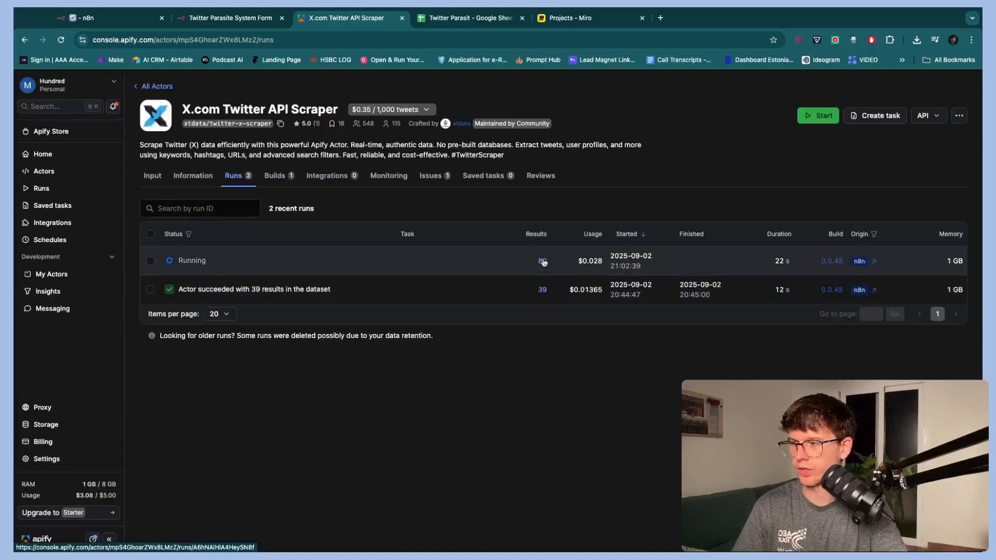
- Return from Apify's actor runs page to the n8n workflow that is still running
click(130, 21)
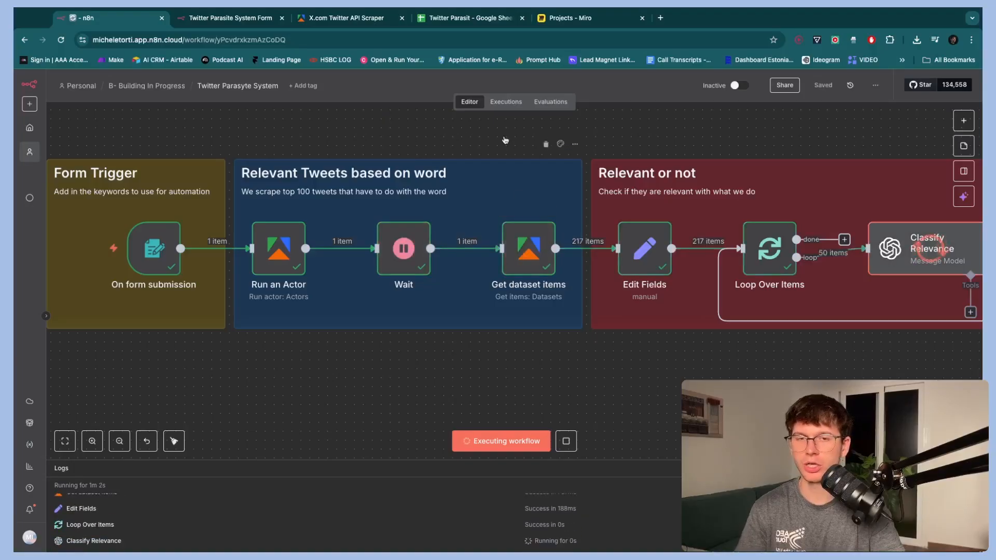
- Follow the workflow execution across the canvas until the run finishes
scroll(506, 140, right, 3)
scroll(506, 140, right, 10)
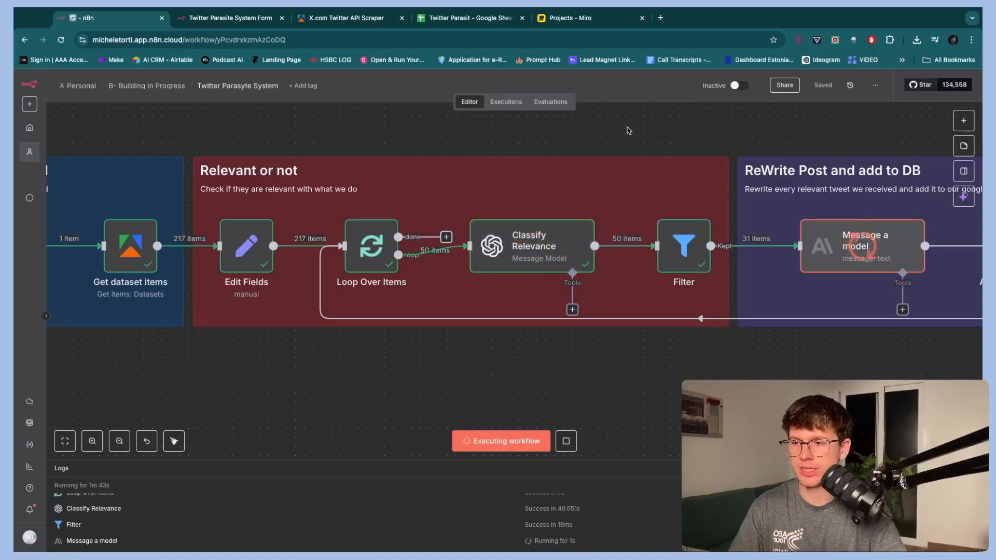
scroll(628, 130, right, 3)
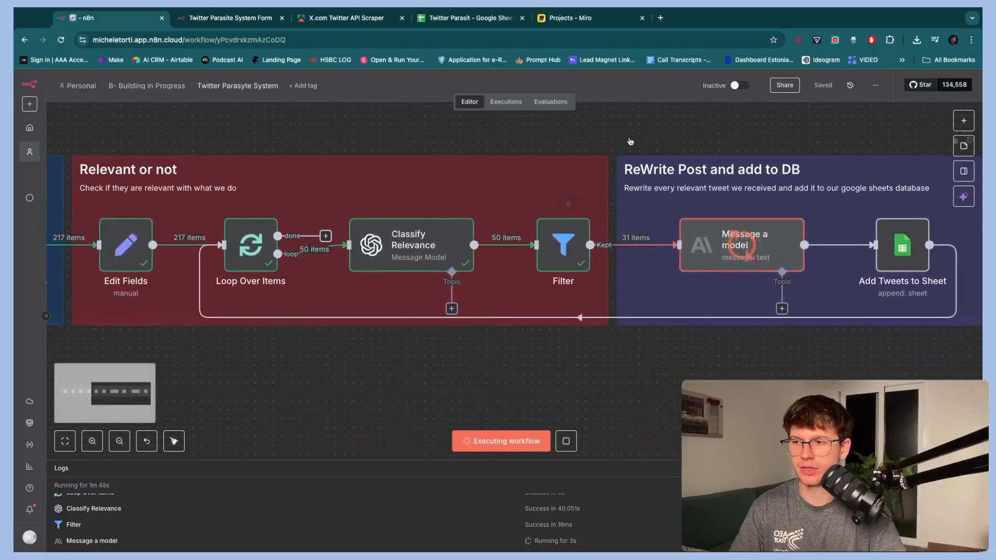
scroll(639, 134, right, 5)
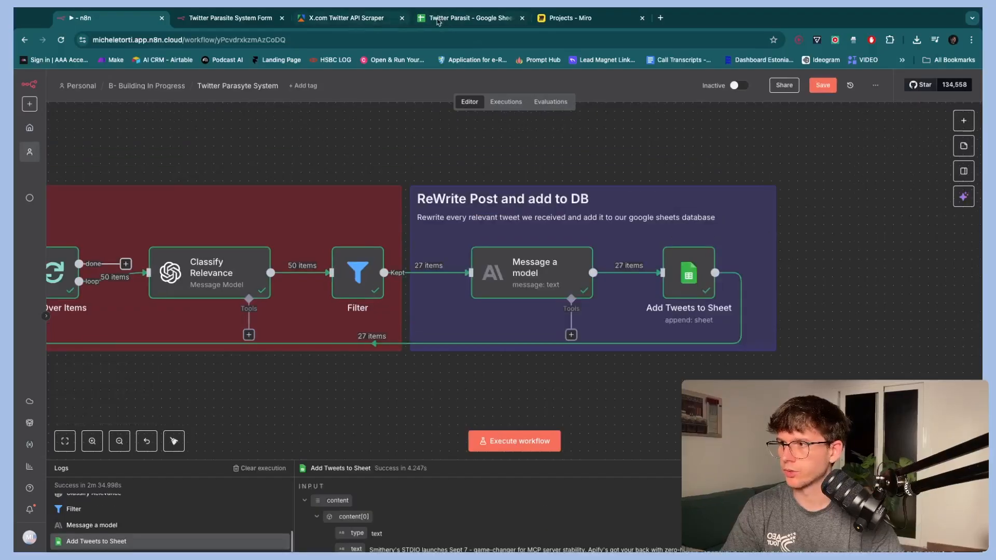
- Check the rewritten tweets in column C of the Twitter Parasit spreadsheet
click(454, 19)
scroll(211, 260, down, 3)
scroll(212, 261, down, 3)
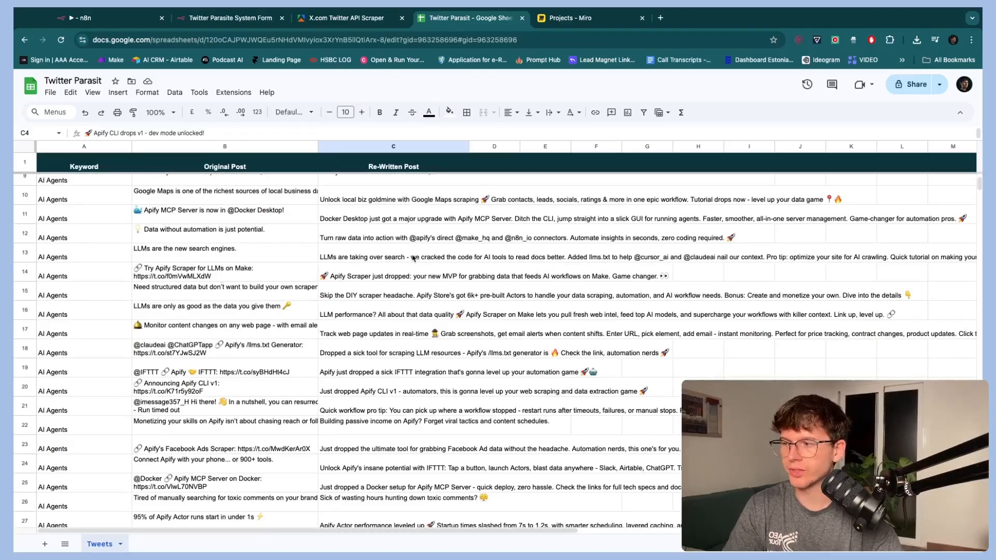
click(414, 258)
click(444, 291)
scroll(436, 294, down, 8)
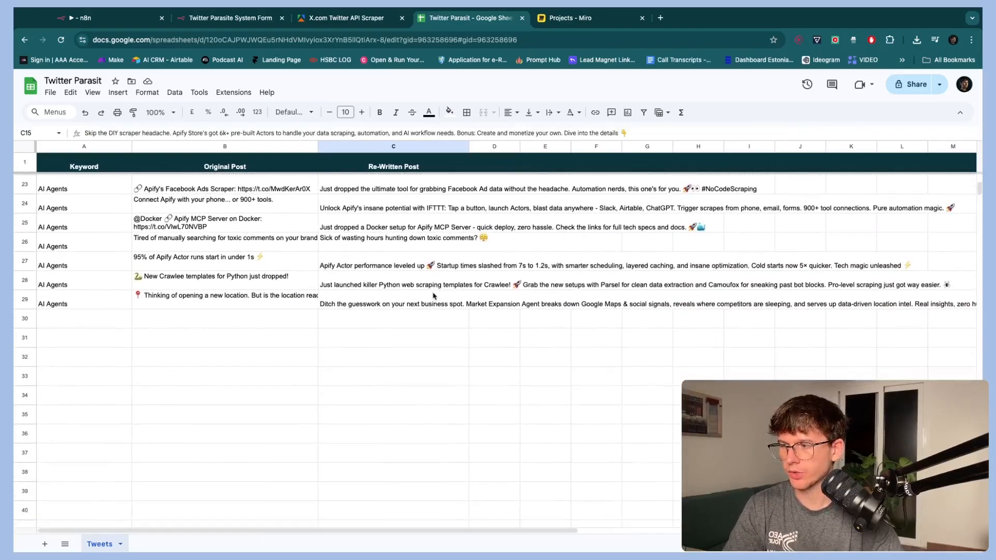
scroll(434, 296, up, 10)
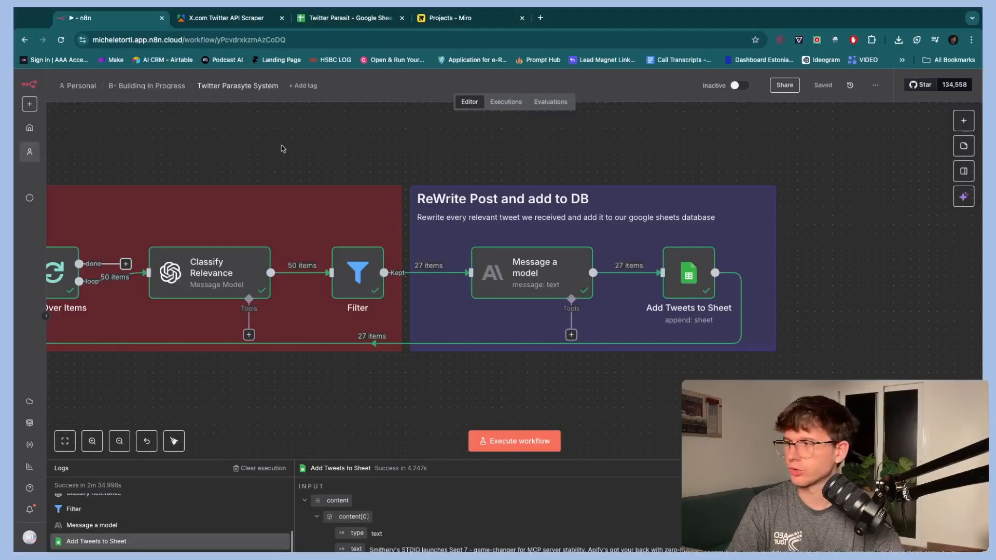
- Create the blank personal workflow My workflow 19, then switch to the Miro board
click(29, 104)
mouse_move(79, 146)
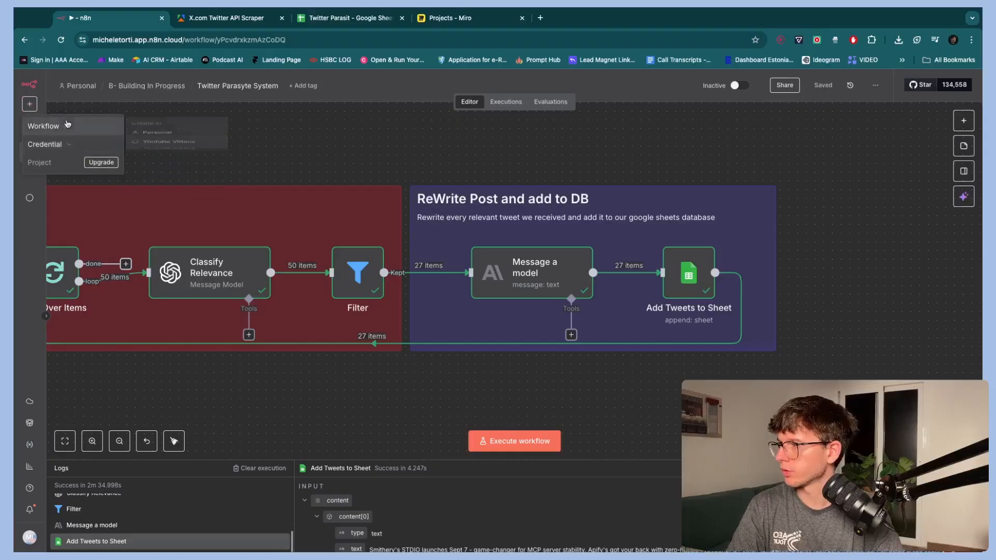
mouse_move(57, 126)
click(155, 146)
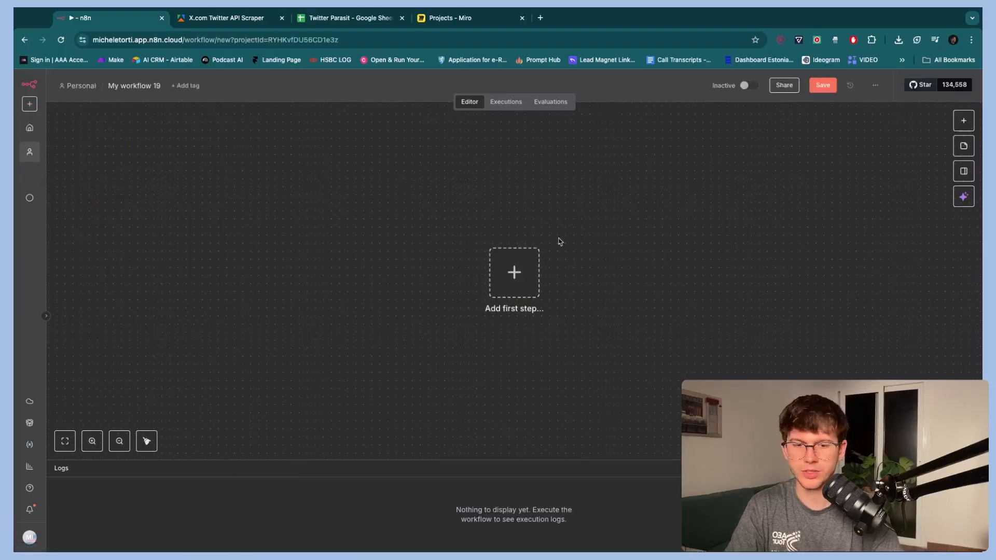
click(453, 23)
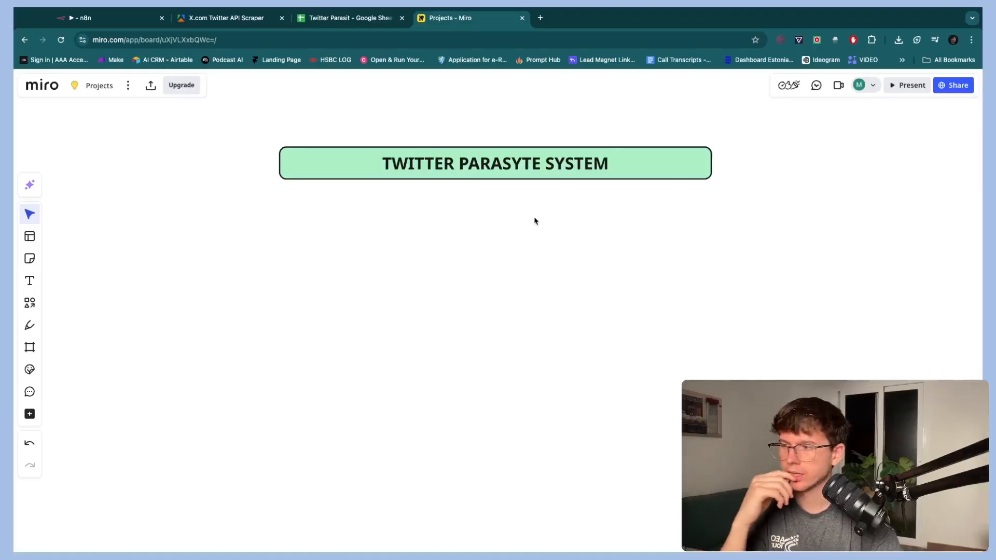
- Draw a rectangle below the title with 'Keyword' text at size 144, resized to fit
scroll(535, 221, down, 2)
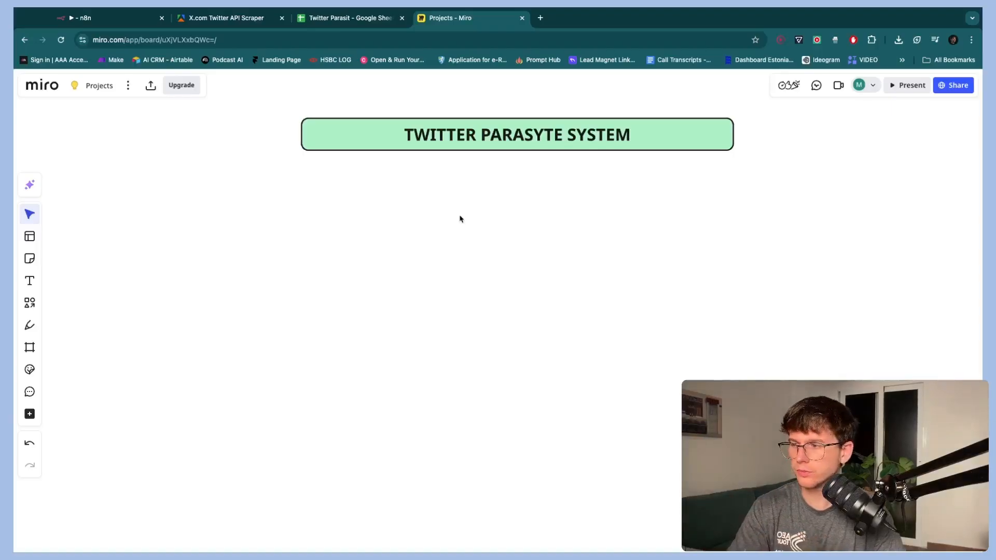
click(30, 307)
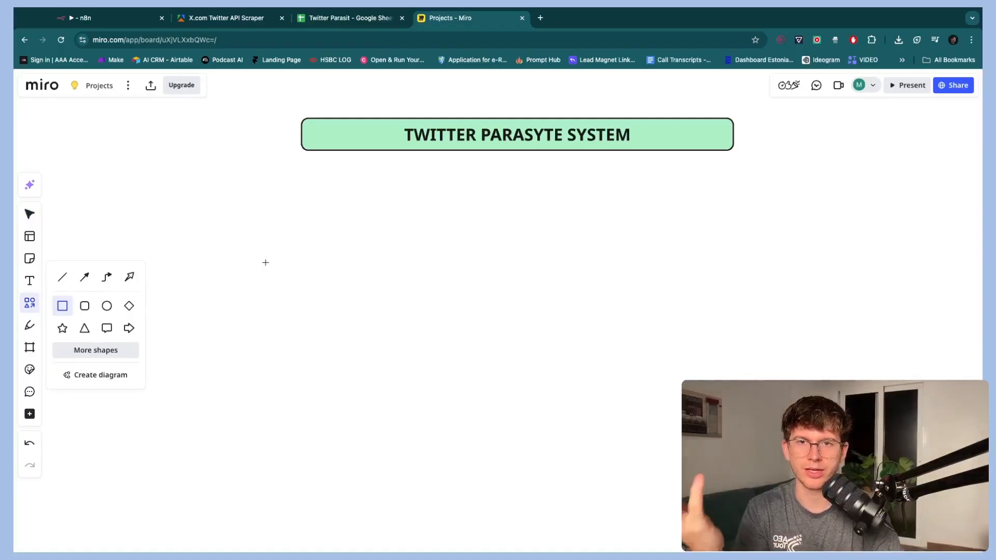
drag(228, 227, 337, 305)
scroll(273, 280, up, 2)
text(Keyword)
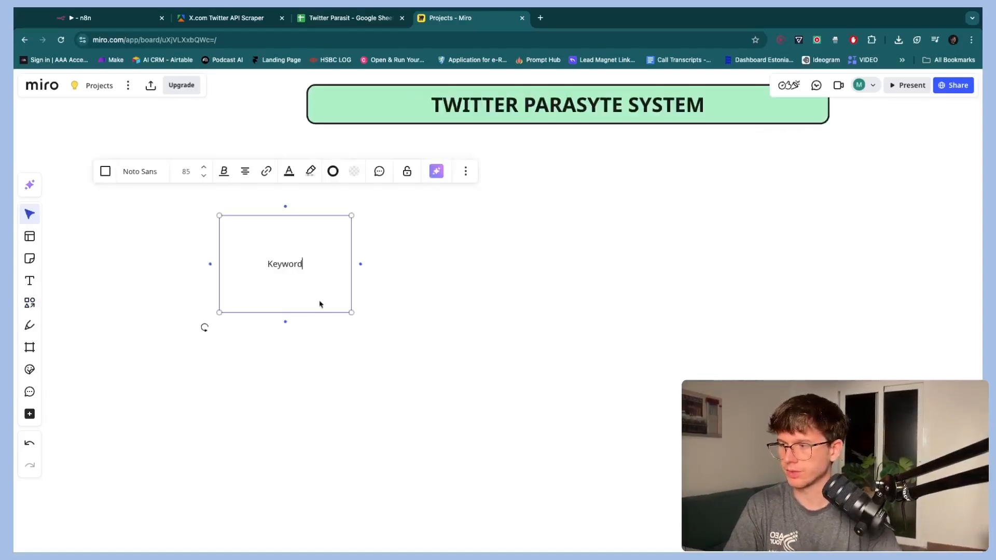
click(203, 167)
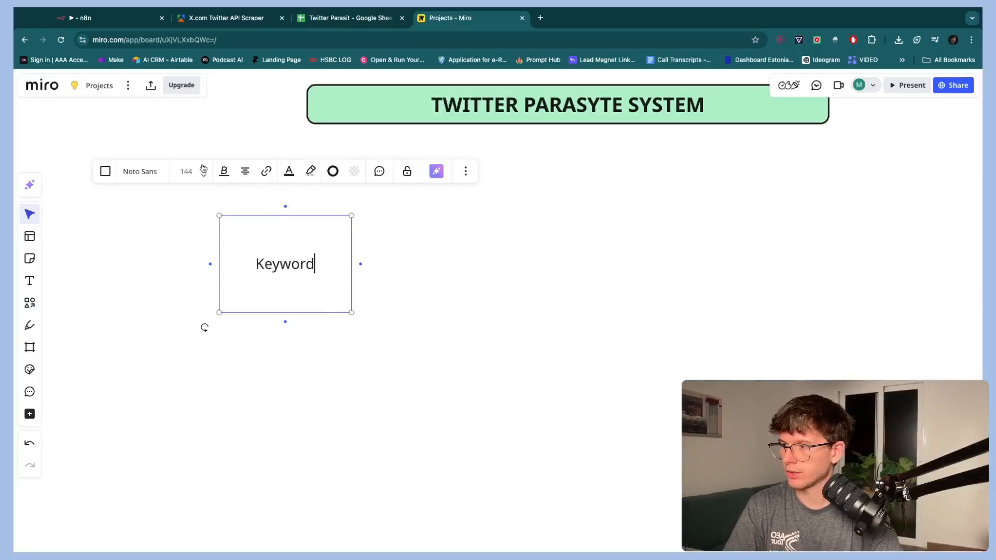
click(403, 238)
click(332, 236)
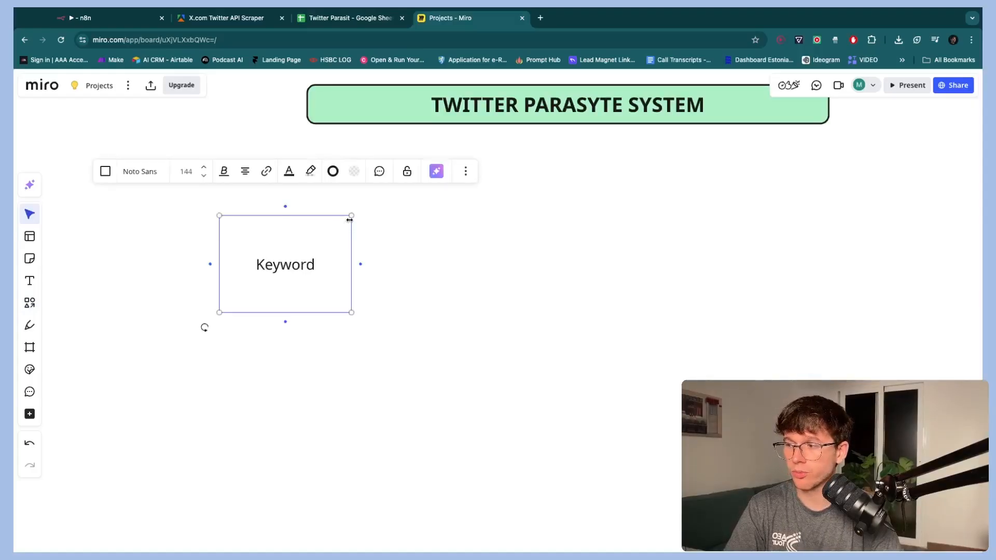
drag(351, 217, 322, 244)
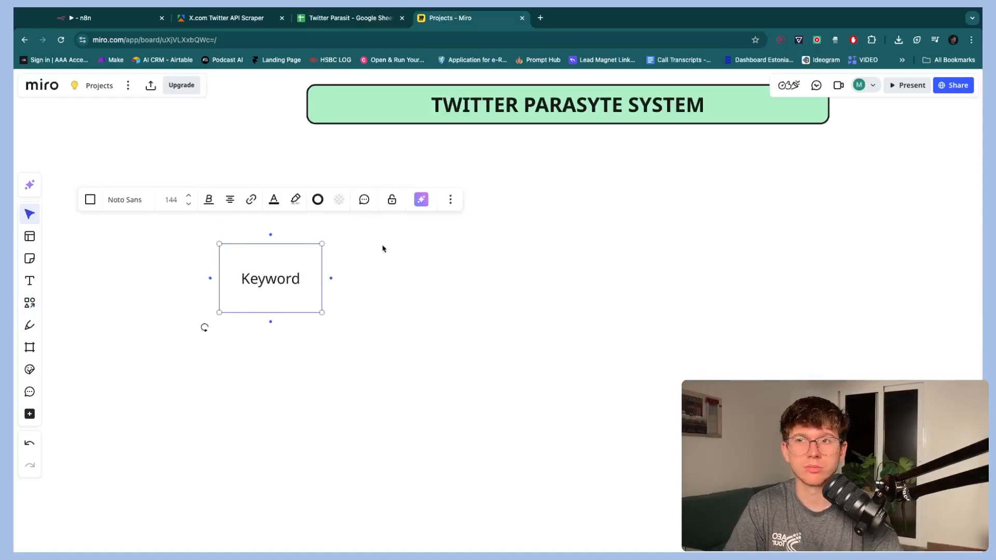
click(383, 248)
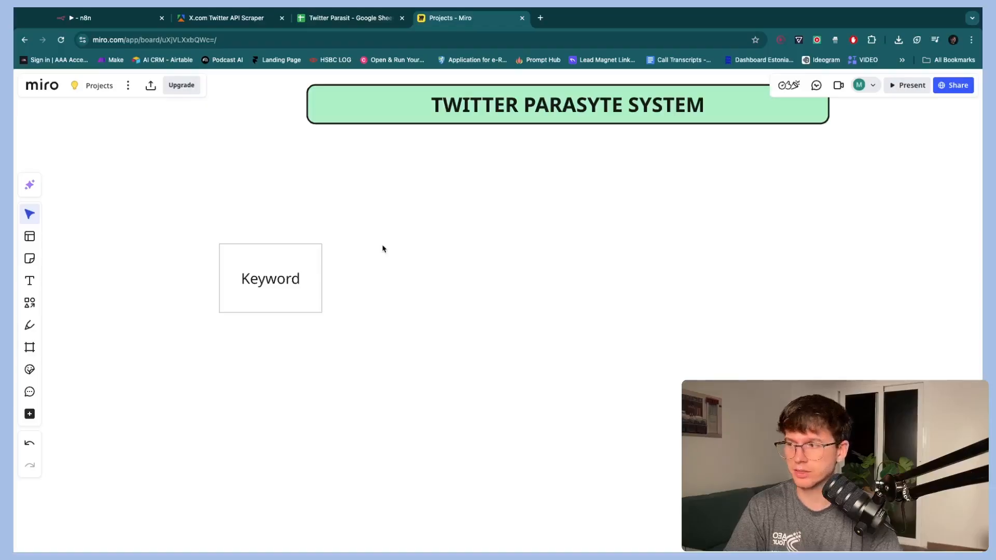
scroll(383, 248, left, 1)
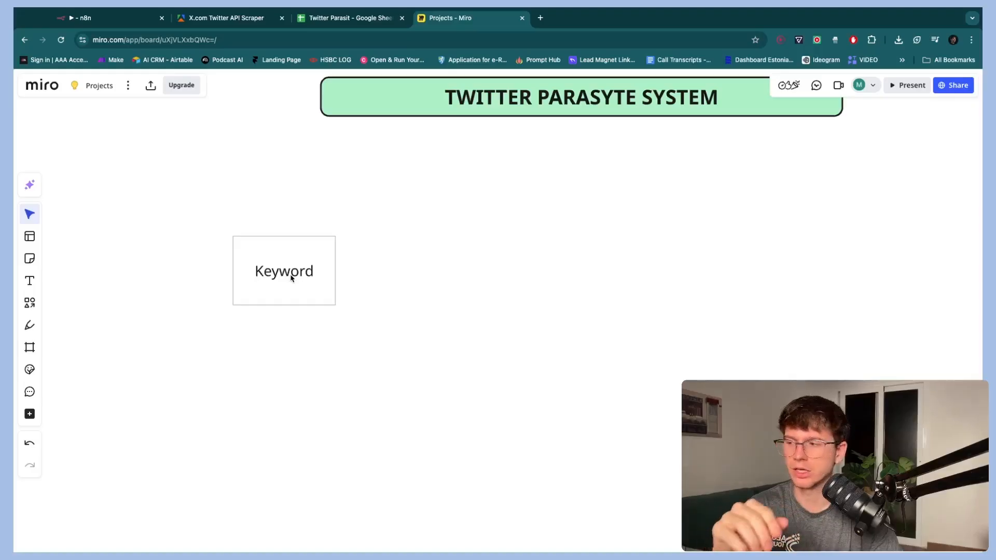
- Add a yellow 'keyword' sticky note and relabel the box 'n8n form'
click(29, 260)
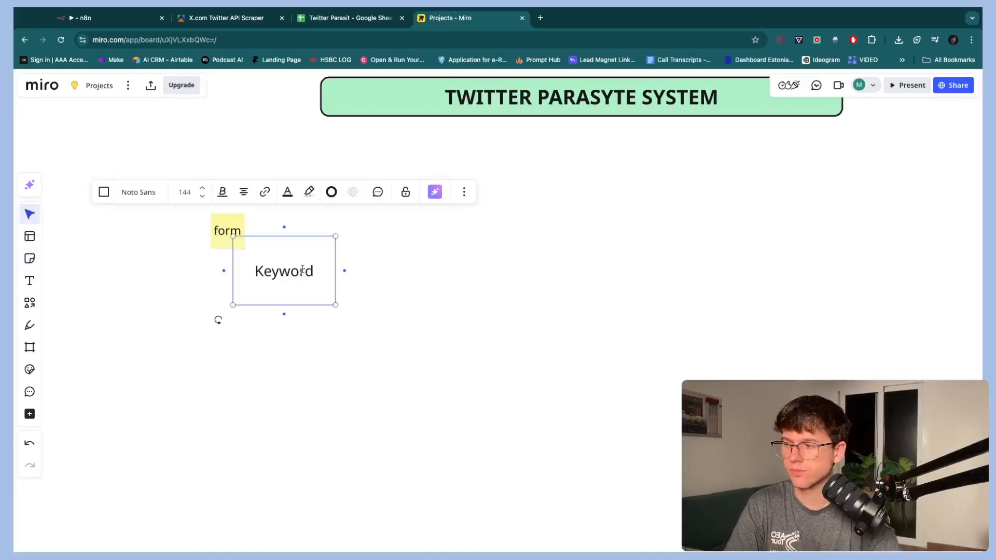
double_click(302, 270)
text(n8n form)
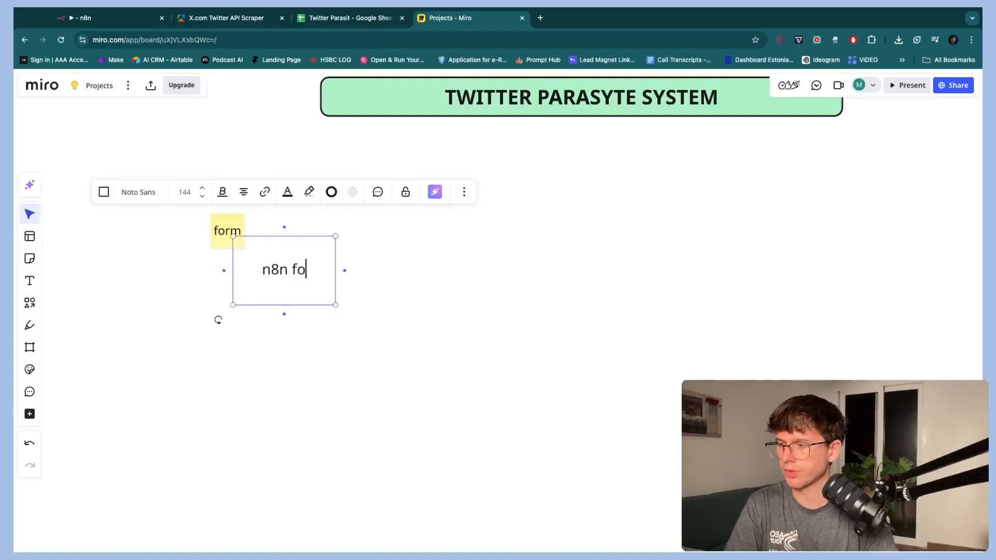
double_click(218, 229)
text(keyword)
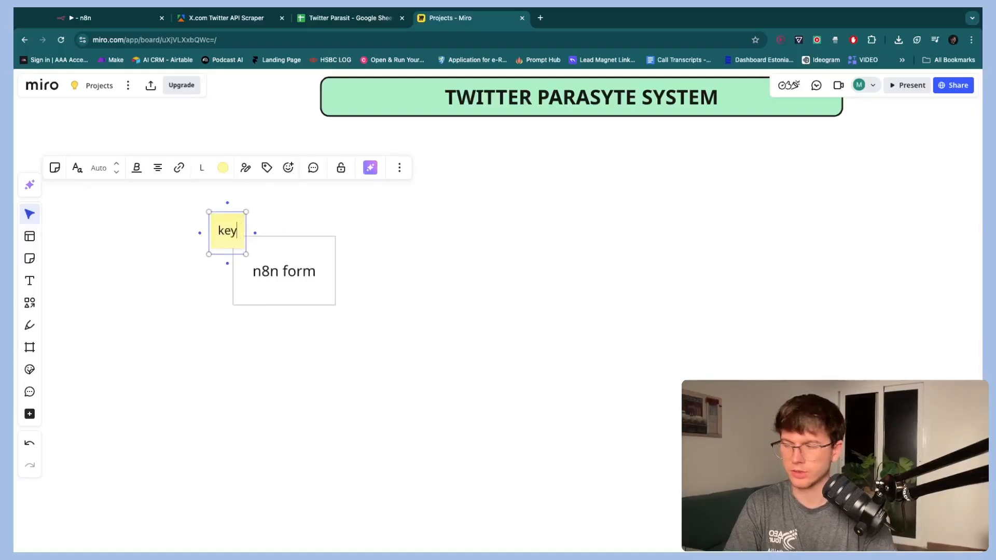
click(289, 220)
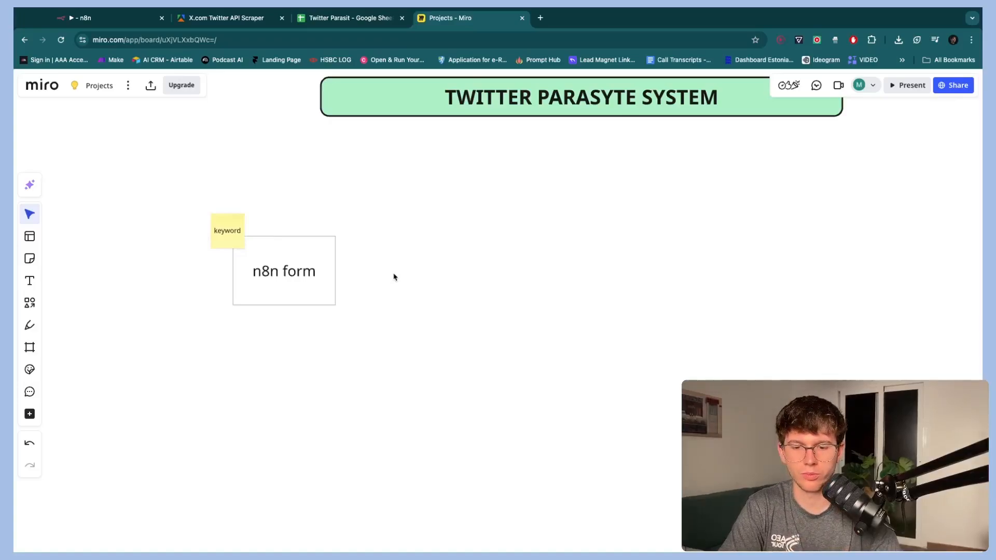
scroll(346, 271, up, 5)
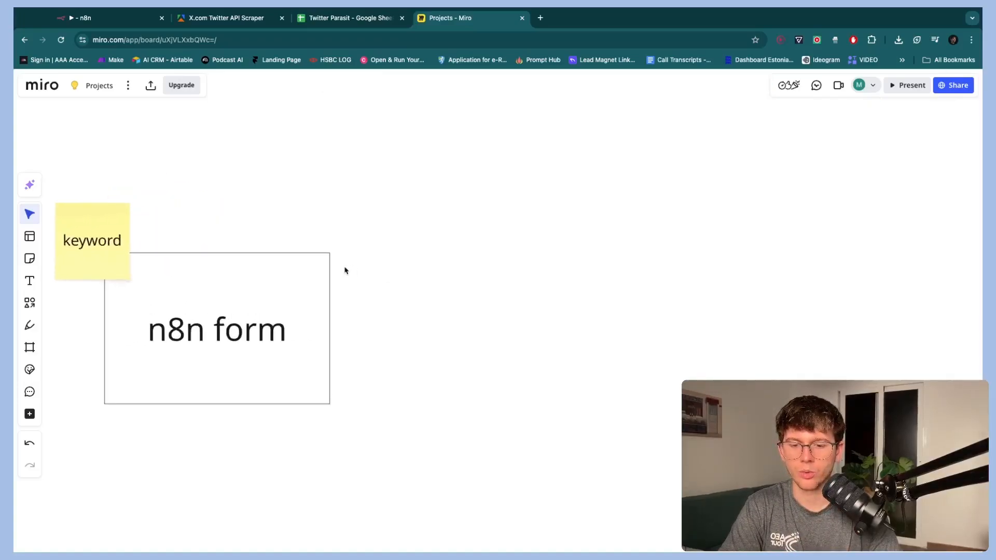
scroll(344, 270, down, 5)
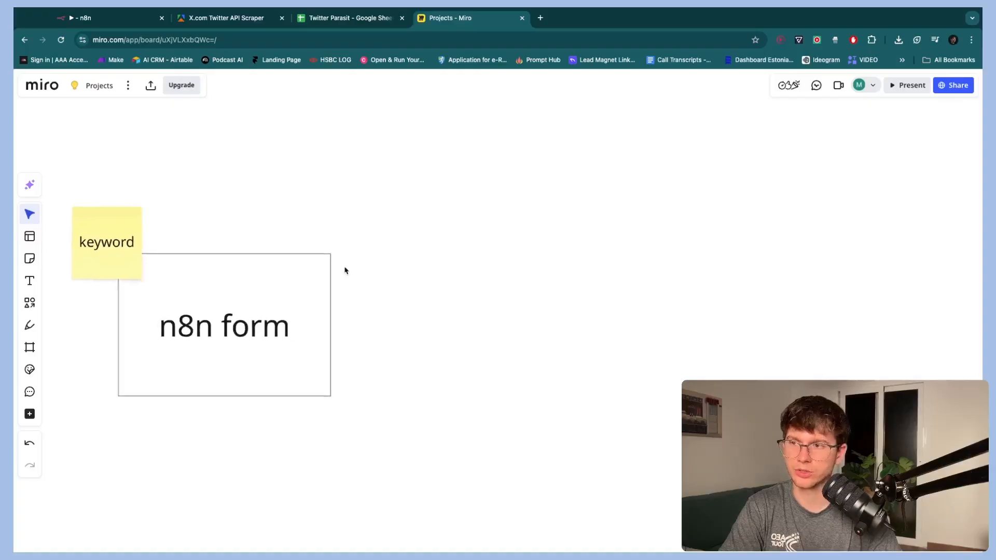
- Add a connected box after n8n form describing scraping tweets based on keyword
click(295, 293)
click(345, 306)
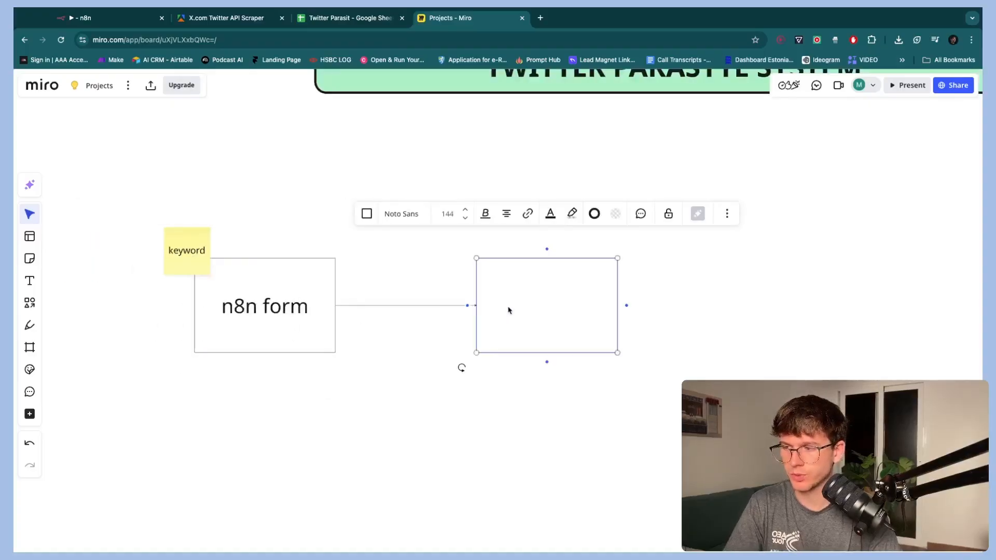
drag(509, 309, 459, 310)
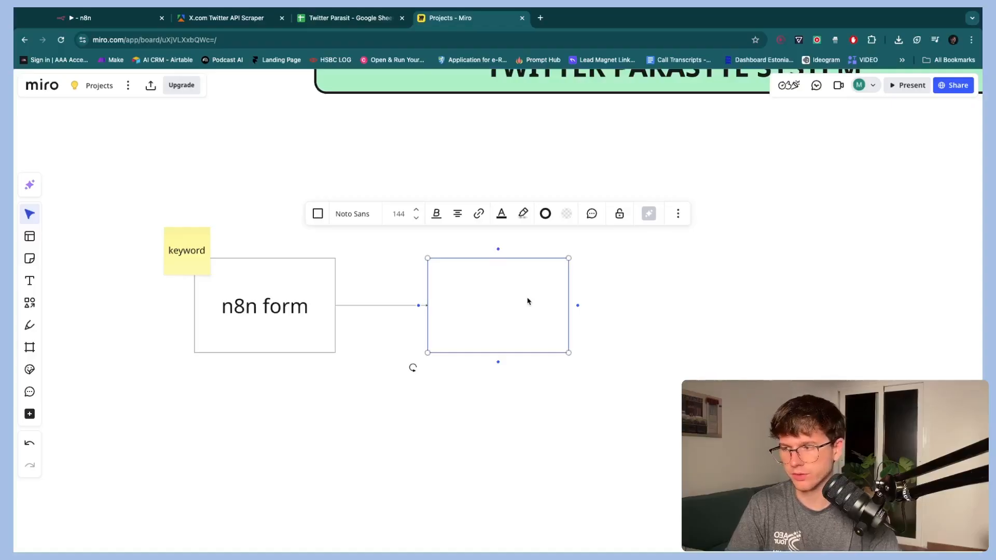
double_click(503, 305)
text(Send)
key(super+a)
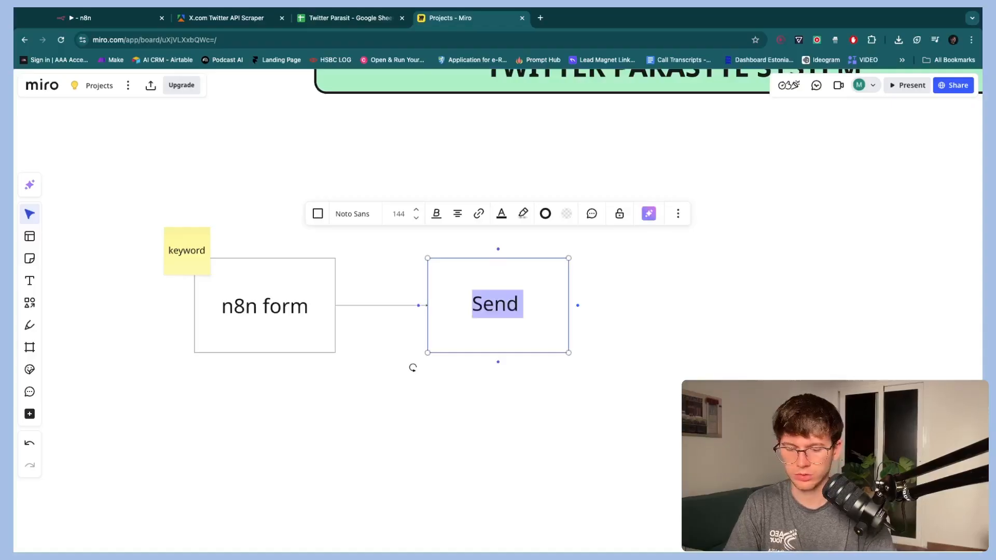
text(Scraper)
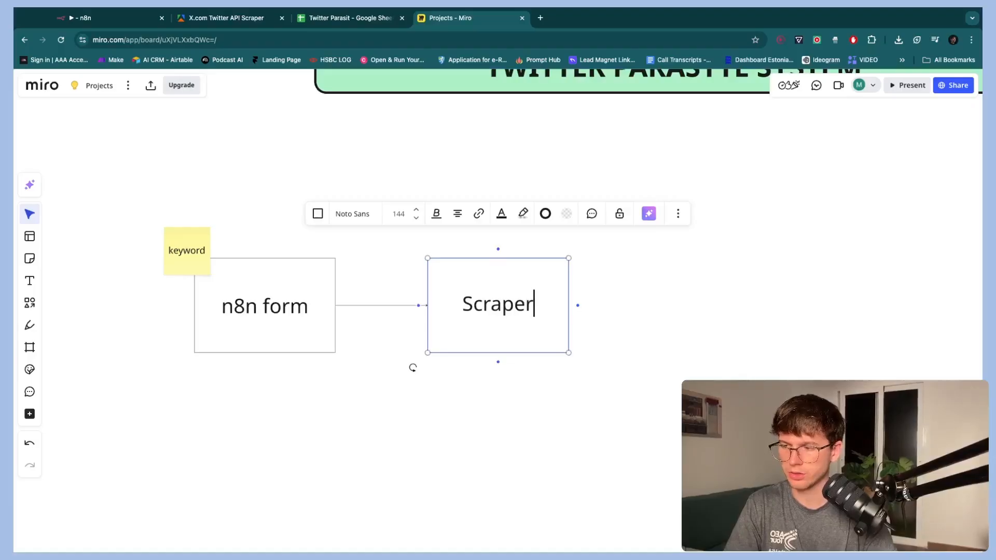
key(BackSpace)
key(Escape)
text(r scrape)
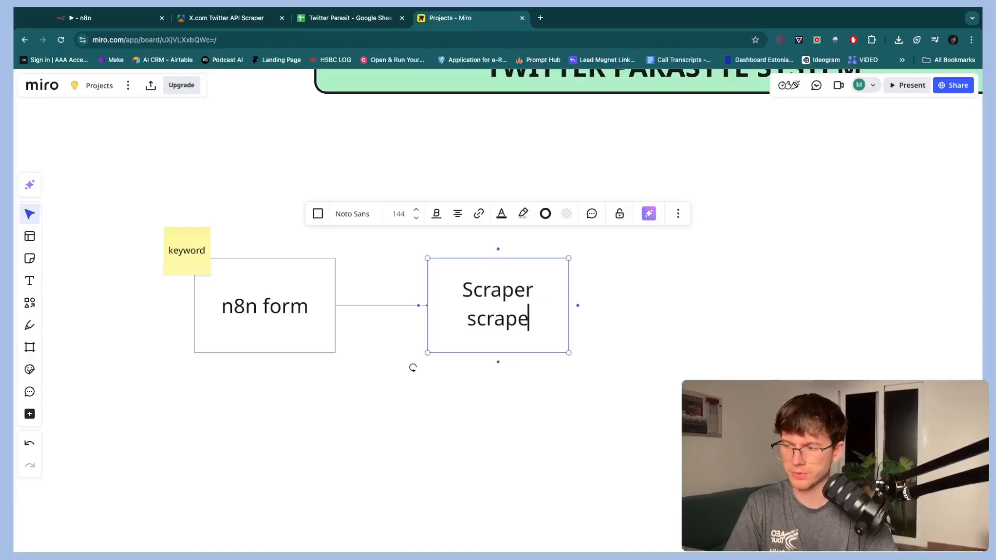
text(s twewe)
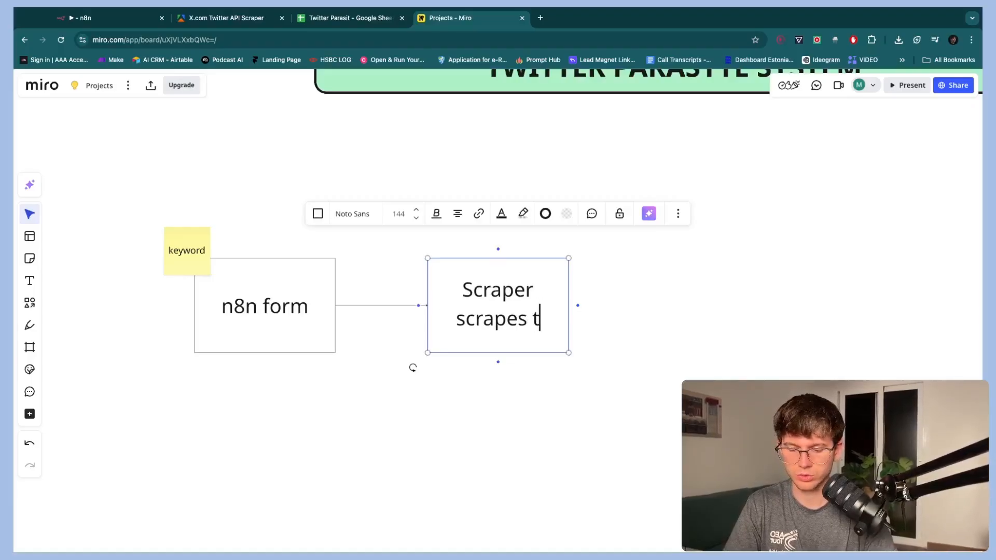
key(BackSpace)
key(BackSpace)
text(e)
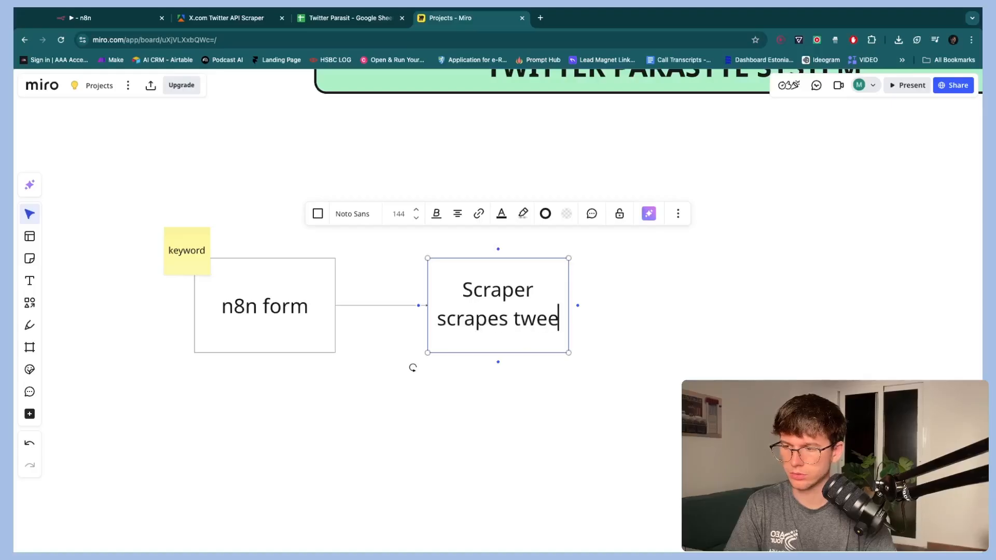
text(ts based on keyword)
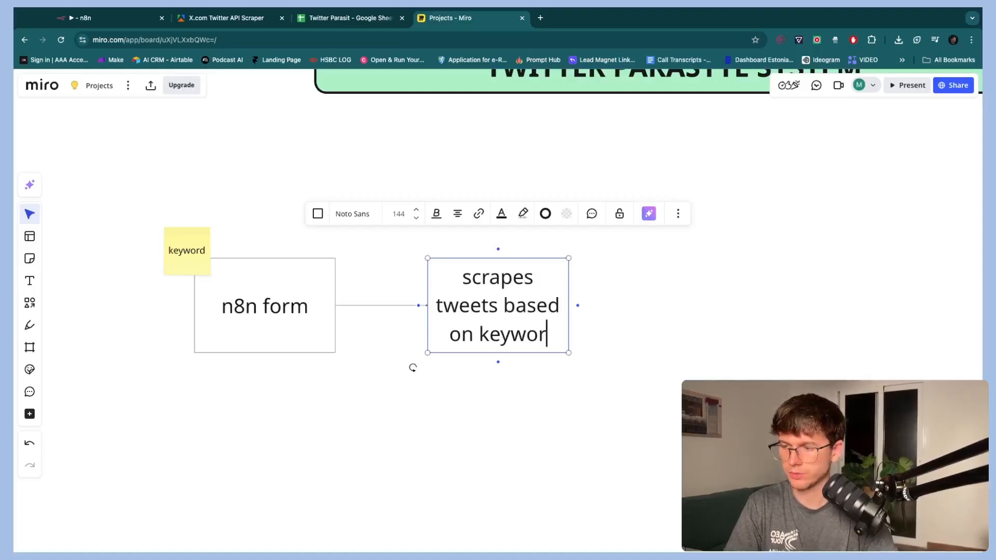
- Correct the scraper box label to read 'Scrape tweets based on keyword'
double_click(469, 298)
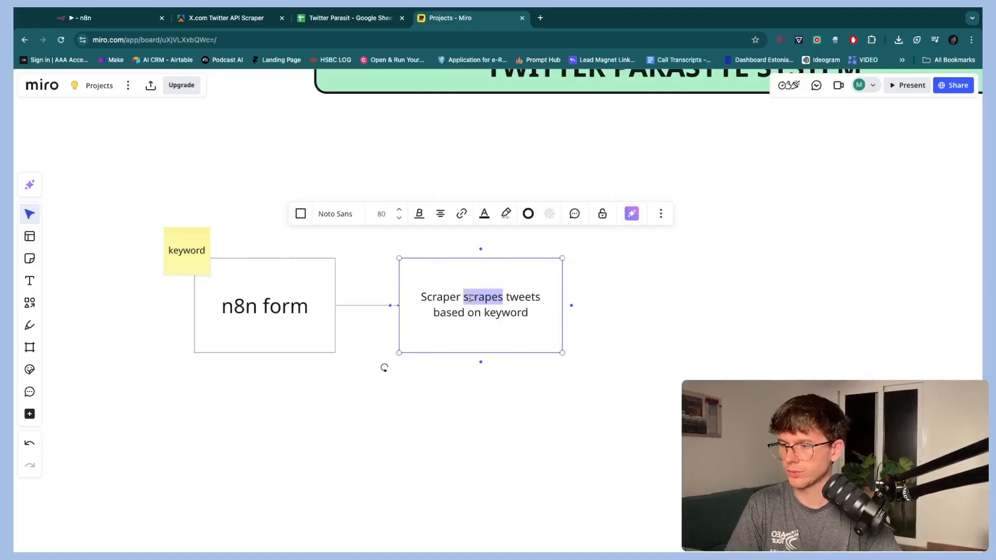
click(469, 297)
drag(469, 297, 421, 297)
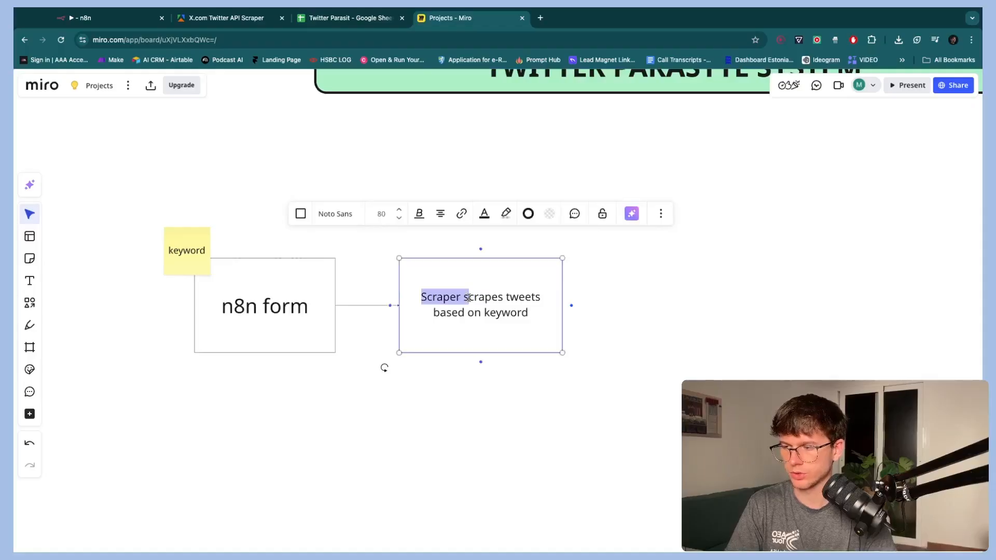
text(S)
key(BackSpace)
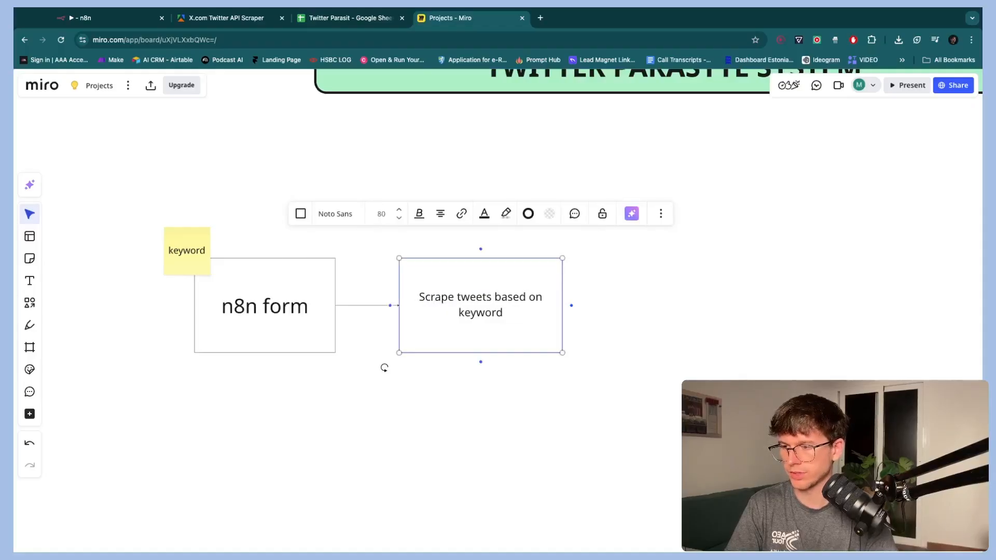
key(Escape)
key(Escape)
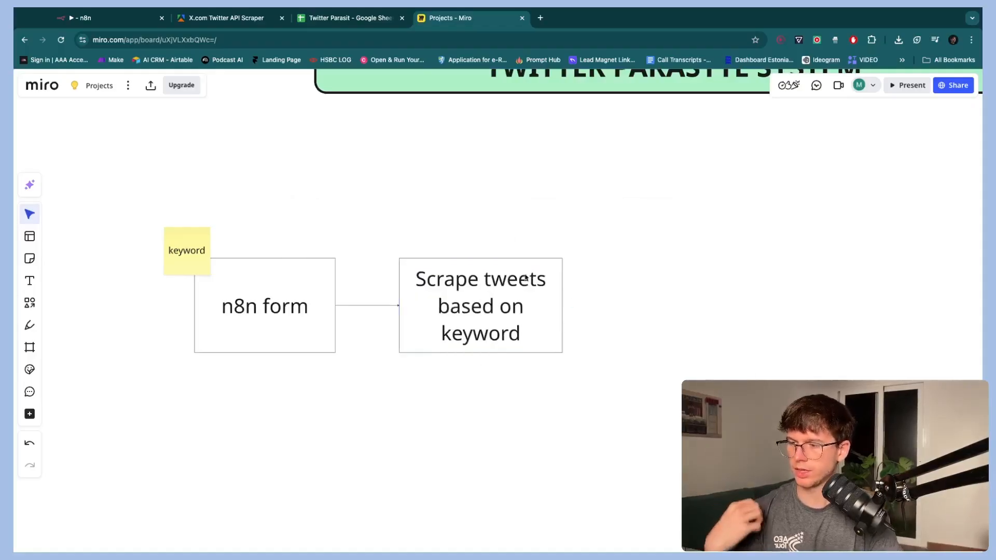
- Add a connected 'use AI to check relevance' box after the scrape box
click(521, 281)
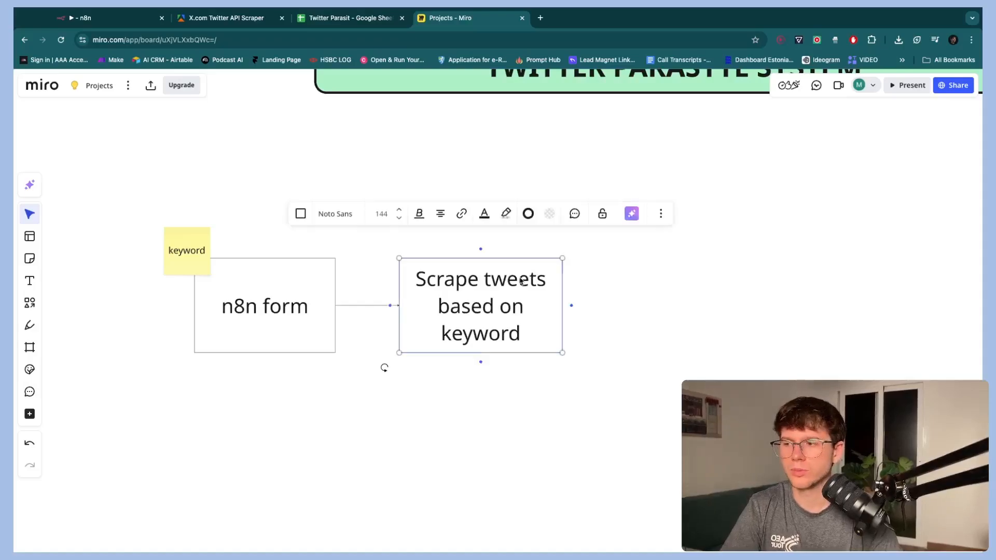
click(571, 306)
drag(749, 292, 698, 291)
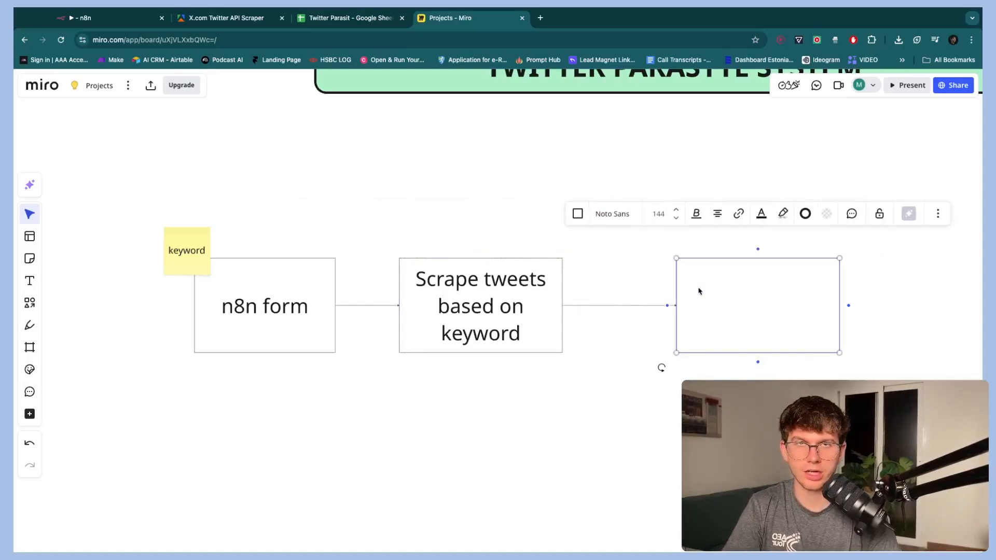
scroll(698, 291, right, 3)
click(698, 291)
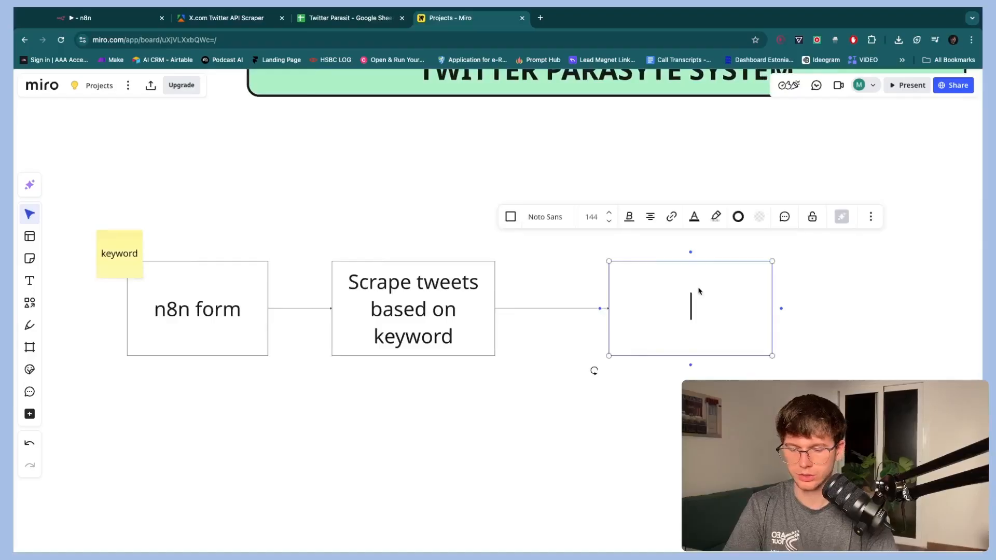
text(use AI to )
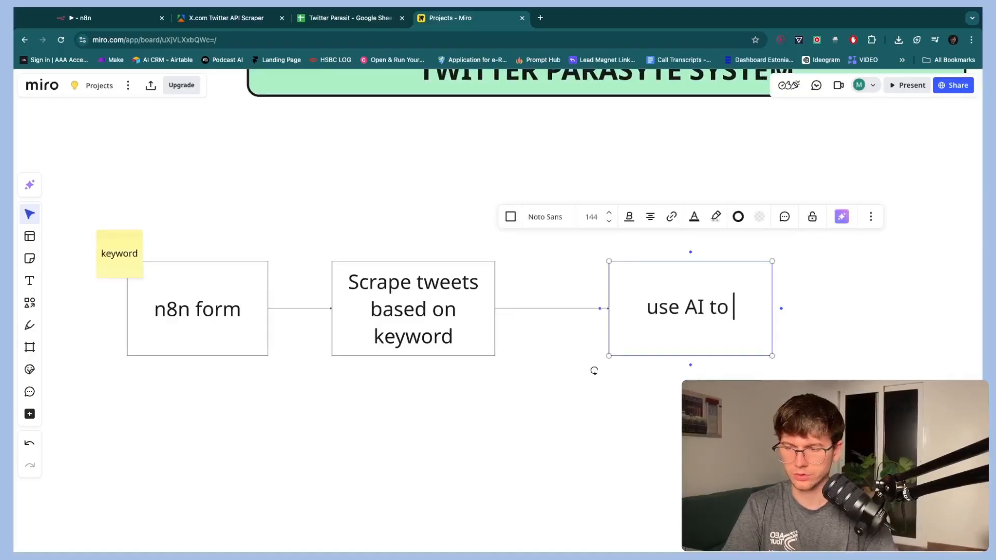
text(check if)
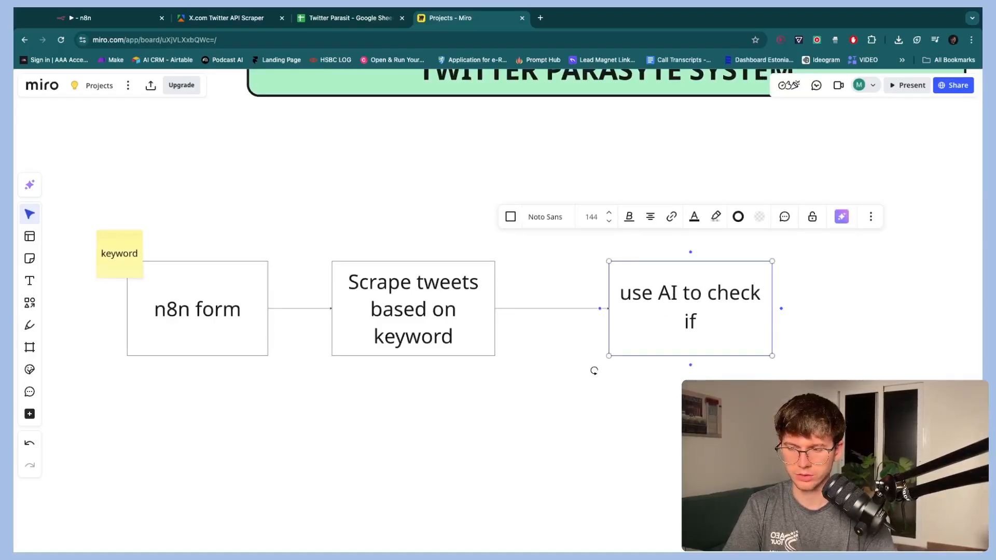
key(BackSpace)
key(BackSpace)
text(relevance)
click(594, 370)
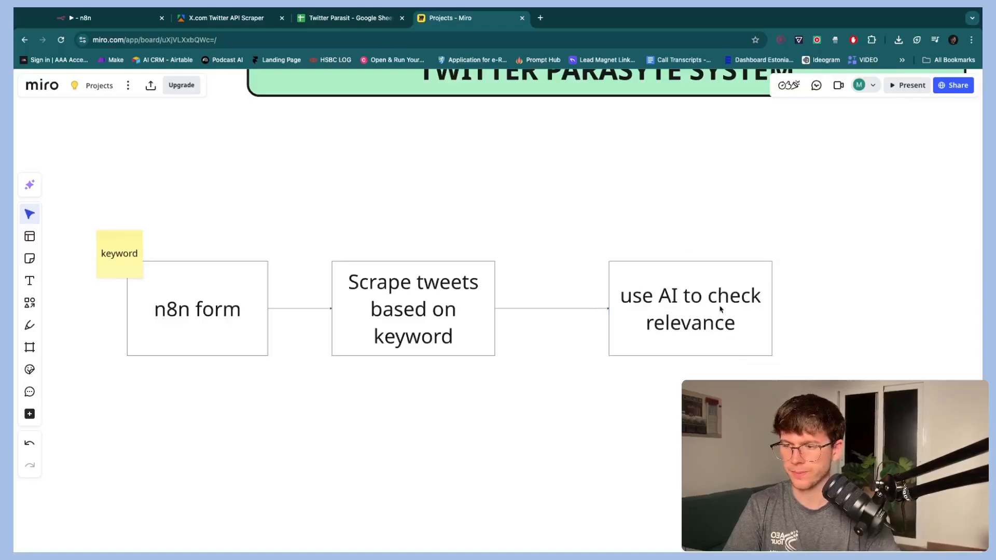
drag(718, 313, 668, 310)
- Add a connected 'Re-write relevant Tweet' box after the relevance box
click(716, 309)
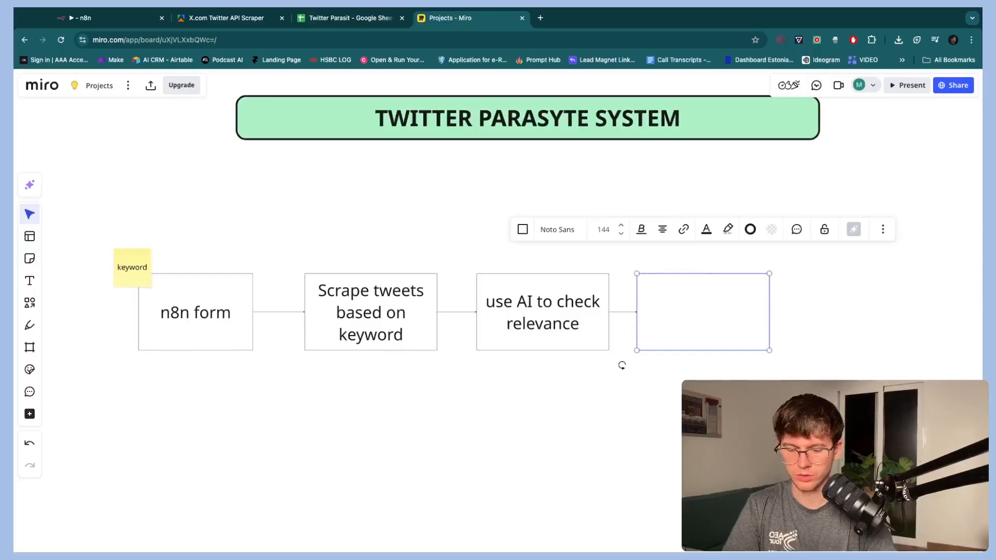
text(Re-w)
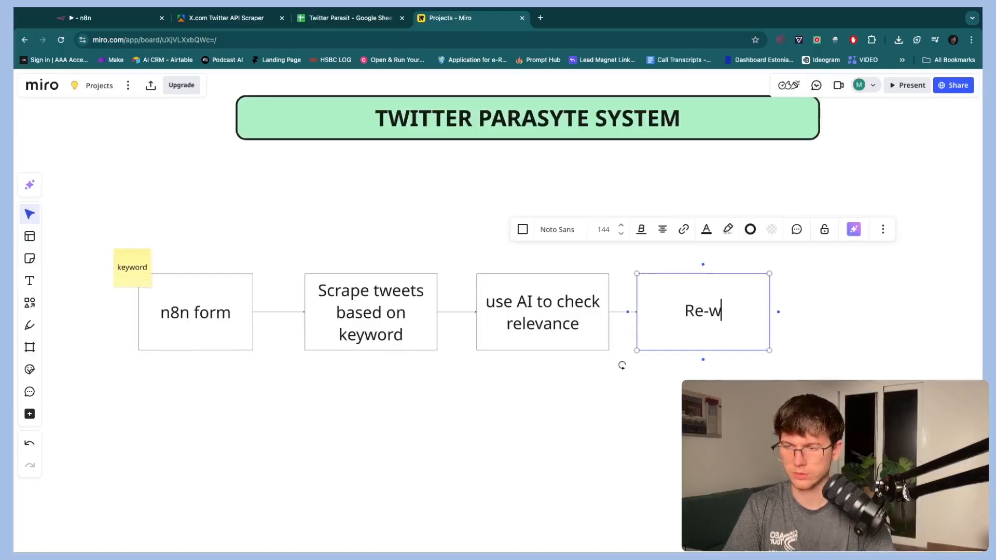
text(rite rele)
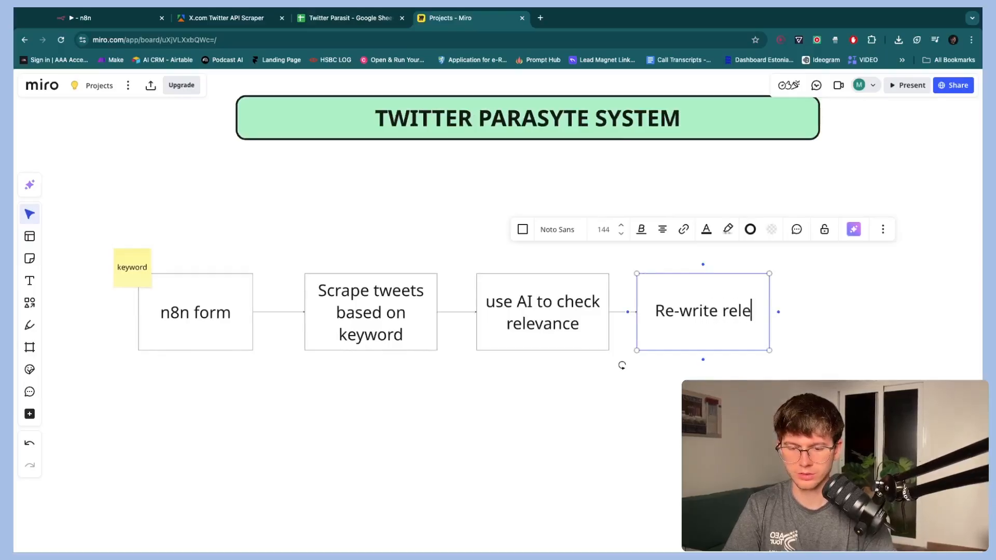
text(vant Tweet)
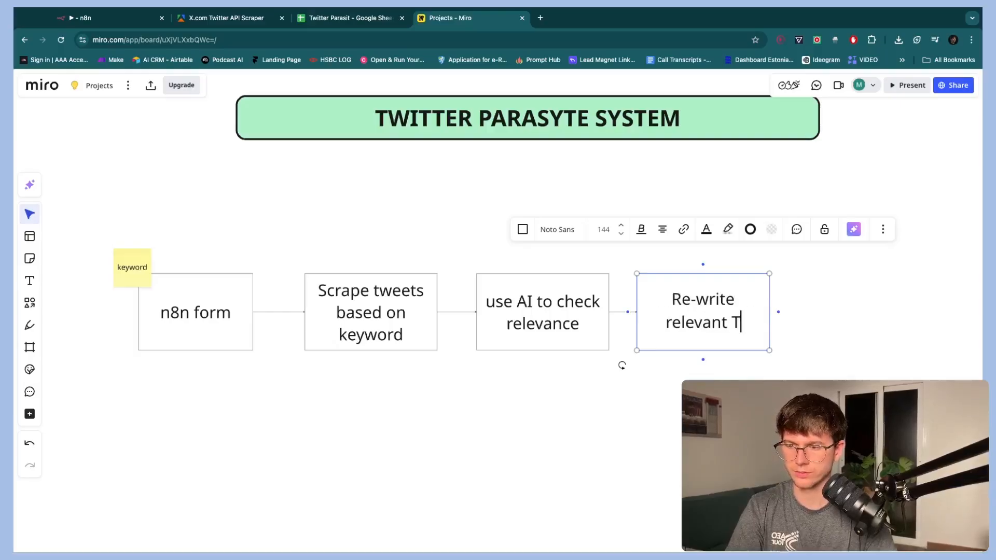
click(744, 375)
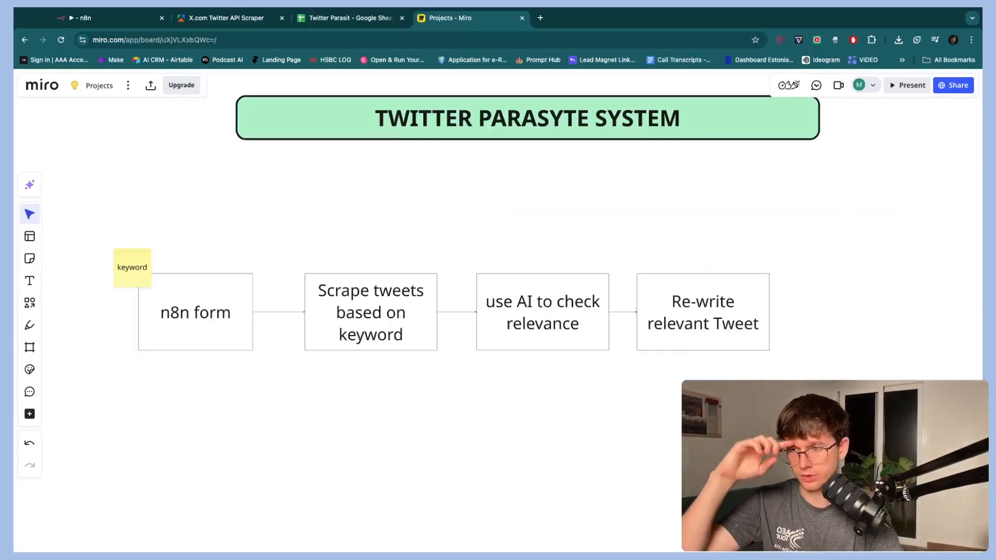
- Add a final box after the rewrite step and nudge the whole flowchart up and right
click(758, 338)
click(778, 312)
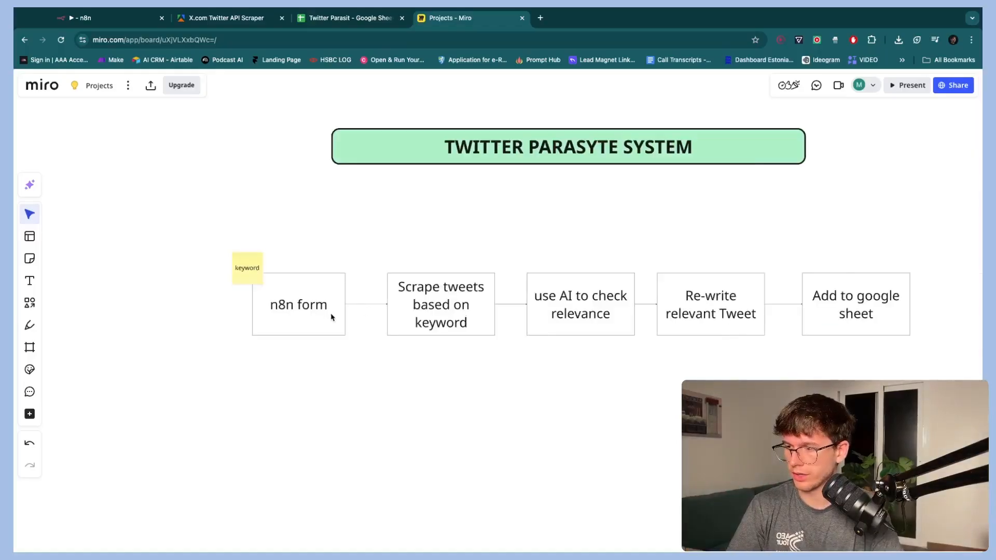
scroll(332, 317, up, 5)
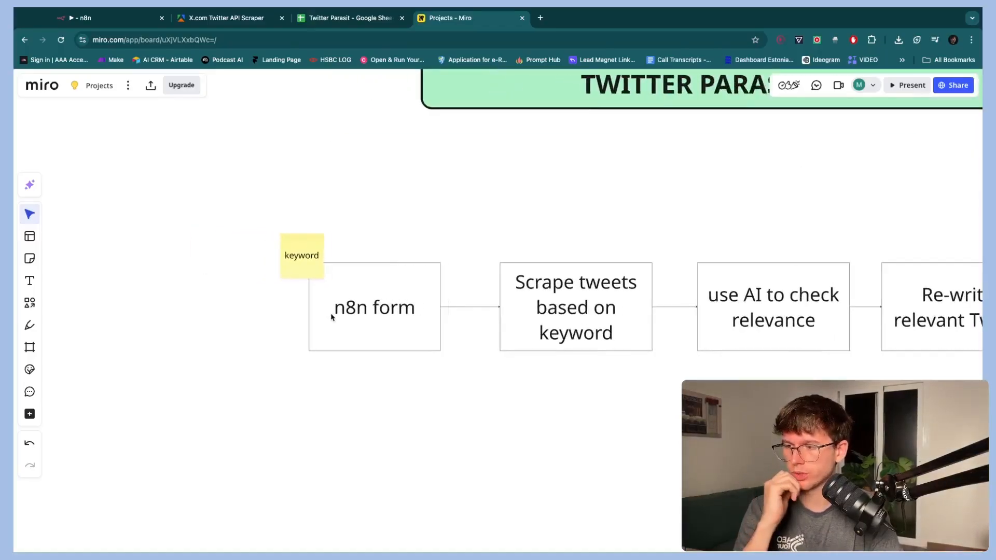
scroll(431, 302, right, 5)
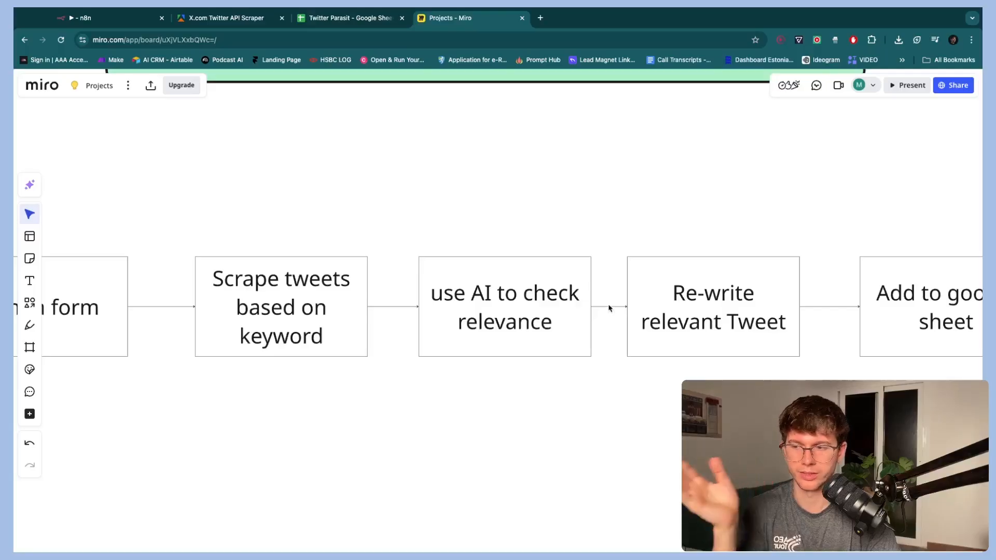
scroll(611, 311, right, 7)
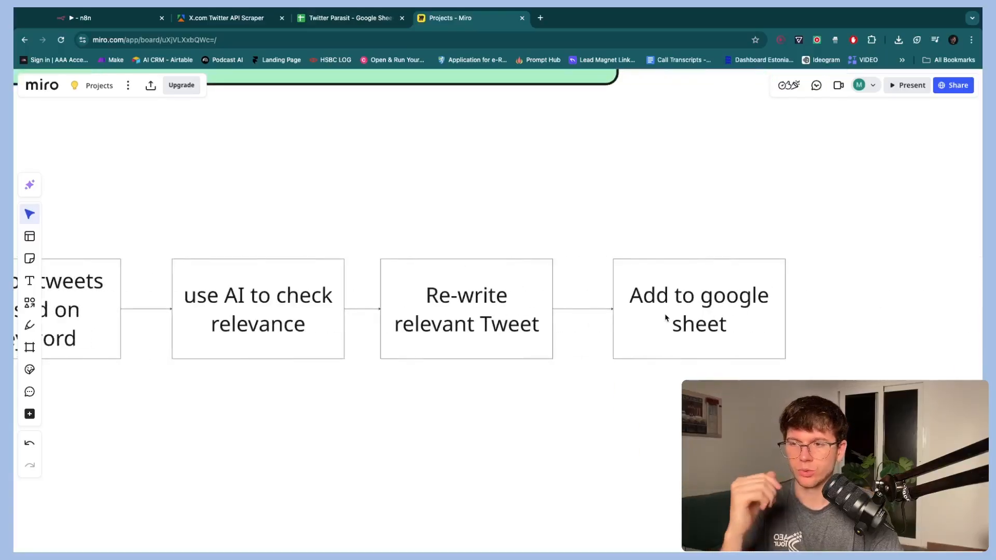
scroll(666, 319, down, 3)
scroll(666, 318, down, 2)
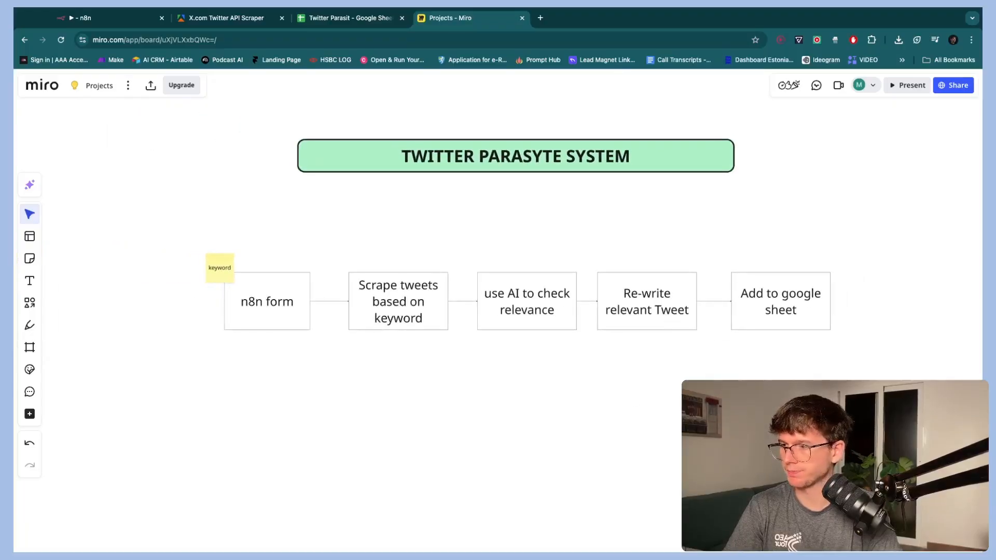
drag(864, 401, 189, 215)
drag(307, 313, 323, 295)
key(Escape)
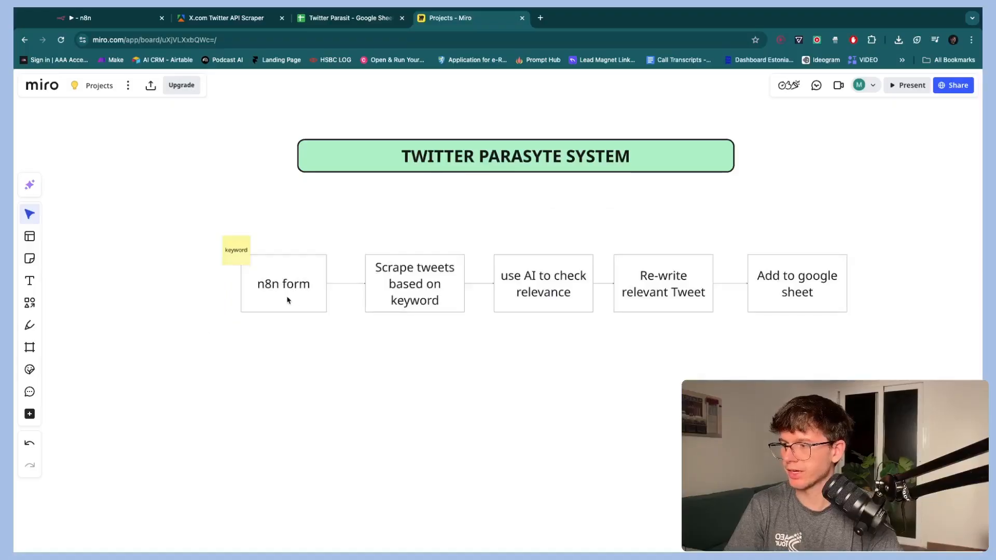
scroll(287, 300, up, 2)
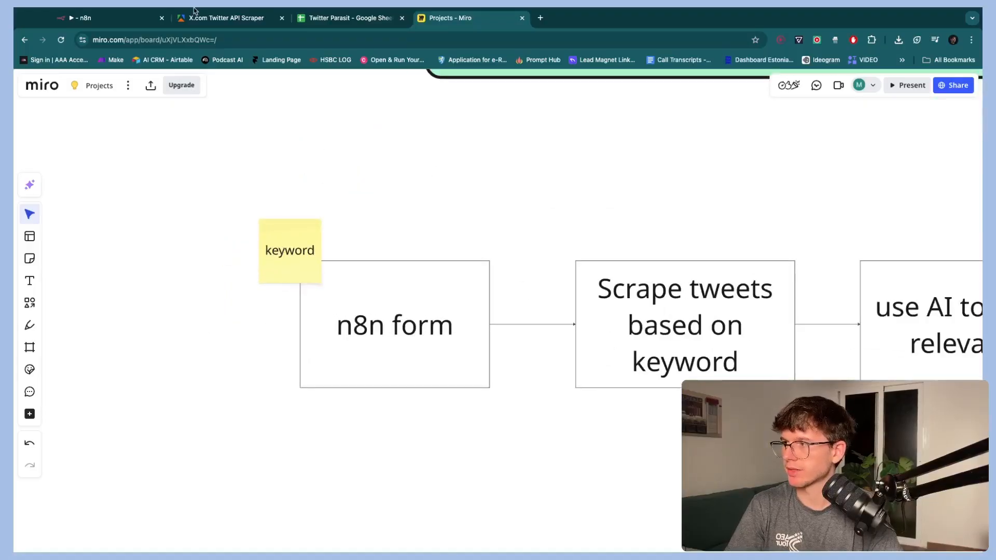
click(118, 20)
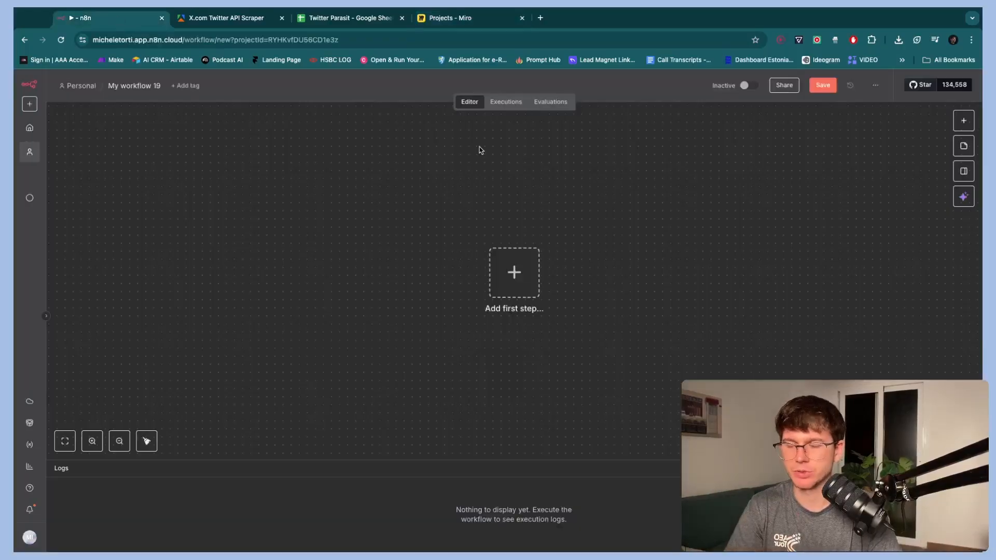
- Add an 'On form submission' trigger as the first node of My workflow 19
click(514, 273)
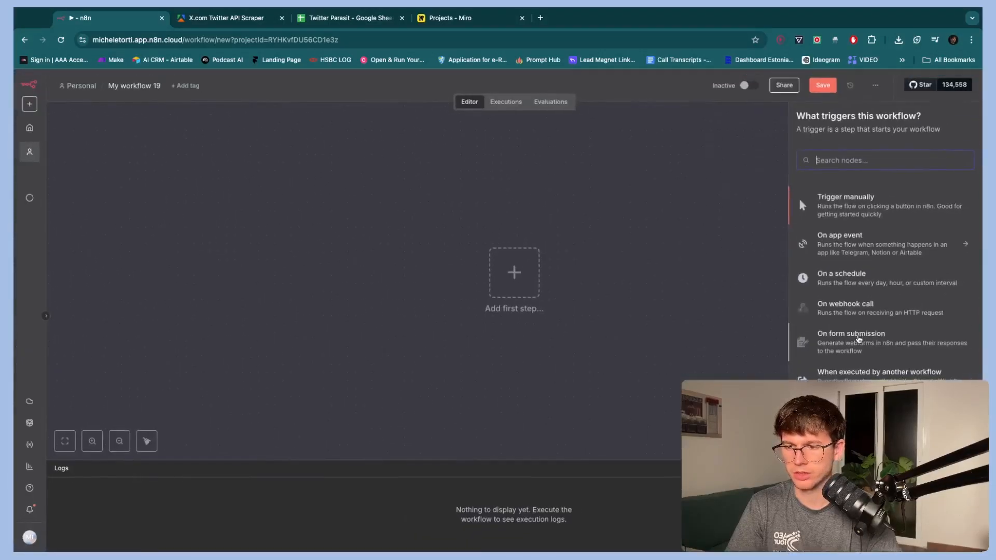
click(859, 338)
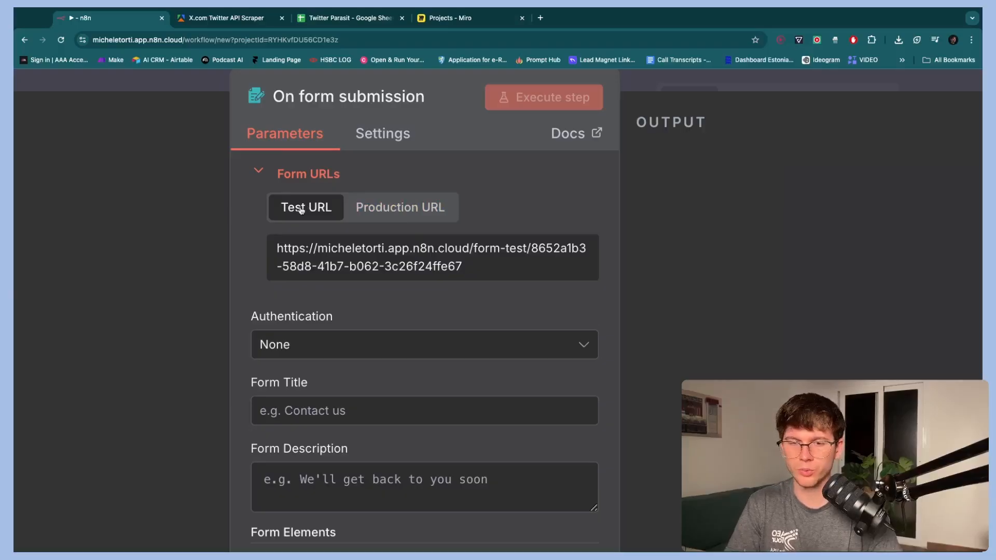
scroll(578, 239, down, 5)
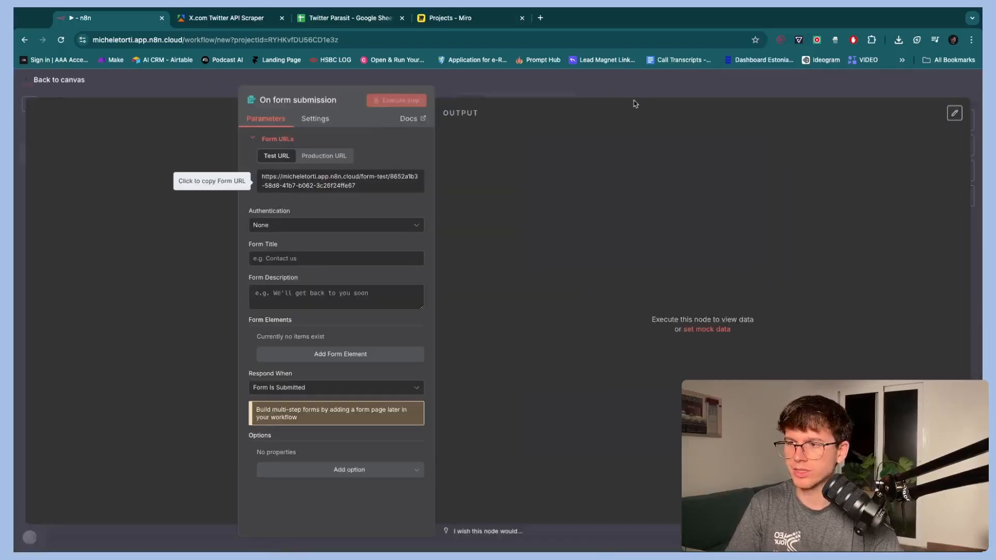
click(645, 90)
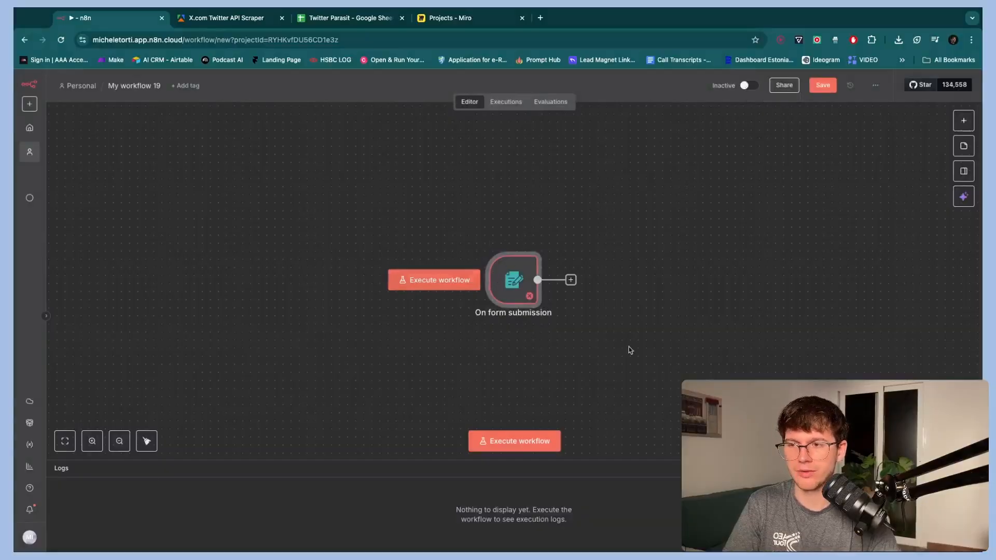
- Enter form title 'Twitter Parasite System', fixing its spelling, and add the keyword-prompt description
double_click(506, 304)
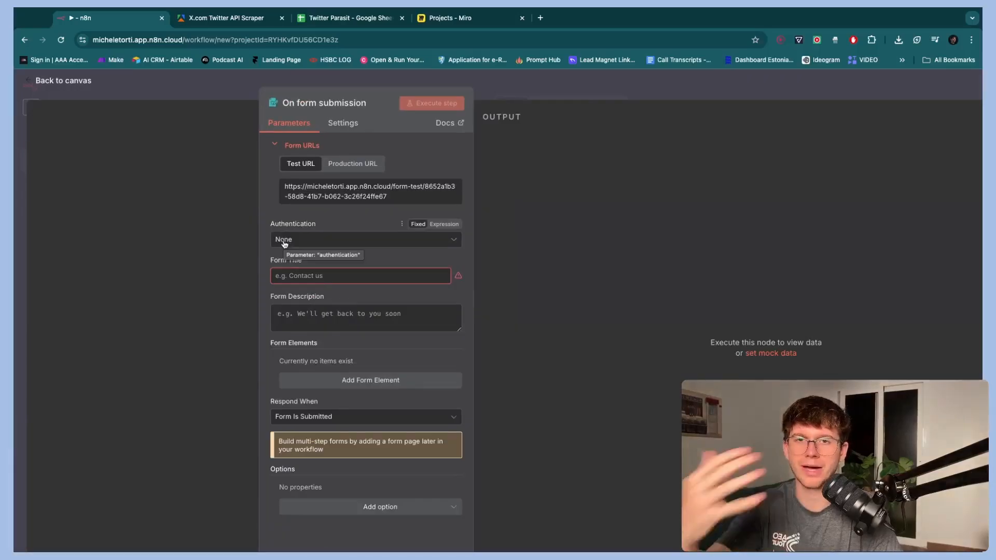
click(290, 273)
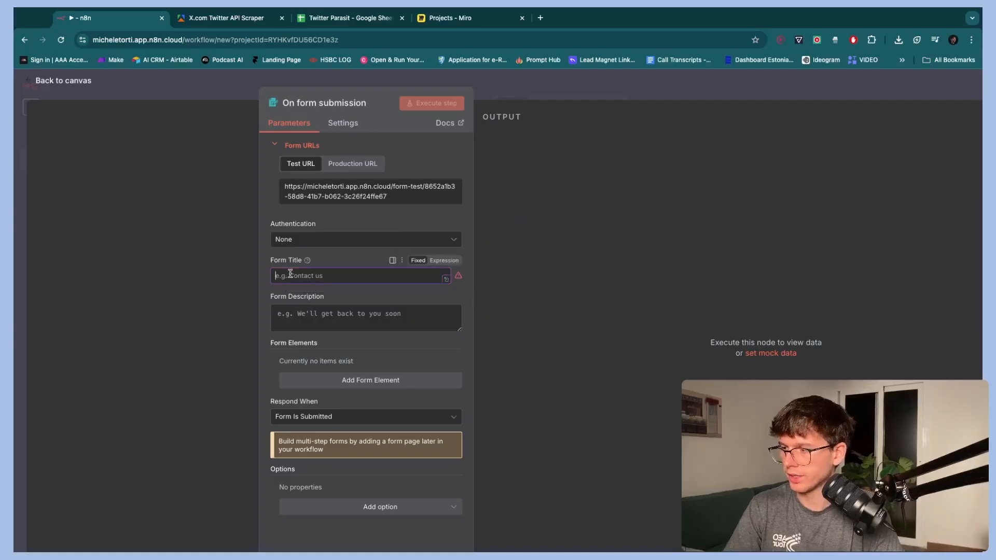
text(T)
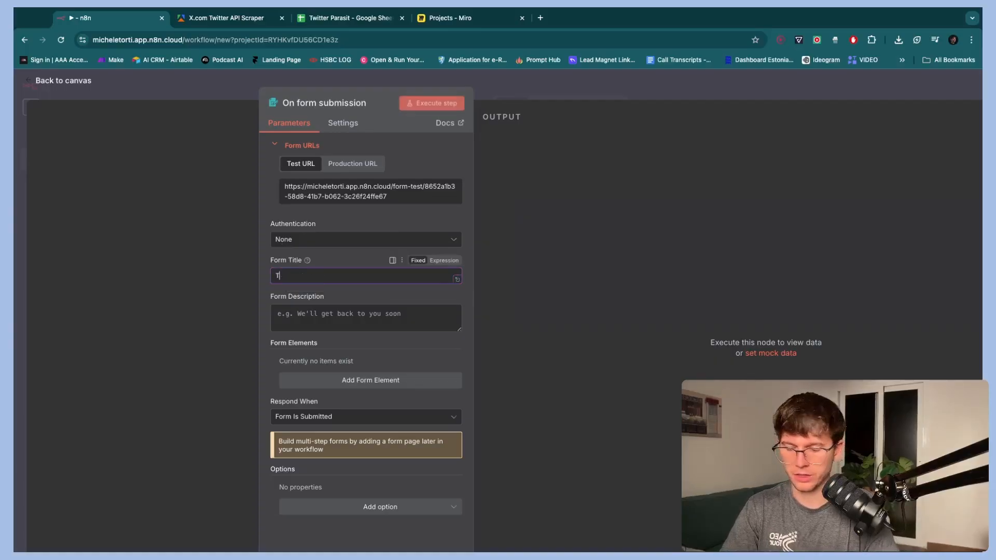
text(iwtt)
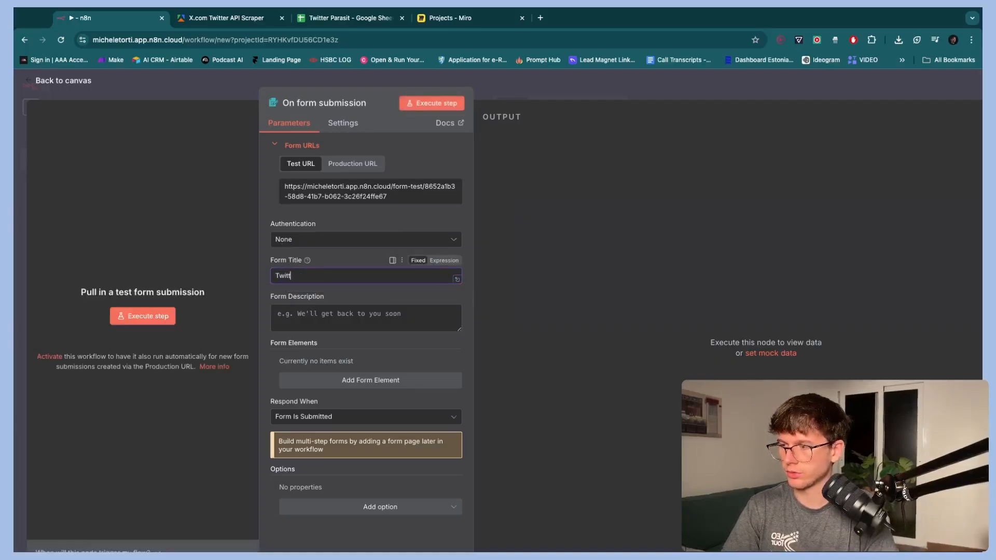
text(er Parasy)
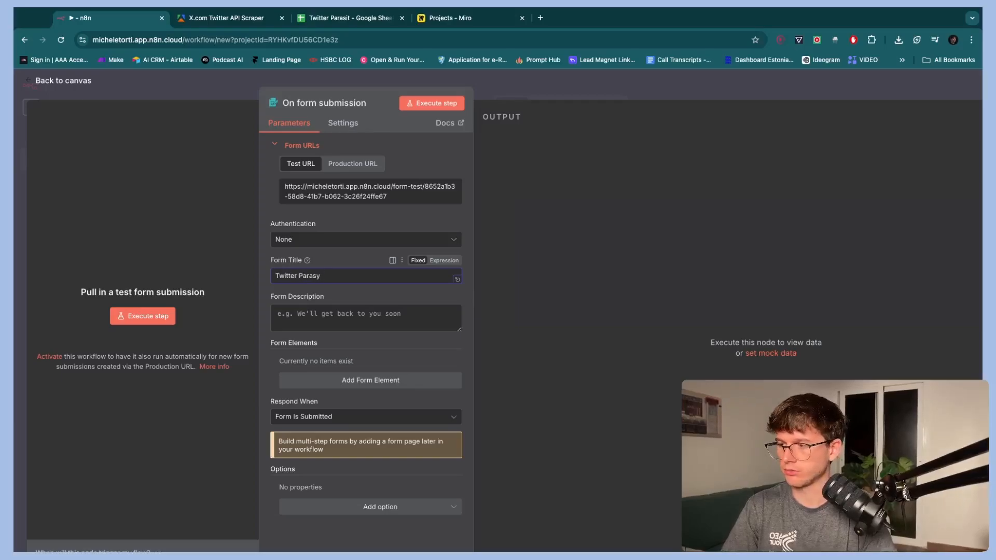
text(ete System)
right_click(310, 276)
click(327, 270)
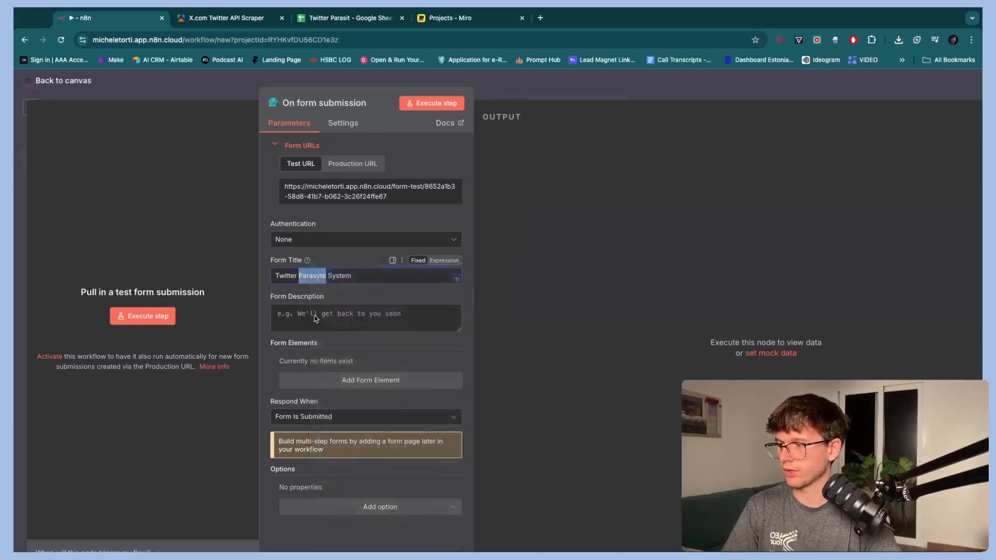
click(307, 314)
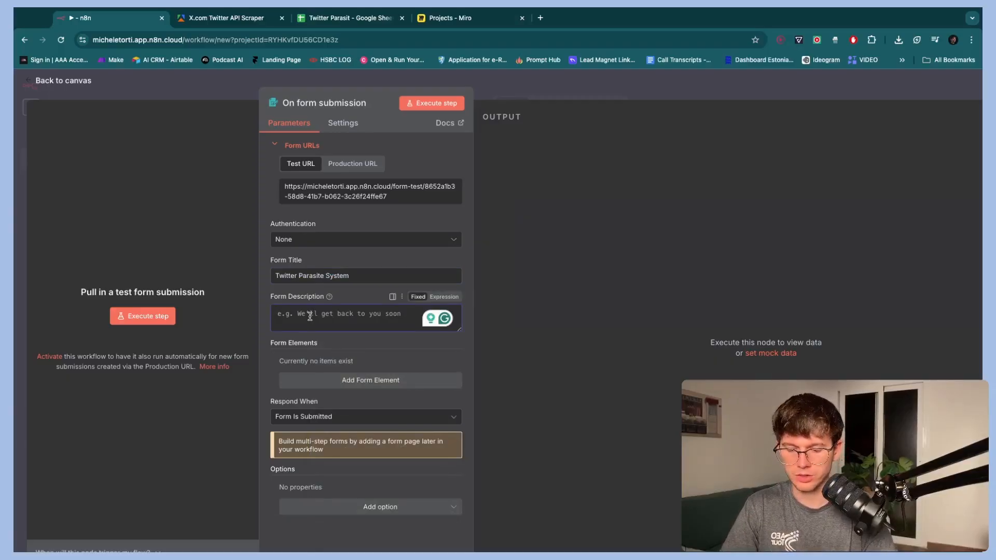
text(P)
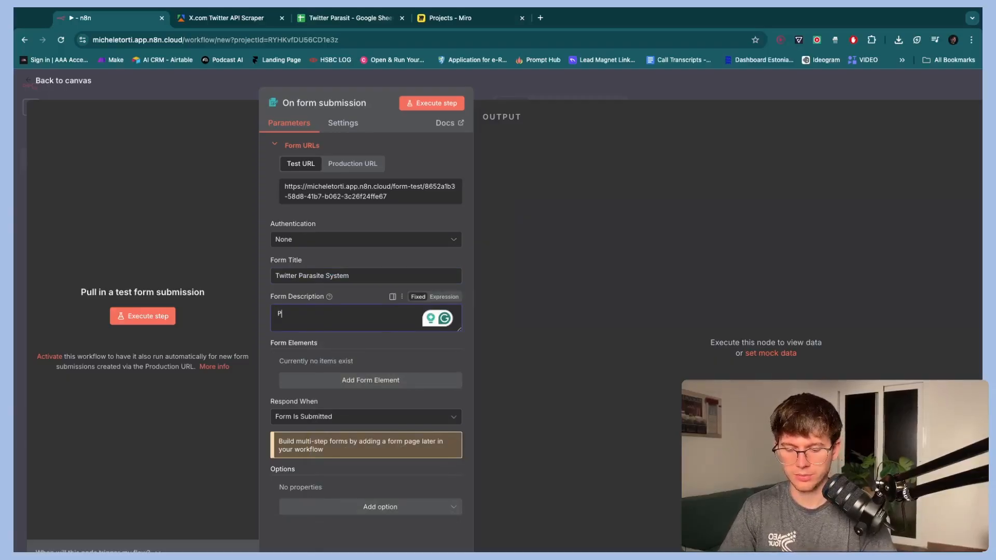
text(lease add a keyword to activate the system)
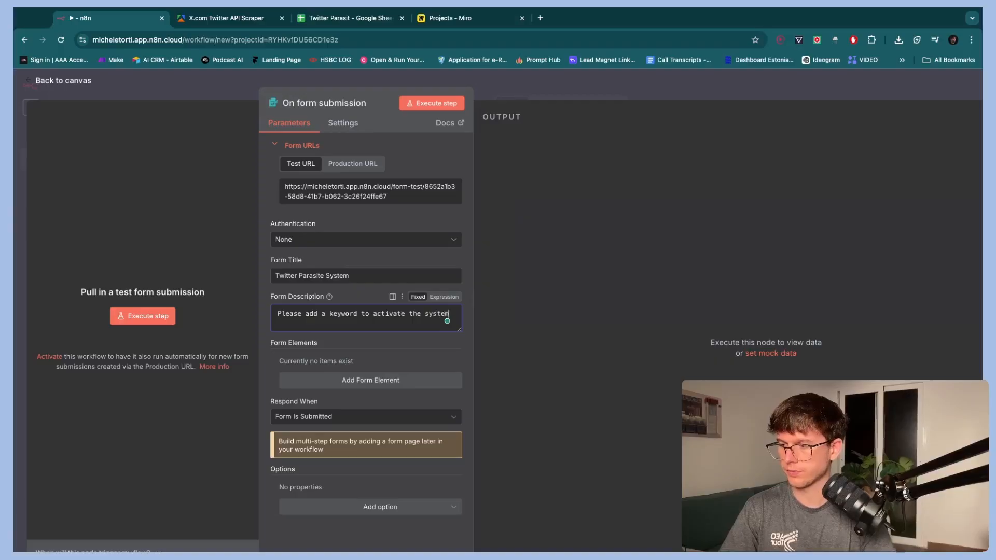
click(344, 358)
scroll(344, 359, down, 2)
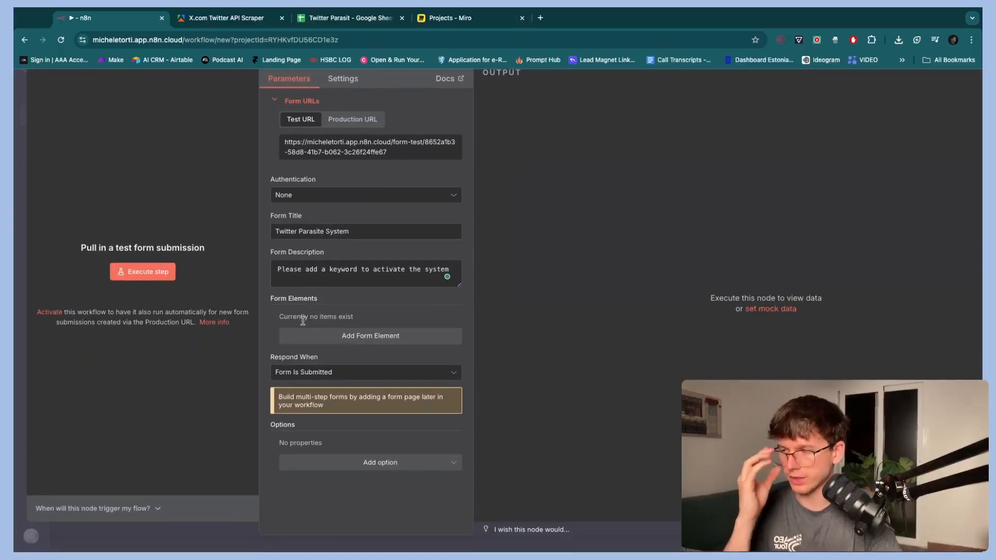
scroll(303, 321, up, 3)
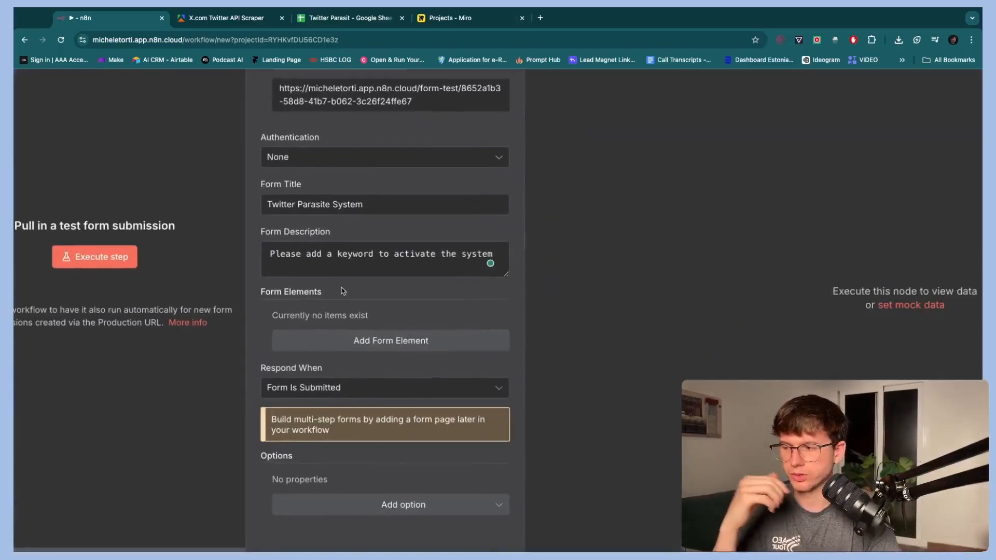
- Add a required Text form field 'Keyword' with placeholder 'AI Automation'
click(345, 341)
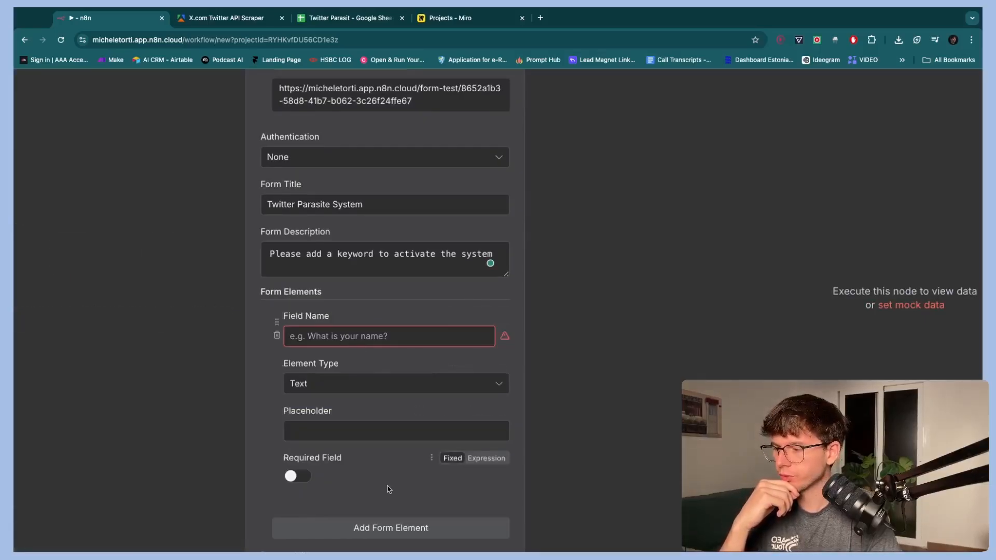
scroll(389, 485, down, 1)
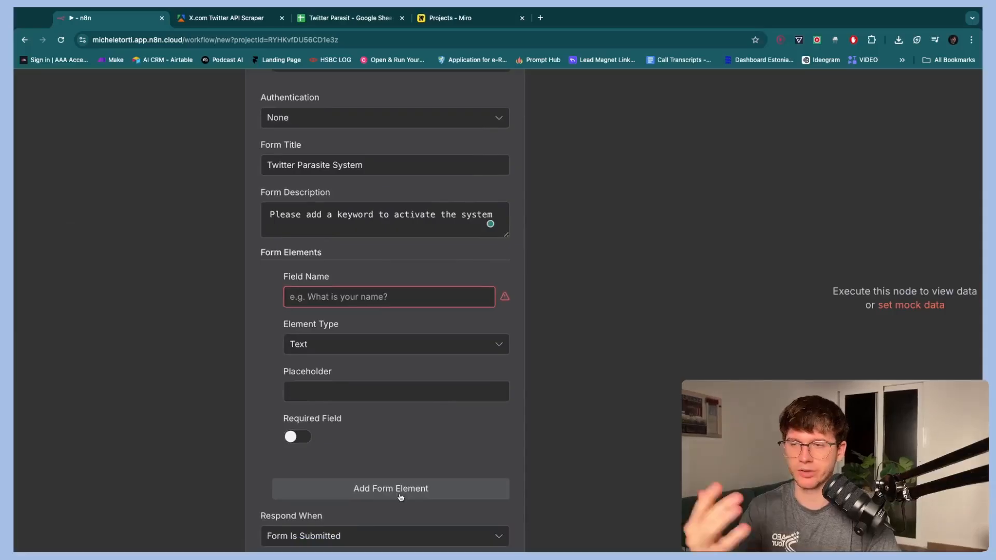
click(313, 294)
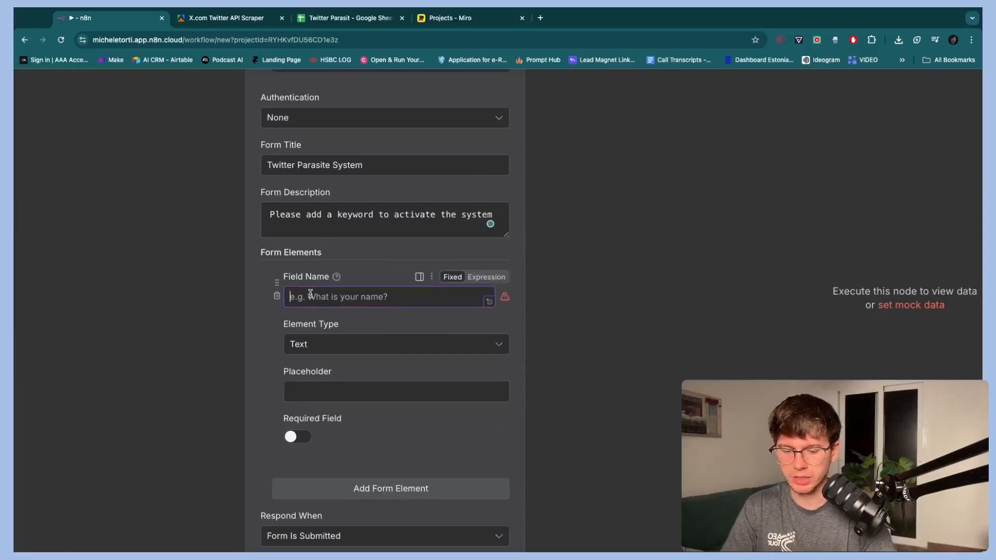
text(Keyword)
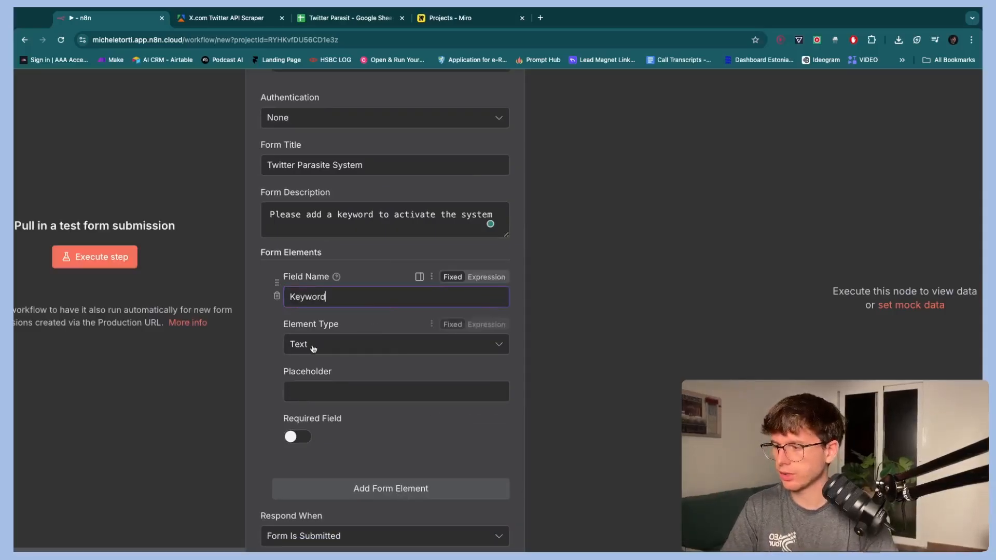
click(324, 394)
text(Ai)
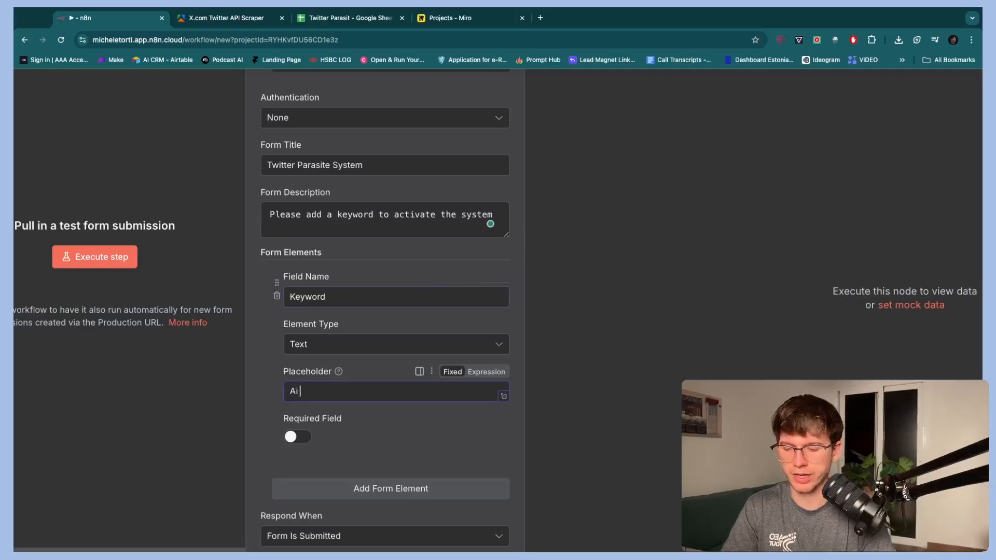
text( Automatioon)
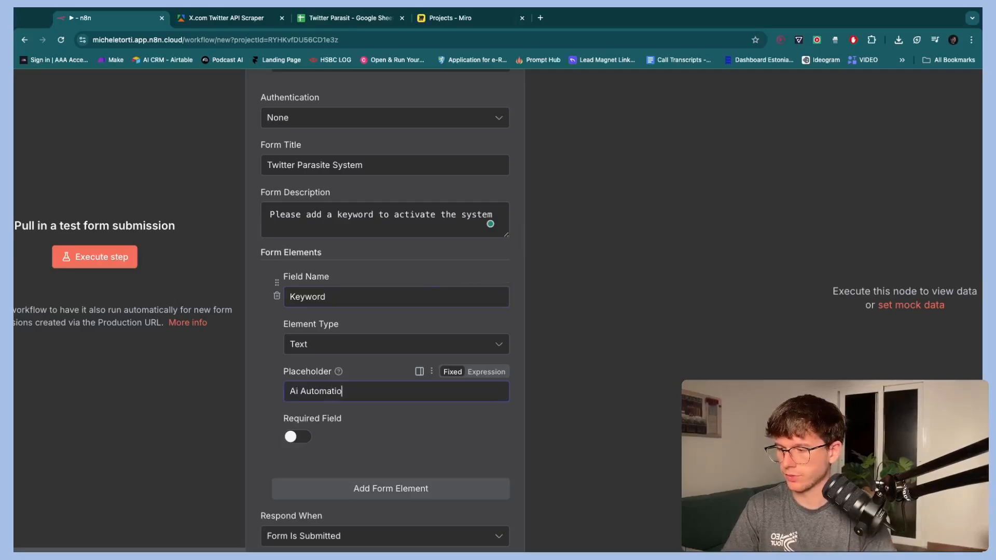
key(BackSpace)
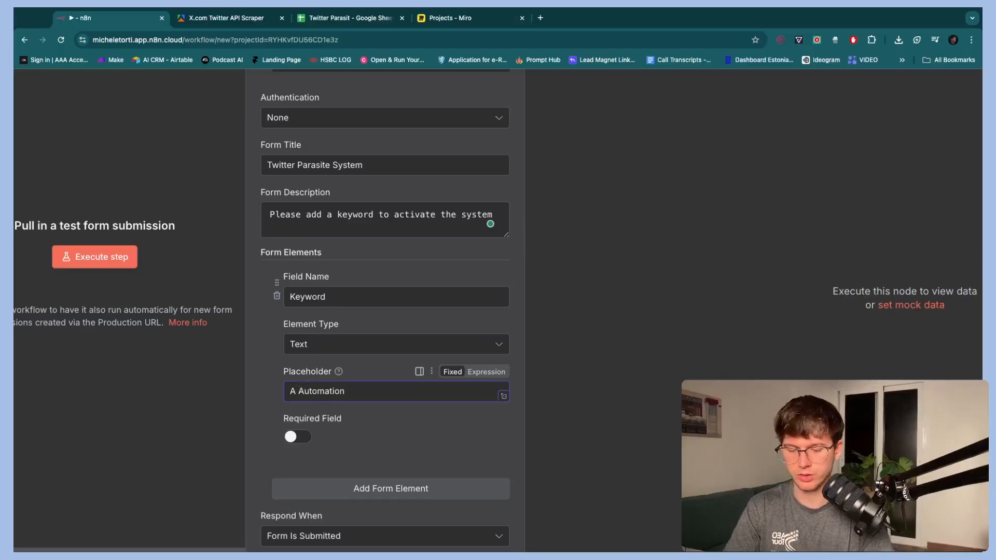
text(I)
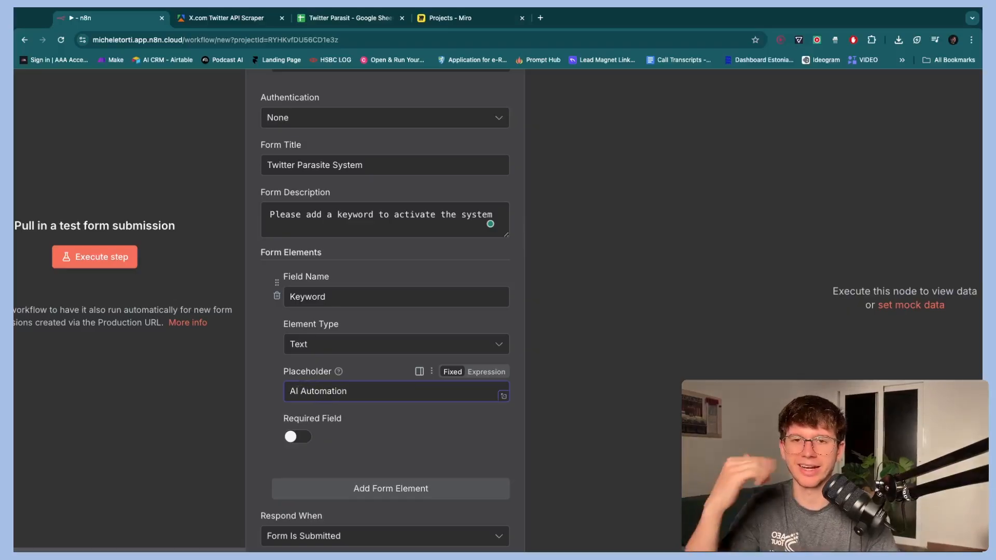
click(296, 438)
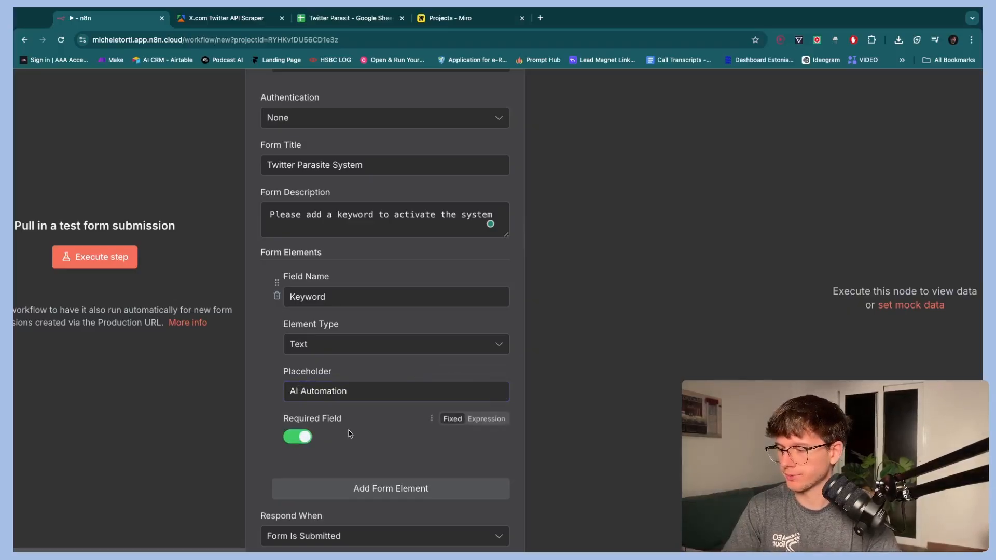
scroll(349, 434, down, 3)
scroll(271, 430, up, 5)
scroll(311, 415, down, 2)
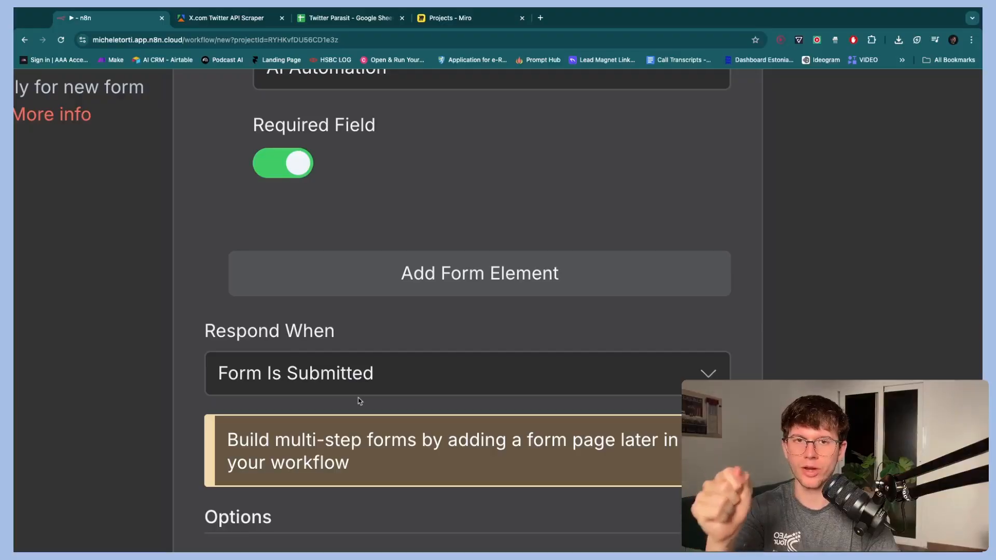
scroll(359, 401, down, 5)
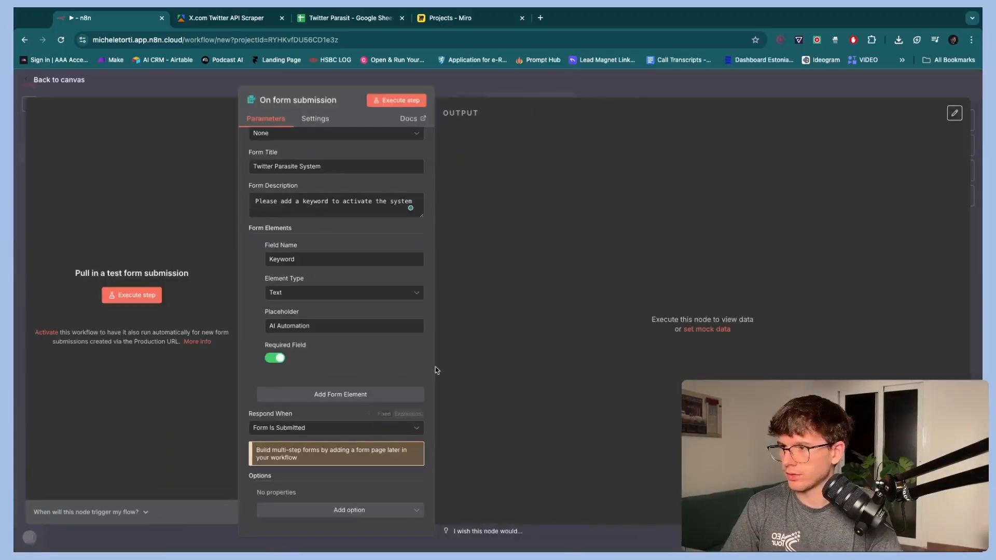
- Run the form trigger test and submit the keyword 'AI Agents'
click(424, 99)
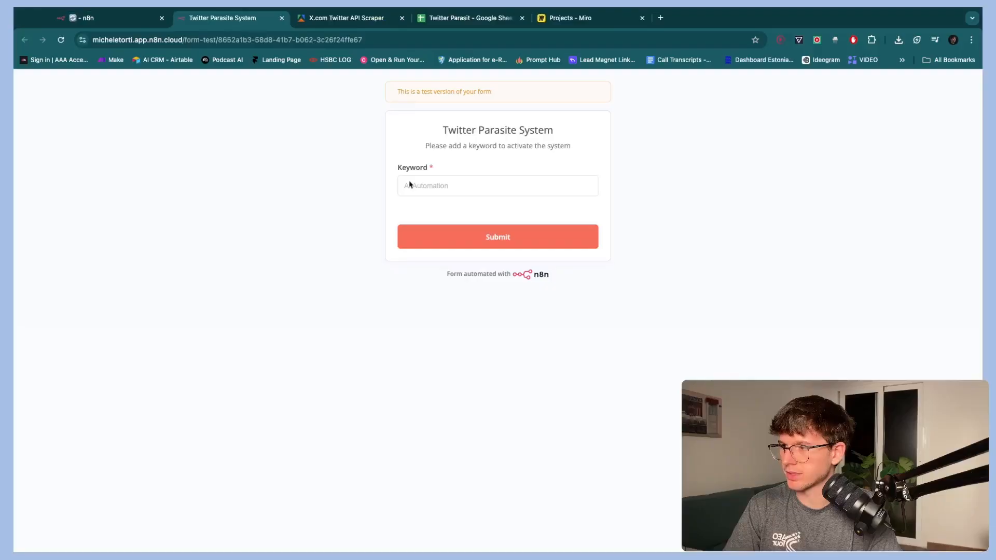
click(464, 189)
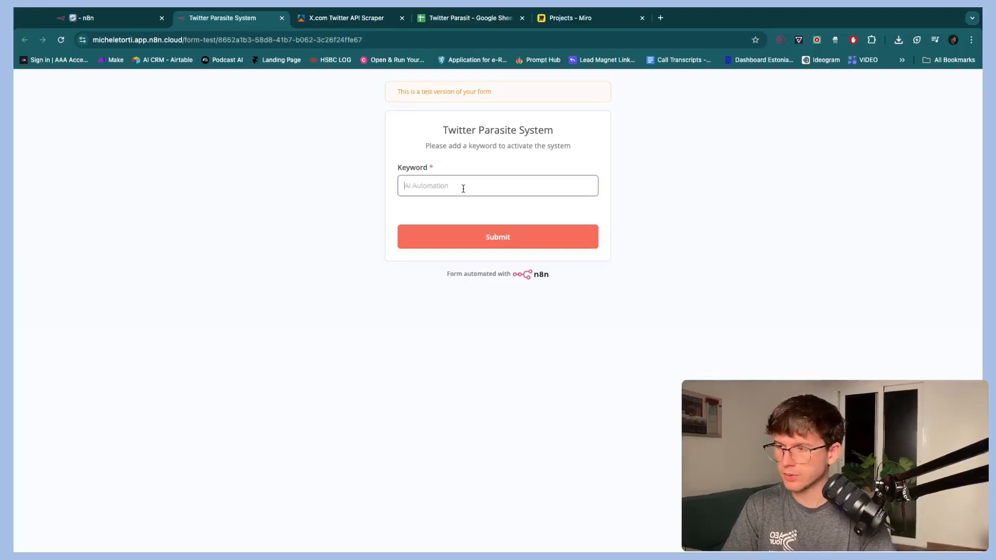
text(AI Agents)
click(460, 240)
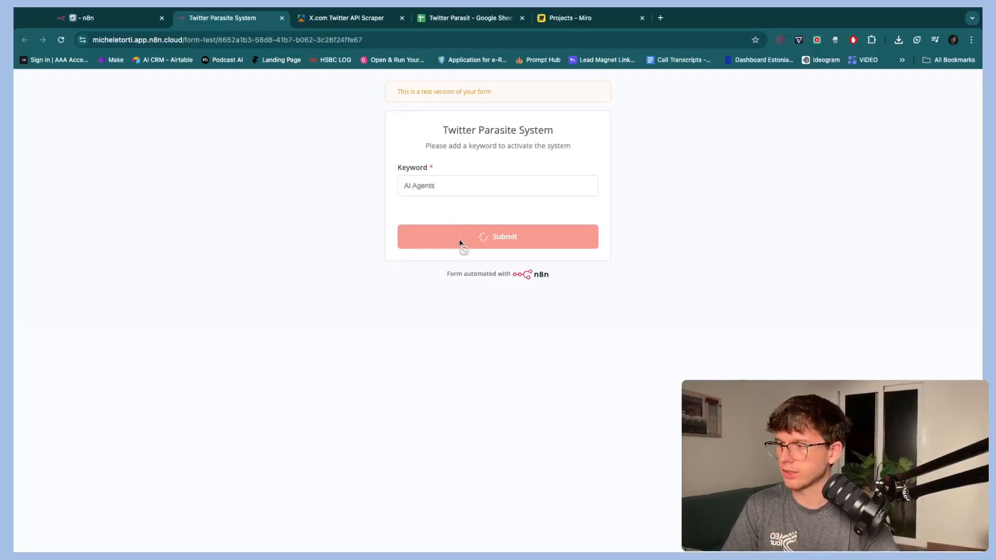
- Review the single output item with Keyword 'AI Agents', then go back to the Miro board
click(143, 23)
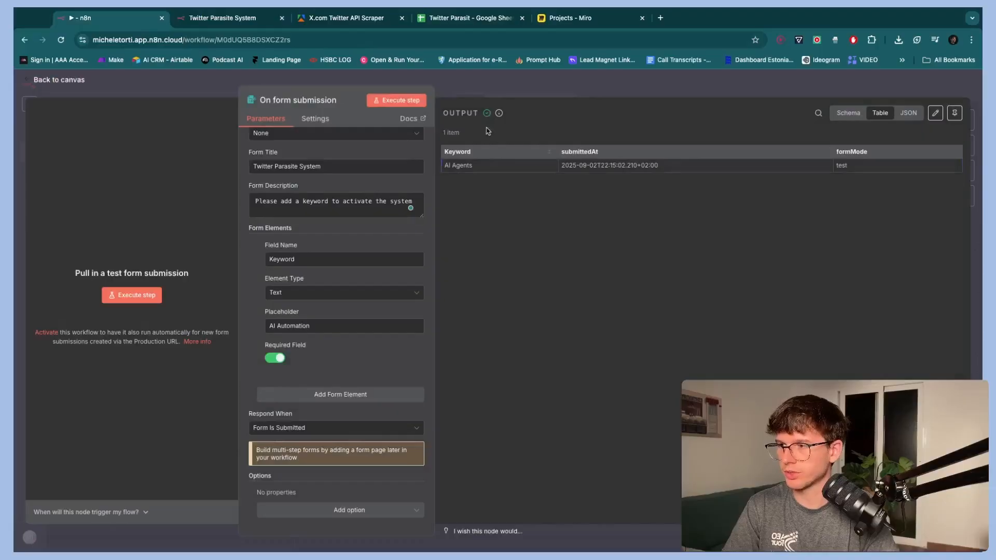
drag(447, 112, 489, 116)
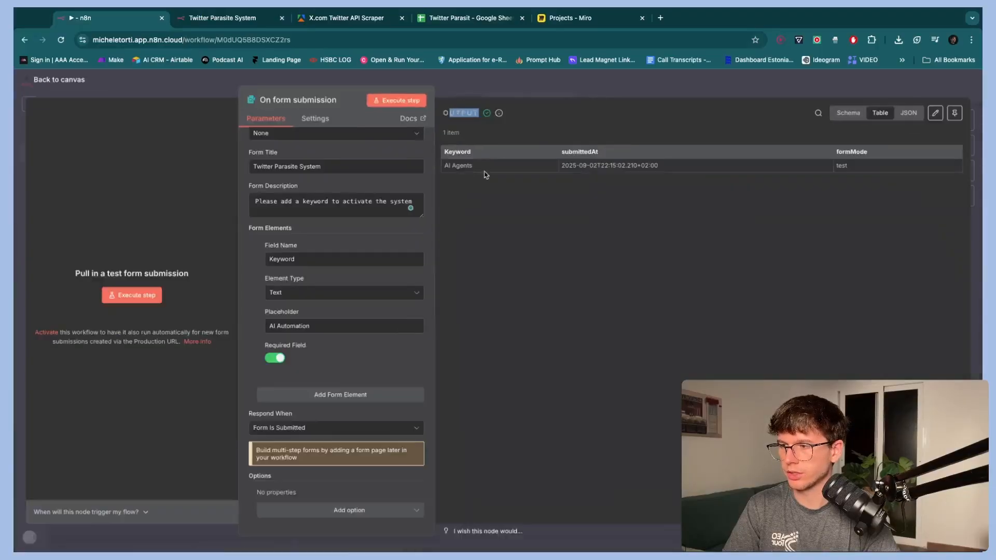
triple_click(466, 164)
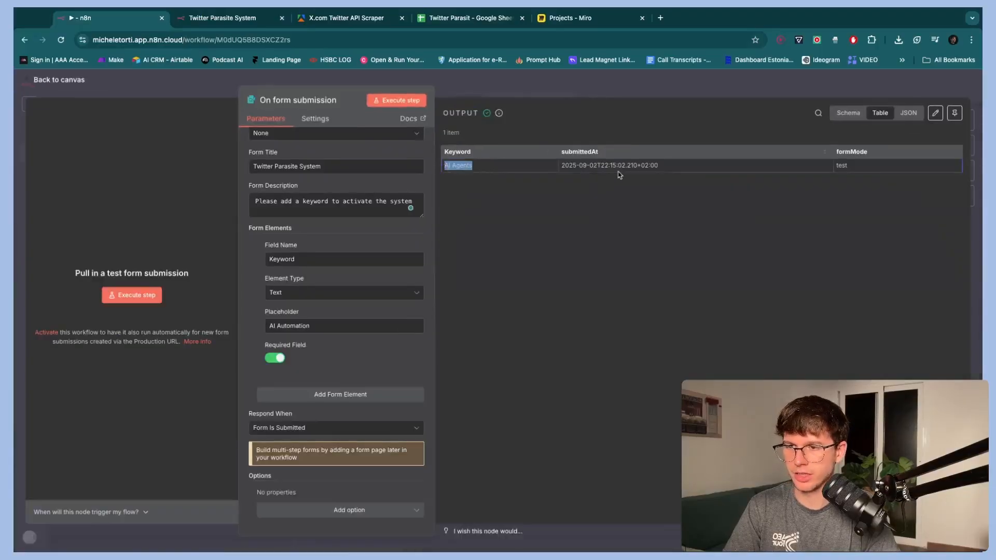
drag(608, 165, 633, 165)
click(861, 166)
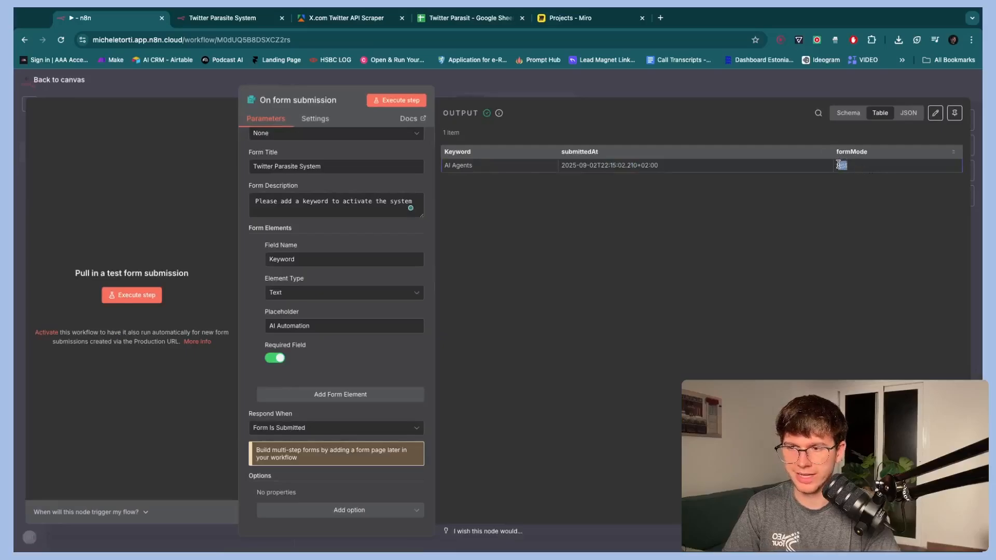
scroll(329, 206, up, 2)
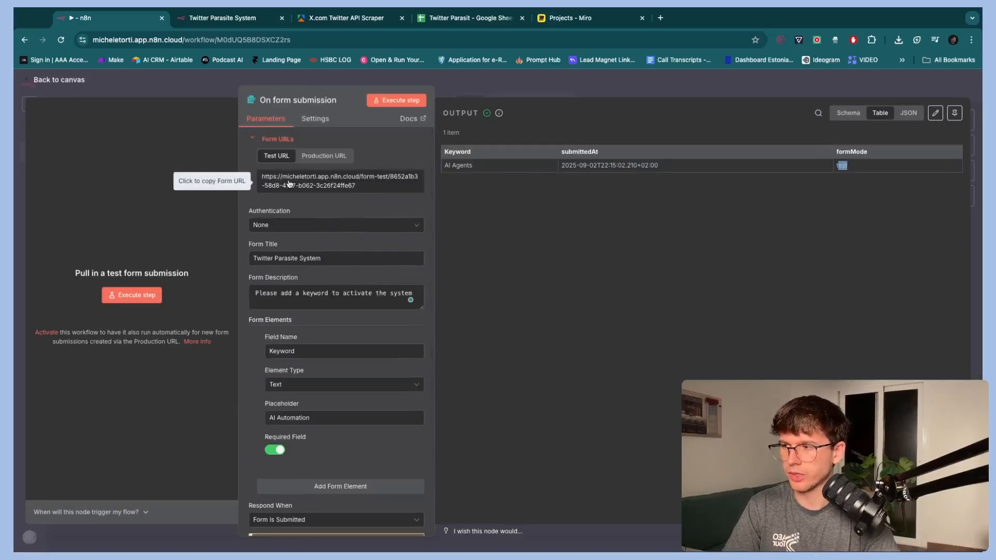
click(512, 93)
key(1)
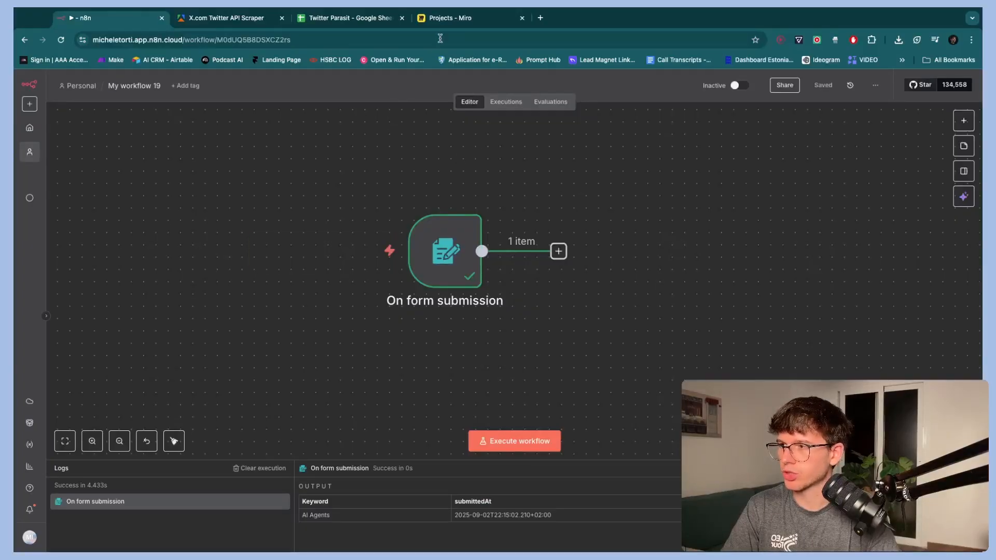
click(445, 20)
scroll(464, 122, right, 5)
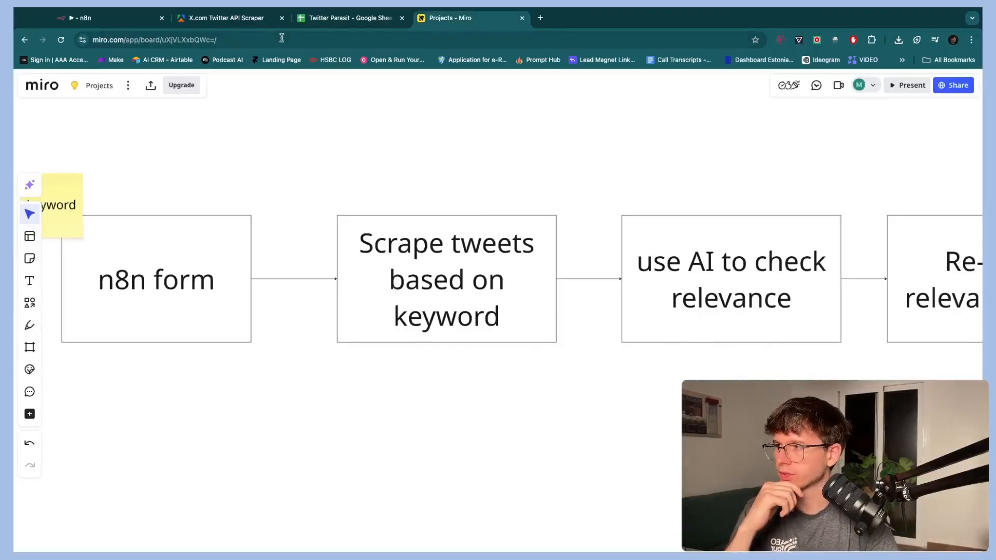
- Close the scraper tab, load apify.com in a new tab, and enter the Apify Console
click(282, 18)
click(422, 18)
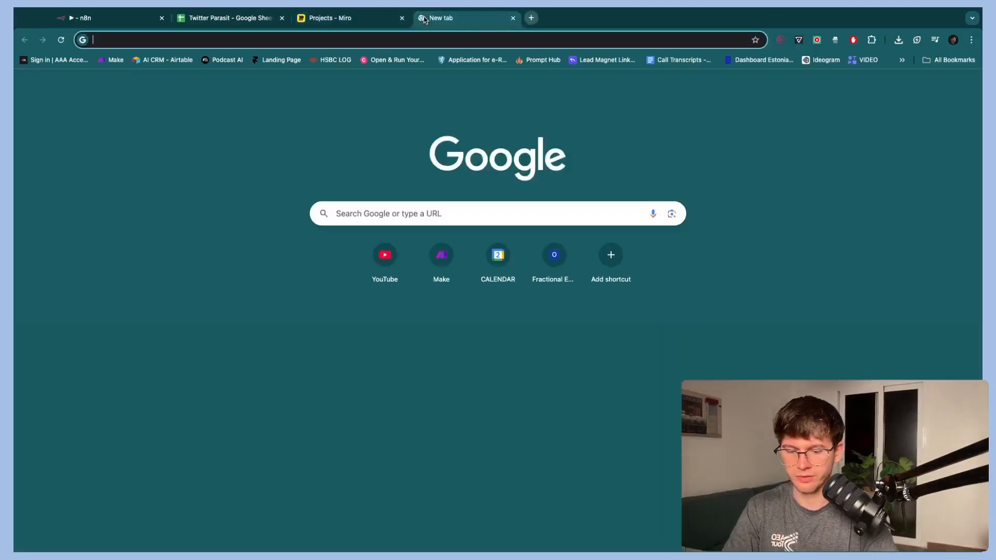
text(apify)
click(277, 67)
text(Scrap)
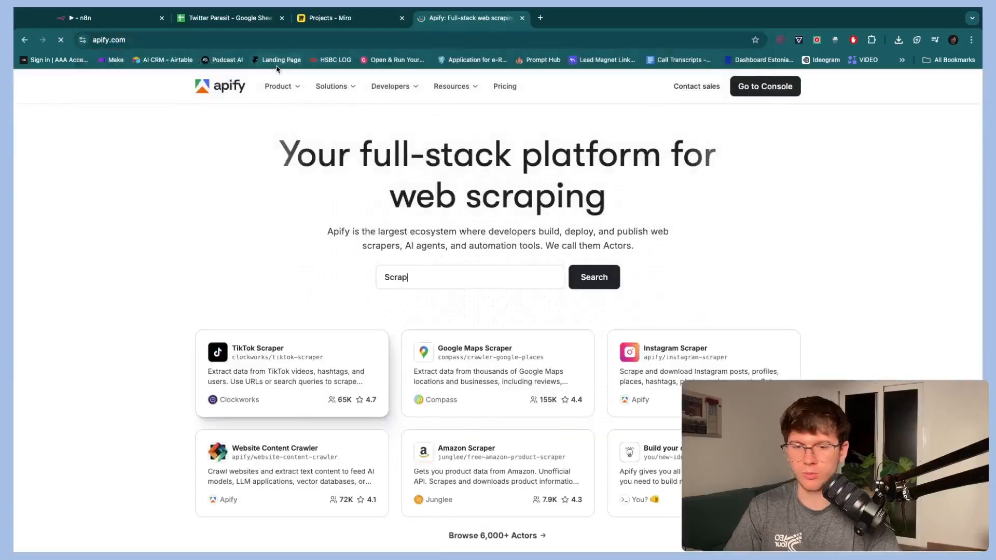
text(e TikTok profiles)
key(BackSpace)
key(BackSpace)
key(BackSpace)
key(BackSpace)
key(BackSpace)
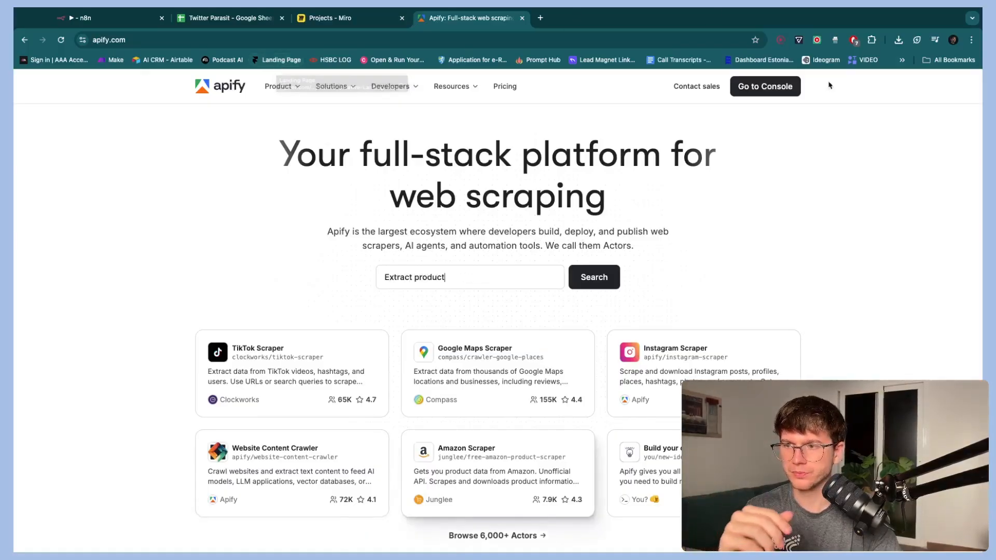
click(780, 86)
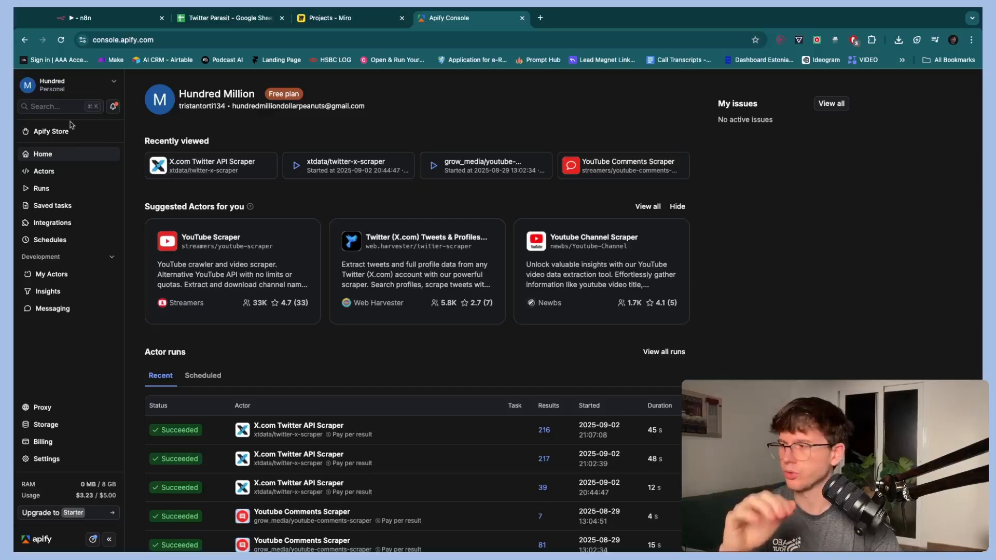
click(51, 132)
click(486, 155)
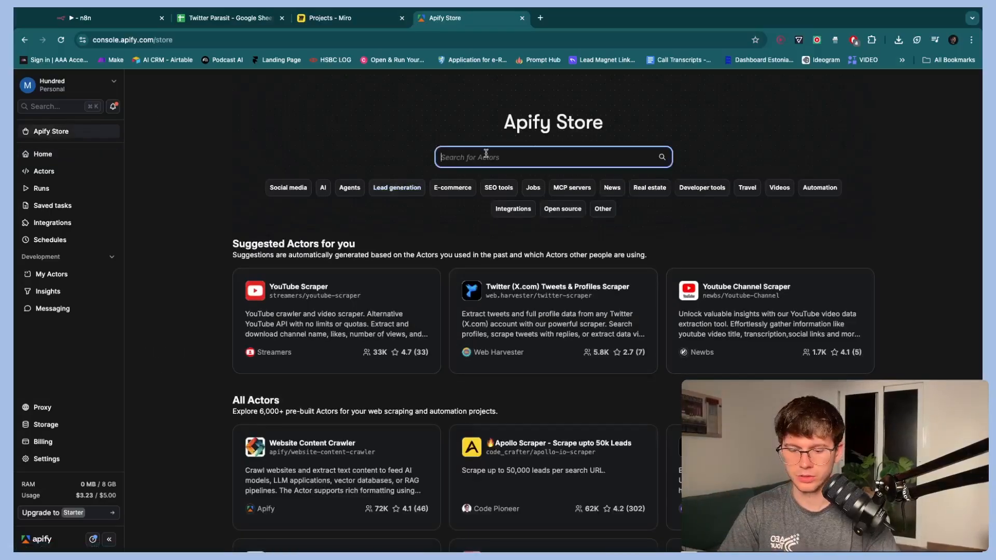
text(twitter)
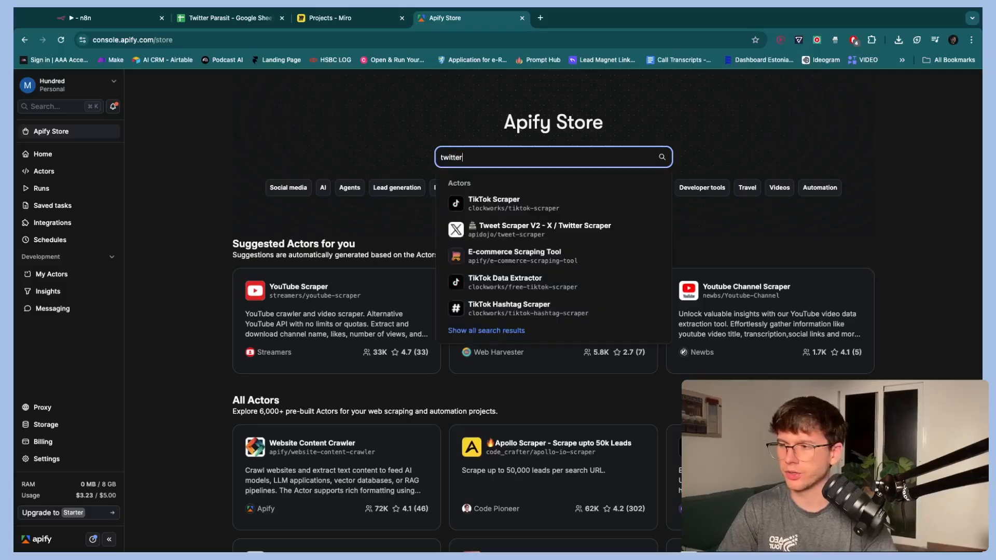
text( scraping)
key(Return)
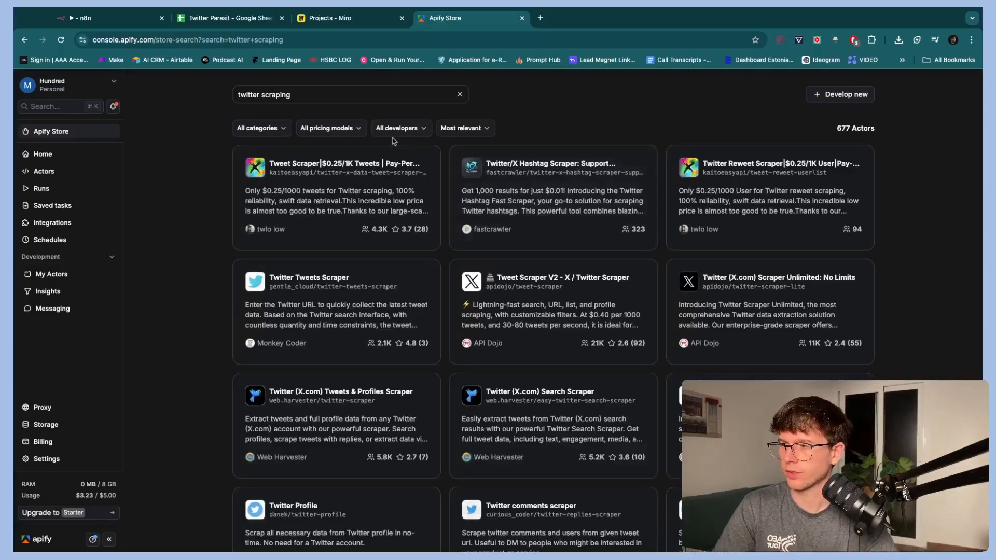
scroll(442, 202, down, 3)
scroll(441, 202, up, 2)
scroll(445, 246, up, 5)
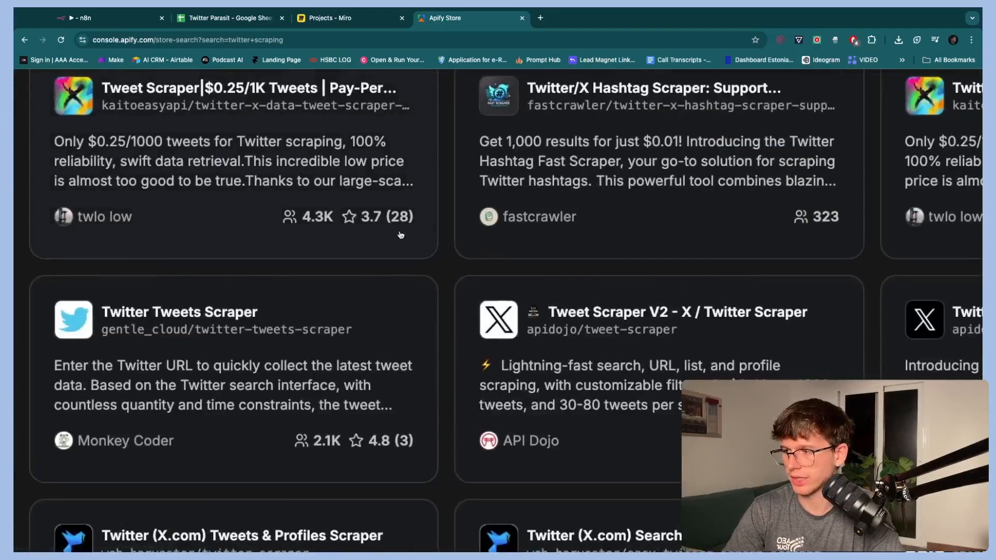
scroll(315, 223, down, 5)
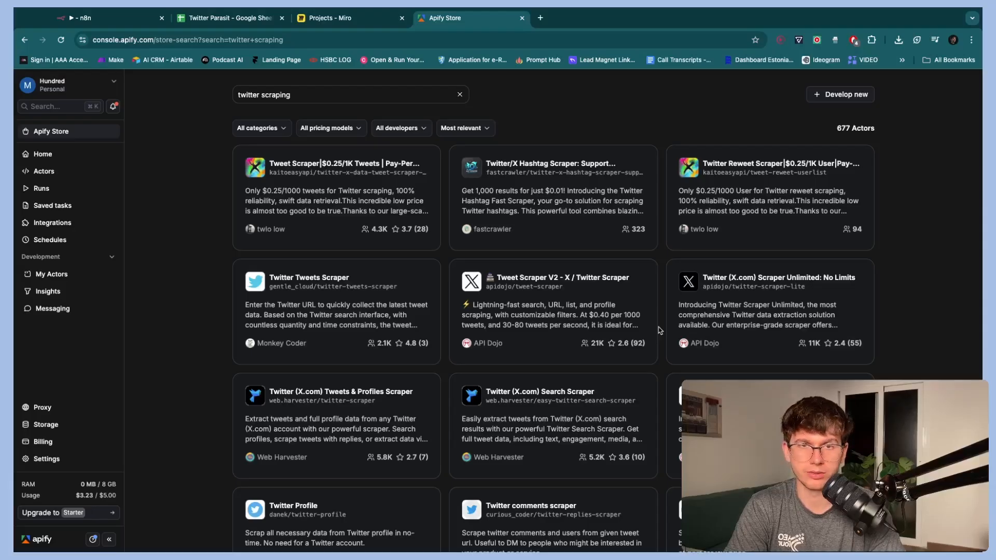
- Open the recently viewed X.com Twitter API Scraper and copy its ID xtdata/twitter-x-scraper
click(42, 154)
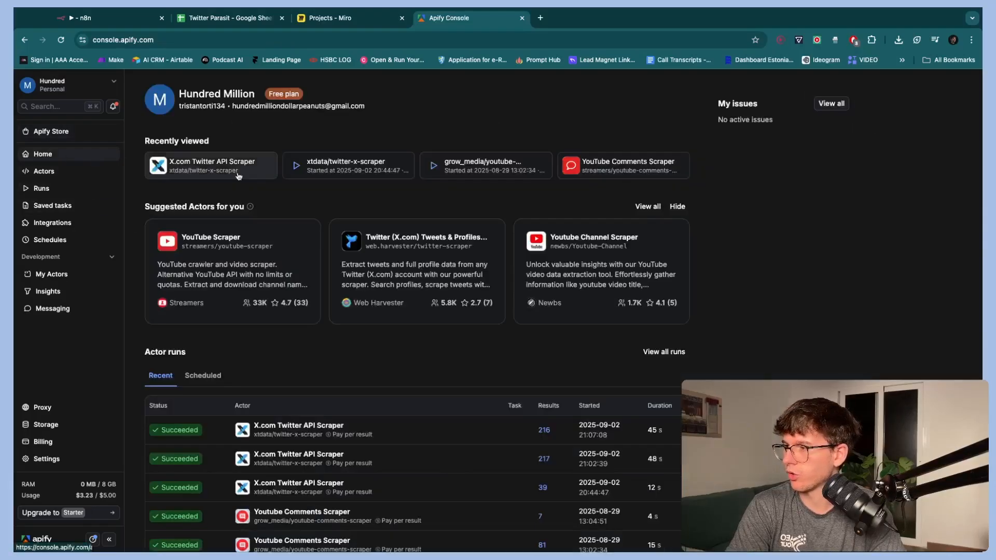
click(167, 161)
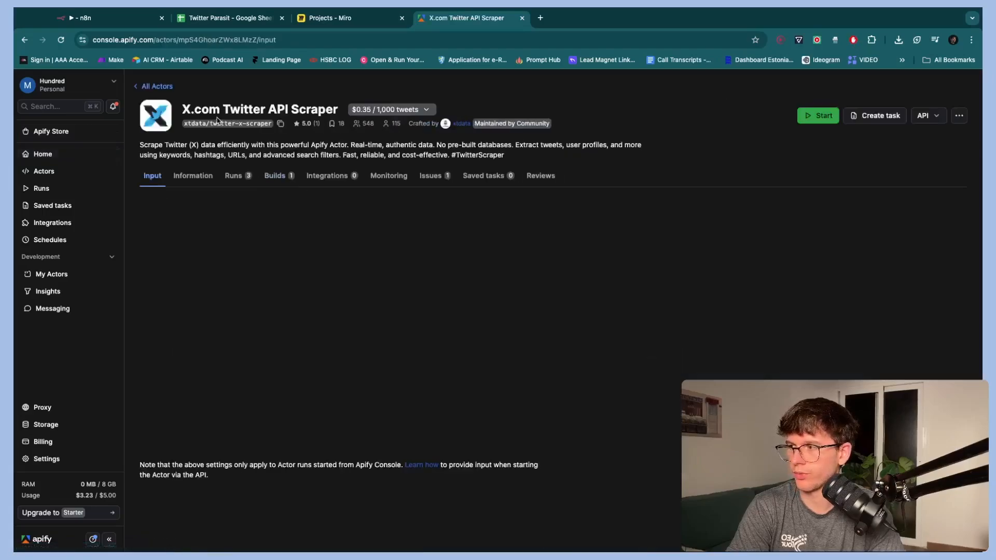
scroll(202, 129, up, 5)
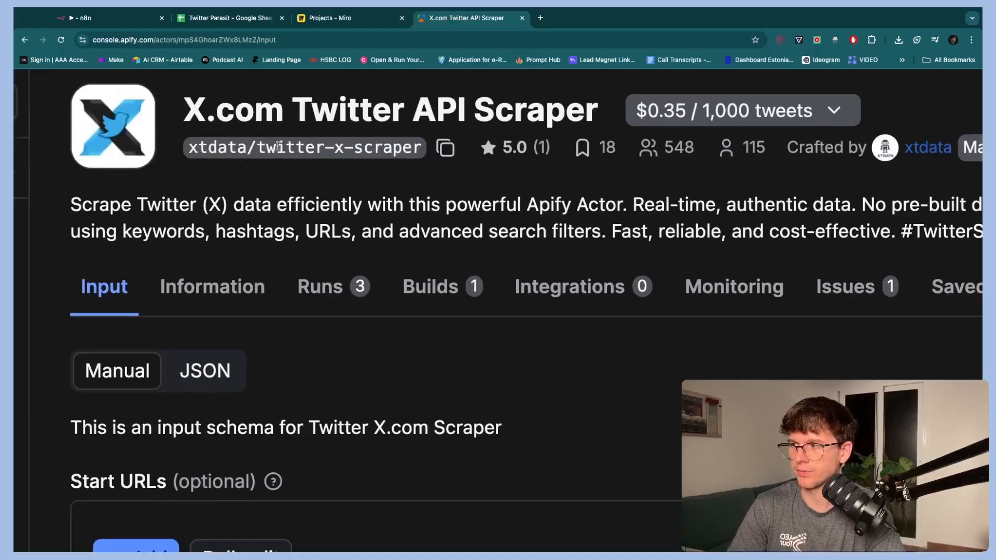
scroll(336, 166, down, 5)
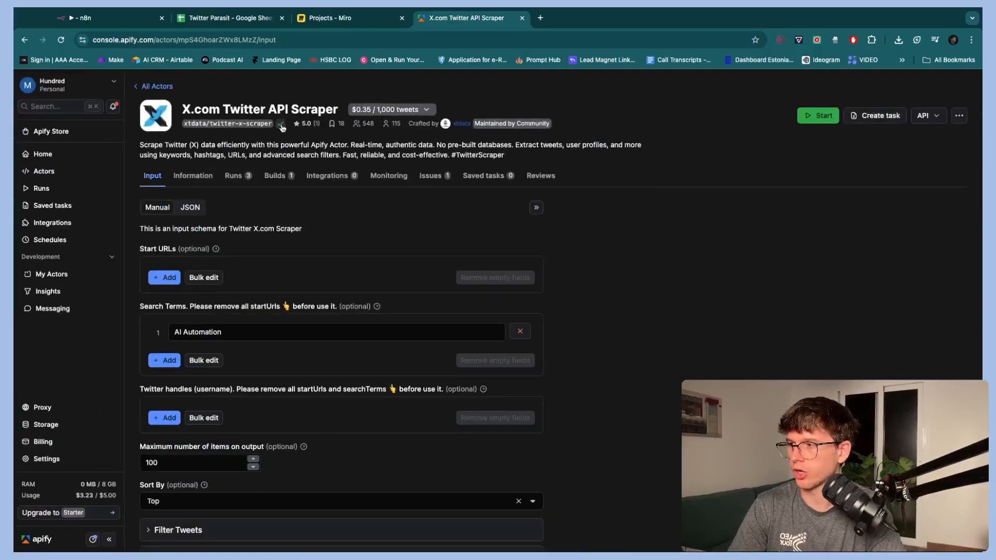
click(280, 124)
- Search the Apify Store for xtdata/twitter-x-scraper and open the actor
click(51, 132)
click(507, 158)
key(super+v)
text(])
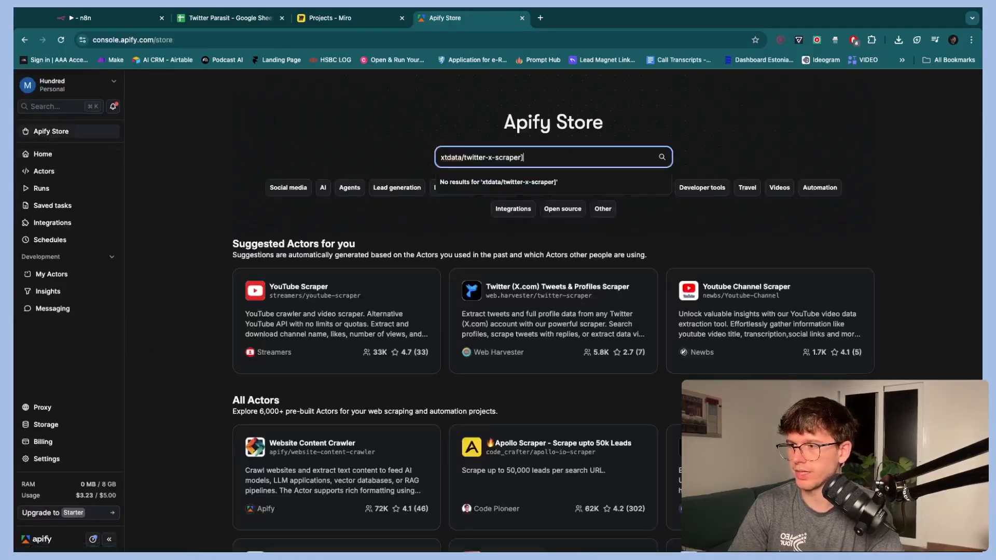
key(BackSpace)
key(Return)
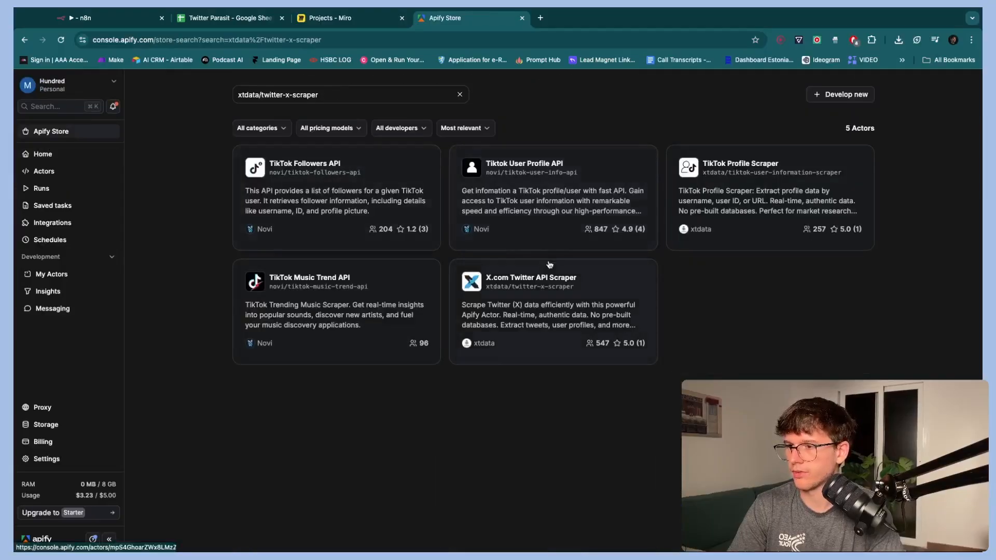
scroll(582, 327, up, 5)
scroll(528, 308, down, 5)
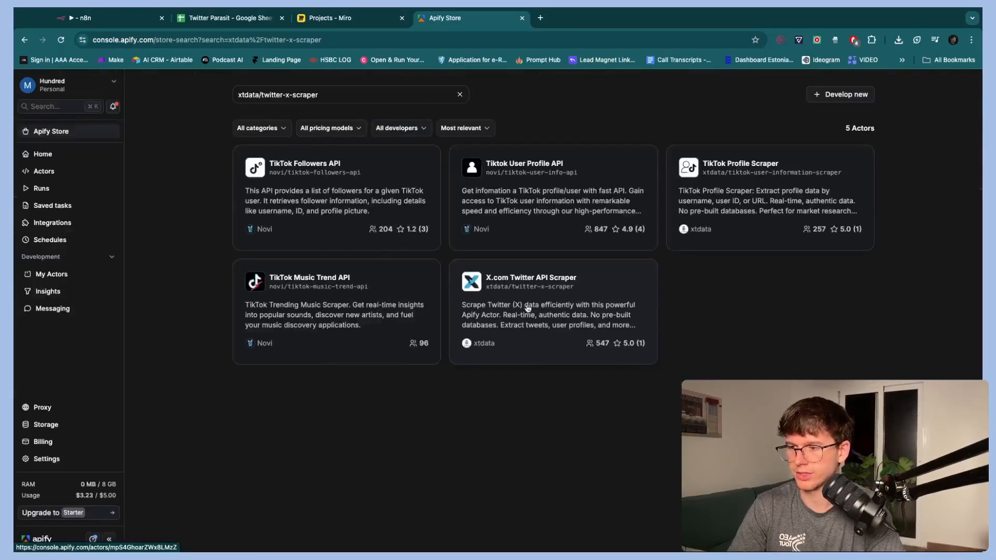
click(545, 307)
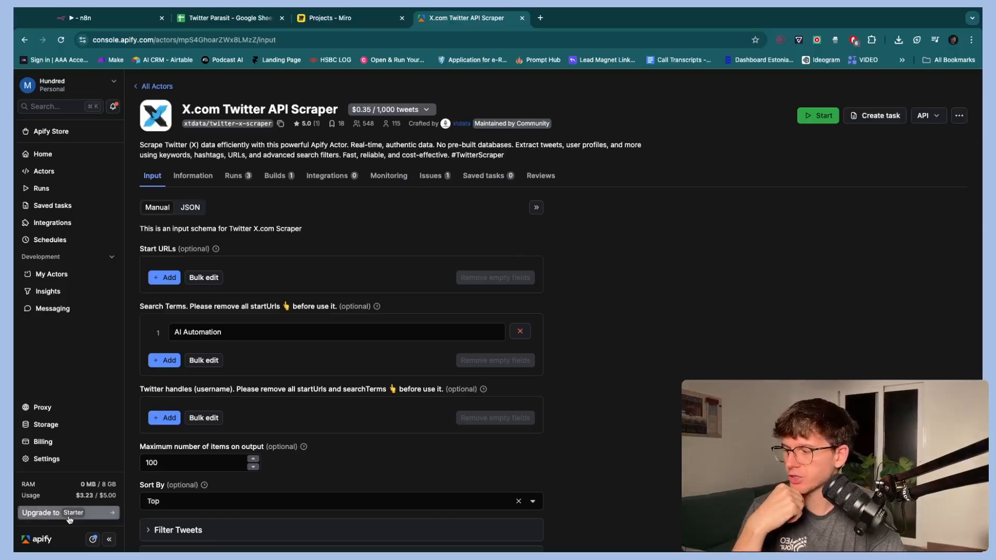
- Review the actor's input: search term 'AI Automation' and 100 maximum items
scroll(67, 514, up, 5)
mouse_move(34, 498)
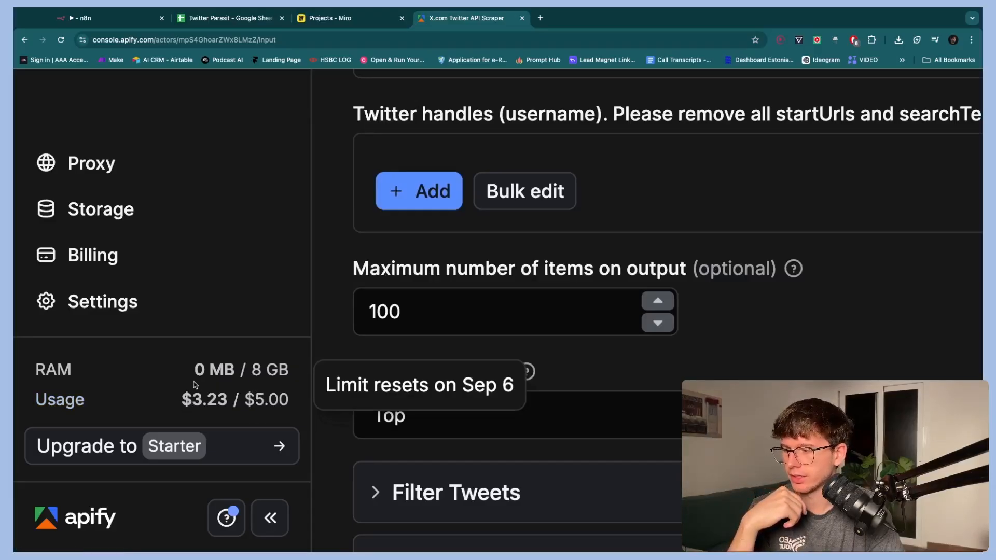
scroll(196, 384, down, 5)
scroll(355, 108, up, 5)
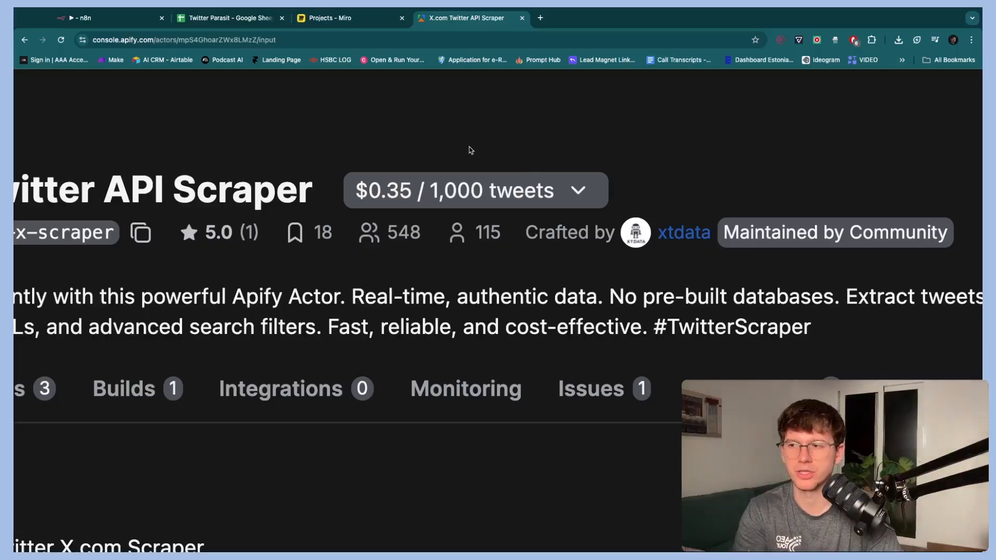
key(super+0)
key(super+minus)
key(super+minus)
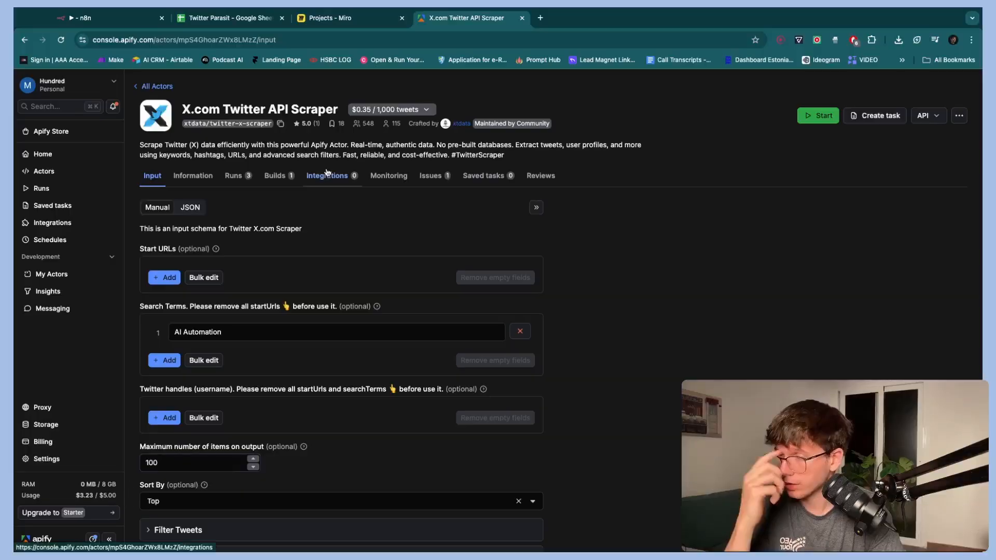
- Look over the scraper's input form, including the Start URLs field
scroll(208, 279, down, 1)
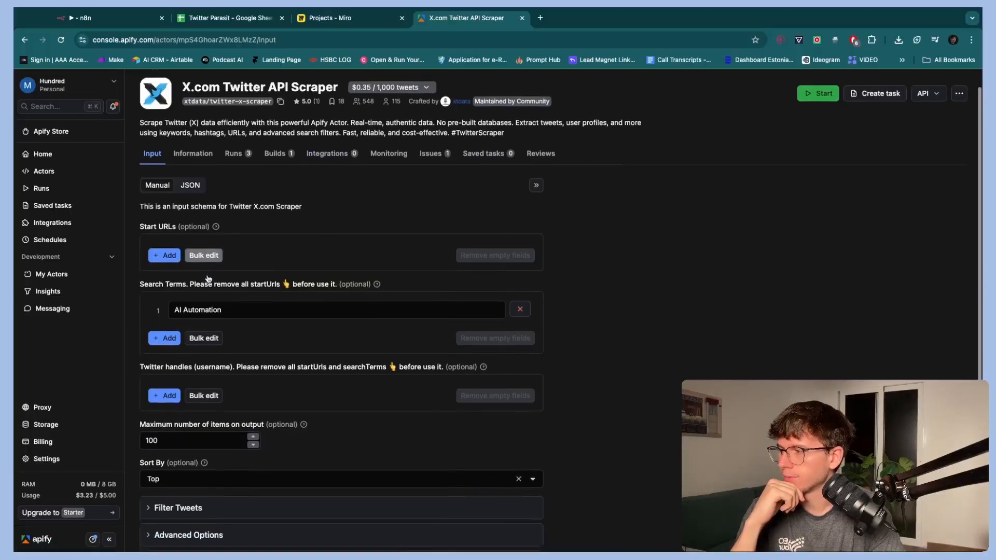
scroll(210, 291, up, 1)
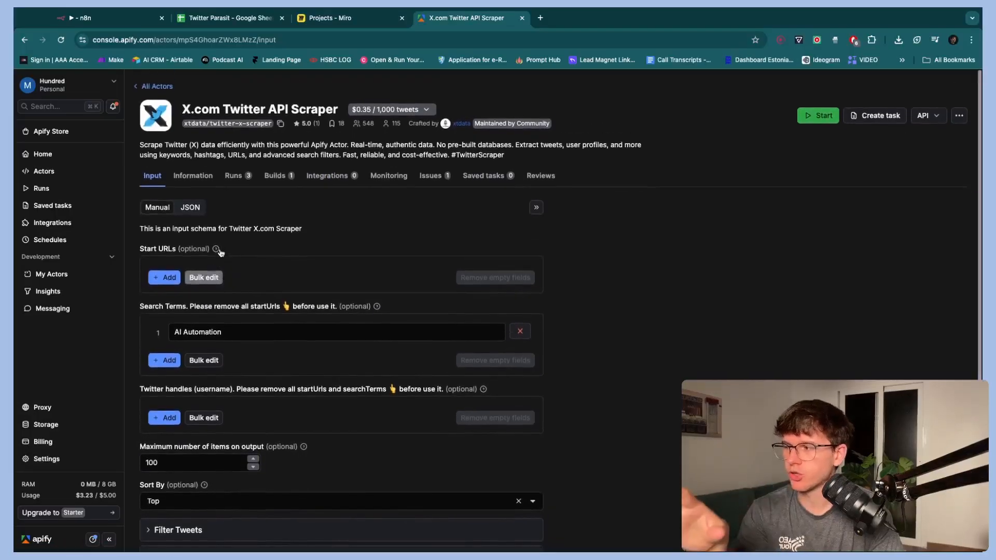
scroll(230, 280, down, 1)
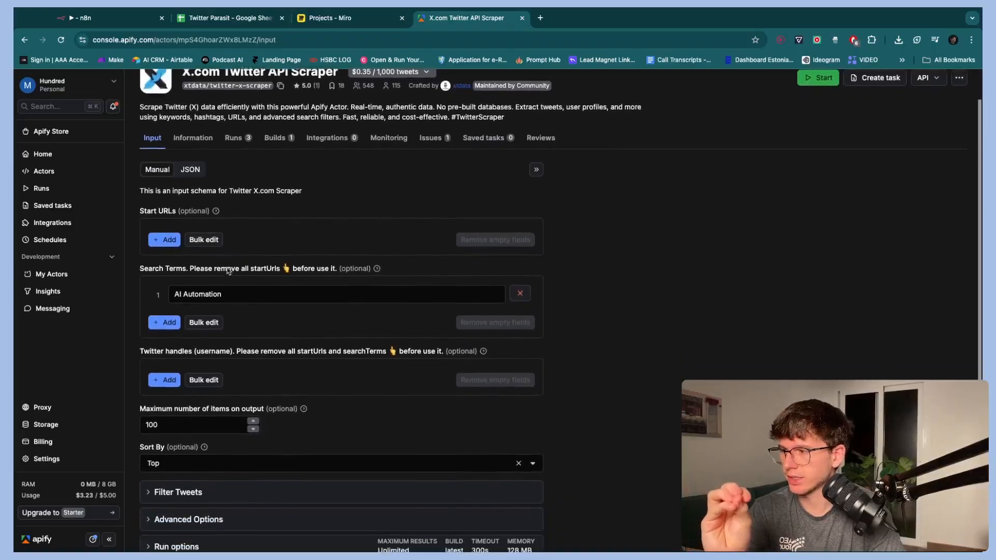
drag(140, 212, 197, 208)
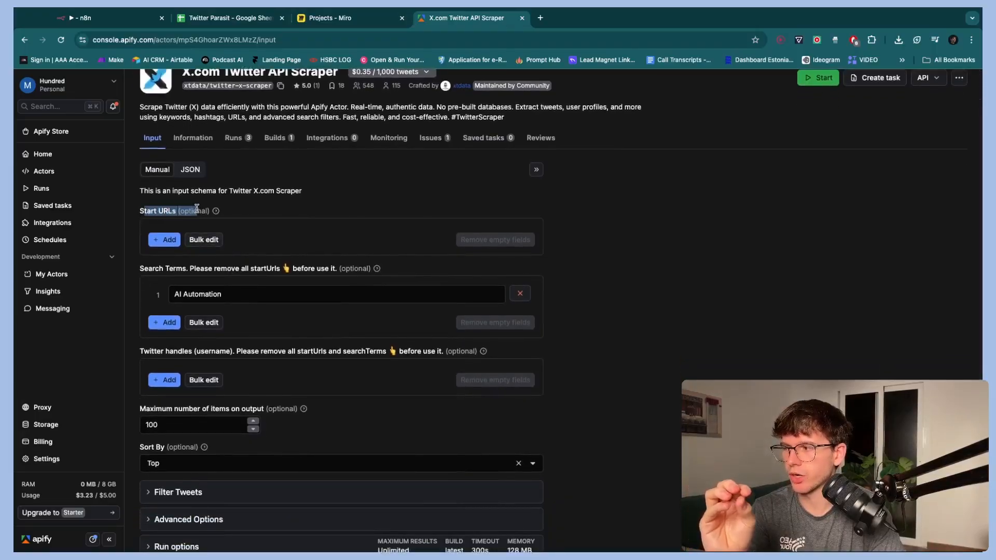
click(295, 198)
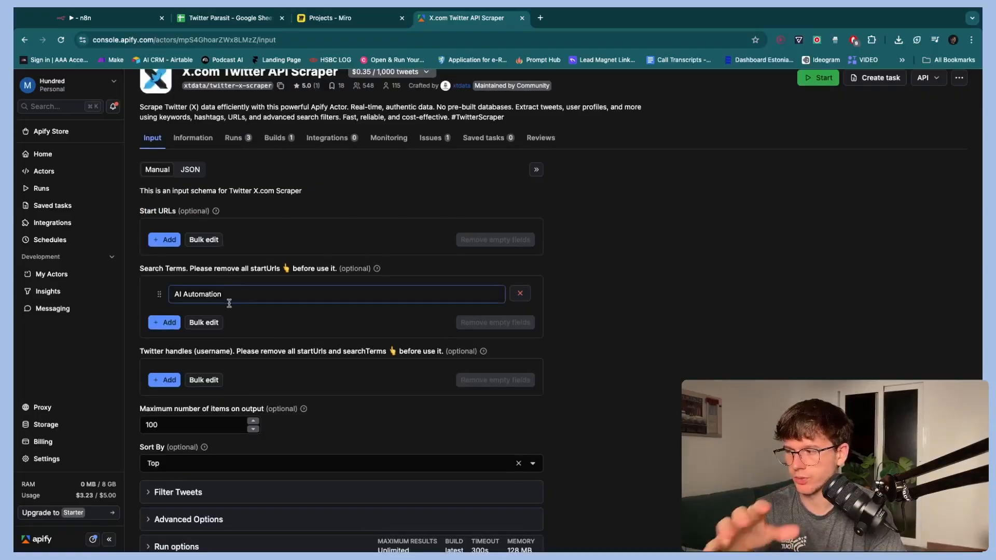
scroll(171, 270, down, 3)
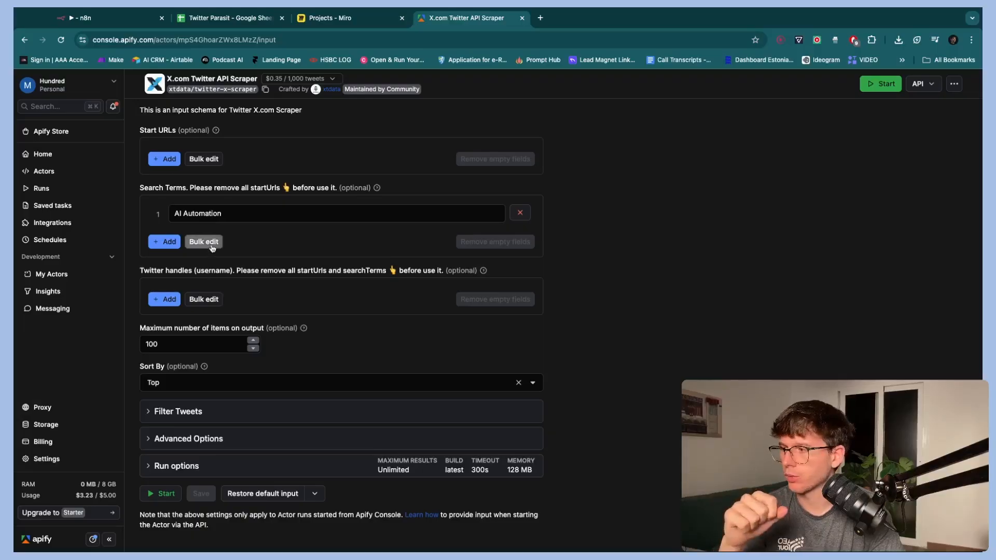
scroll(212, 244, up, 2)
- Re-enter 'AI Automation' as the search term and save the input with 100 items, sorted by Top
click(520, 249)
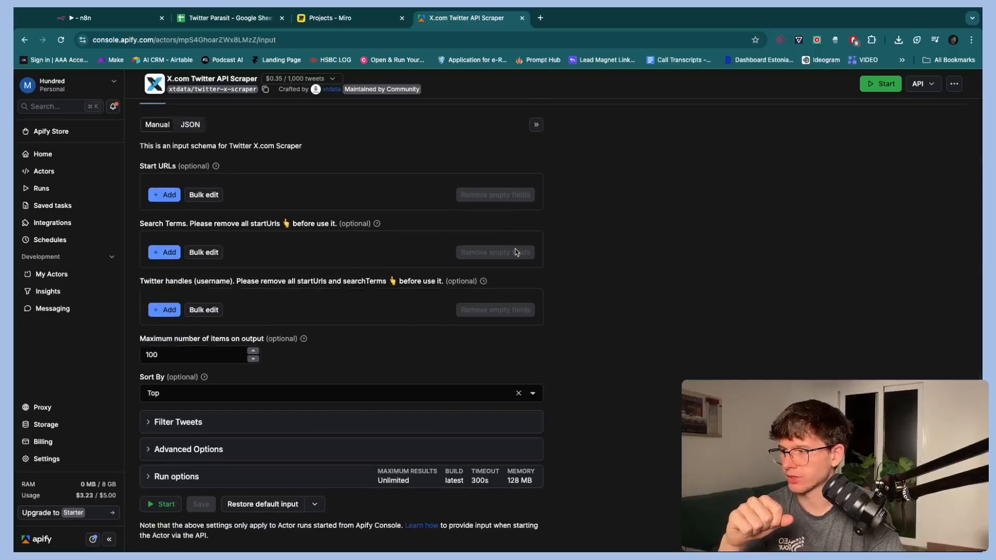
click(171, 253)
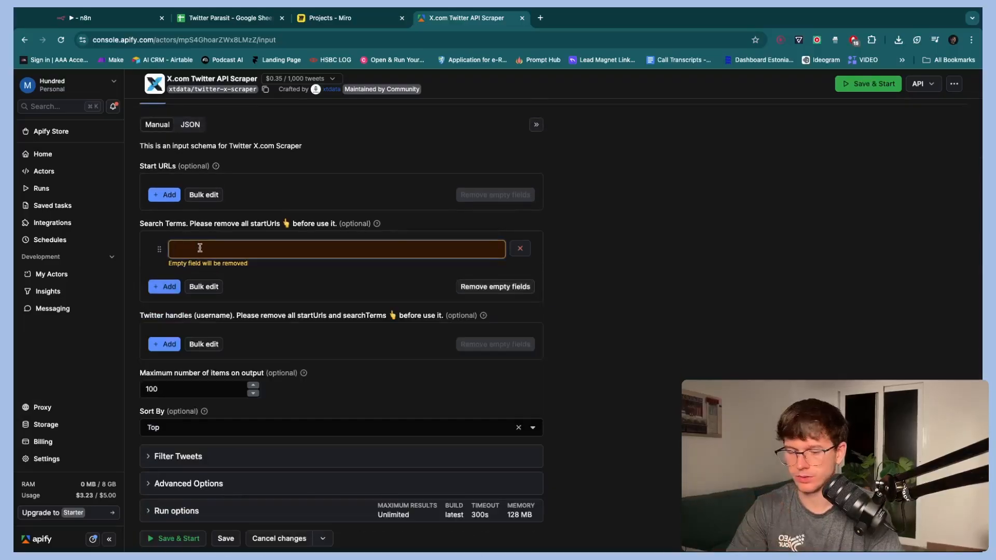
text(AI Automation)
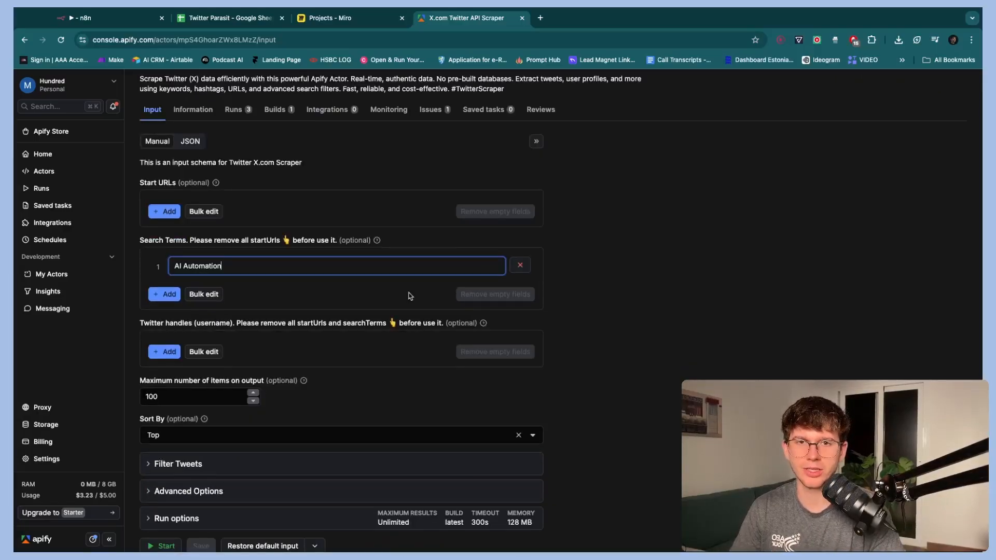
scroll(408, 294, down, 2)
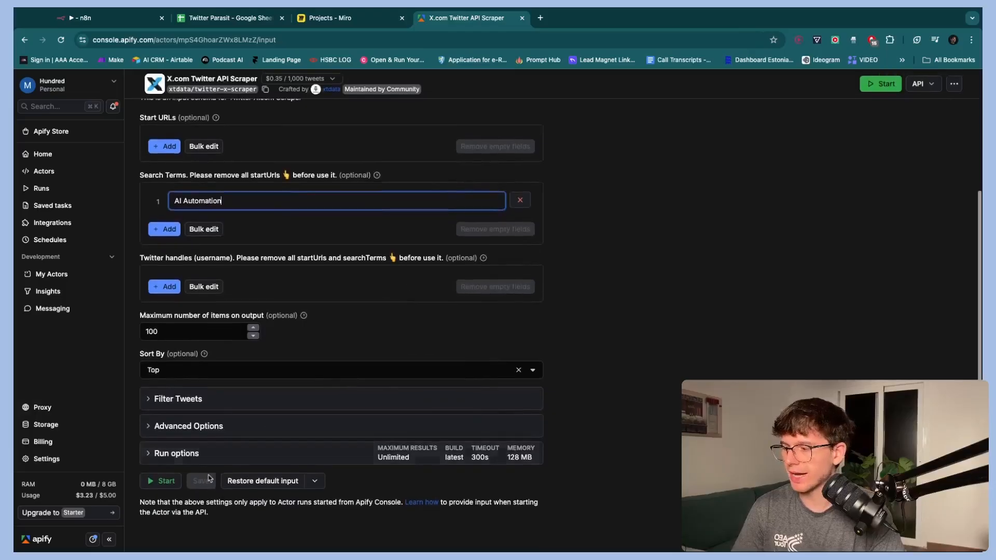
click(165, 481)
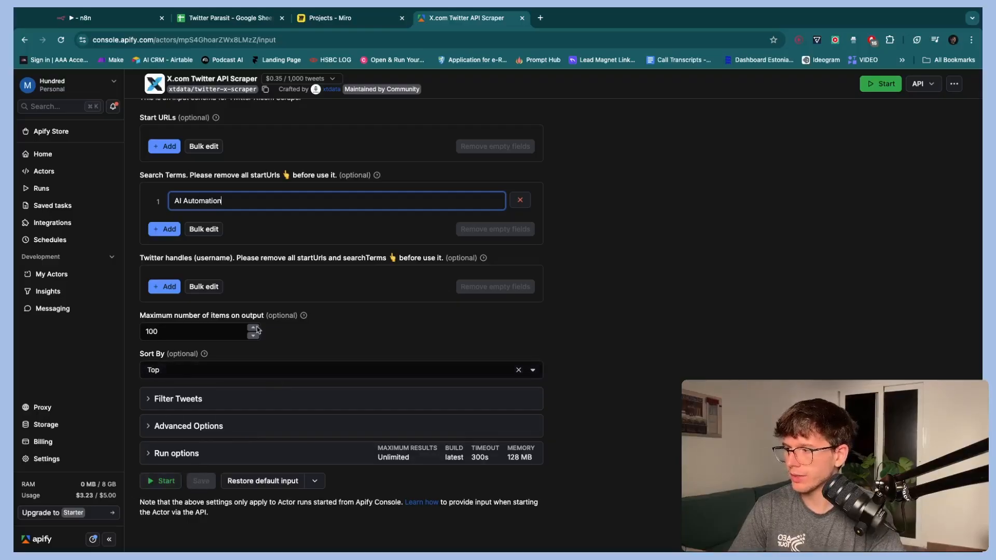
scroll(214, 329, up, 5)
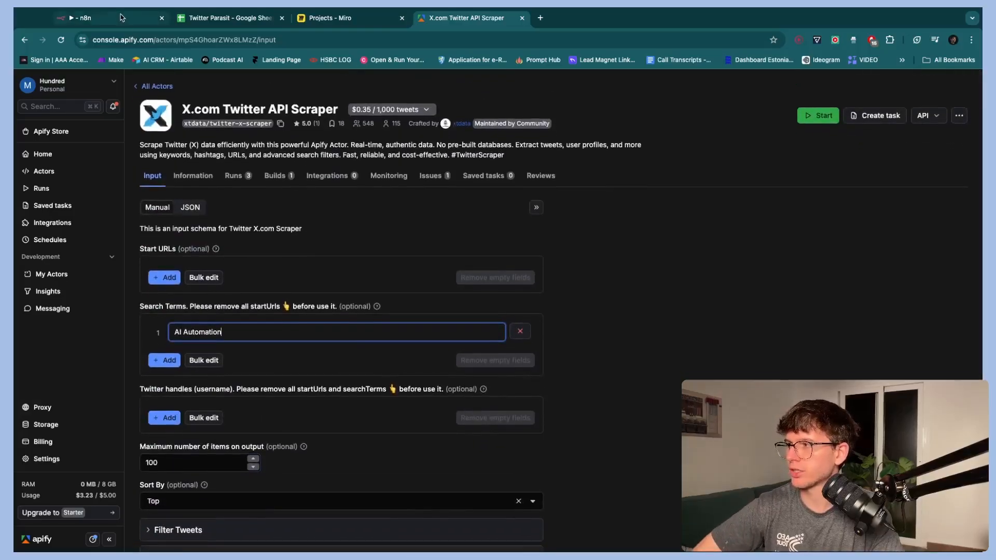
- Add an Apify 'Run an Actor' node after the On form submission trigger
click(141, 20)
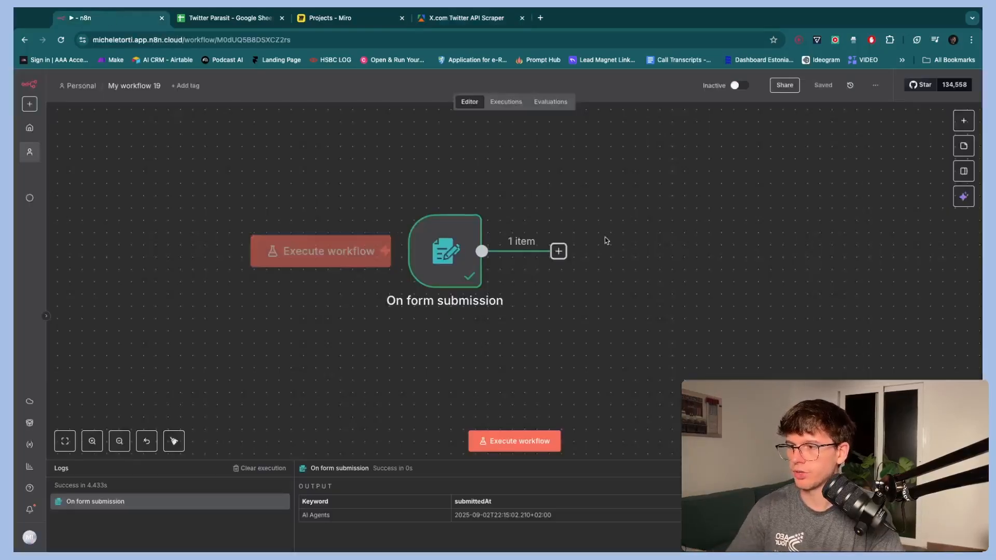
click(558, 251)
text(apify)
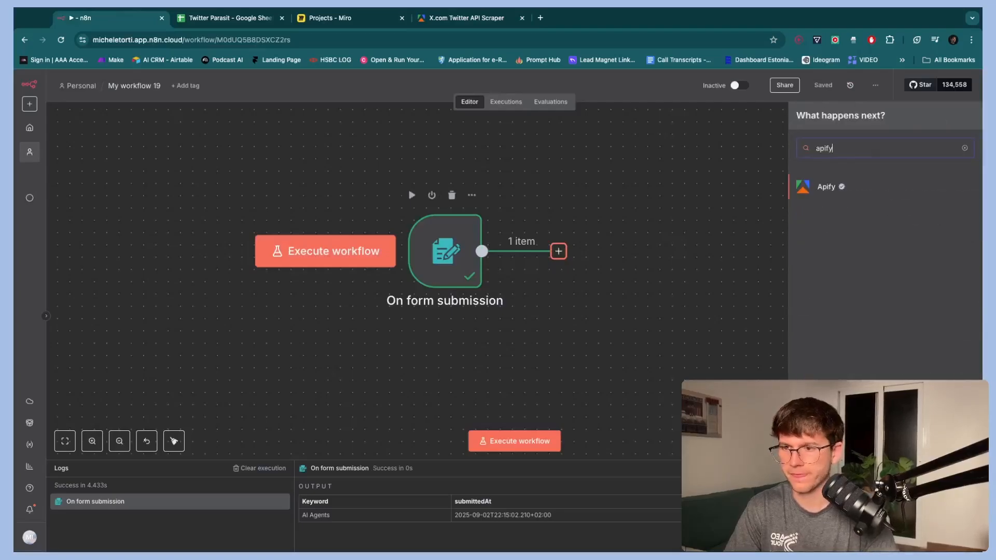
click(863, 185)
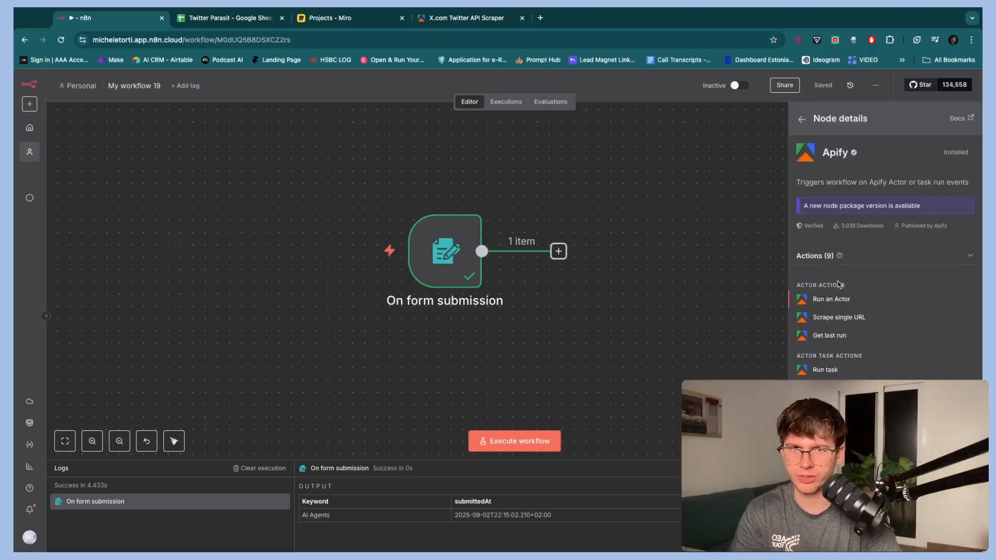
click(832, 299)
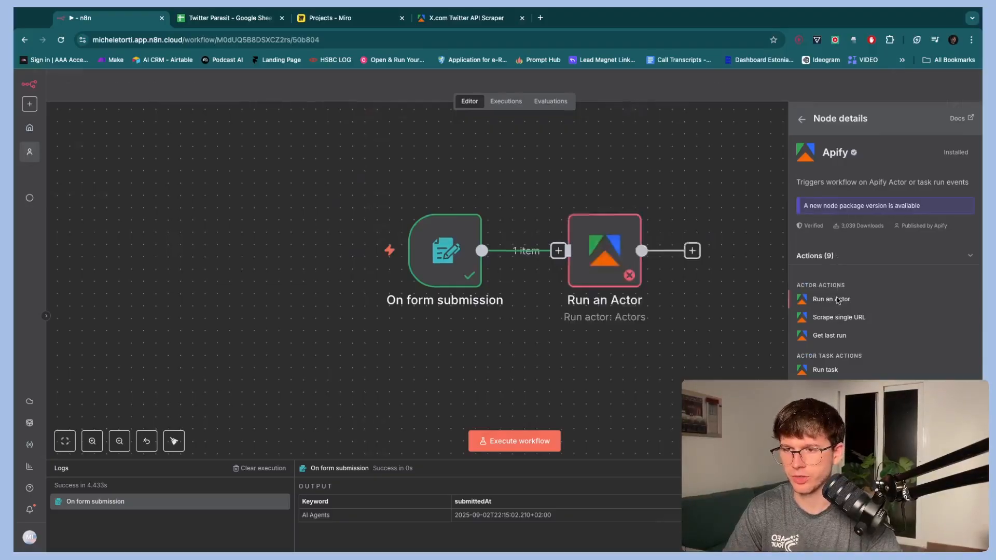
click(450, 151)
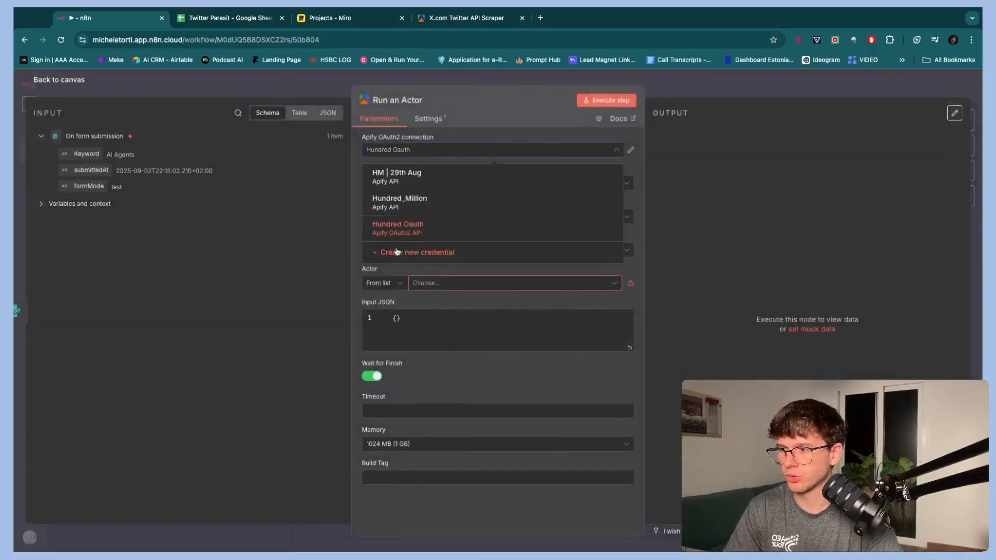
- Create a new Apify API Key credential using the default token copied from Apify's API settings
click(434, 254)
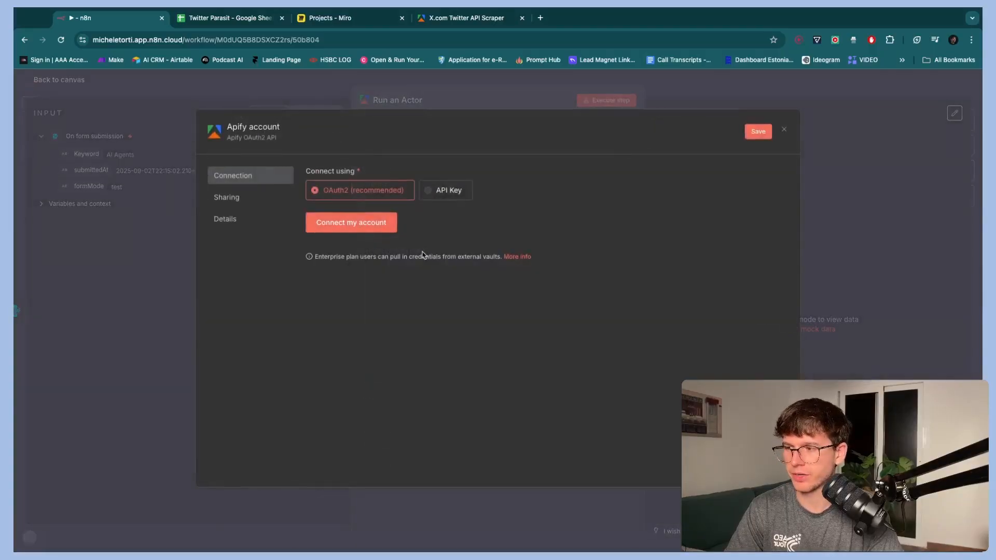
click(450, 190)
click(482, 20)
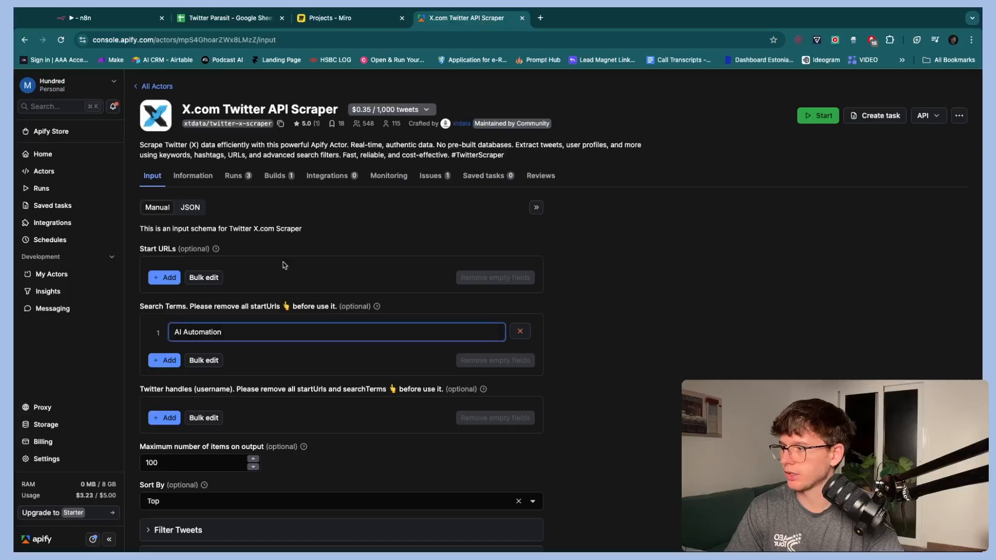
click(52, 460)
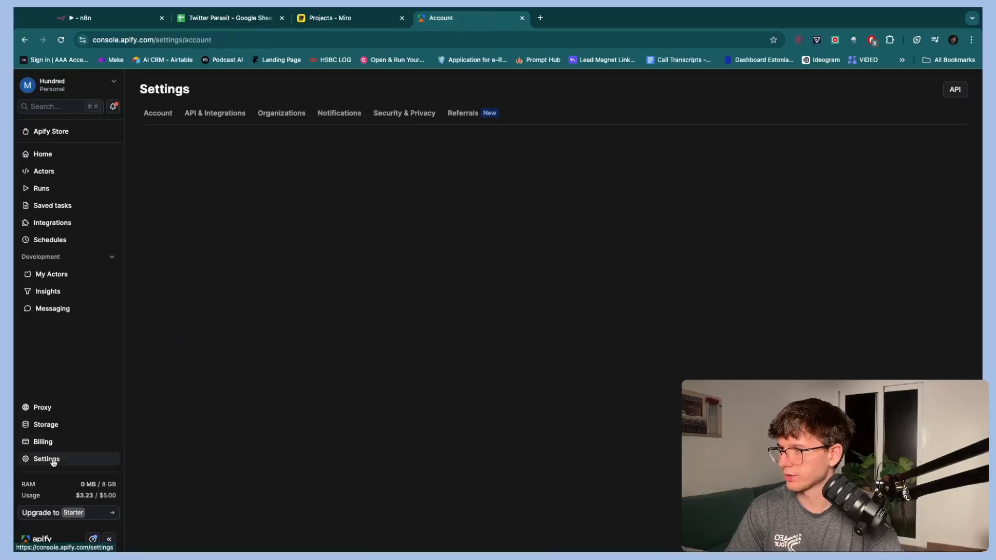
click(224, 113)
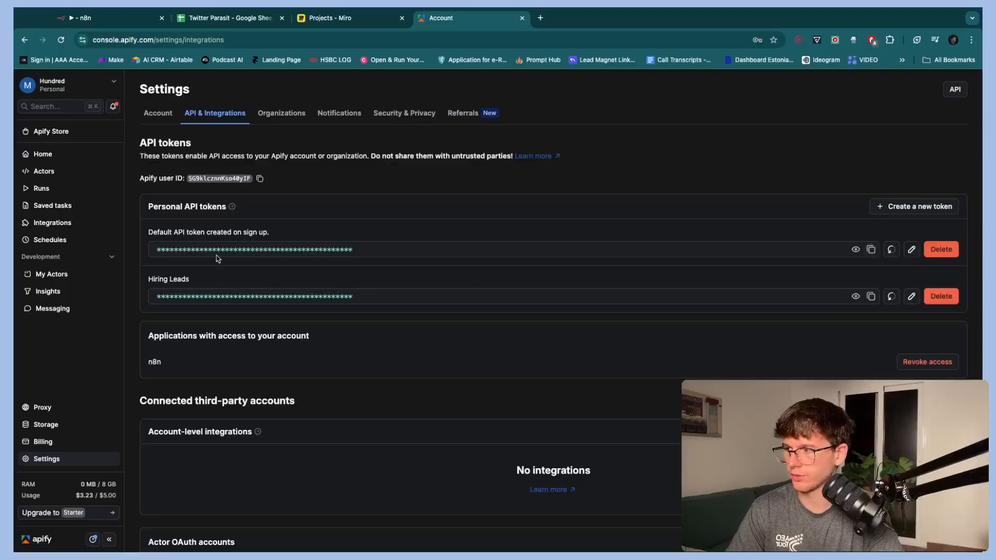
click(870, 249)
click(103, 18)
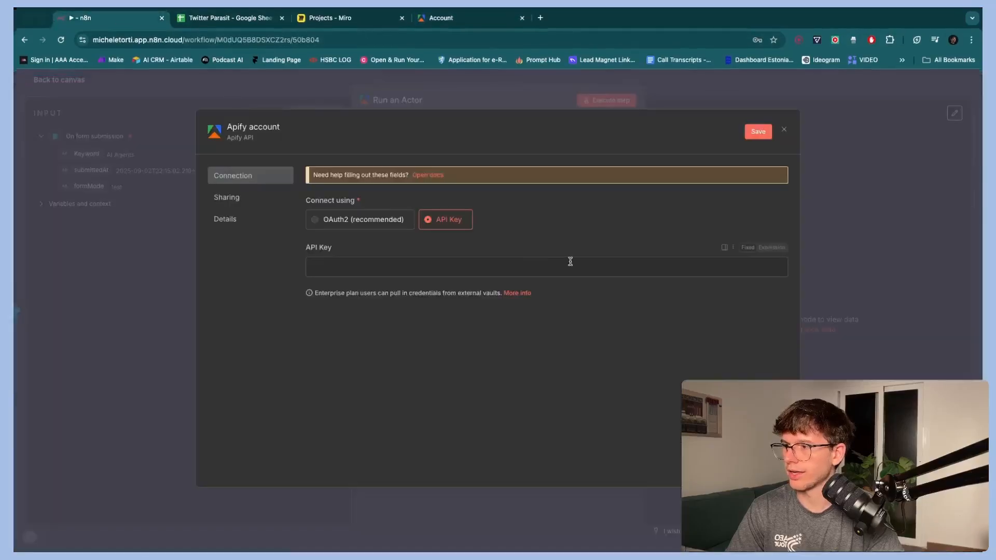
click(478, 266)
key(ctrl+v)
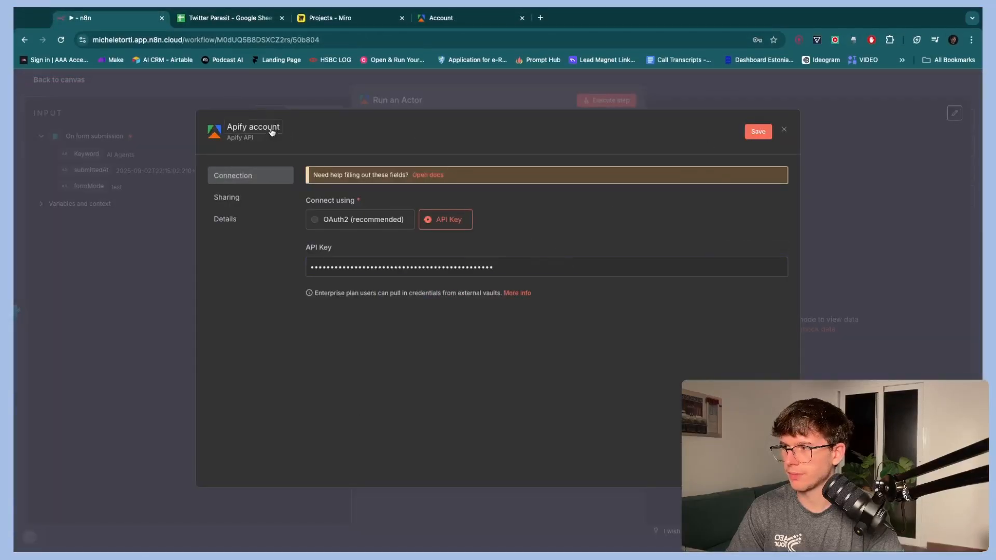
- Name the credential 'hundred Connection | 2nd Sept' and save it
click(272, 132)
text(hundr)
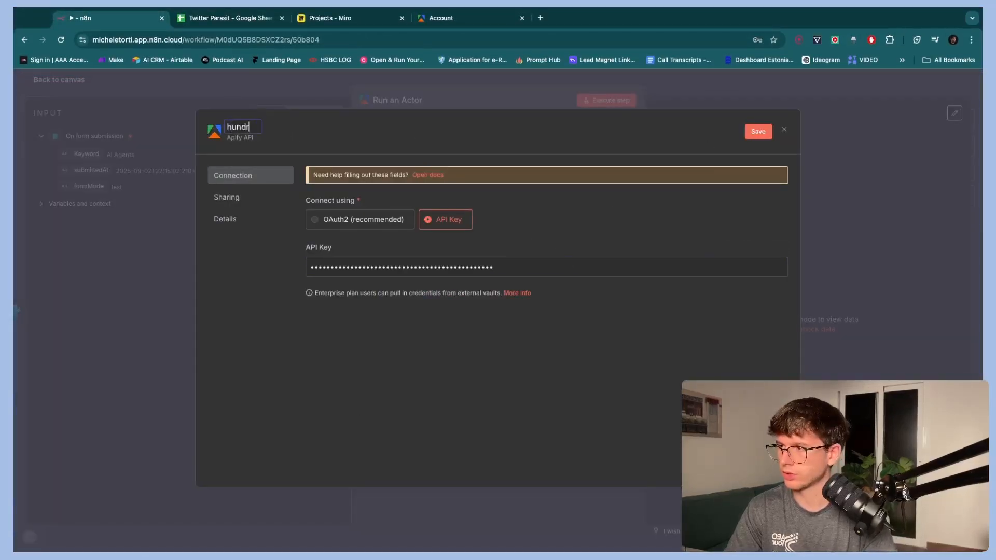
text(ed. Connect)
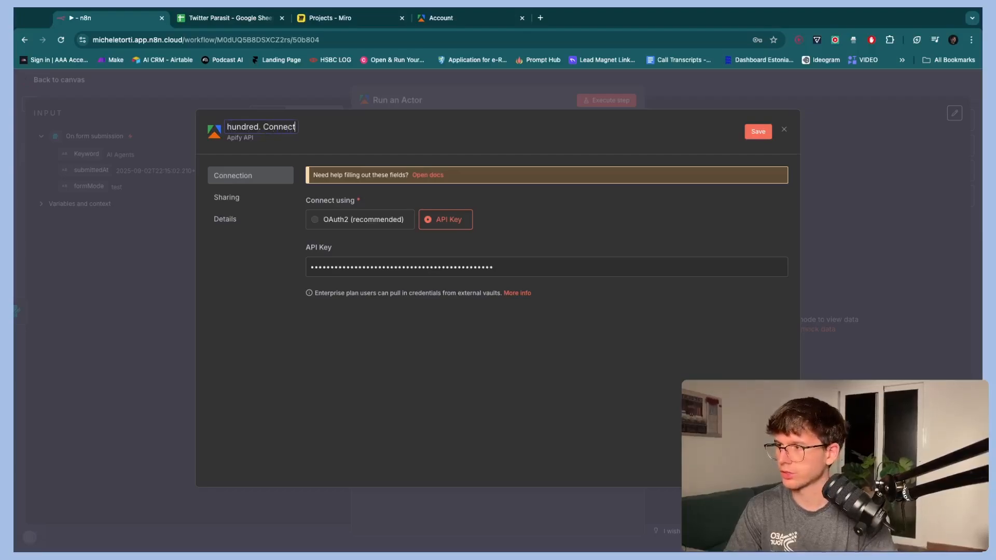
key(ctrl+a)
text(hundred Connection)
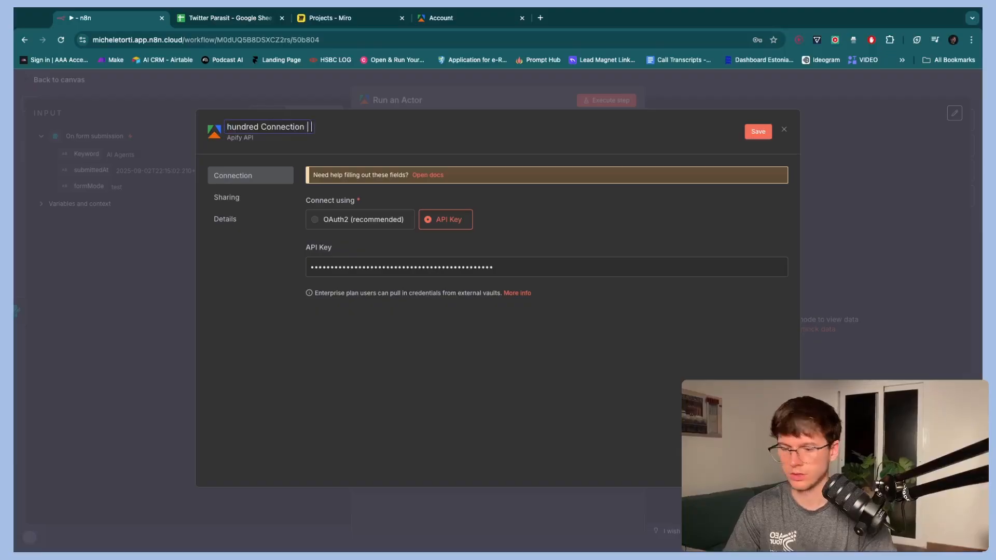
text( | 2nd Spe)
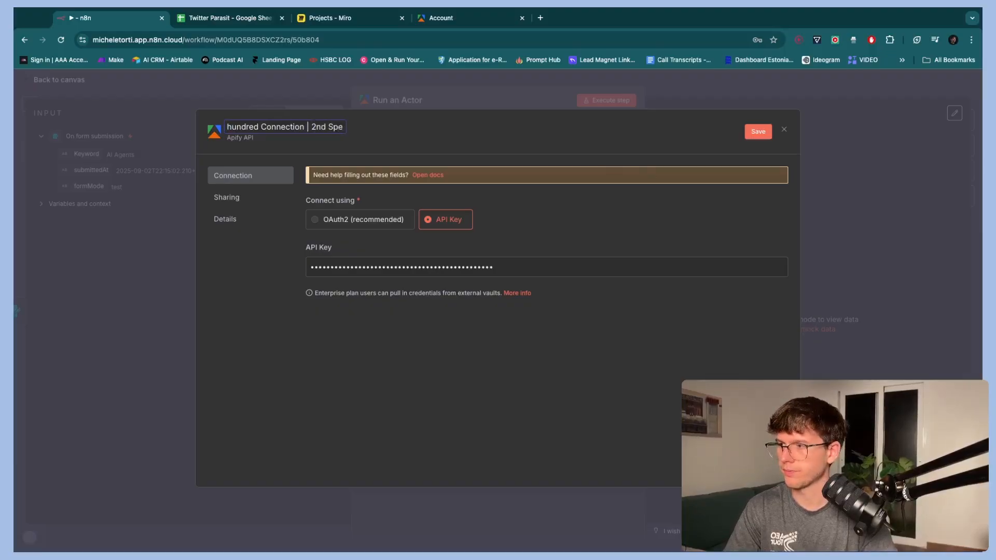
key(BackSpace)
key(BackSpace)
text(ept)
click(758, 133)
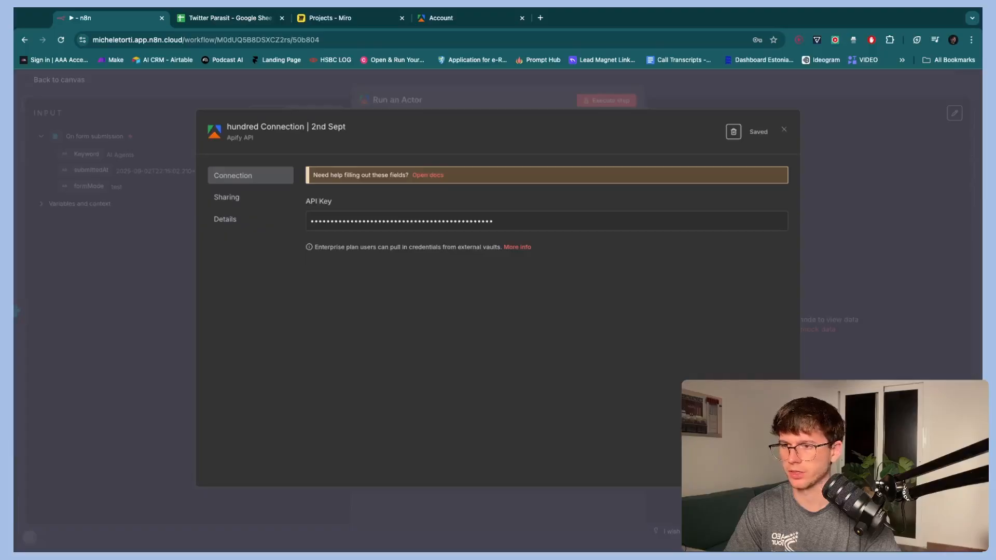
click(784, 130)
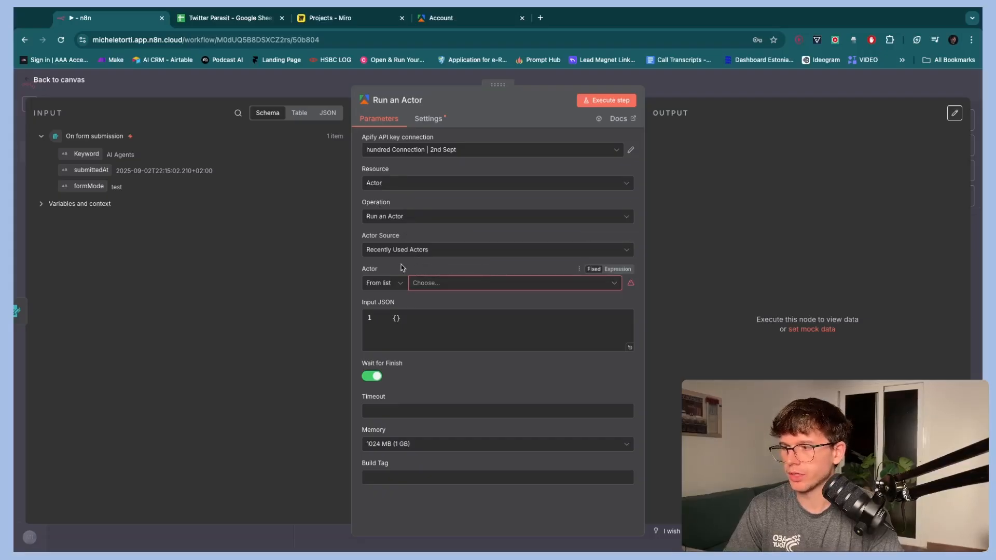
- With Recently Used Actors as source, choose X.com Twitter API Scraper (xtdata/twitter-x-scraper) as the actor
click(413, 250)
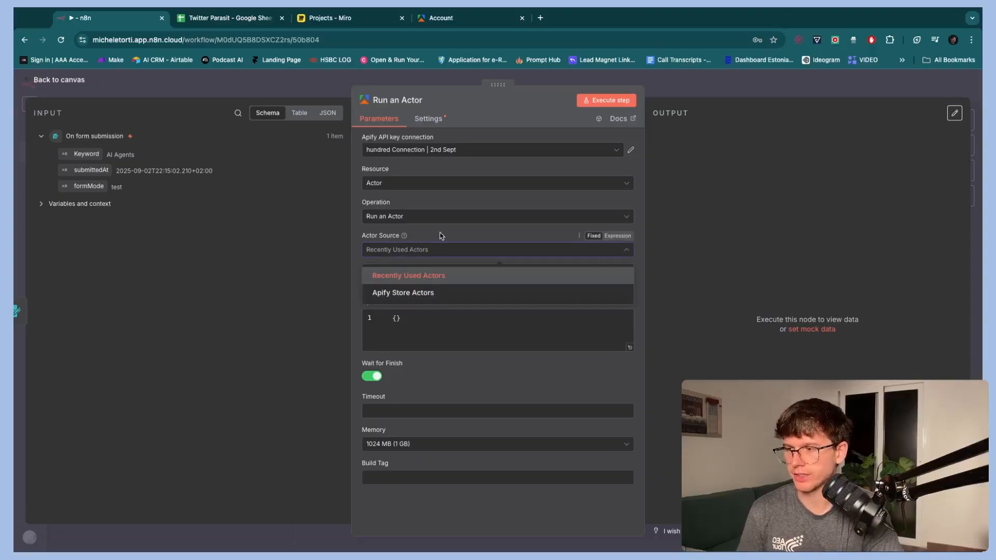
click(437, 234)
click(429, 284)
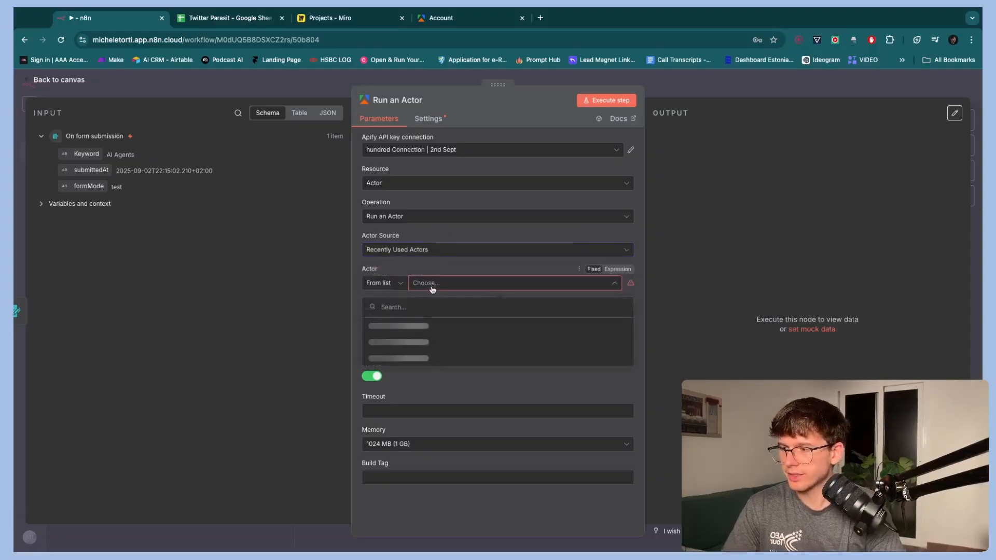
scroll(430, 390, down, 5)
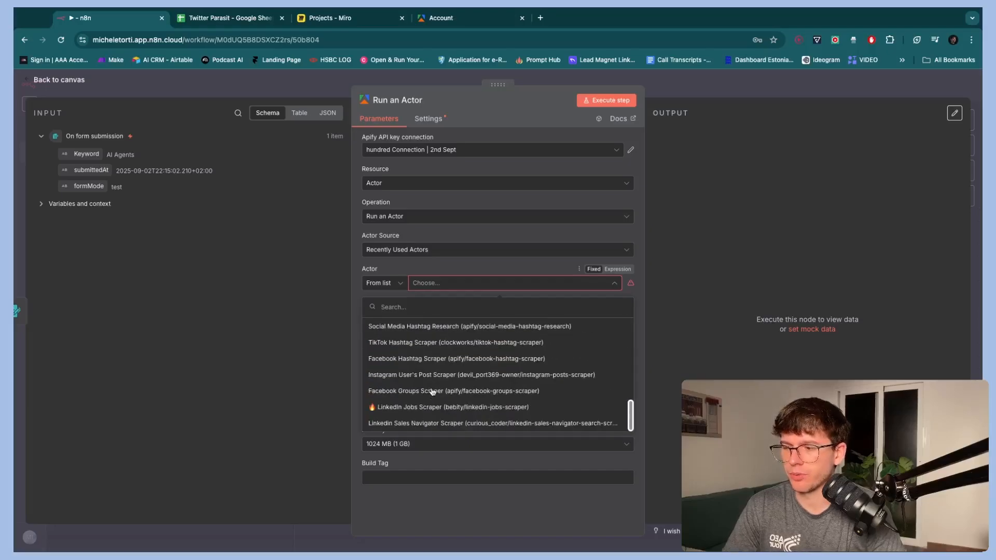
scroll(433, 392, up, 6)
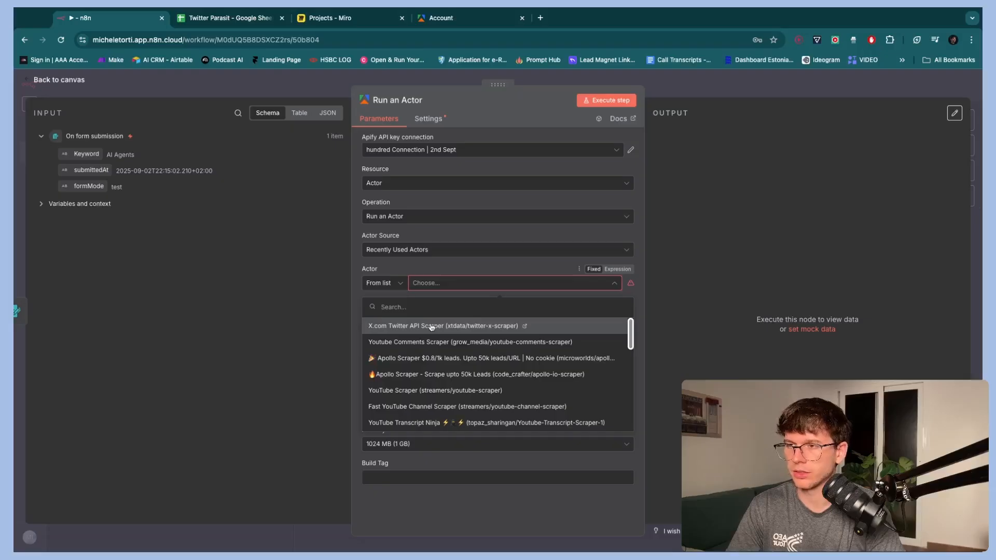
click(446, 18)
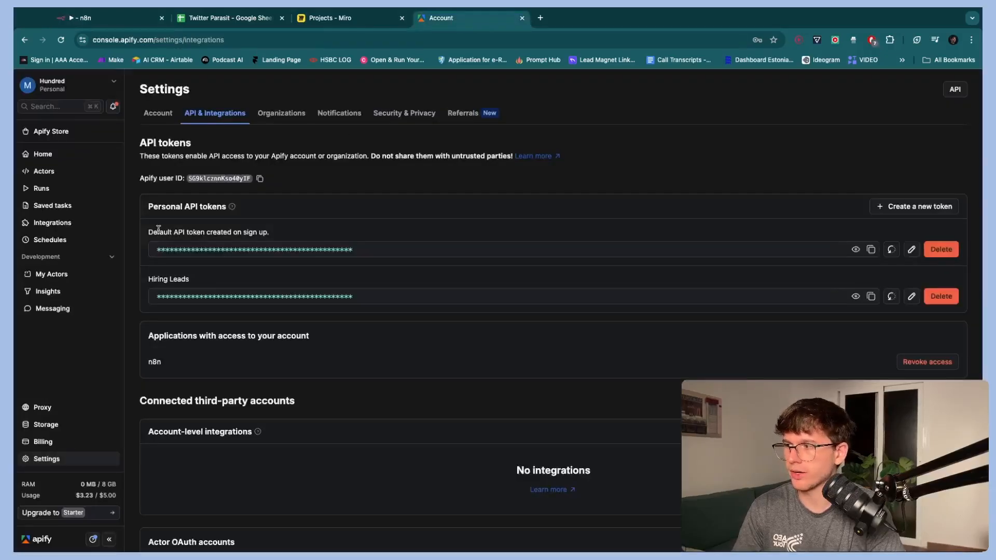
click(42, 154)
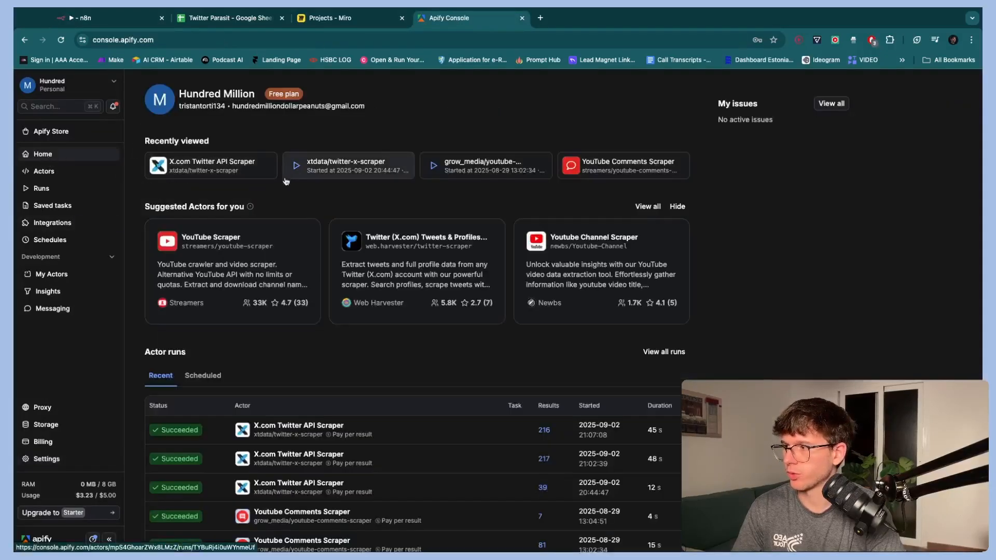
click(262, 169)
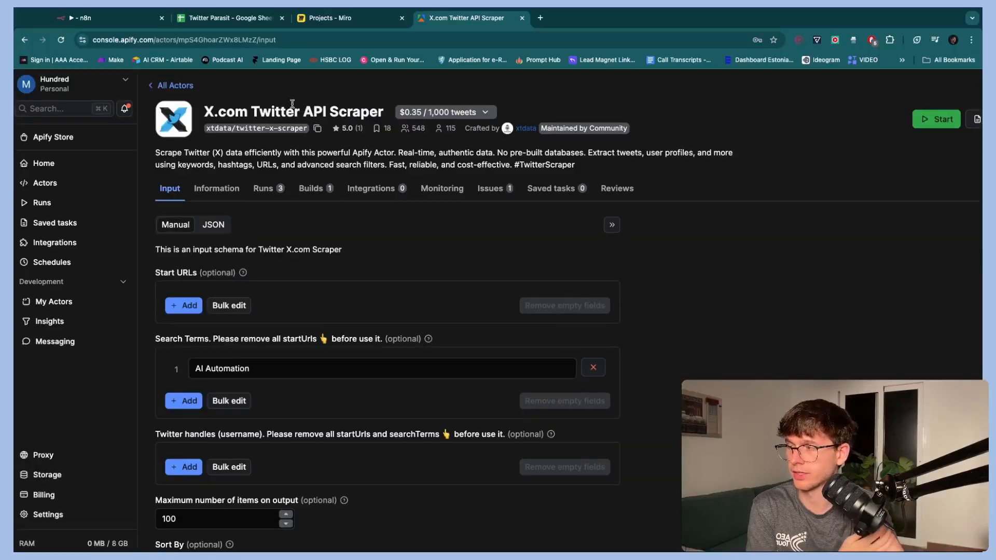
click(104, 18)
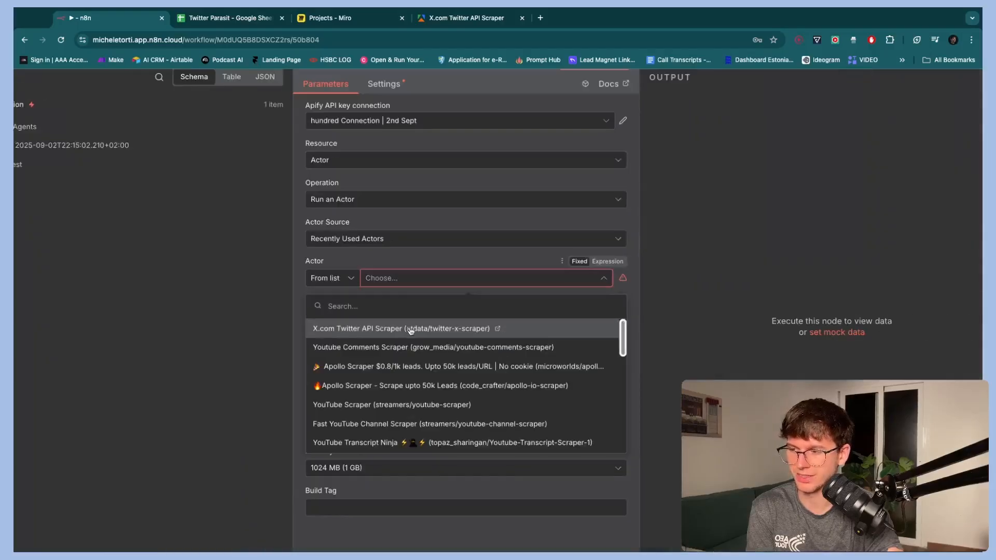
click(410, 331)
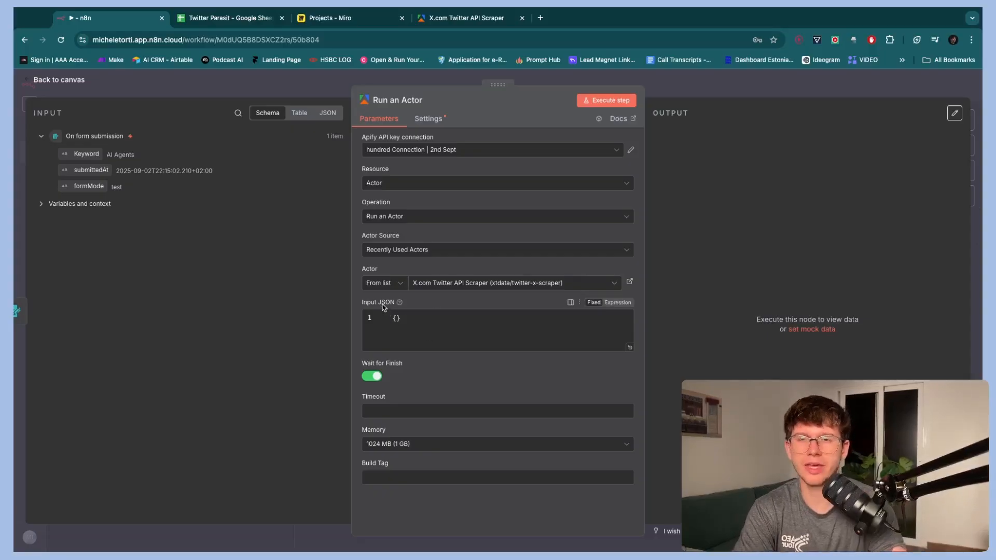
- Switch the scraper's Apify input to JSON view and copy the whole JSON
click(439, 23)
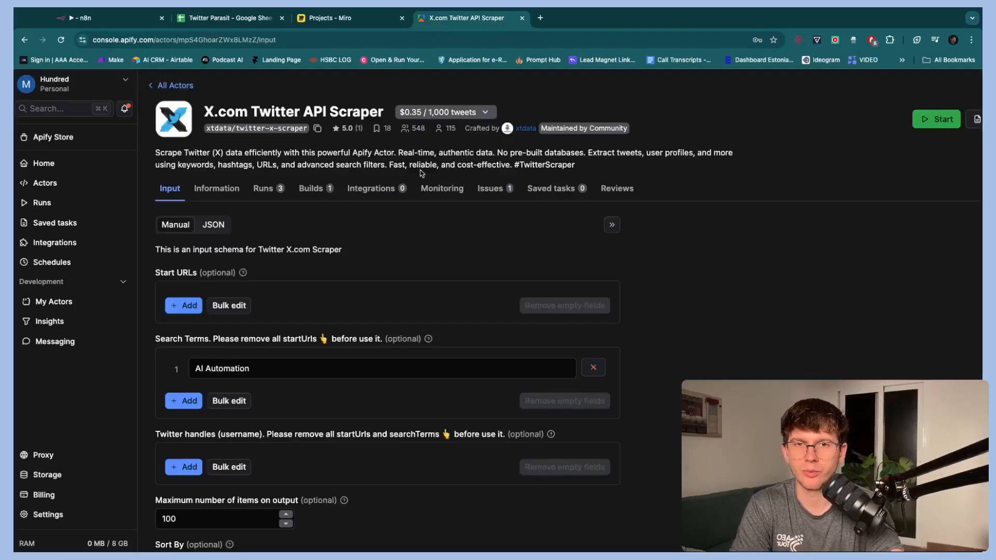
scroll(392, 280, down, 1)
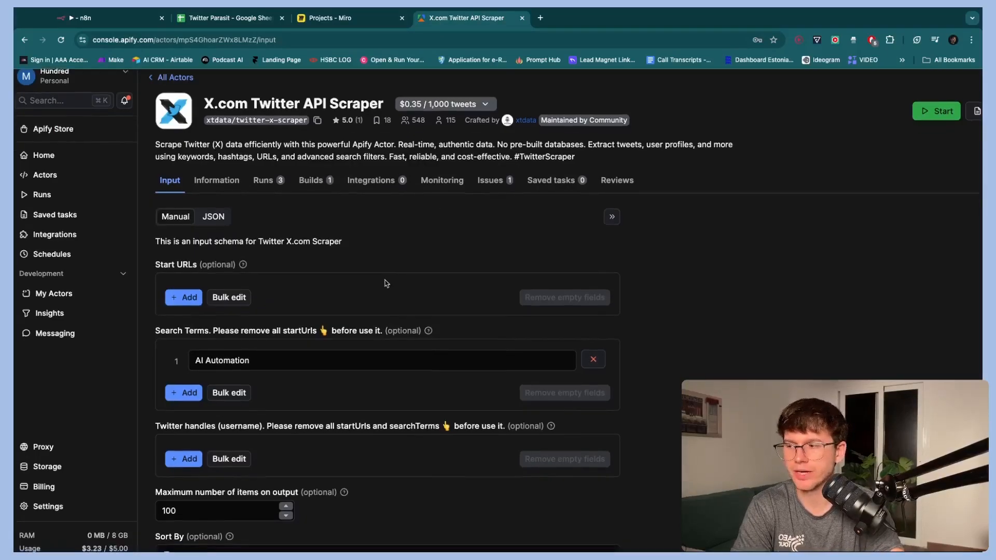
click(335, 351)
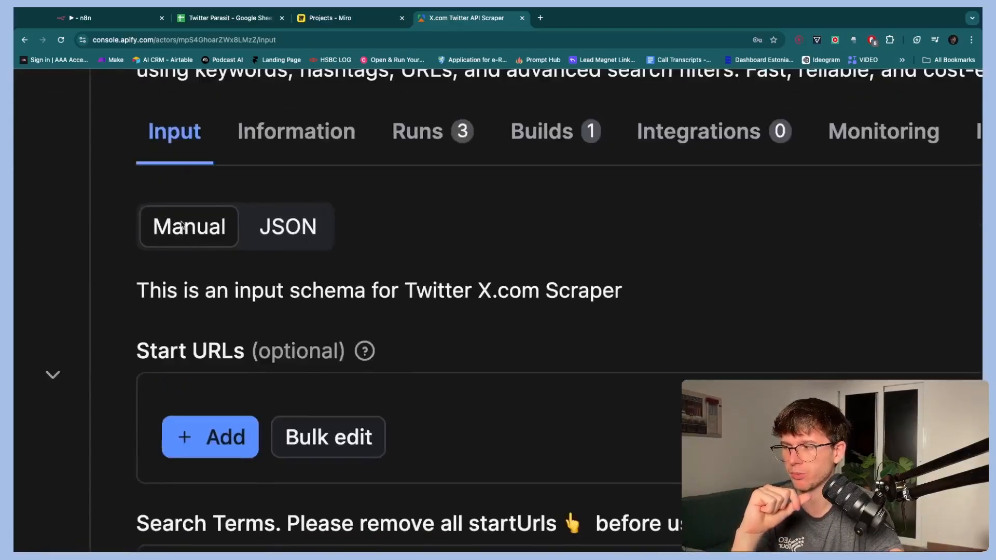
click(264, 224)
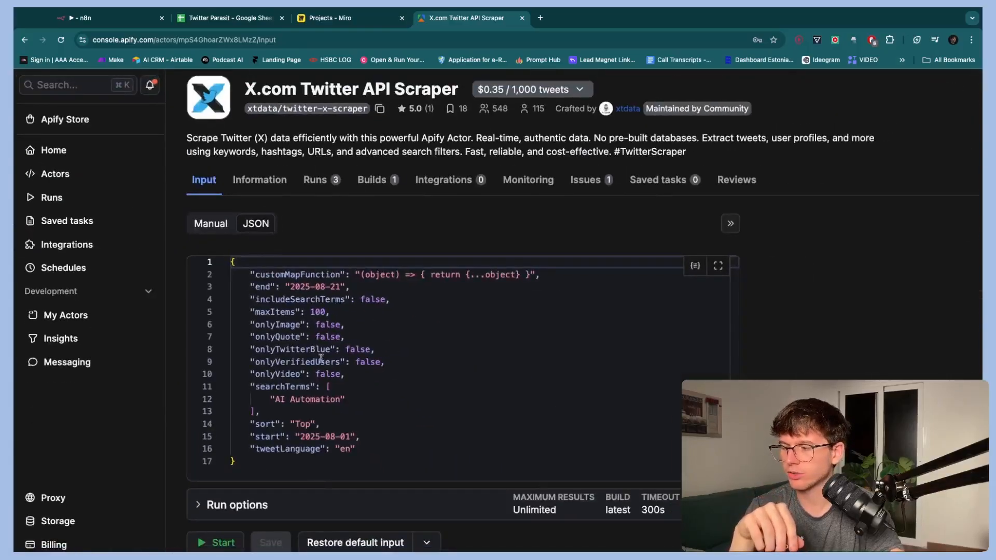
drag(244, 464, 234, 264)
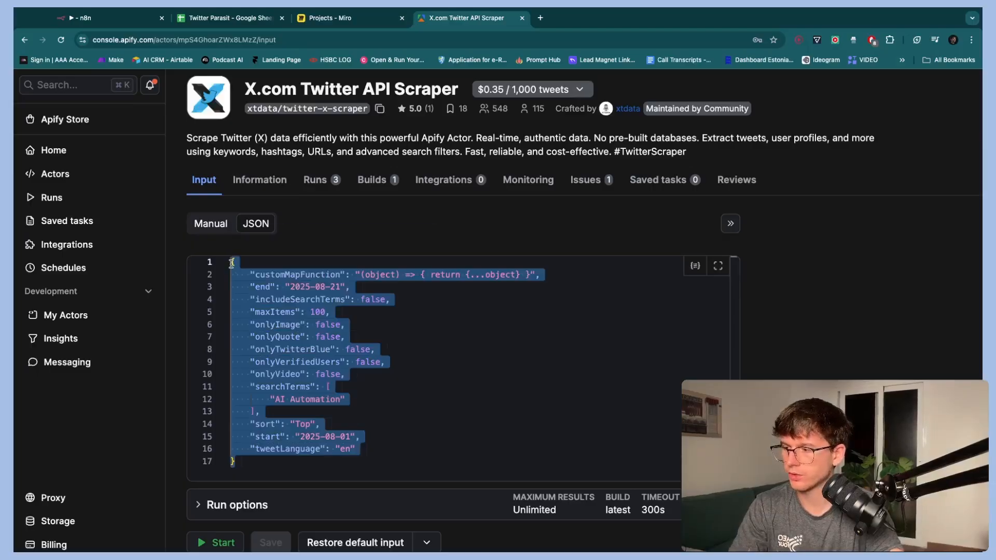
click(301, 412)
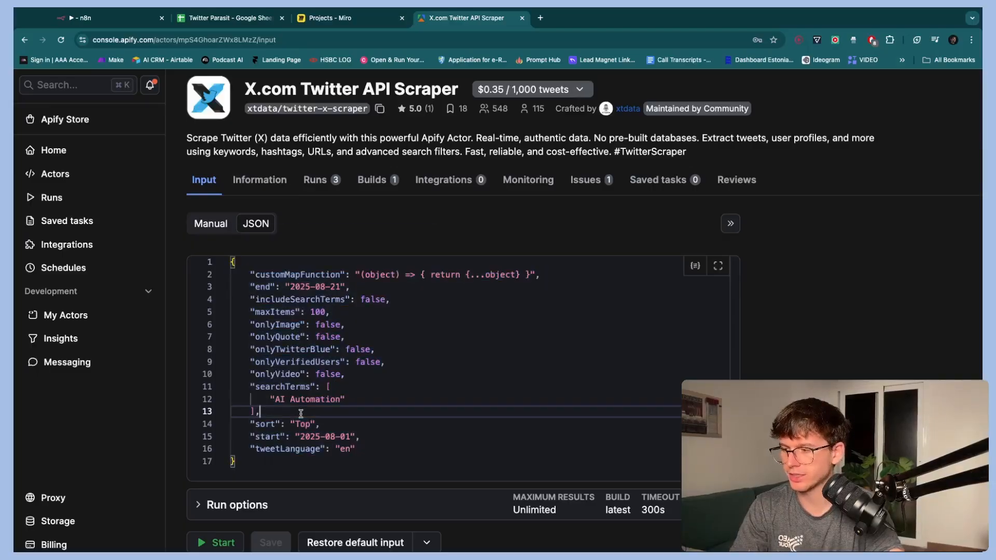
drag(275, 399, 335, 398)
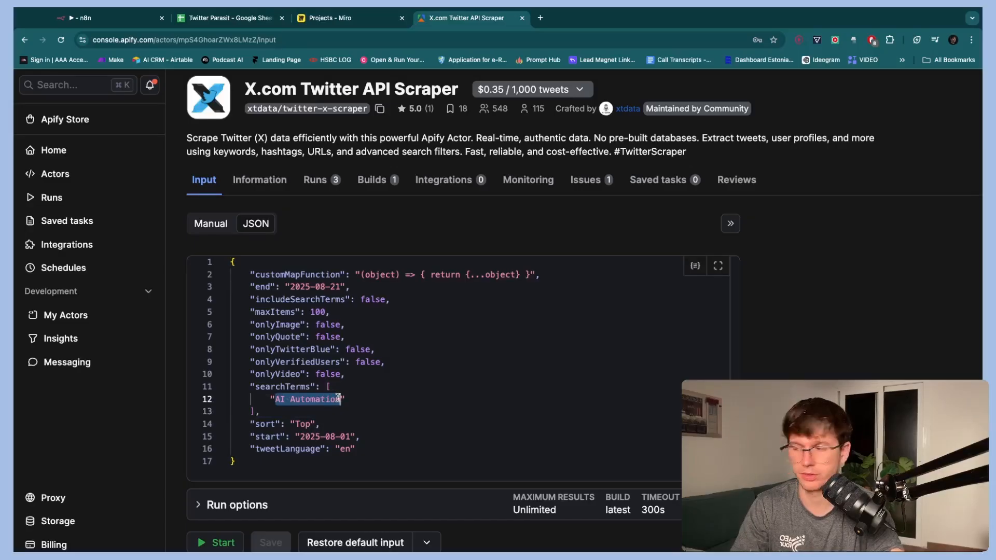
drag(262, 460, 230, 261)
key(ctrl+c)
click(125, 18)
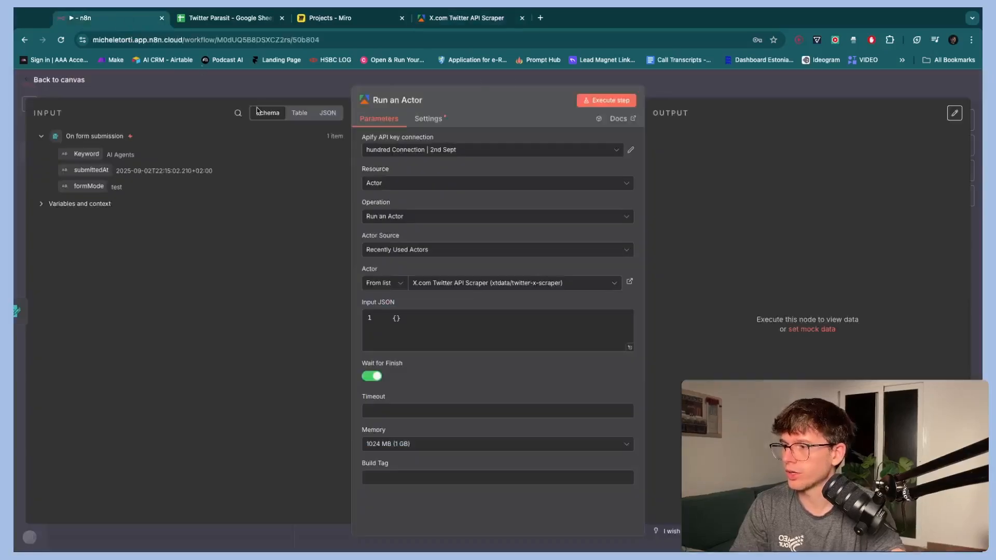
- Paste the copied scraper JSON into the Run an Actor Input JSON field
click(429, 316)
key(ctrl+a)
key(ctrl+v)
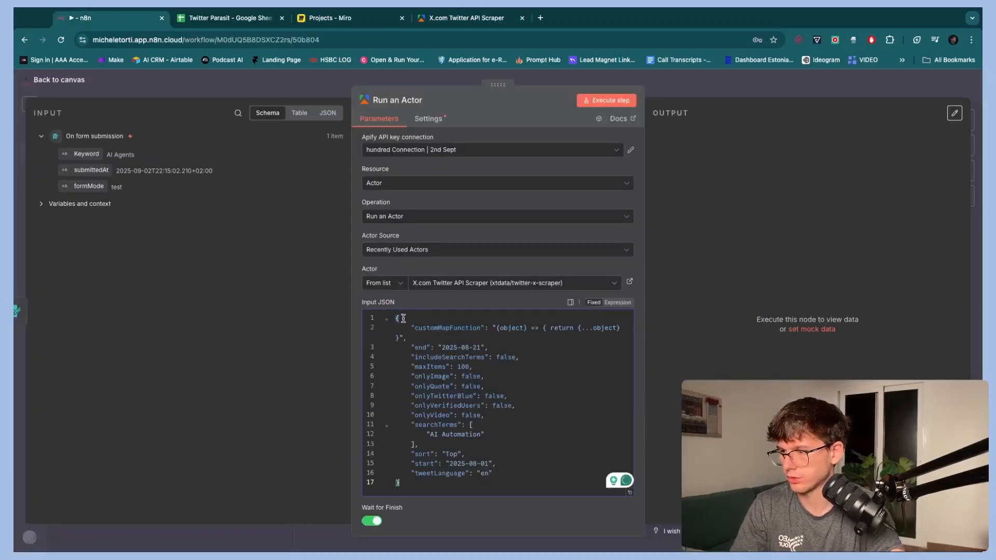
scroll(445, 391, down, 2)
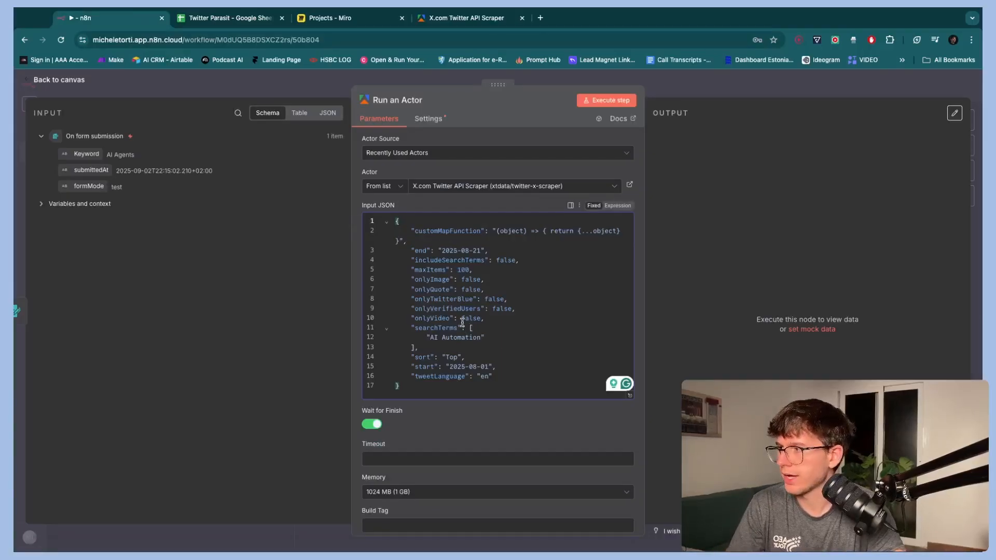
scroll(481, 337, up, 5)
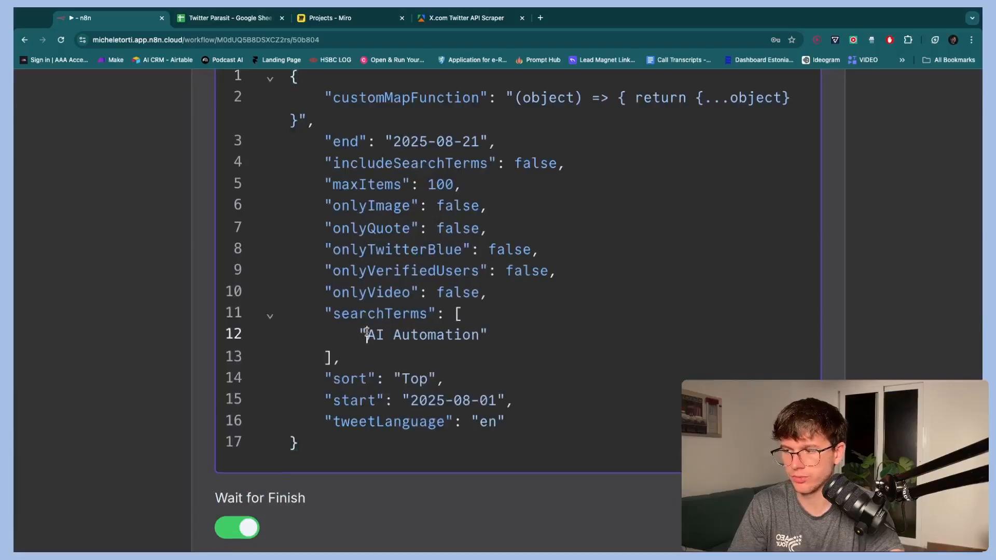
- Replace the 'AI Automation' search term with the form's Keyword field, {{ $json.Keyword }}
drag(366, 333, 481, 334)
scroll(480, 334, down, 5)
scroll(480, 332, down, 3)
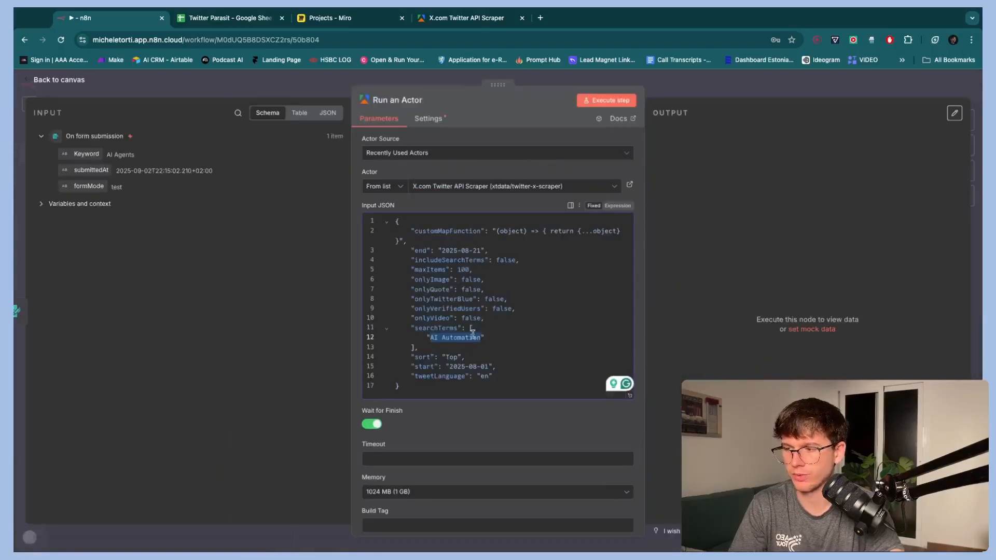
drag(85, 157, 432, 338)
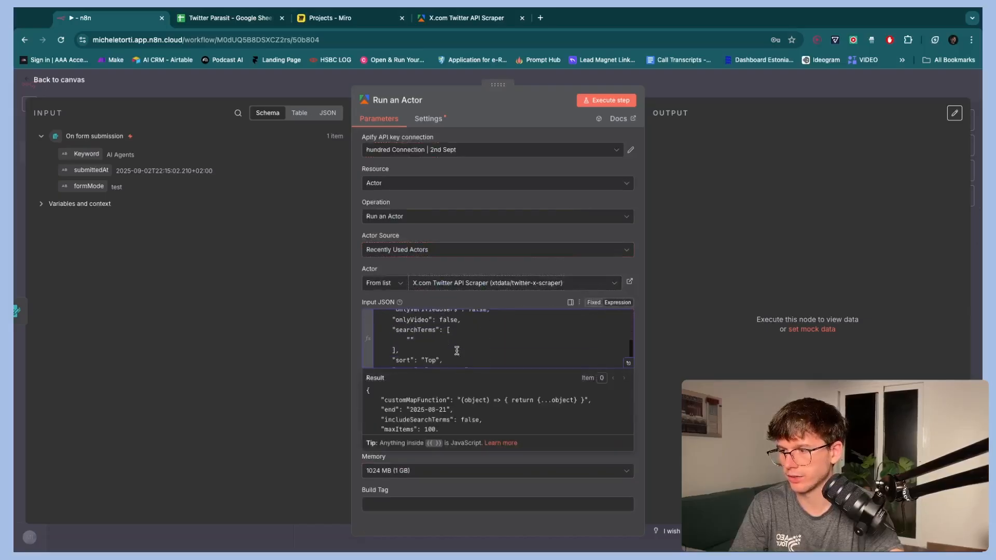
scroll(457, 351, down, 2)
click(629, 363)
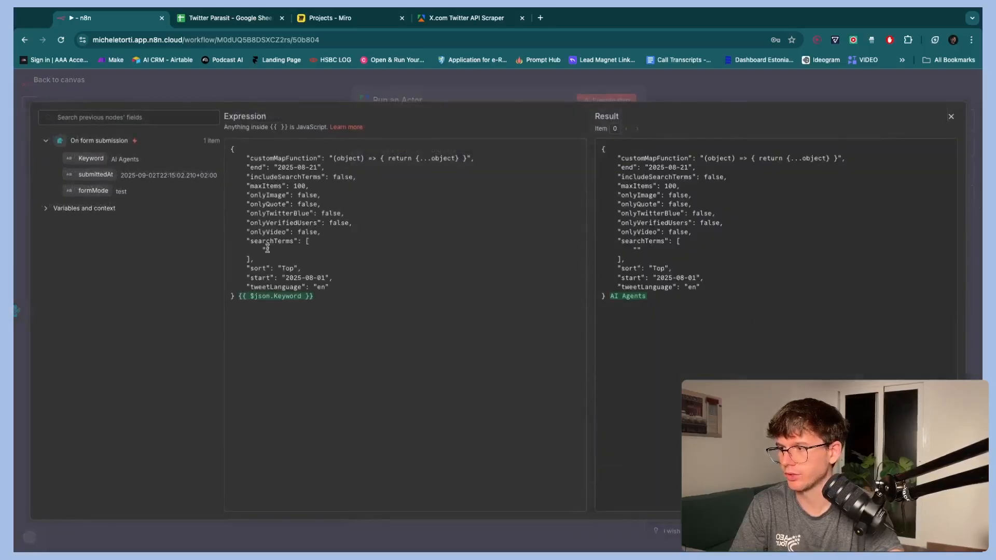
- Move {{ $json.Keyword }} inside the searchTerms quotes so it resolves to 'AI Agents'
drag(313, 297, 236, 297)
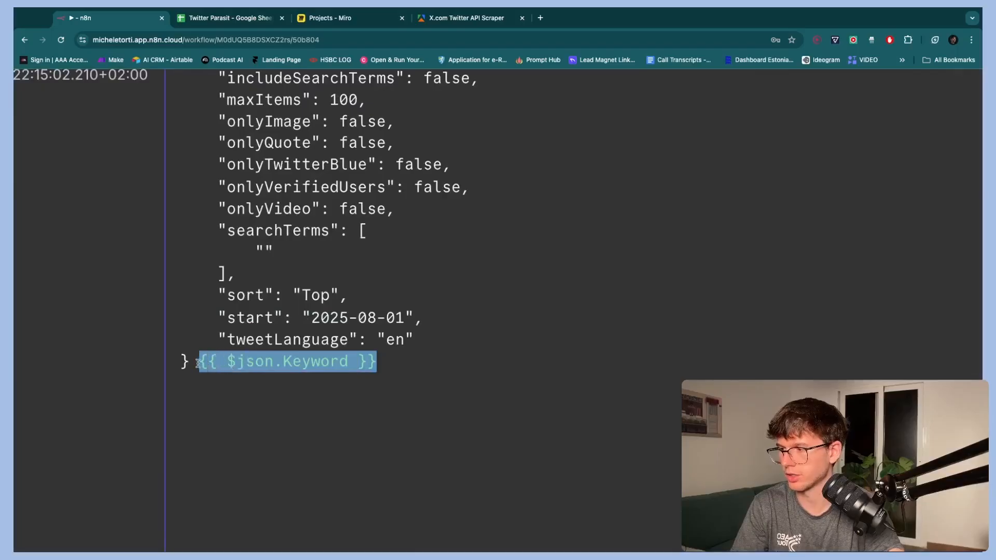
key(ctrl+x)
click(264, 251)
key(ctrl+v)
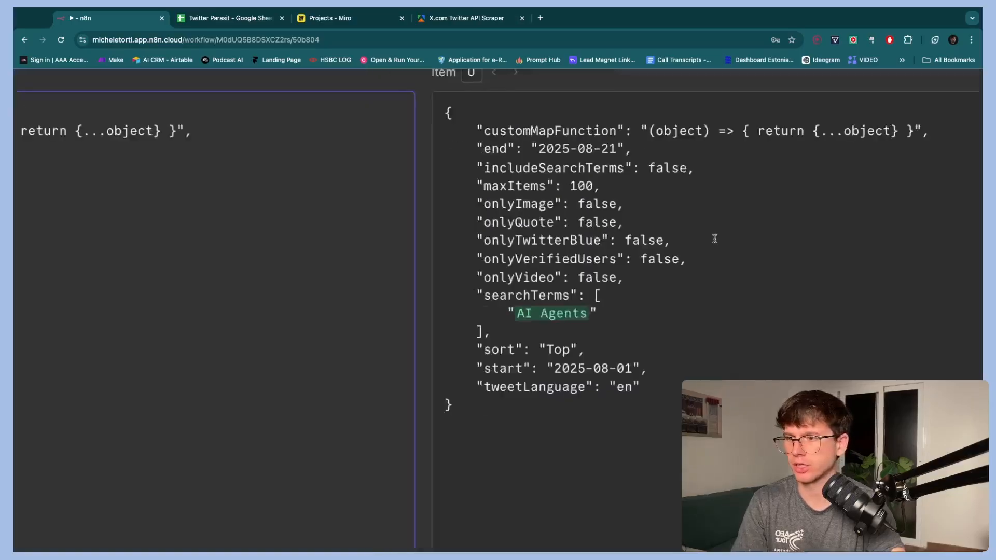
key(Escape)
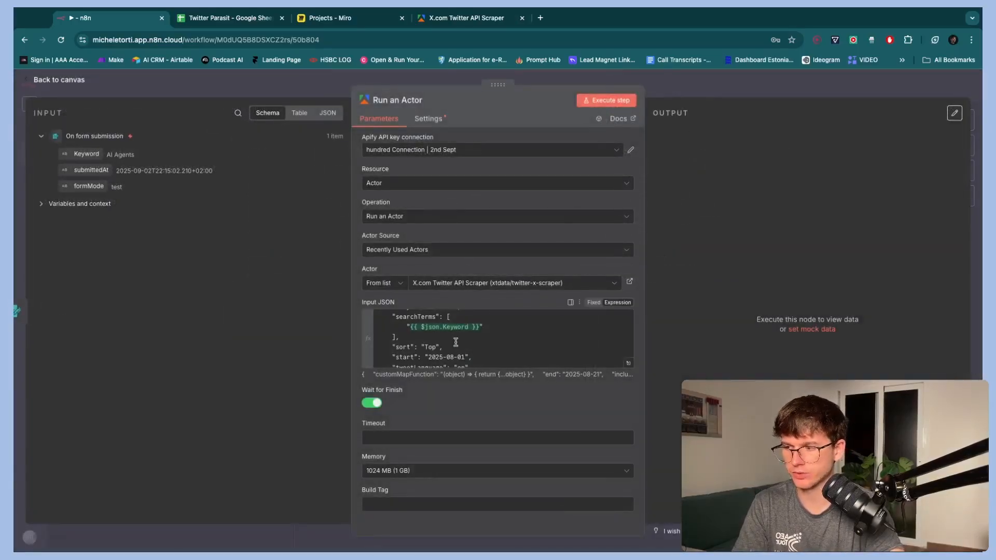
scroll(456, 337, up, 3)
click(467, 17)
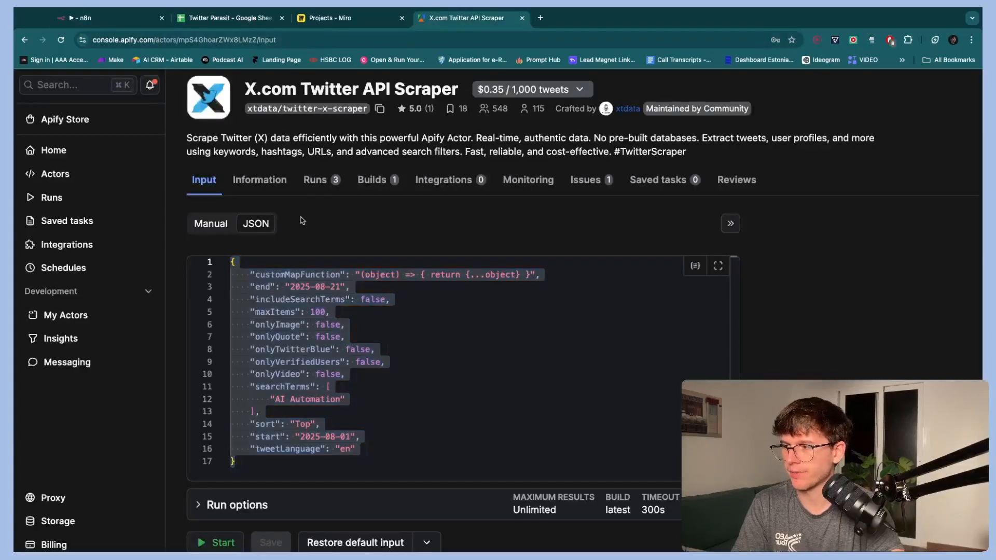
click(210, 226)
key(ctrl+minus)
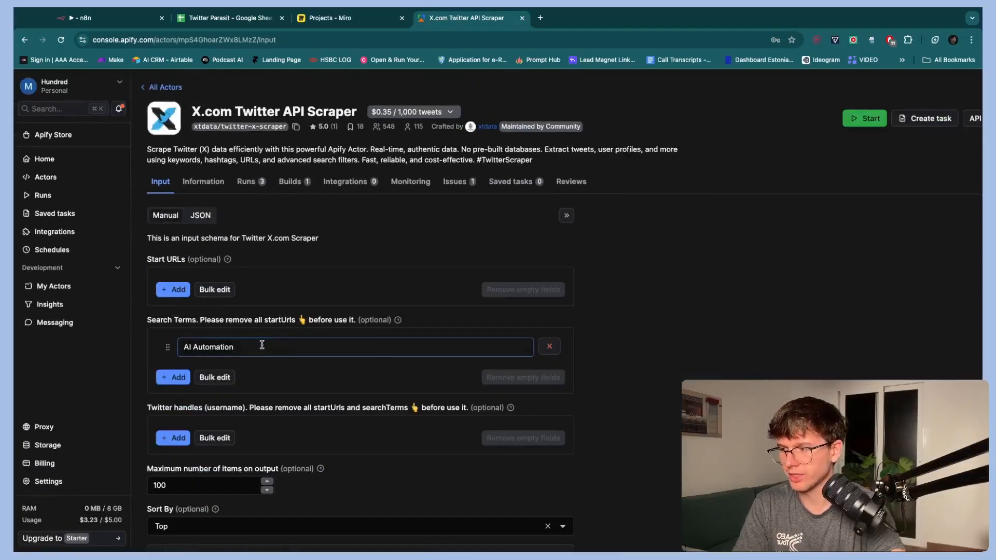
scroll(230, 236, down, 3)
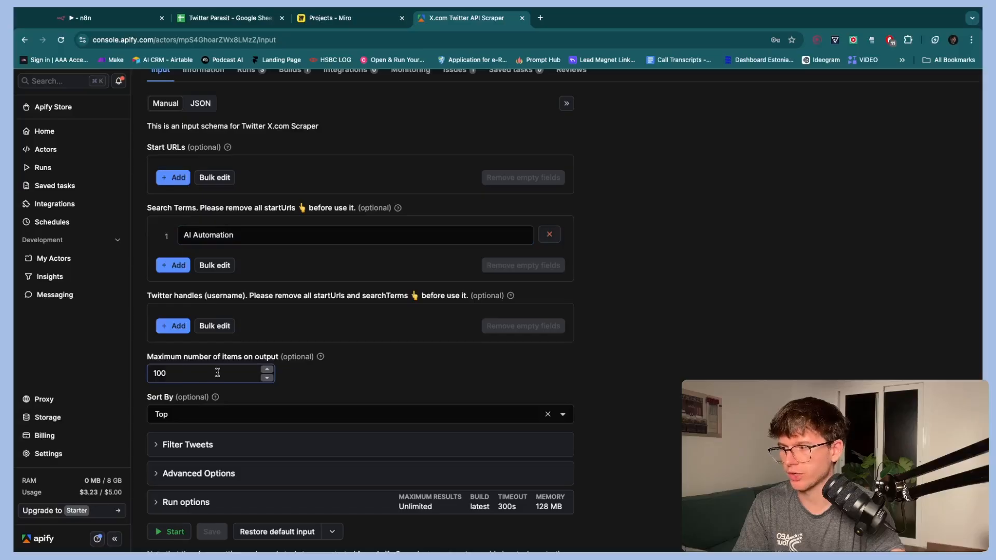
click(200, 104)
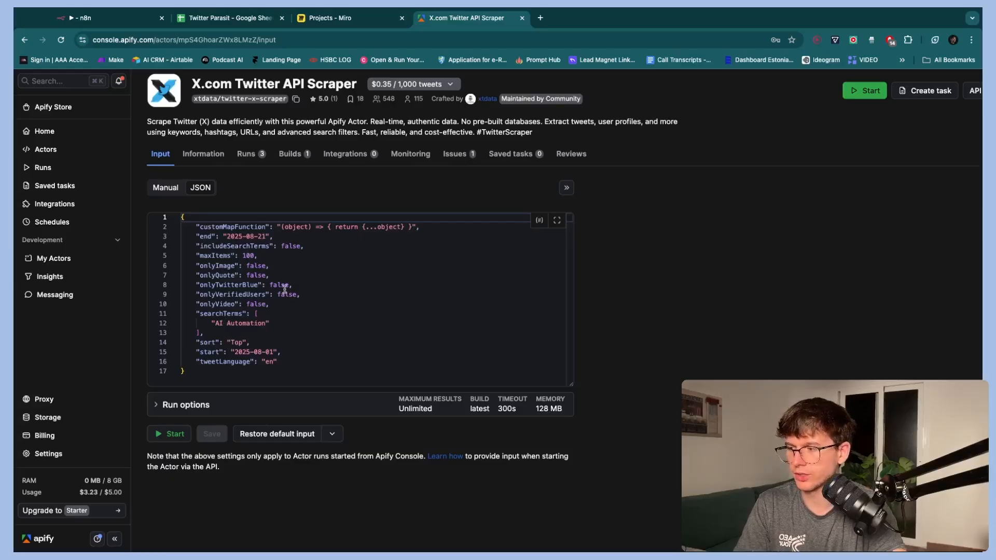
click(103, 17)
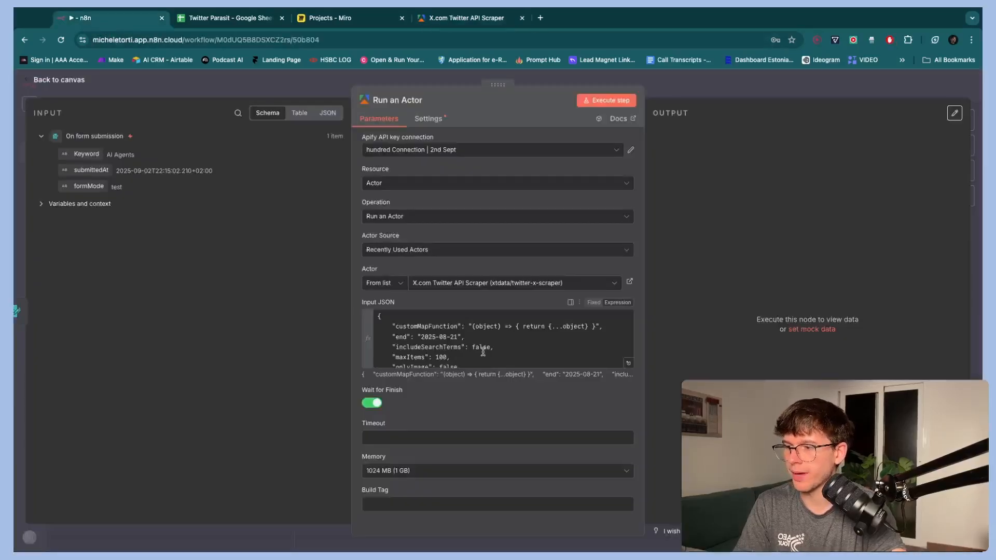
scroll(458, 356, down, 4)
scroll(458, 356, down, 1)
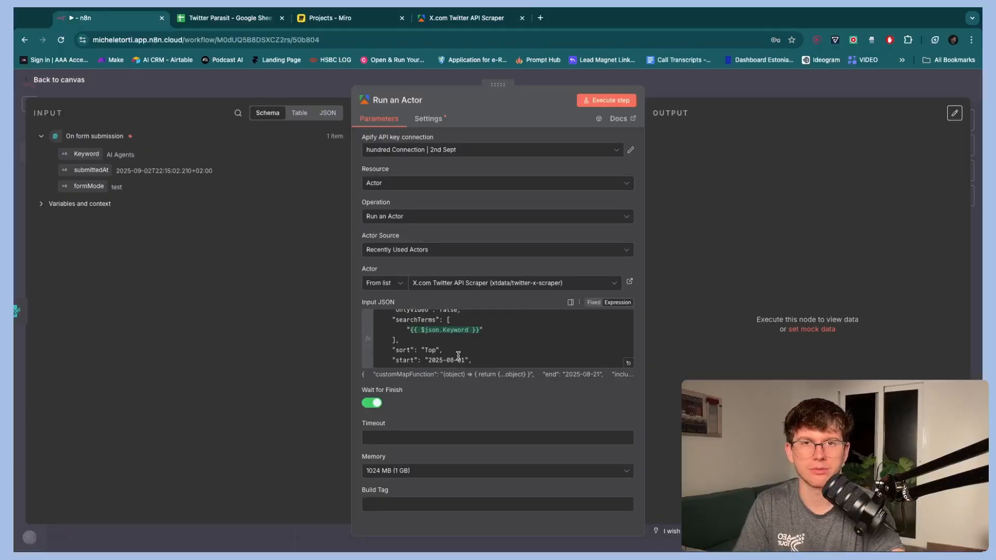
scroll(459, 356, down, 2)
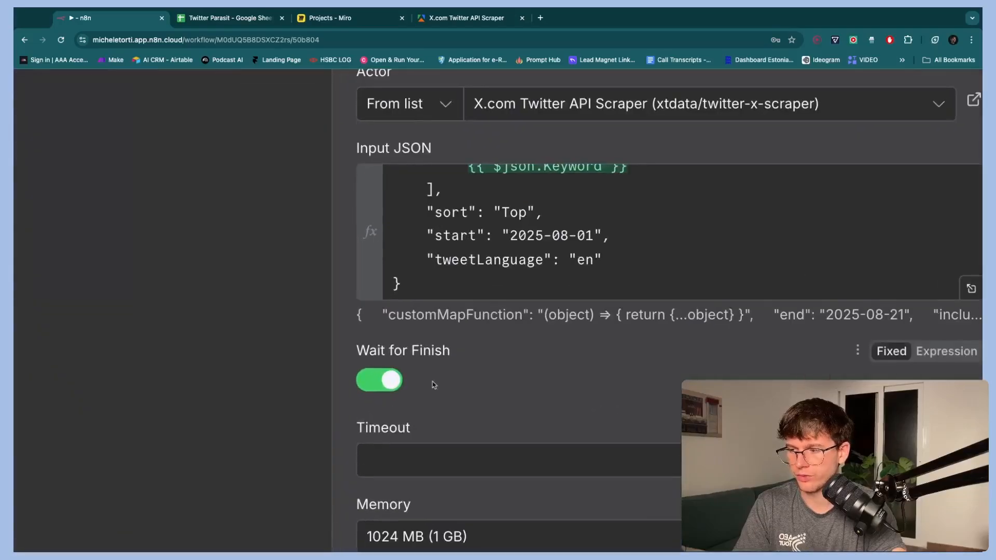
scroll(431, 386, down, 5)
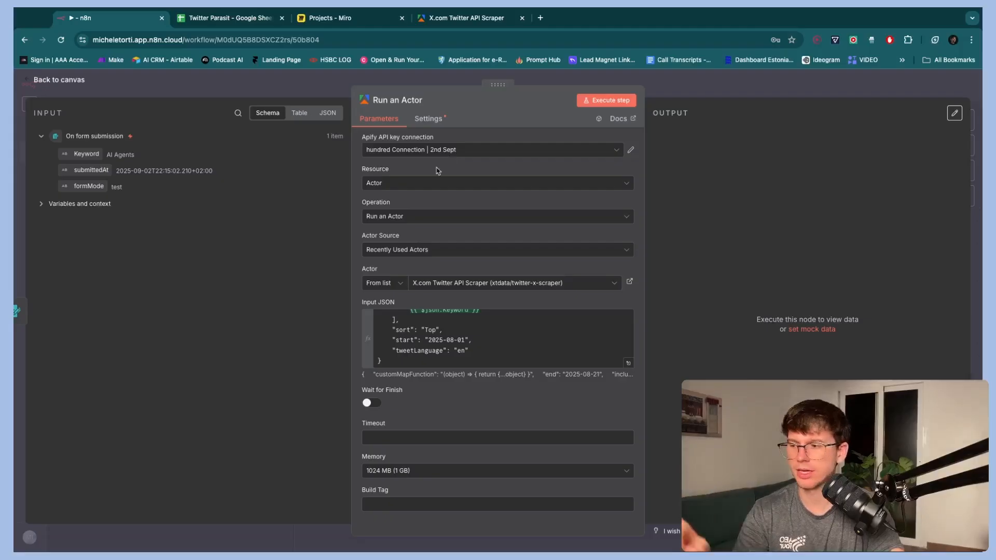
click(461, 21)
click(243, 155)
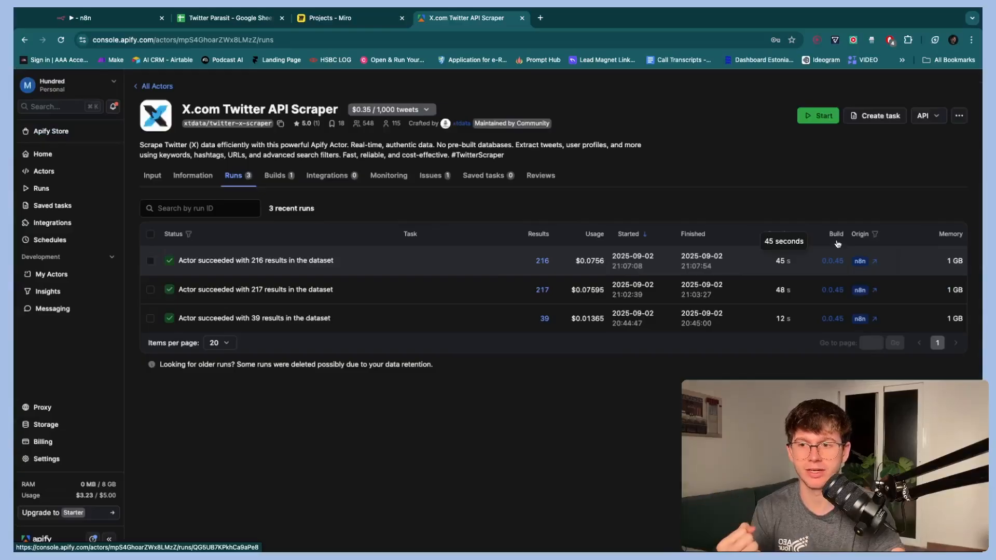
click(81, 18)
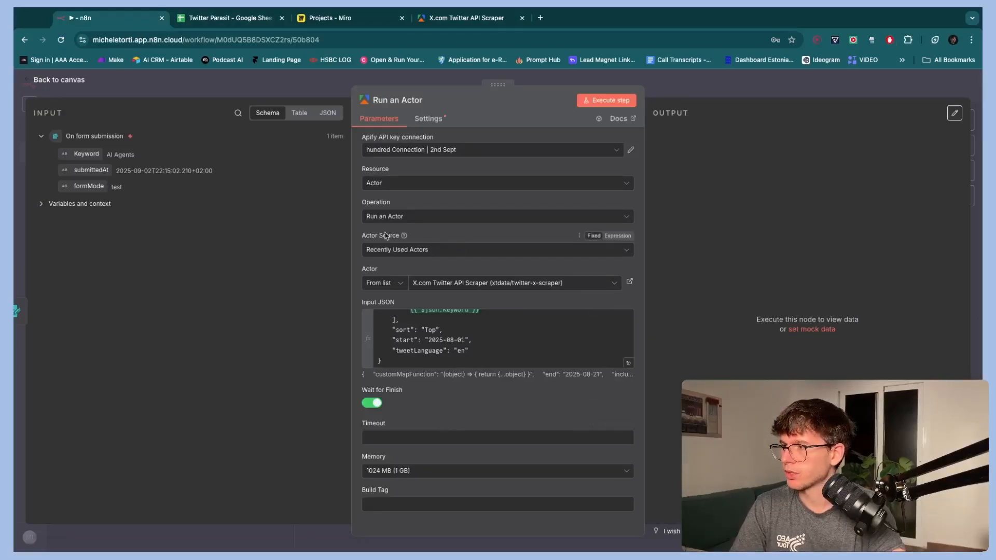
scroll(475, 339, up, 5)
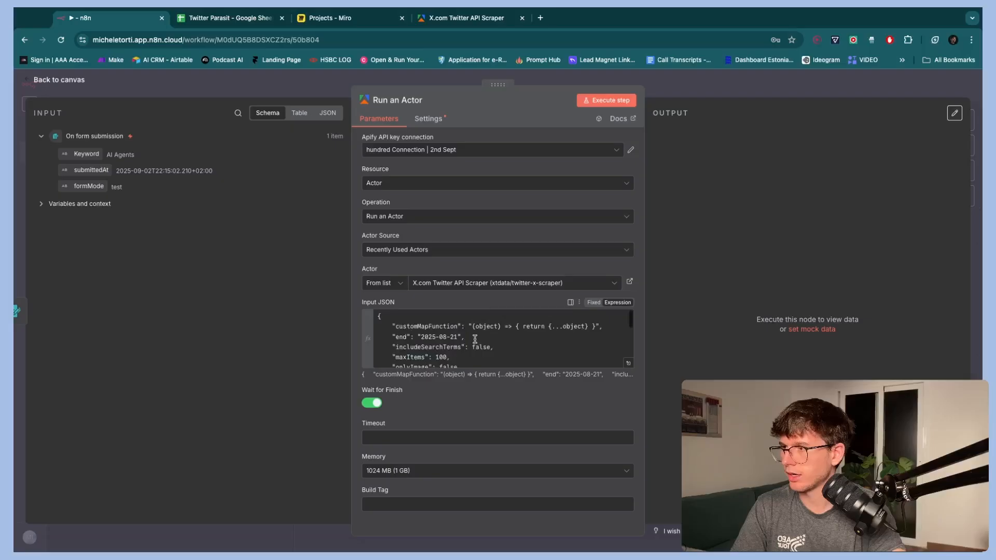
- Execute the Run an Actor step and check the new scraper run in Apify's Runs list
click(627, 102)
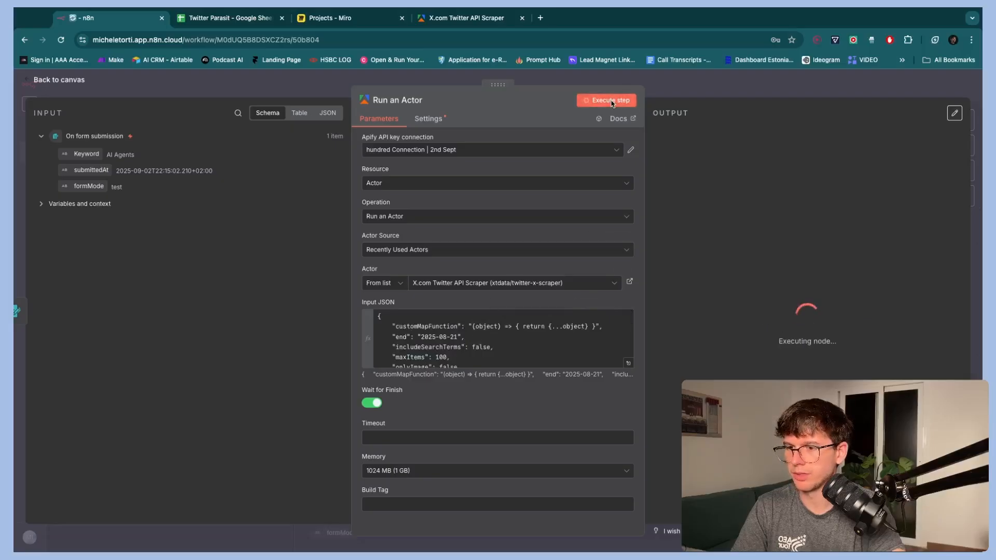
click(472, 18)
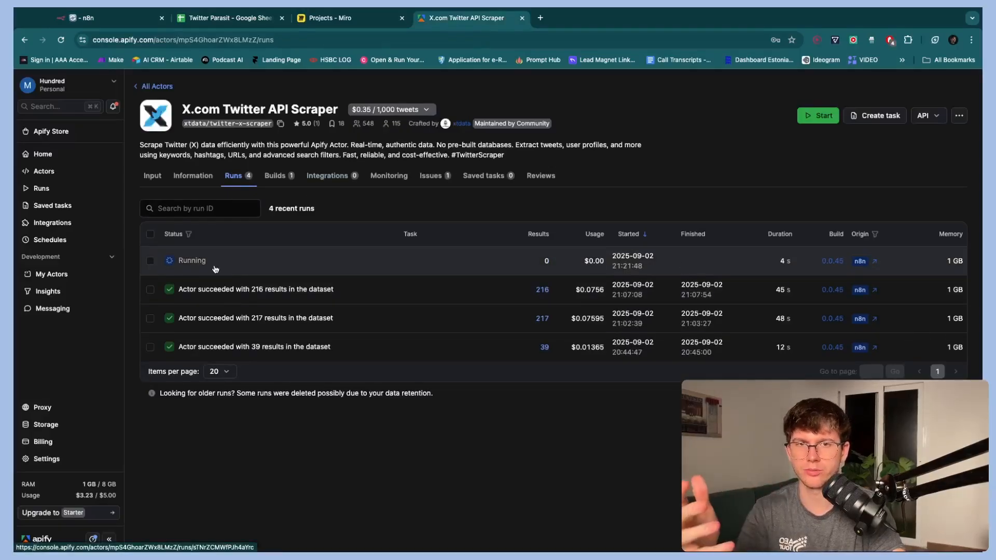
click(109, 18)
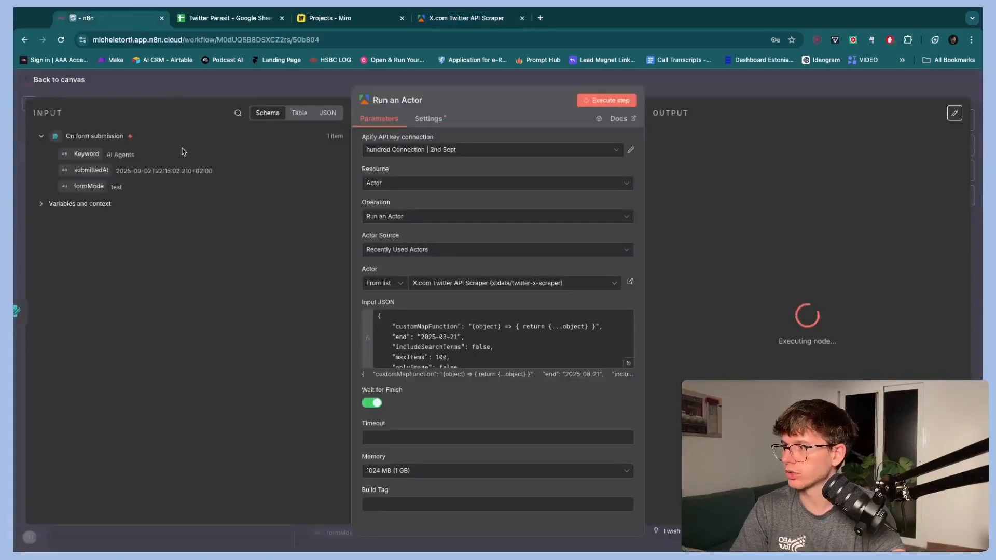
drag(107, 155, 126, 155)
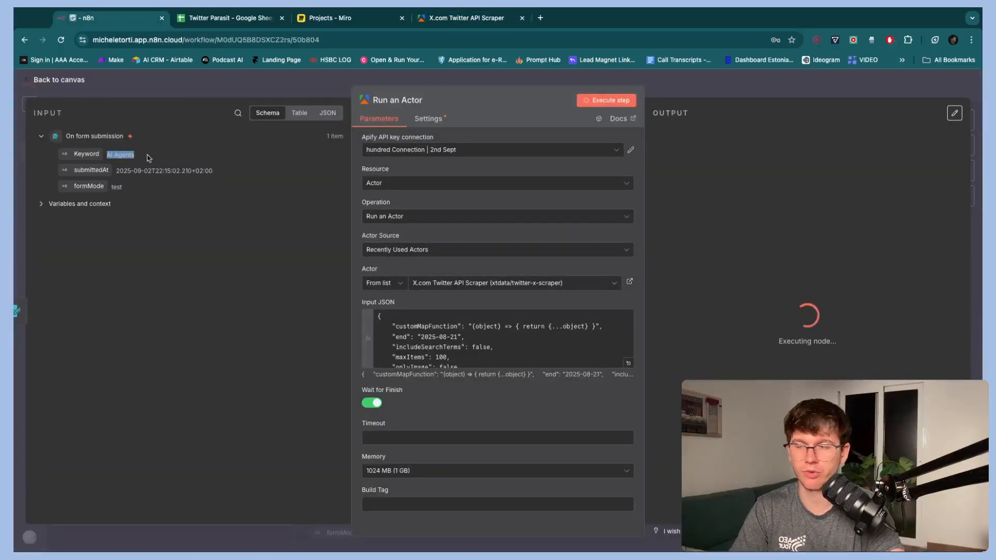
click(149, 157)
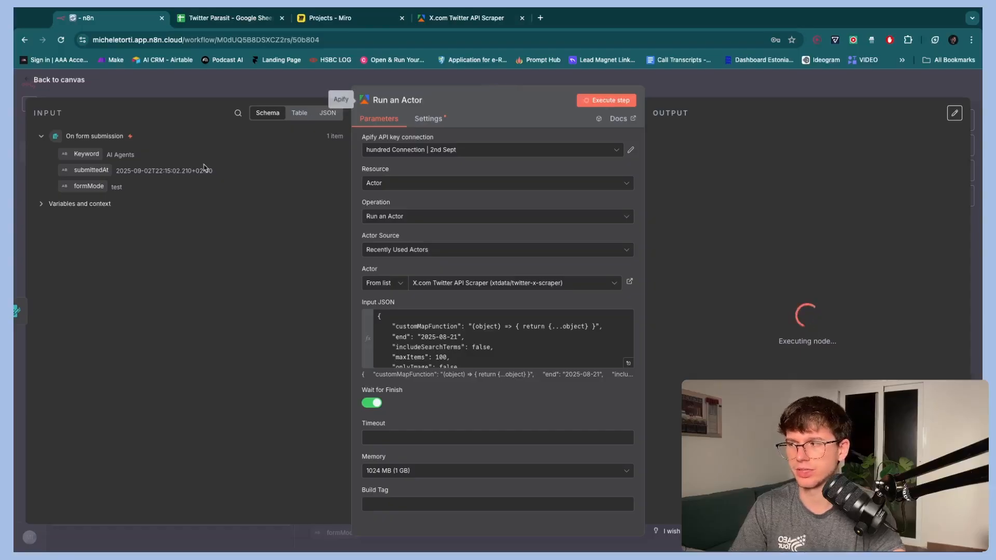
click(475, 19)
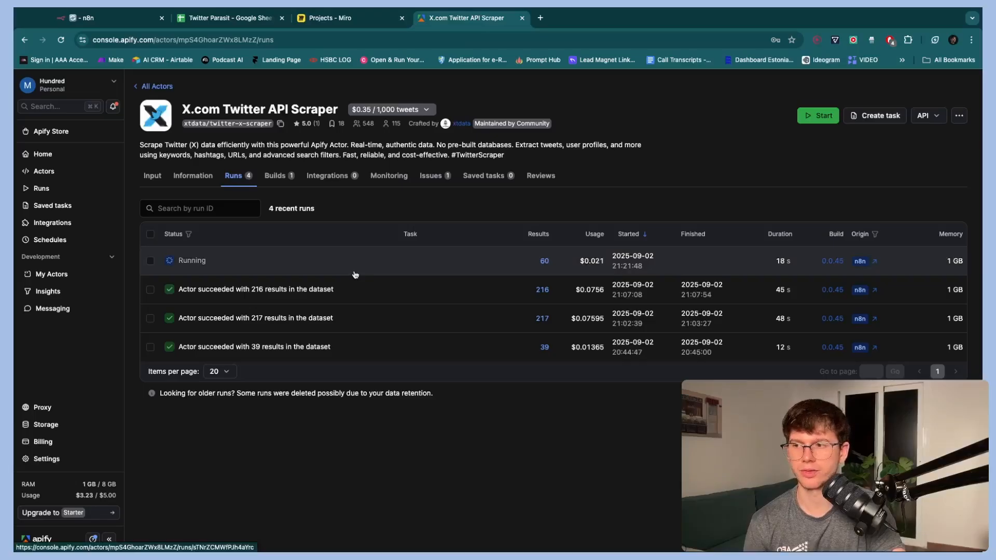
- Follow the running scraper's log until it succeeds with 159 results, then return to n8n
click(526, 266)
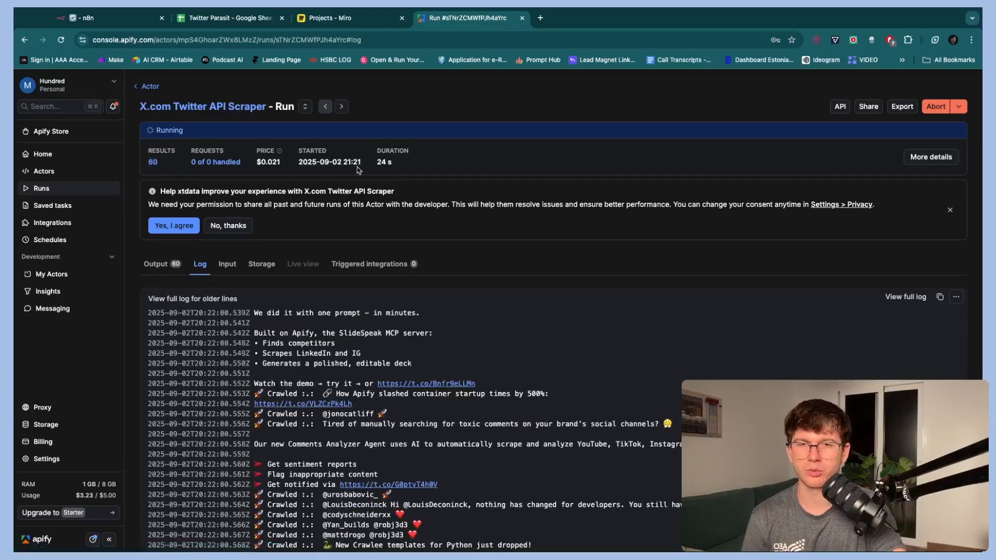
scroll(357, 171, down, 15)
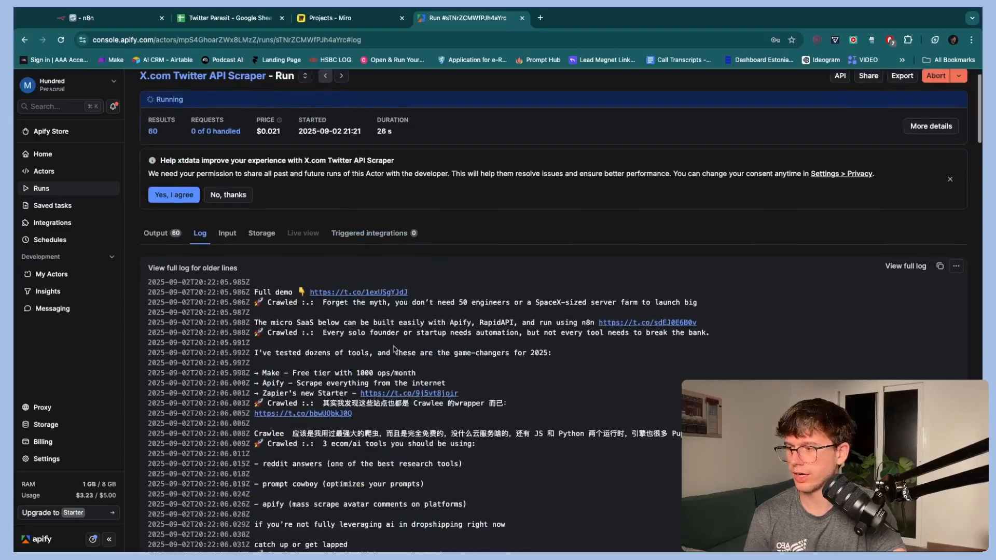
scroll(395, 349, down, 20)
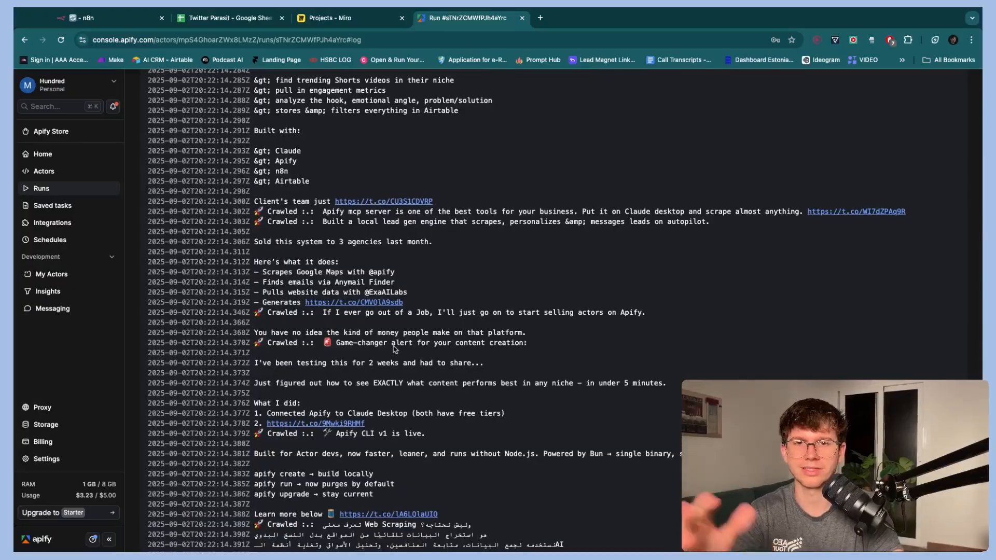
scroll(396, 350, down, 10)
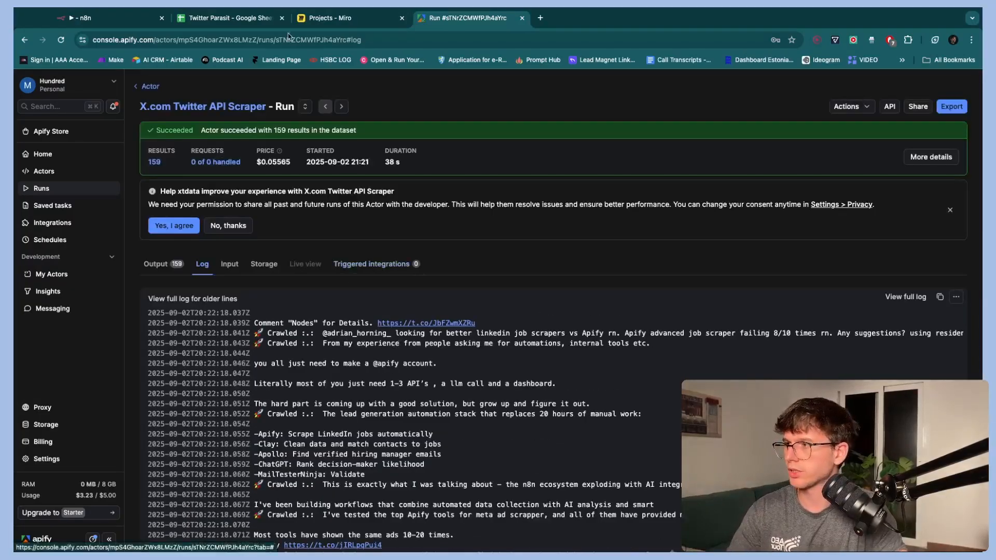
click(109, 18)
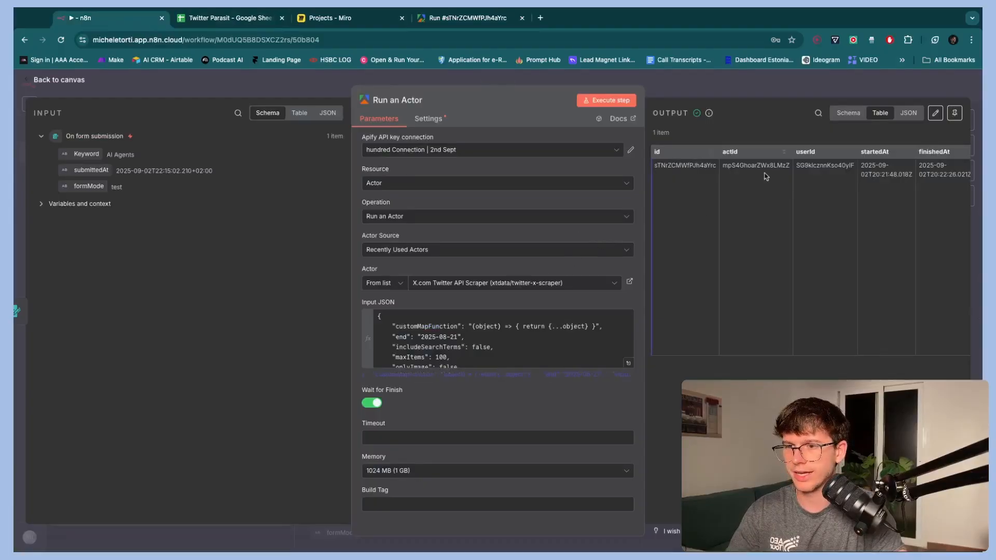
- Copy the Run an Actor output's defaultDatasetId value from the Schema view and return to the canvas
scroll(766, 176, right, 10)
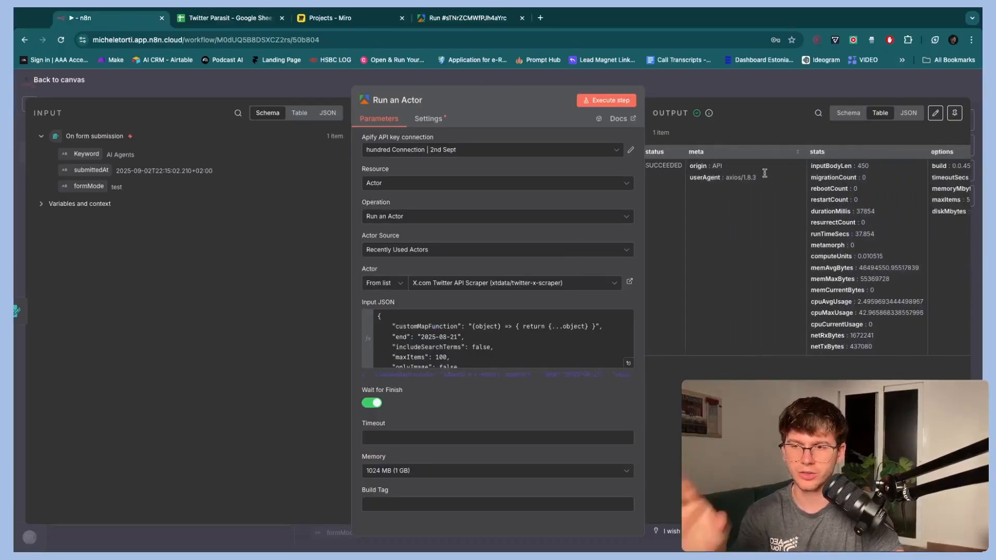
scroll(765, 174, right, 10)
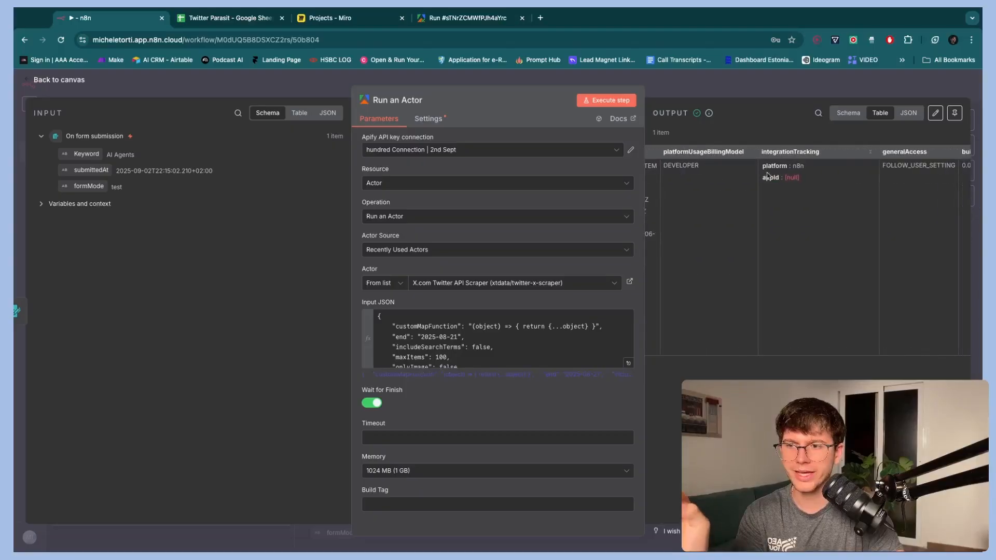
scroll(767, 176, right, 5)
click(848, 113)
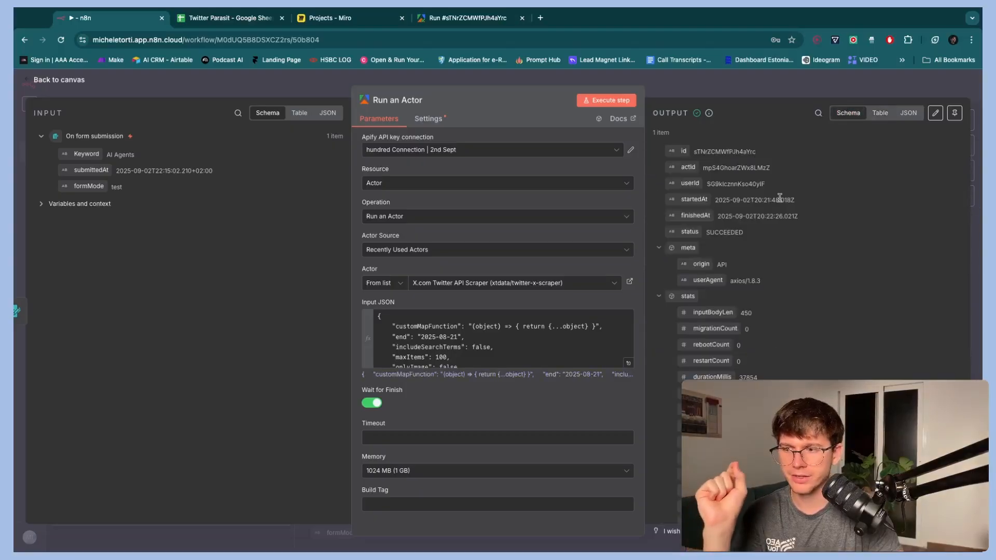
scroll(780, 199, down, 10)
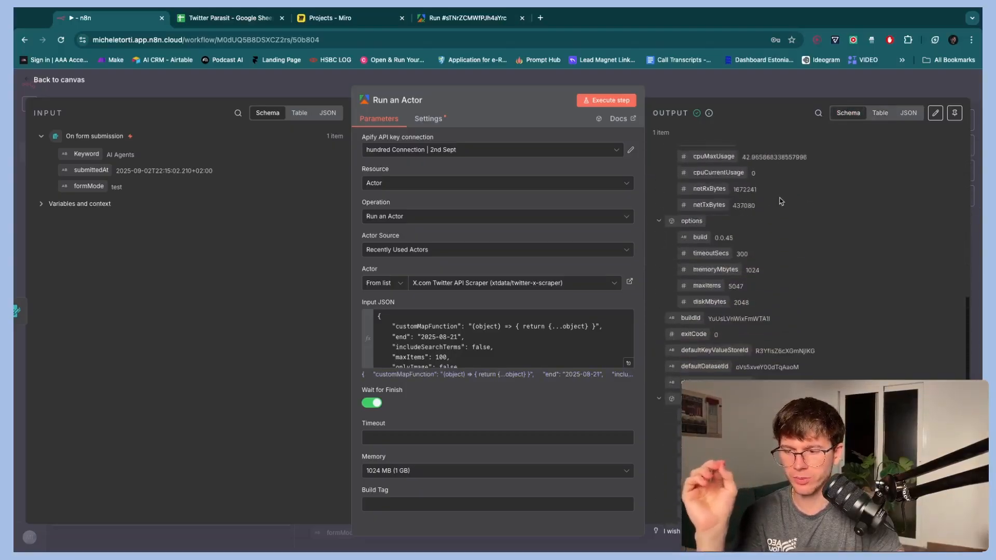
scroll(781, 201, down, 3)
scroll(755, 279, up, 3)
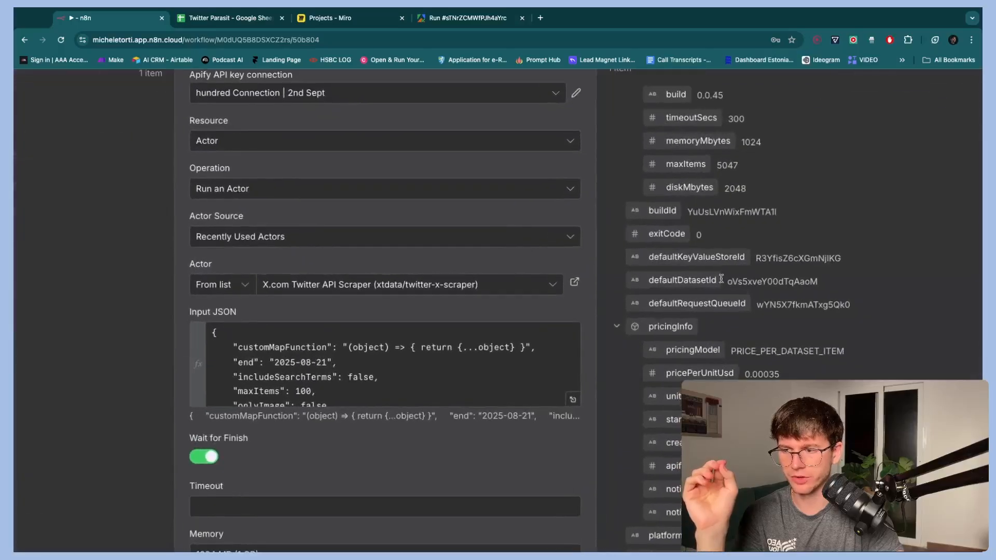
scroll(757, 283, down, 3)
double_click(767, 280)
key(super+c)
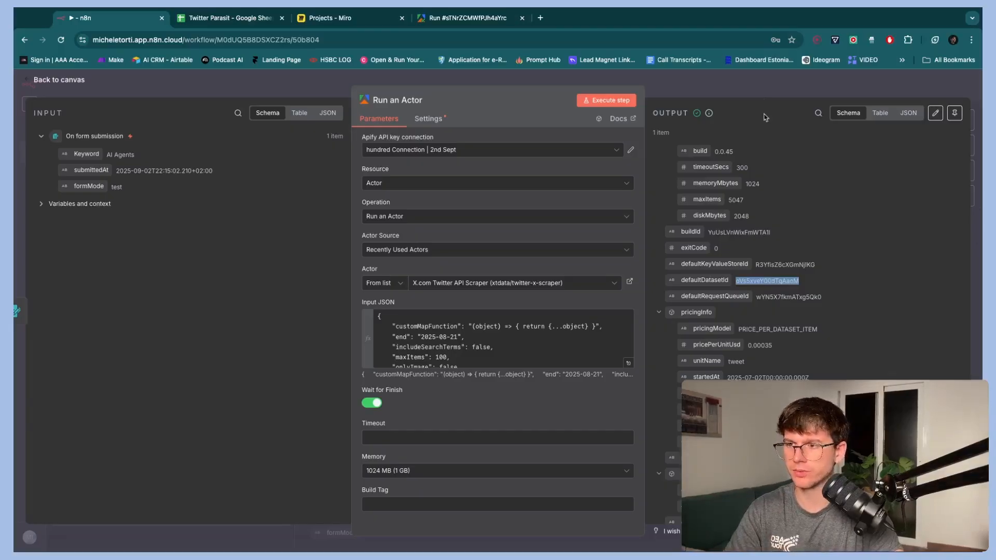
key(Escape)
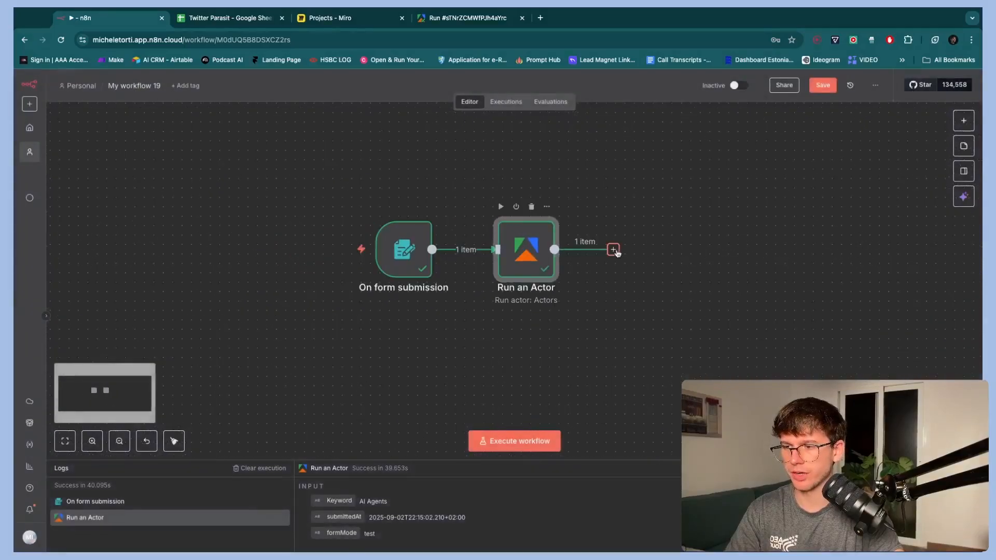
- Add an Apify Get dataset items step after Run an Actor
click(613, 249)
text(apify)
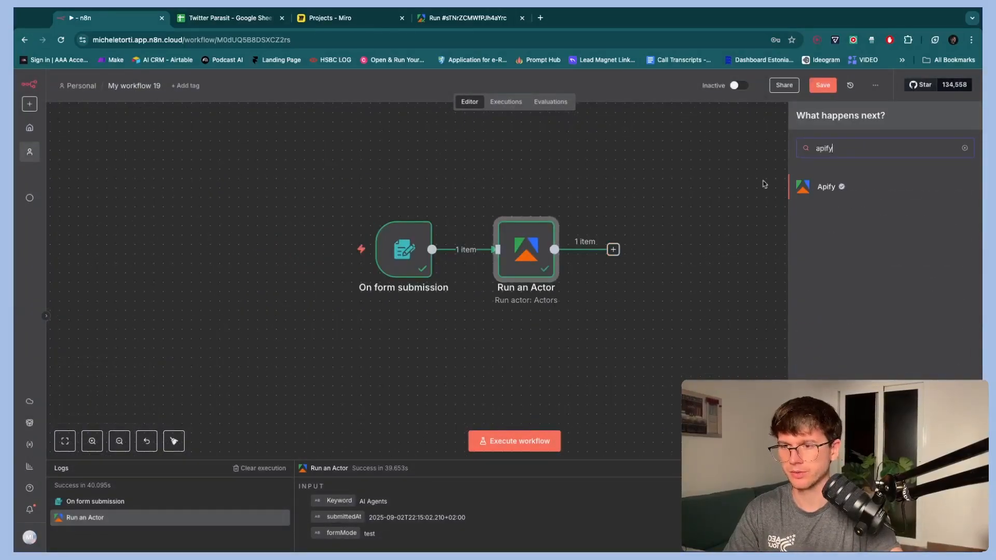
click(825, 186)
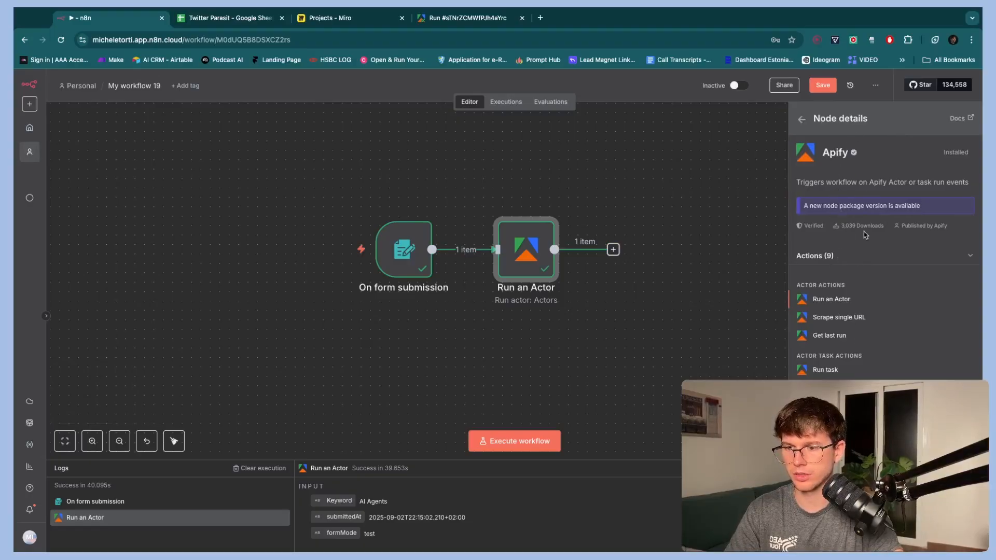
scroll(862, 248, down, 1)
scroll(851, 280, up, 5)
scroll(811, 344, down, 3)
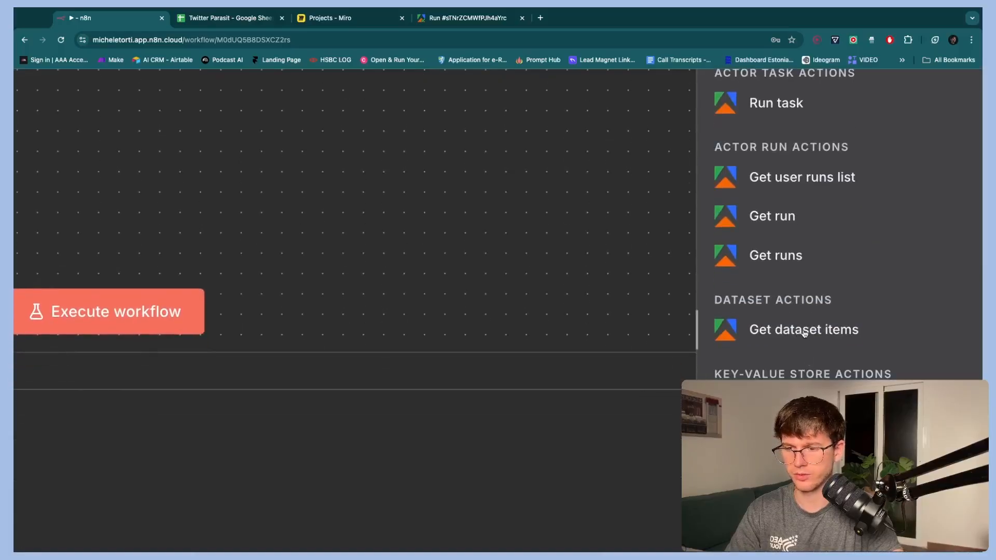
click(806, 333)
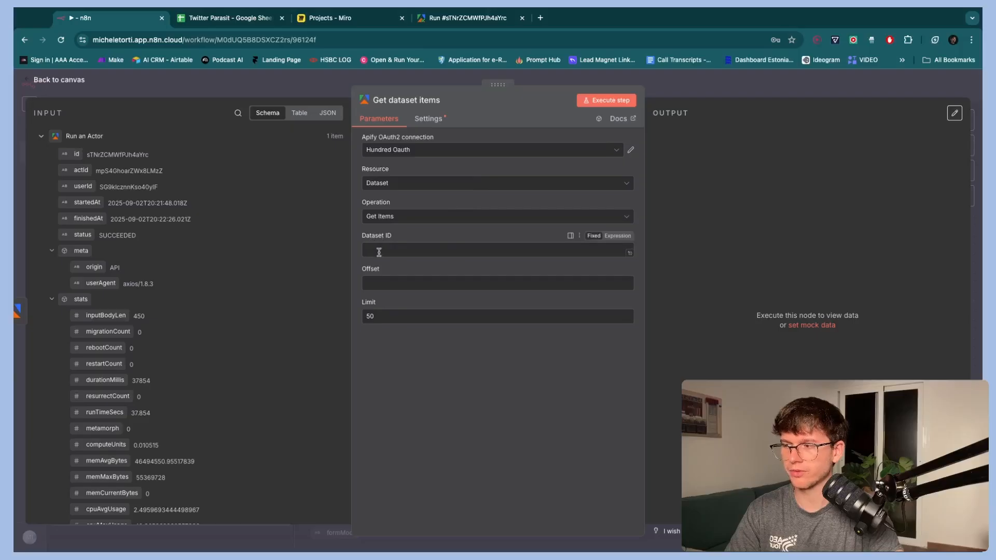
- Paste the copied dataset ID into Dataset ID and execute the step
scroll(365, 236, up, 5)
scroll(389, 275, down, 5)
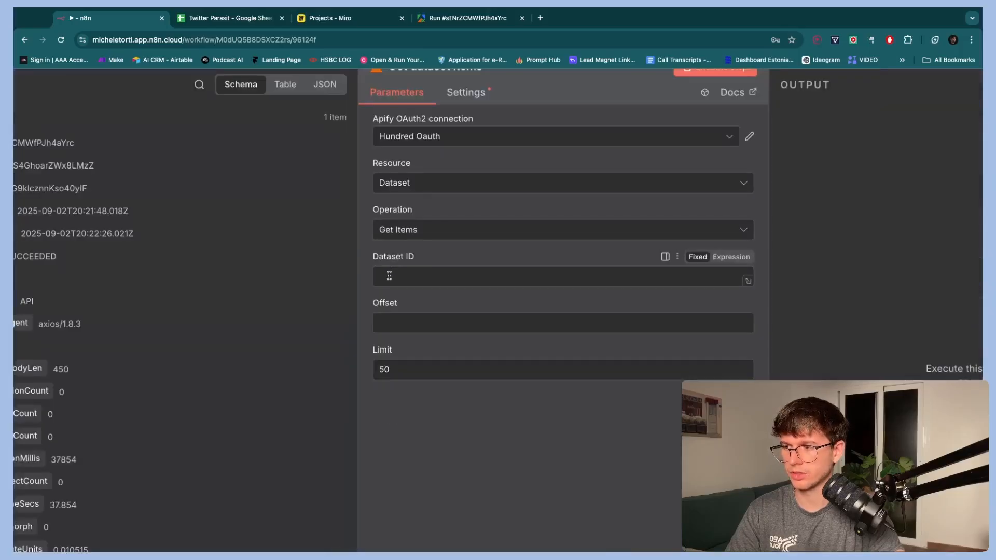
key(super+v)
scroll(466, 260, down, 5)
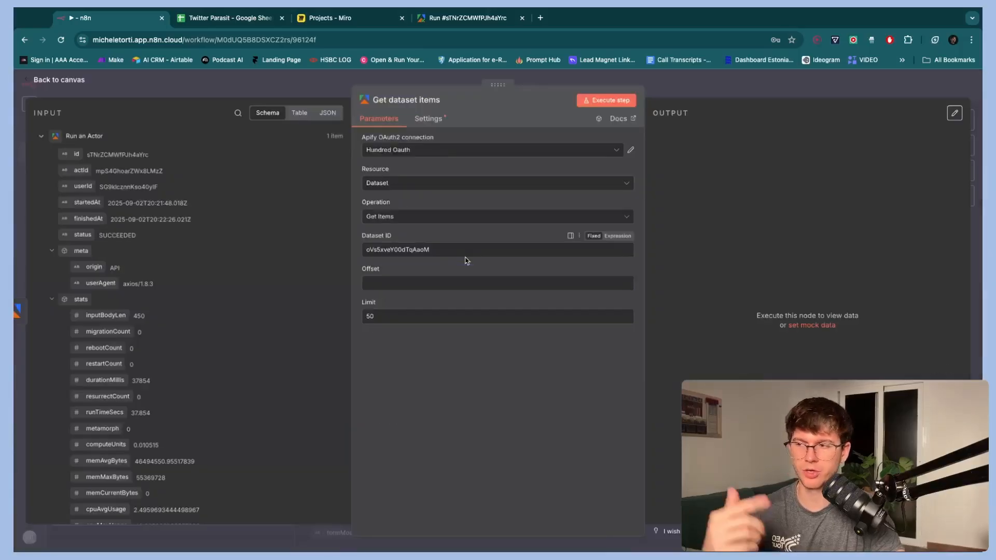
click(593, 106)
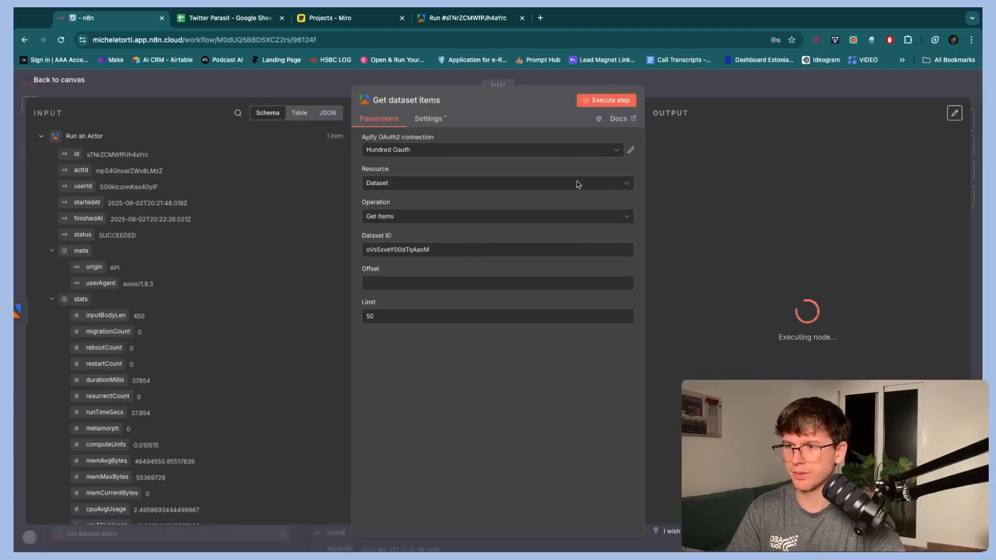
- Review the 50 fetched tweet items in Table view, then return to the canvas
scroll(739, 253, down, 5)
scroll(709, 210, down, 4)
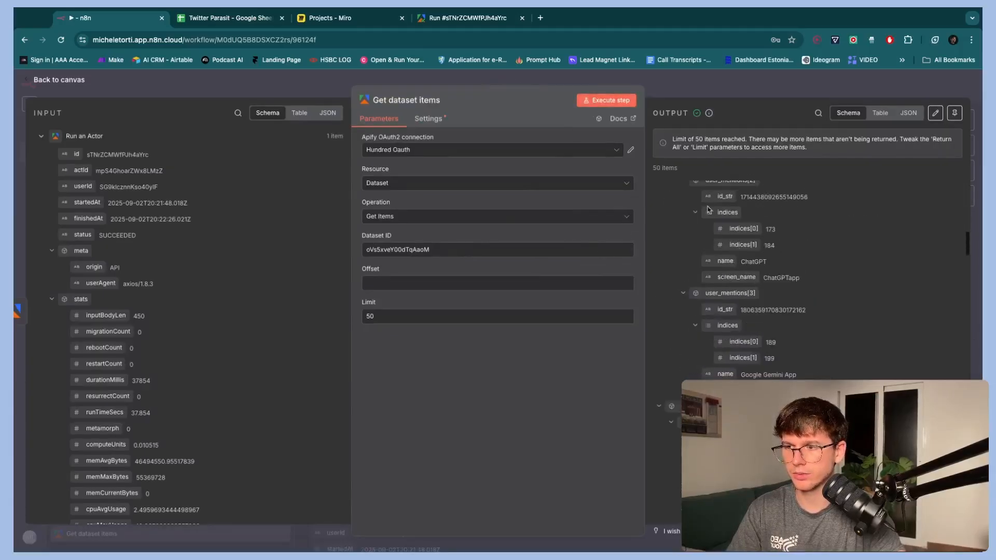
scroll(715, 277, down, 10)
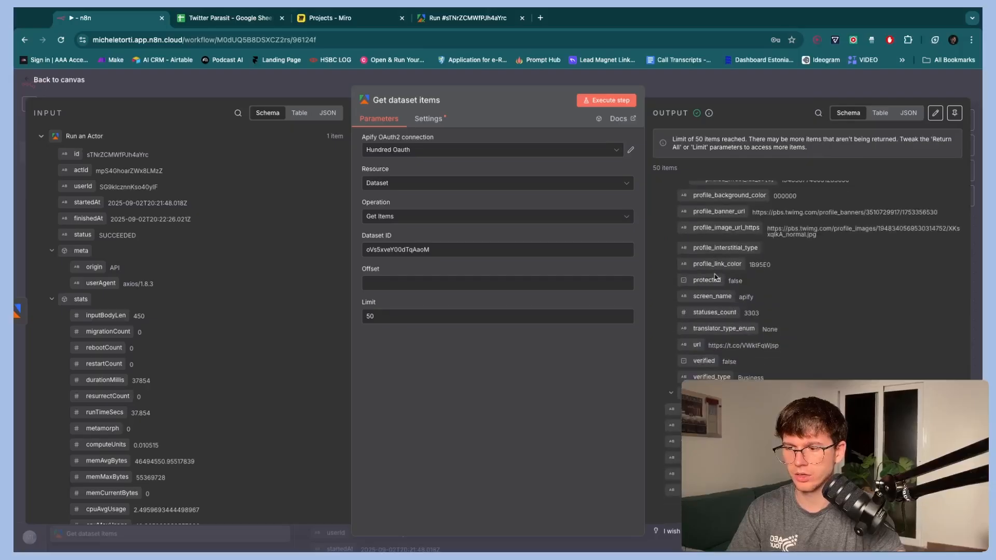
scroll(715, 278, up, 15)
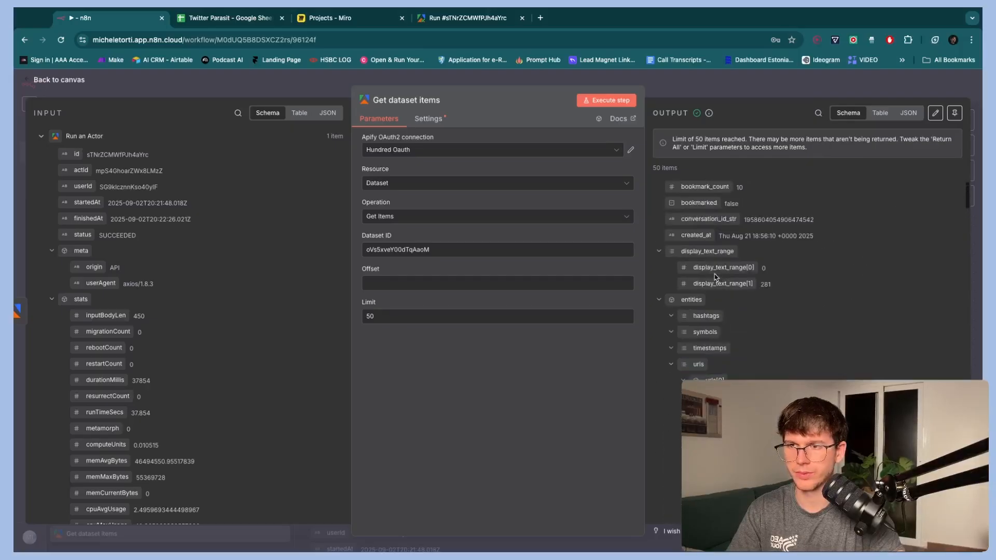
click(879, 114)
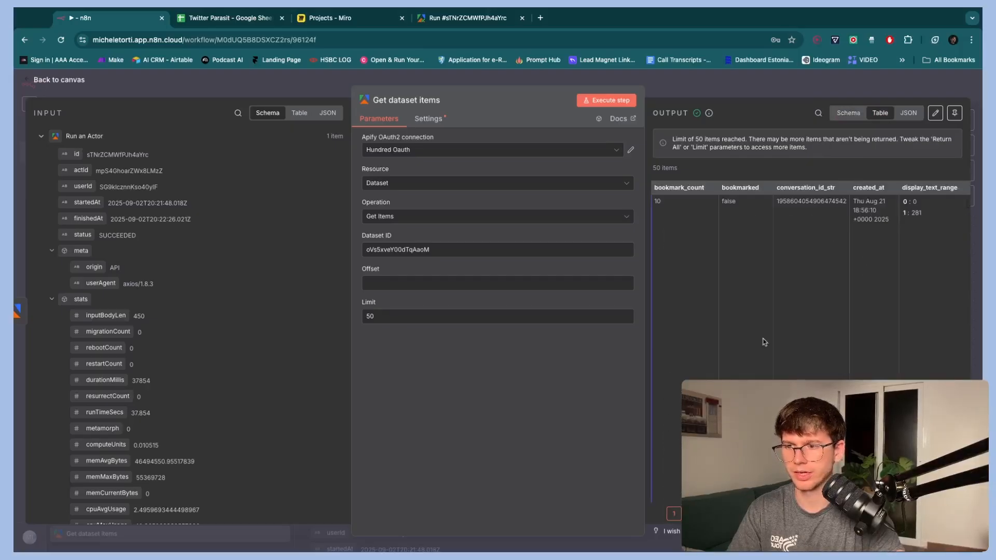
scroll(764, 342, down, 3)
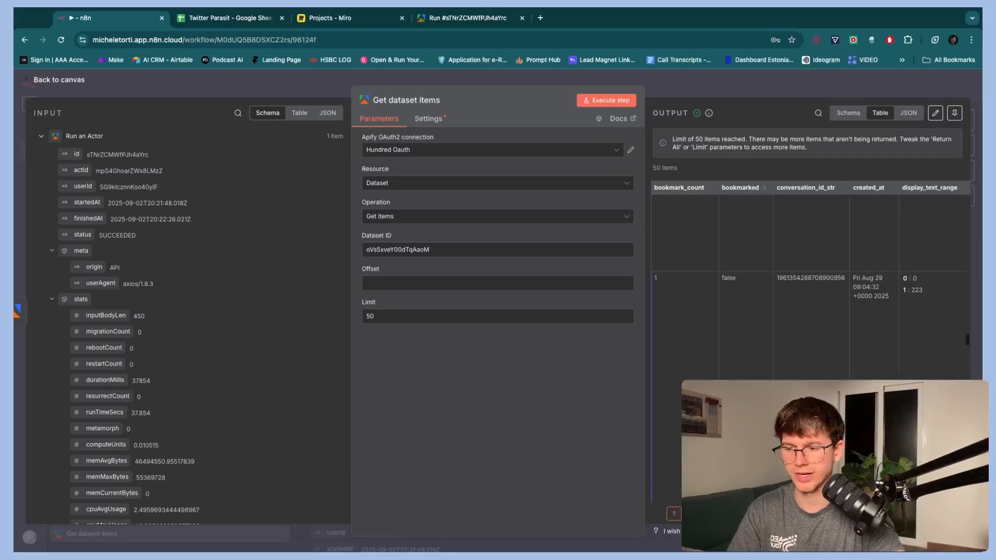
scroll(731, 351, down, 5)
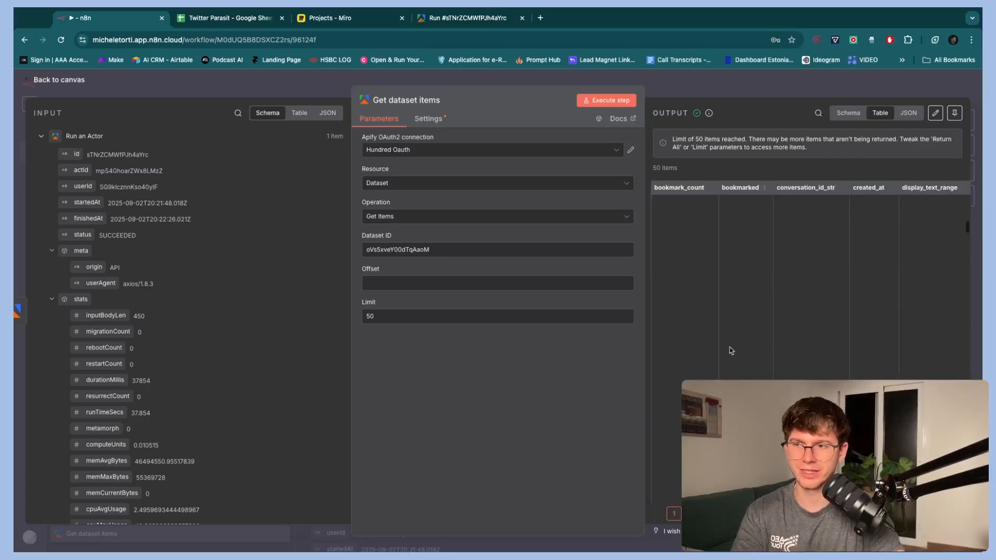
key(Escape)
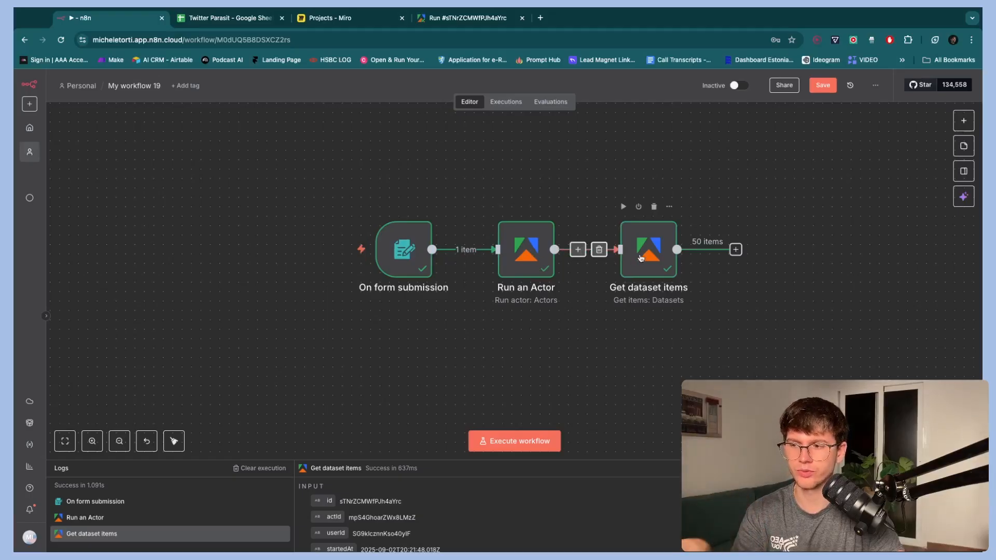
- Raise the Get dataset items limit from 50 to 500 and rerun the step
double_click(646, 248)
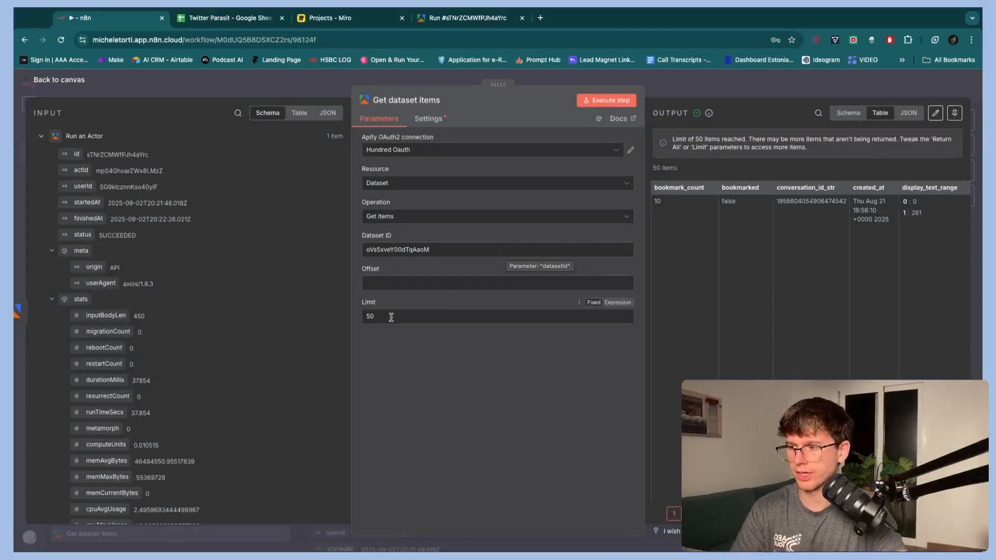
text(0)
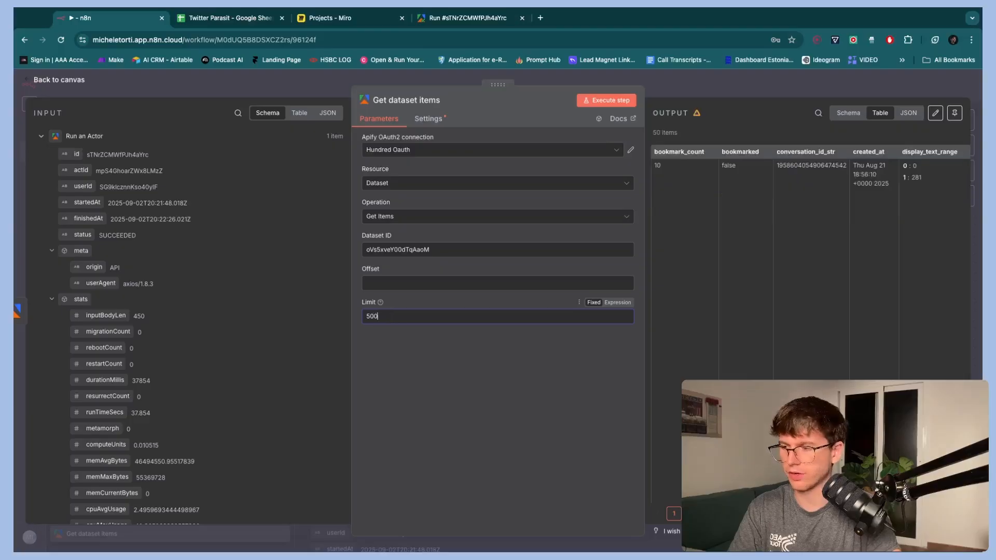
click(607, 101)
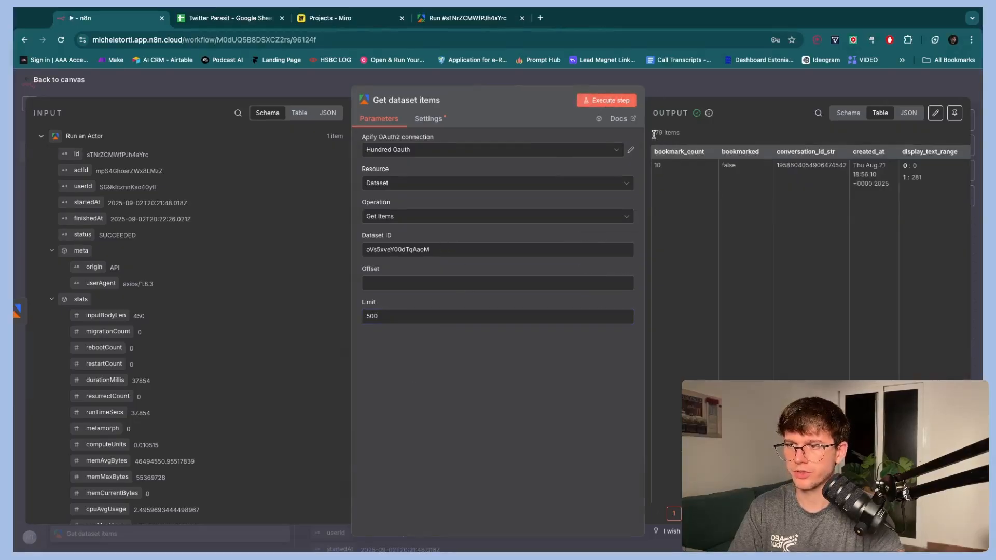
- Replace the hard-coded Dataset ID with a mapped {{ $json.defaultDatasetId }} expression
double_click(439, 247)
key(BackSpace)
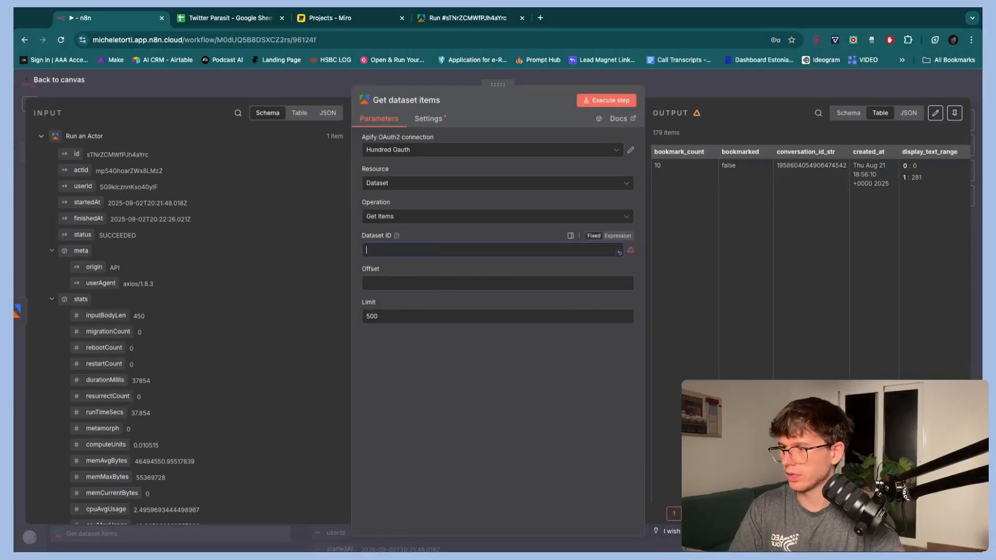
scroll(126, 372, down, 10)
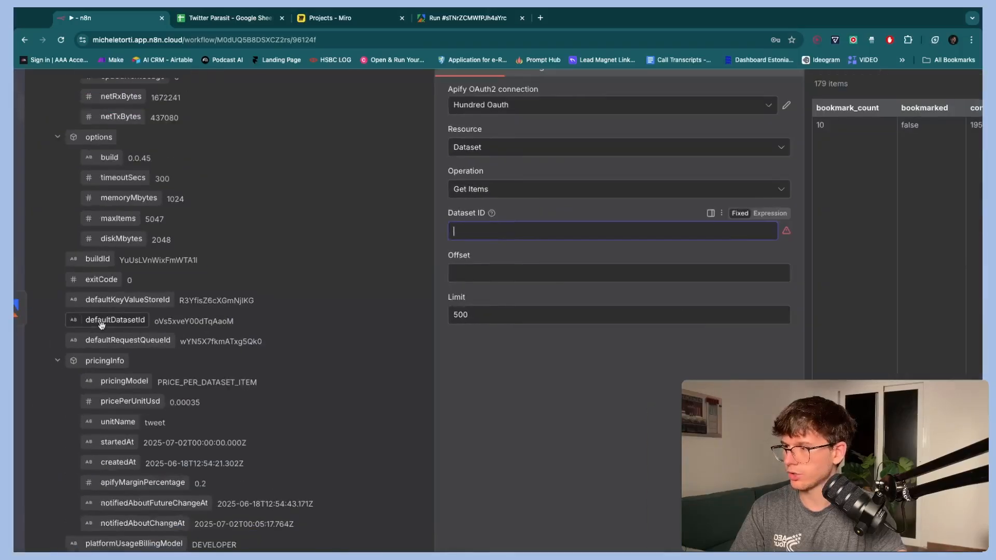
drag(102, 325, 521, 232)
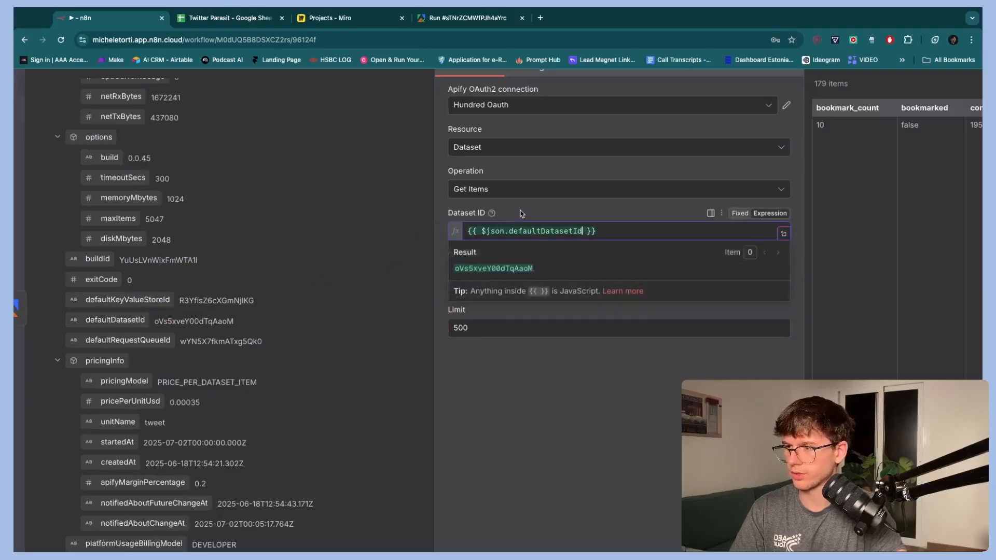
key(ctrl+minus)
key(ctrl+minus)
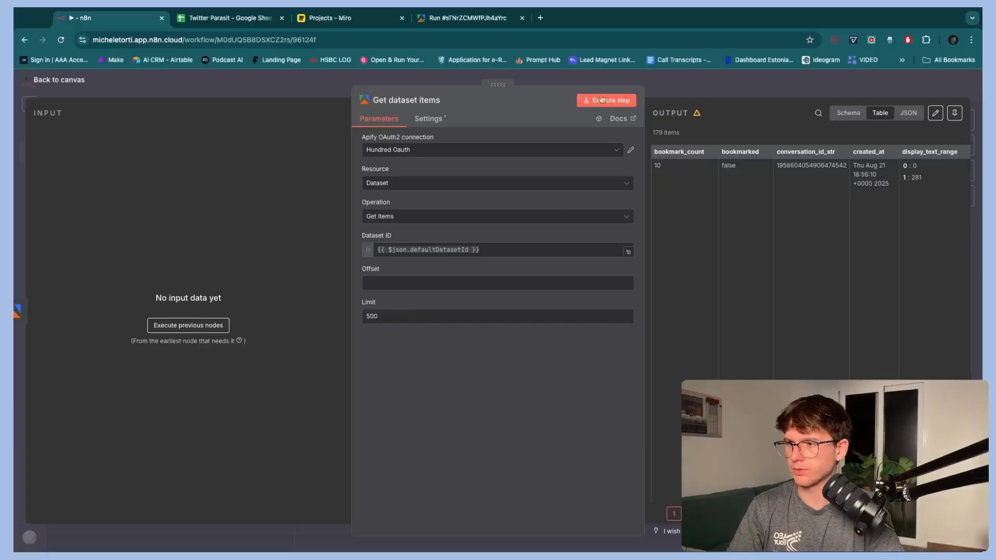
key(Escape)
- Glance at the Miro flowchart plan, then come back to the n8n workflow
click(342, 18)
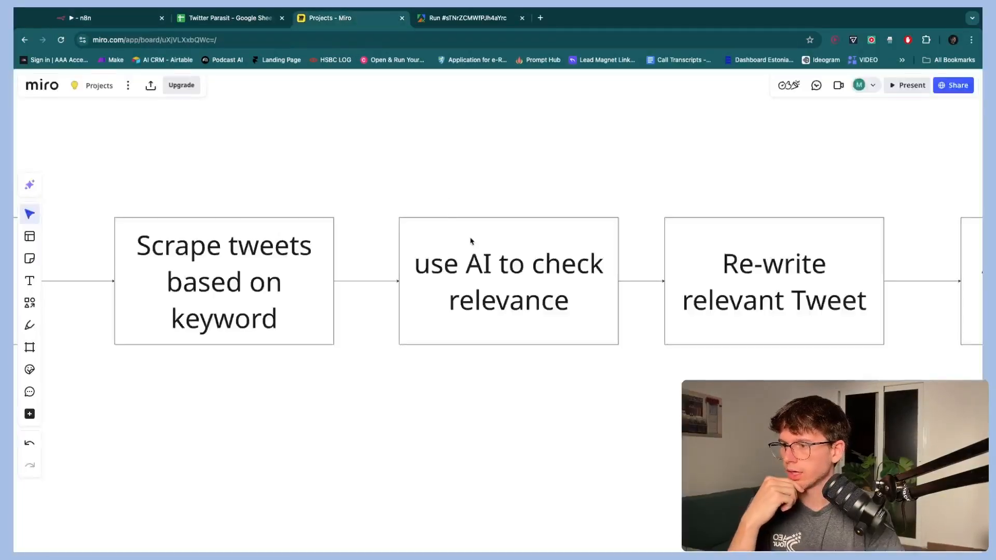
scroll(471, 241, left, 3)
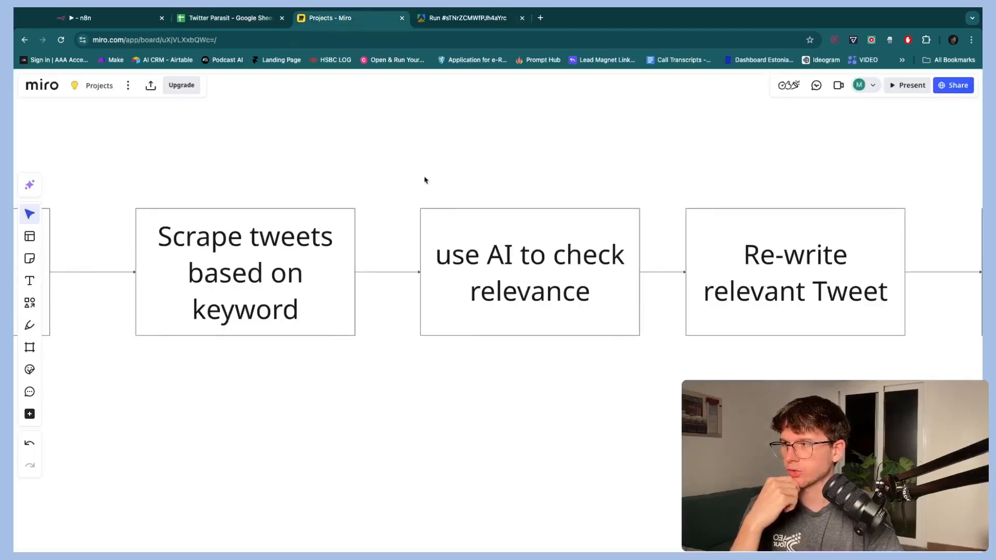
click(140, 19)
scroll(571, 266, up, 5)
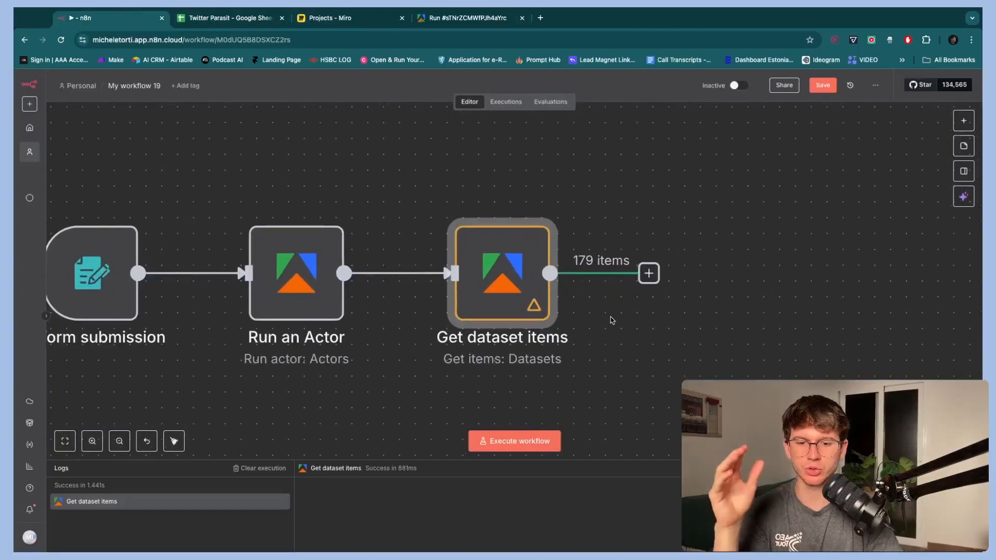
scroll(612, 321, down, 6)
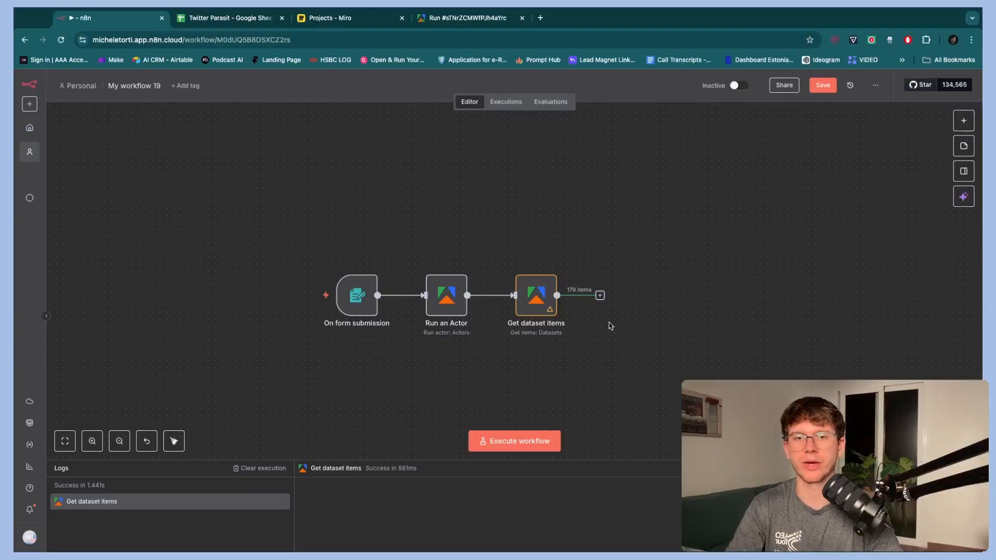
scroll(610, 325, up, 3)
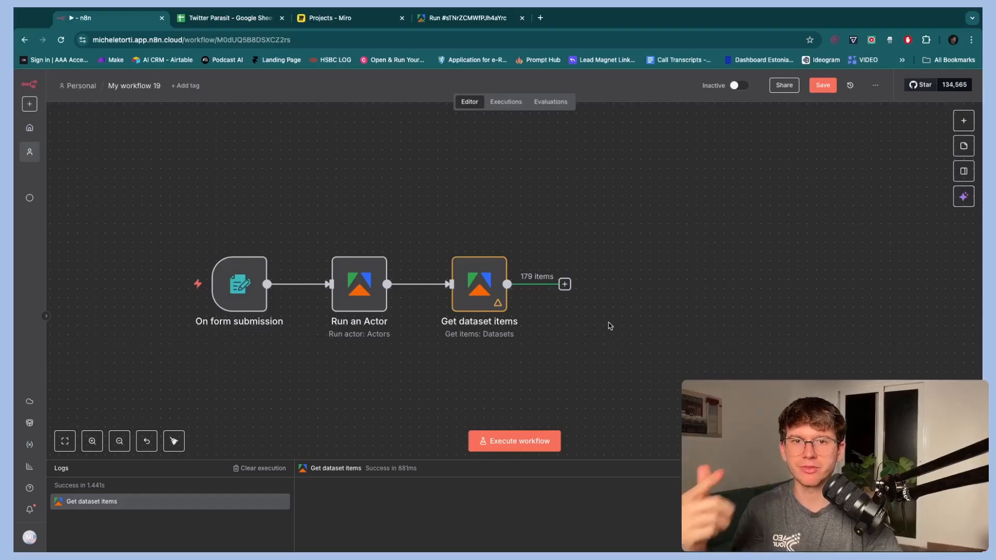
- Add a Loop Over Items step after Get dataset items with batch size 50
click(565, 285)
text(lop)
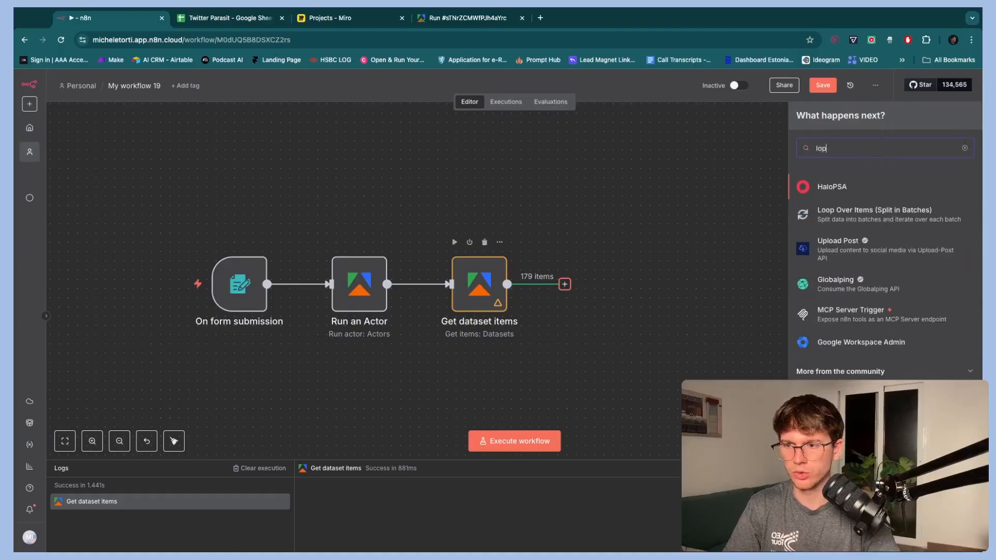
key(BackSpace)
text(op)
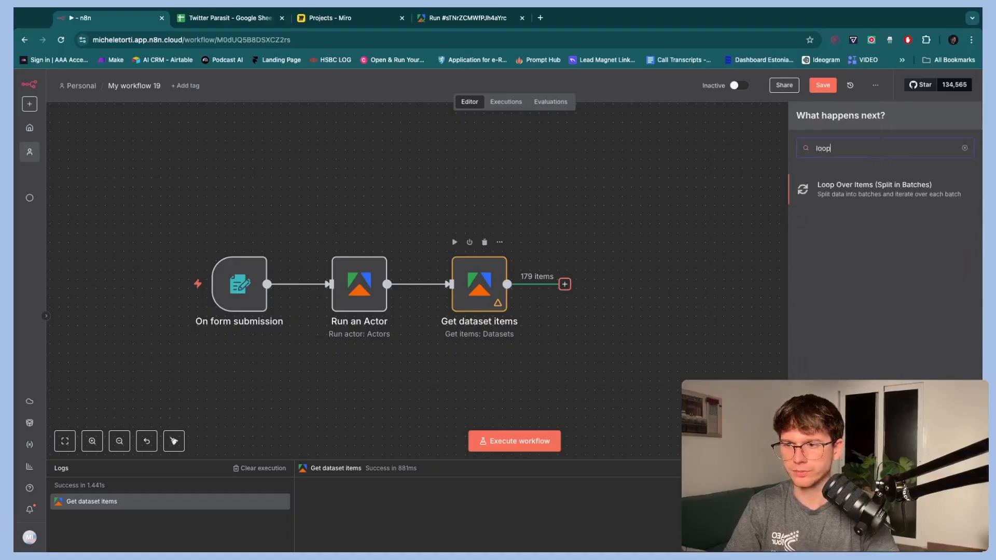
click(880, 187)
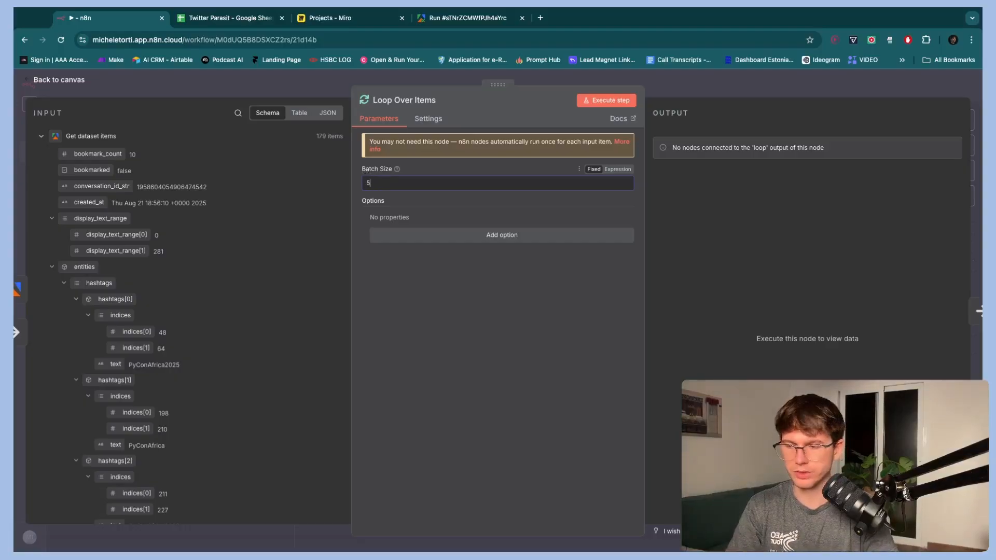
text(0)
click(462, 211)
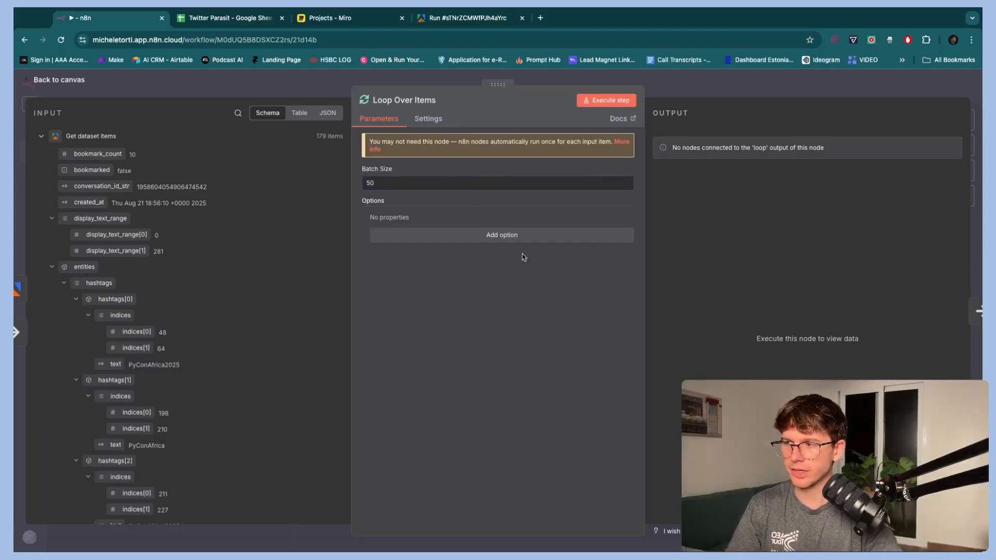
click(702, 95)
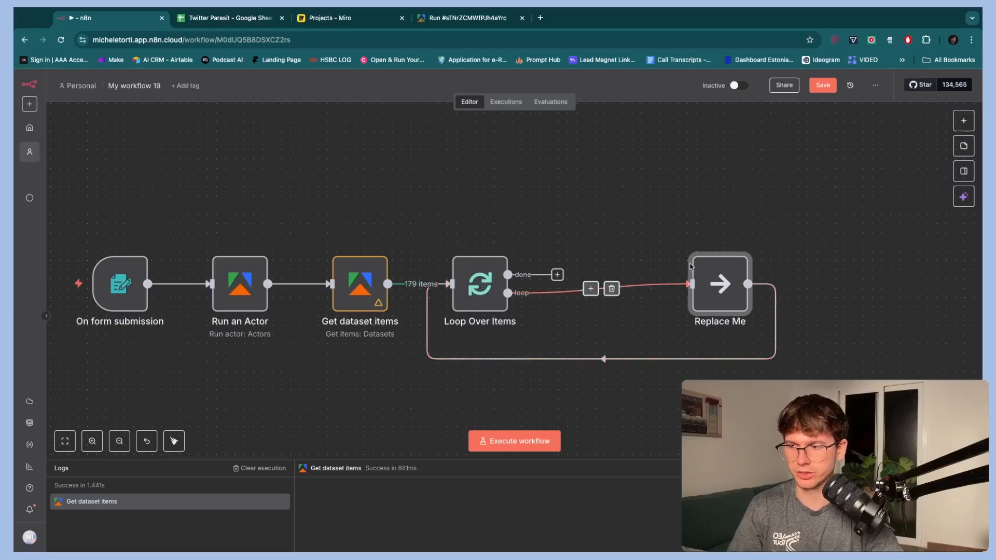
- Delete the Replace Me placeholder and, after checking the Miro plan, add a loop-branch step
scroll(639, 280, right, 5)
click(583, 242)
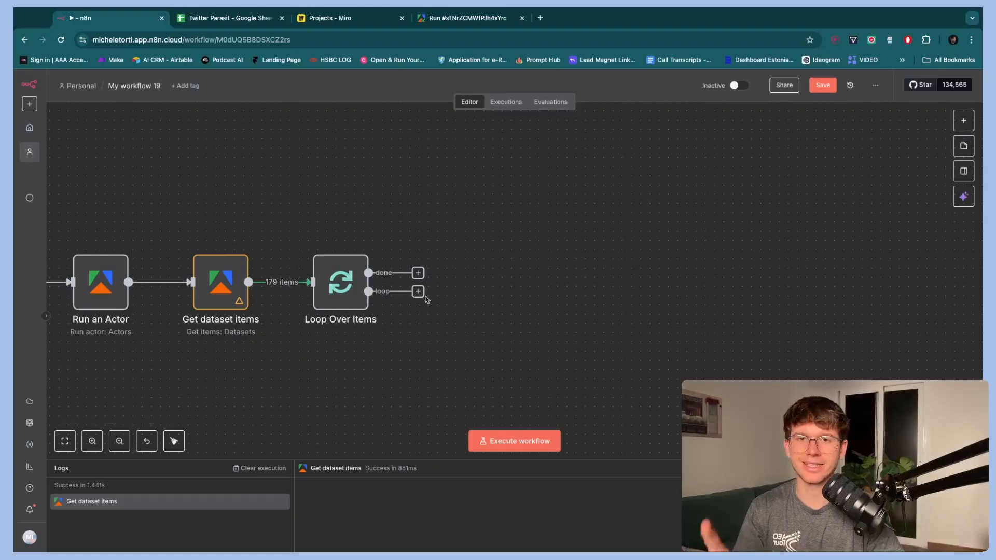
click(363, 20)
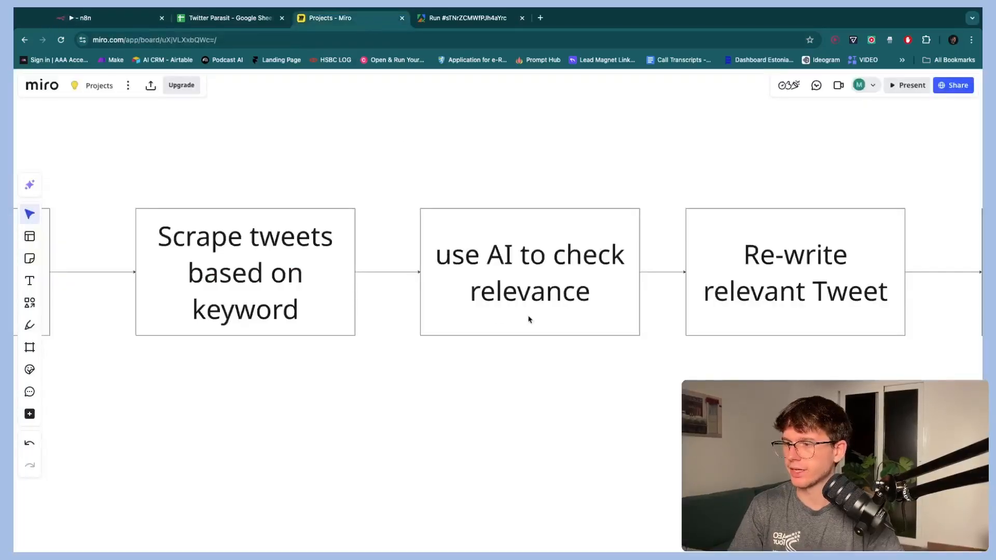
click(131, 20)
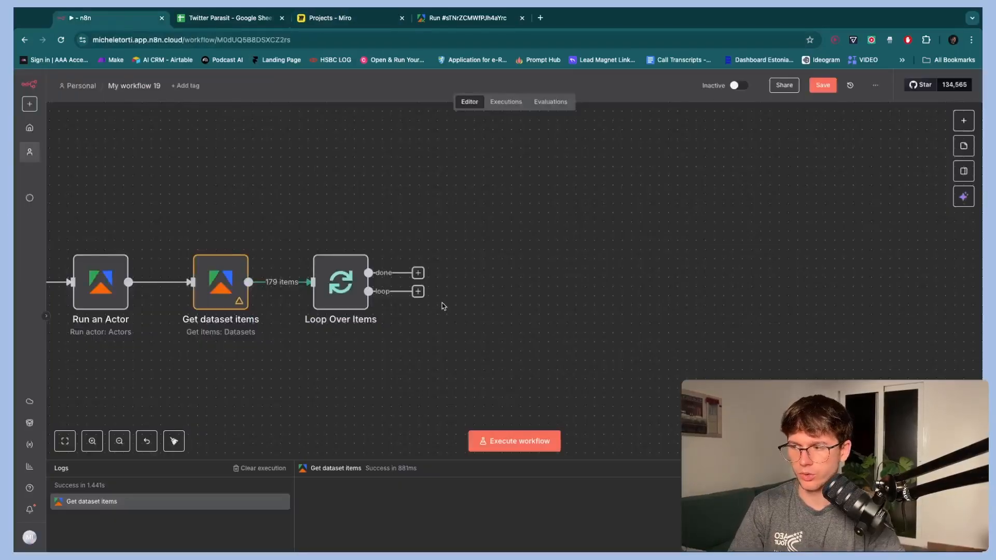
click(418, 291)
- Add OpenAI's Message a model action from the AI category and start a new OpenAI credential
click(831, 196)
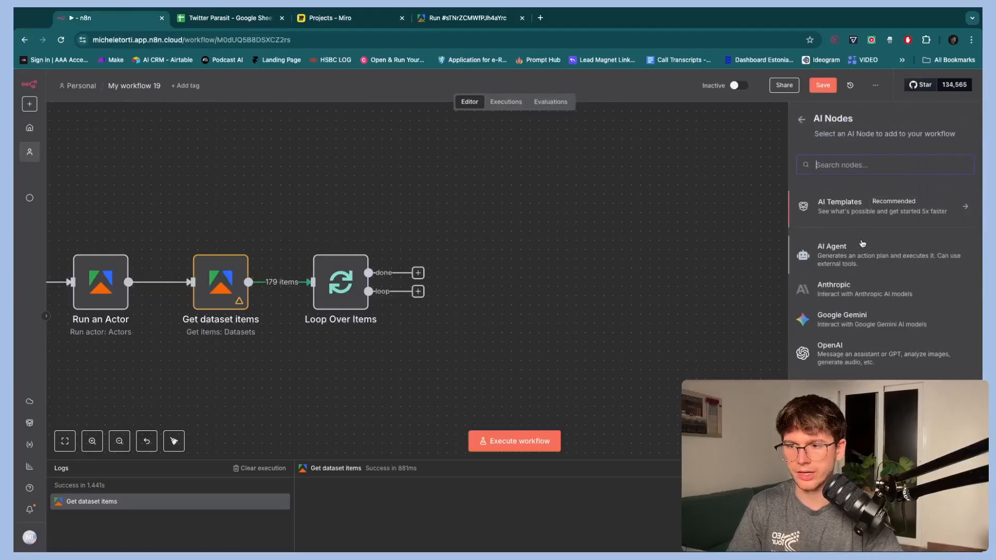
click(849, 351)
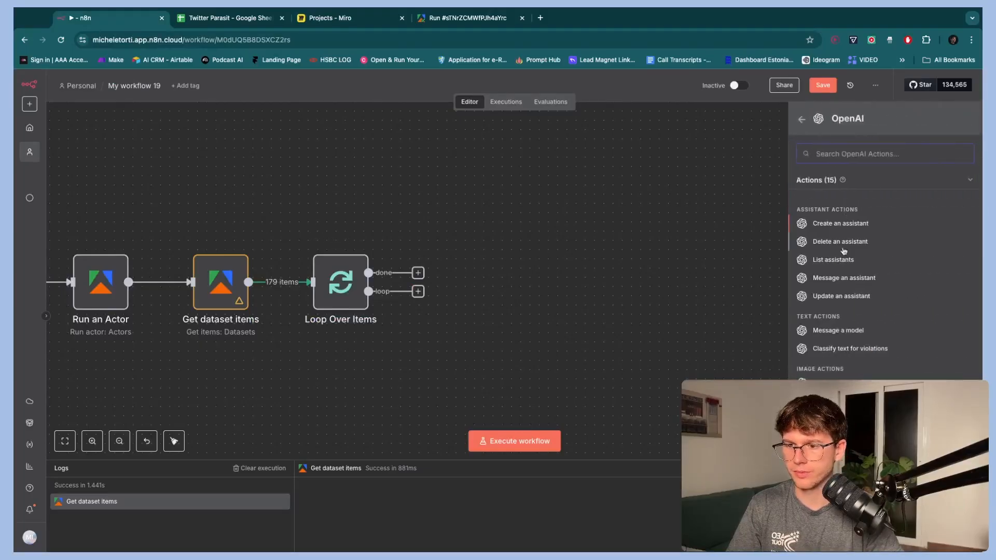
click(835, 334)
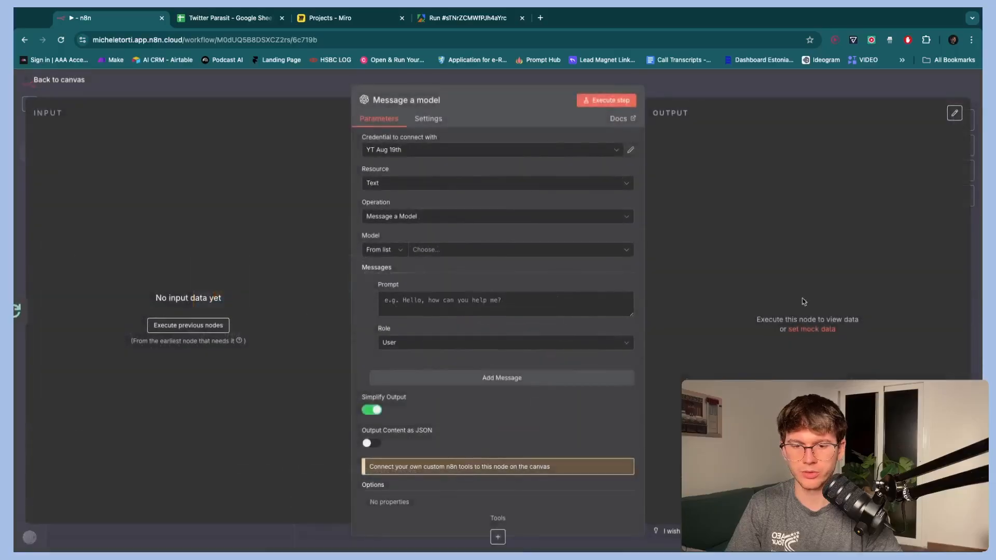
click(559, 156)
click(429, 304)
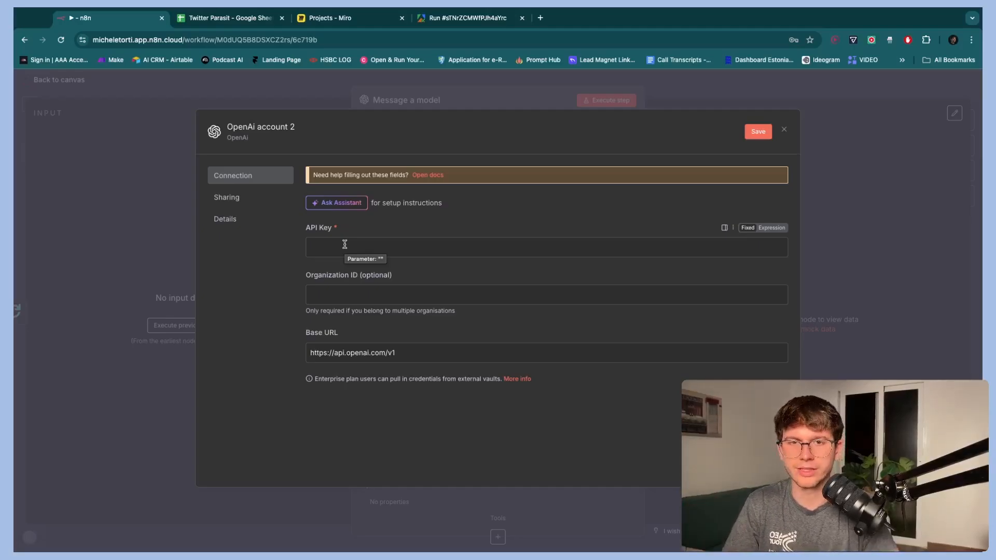
- Create an OpenAI Platform secret key named 'n8n workflow' under Dashboard > API keys, then return to n8n
key(super+t)
text(platform.openai.com)
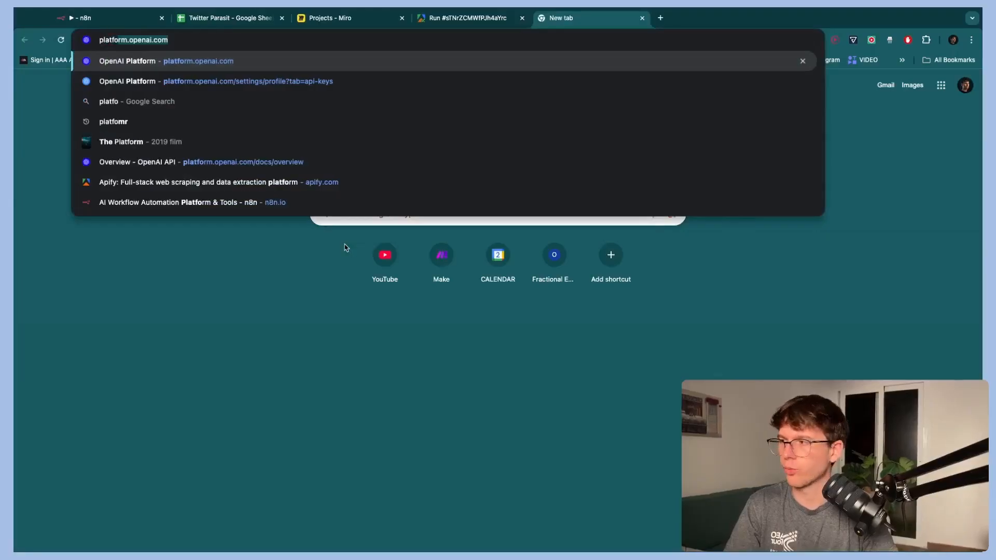
key(Return)
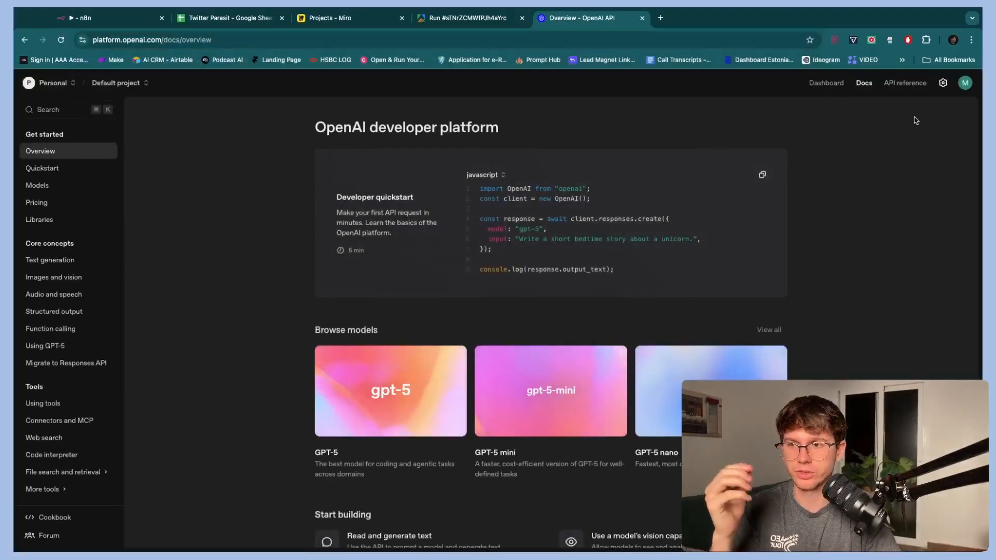
click(839, 87)
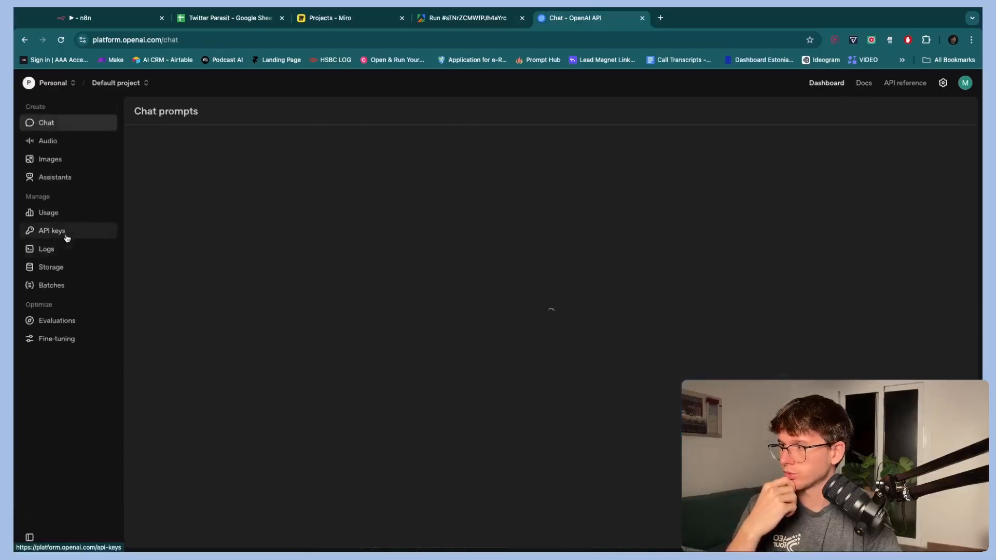
click(65, 234)
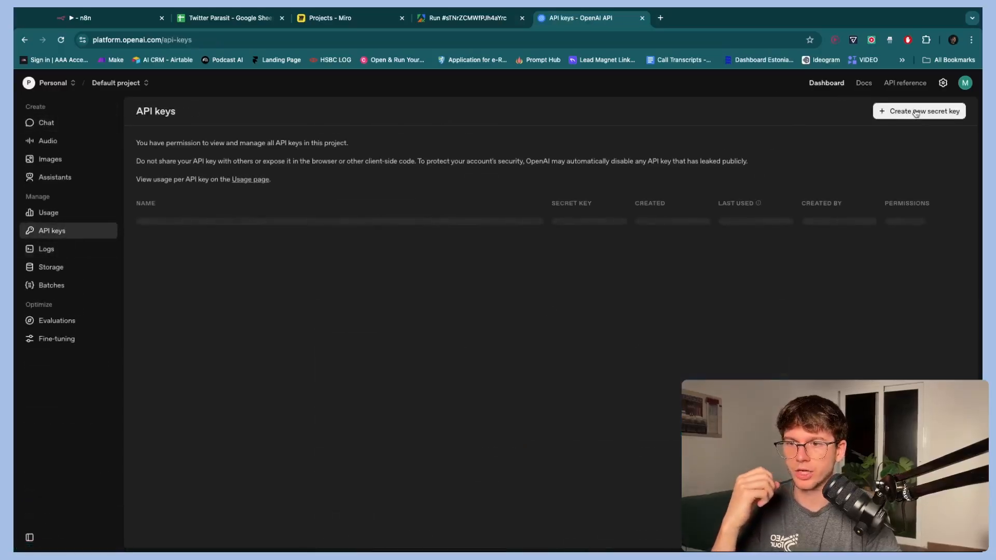
click(916, 113)
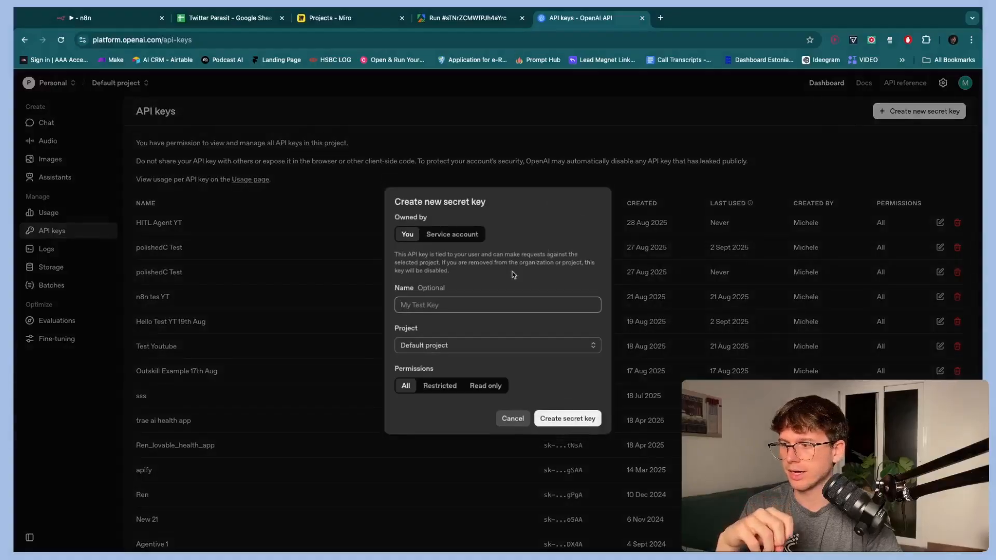
text(n8n wor)
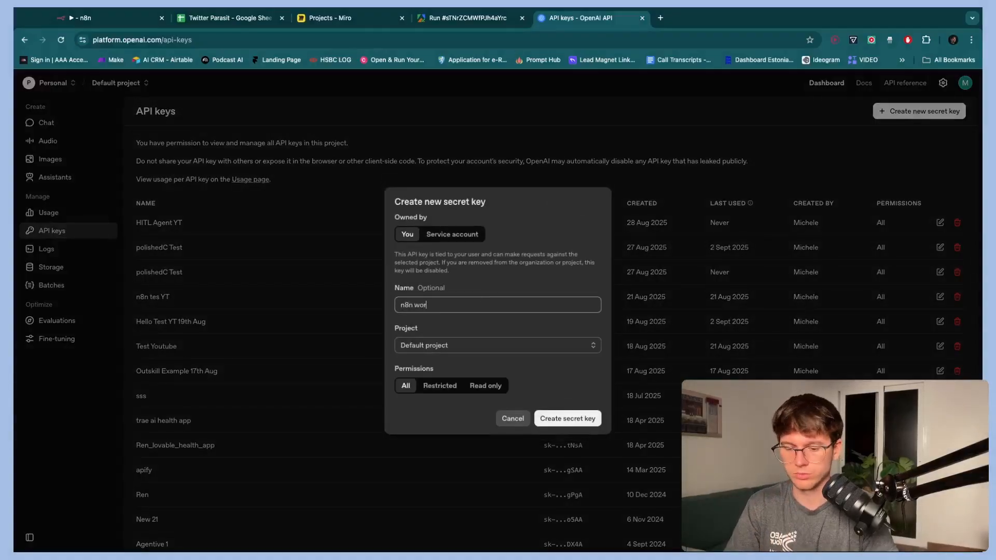
text(kflow)
click(564, 422)
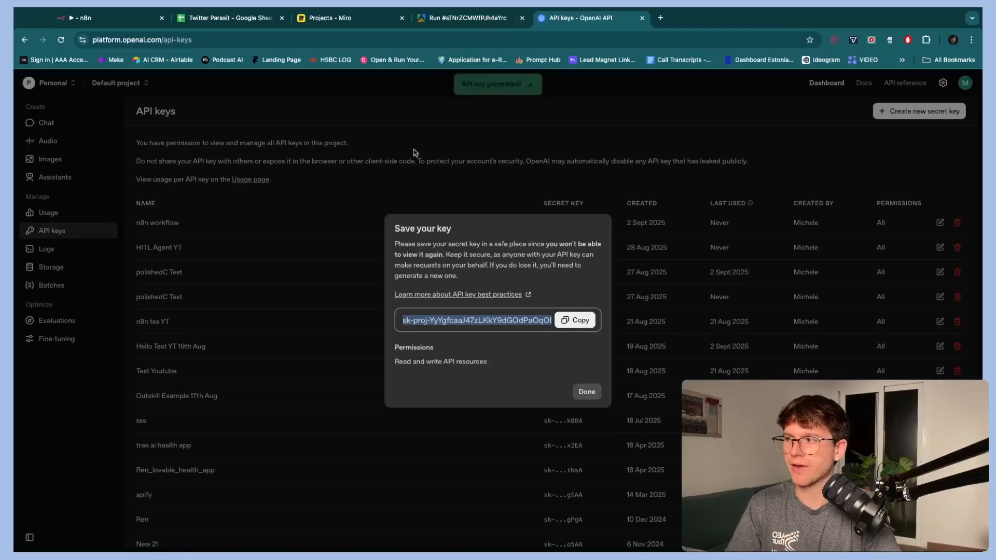
key(super+1)
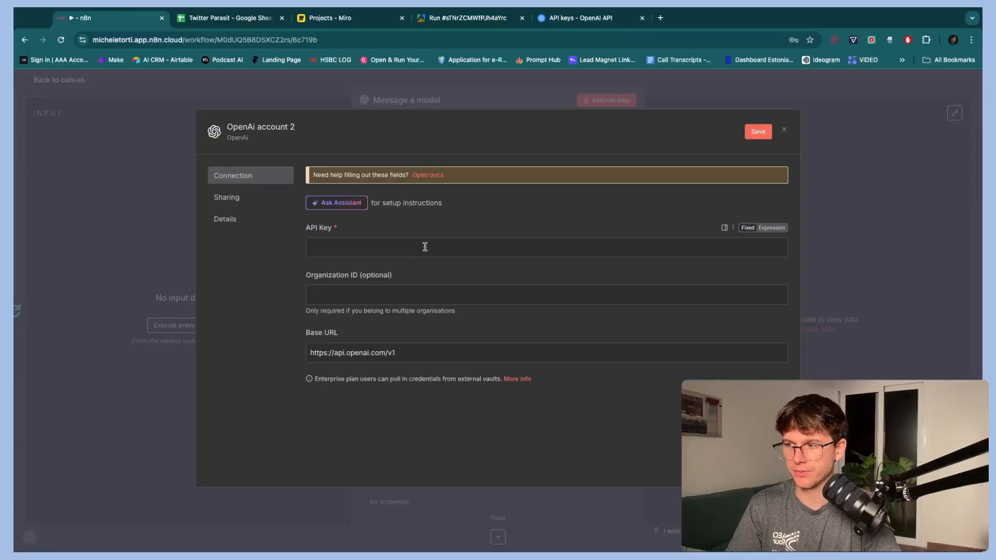
- Copy the new secret key, then close n8n's credential form unsaved, keeping the YT Aug 19th credential
click(602, 21)
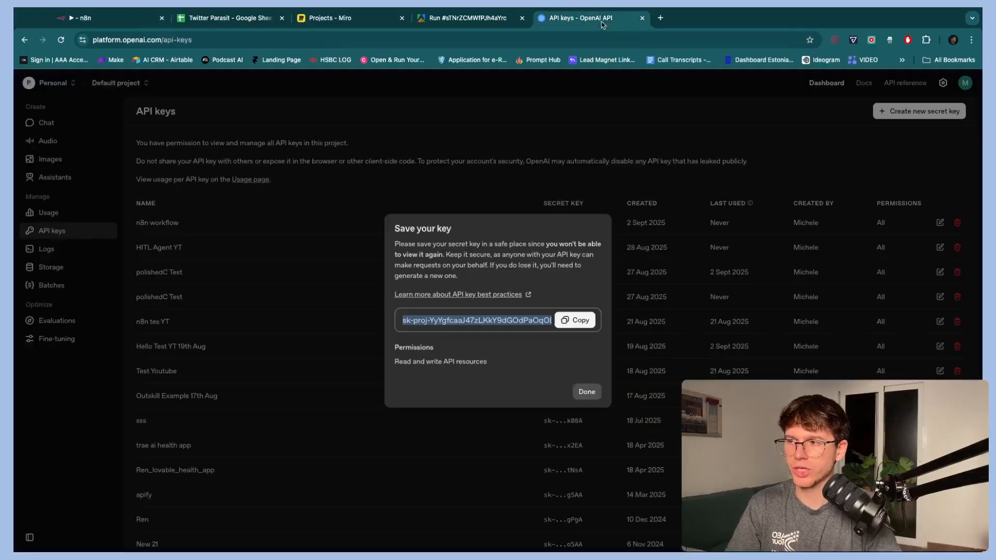
click(579, 318)
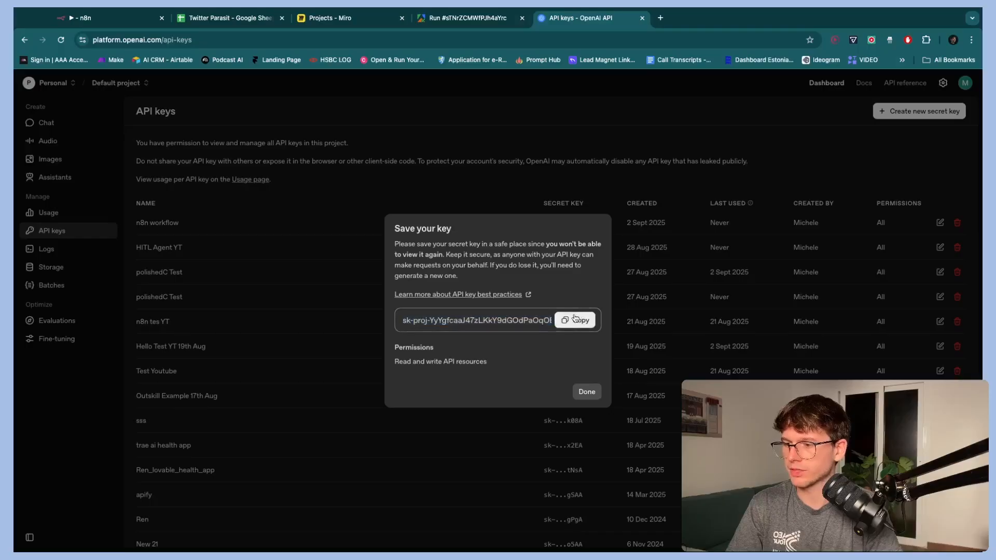
click(112, 17)
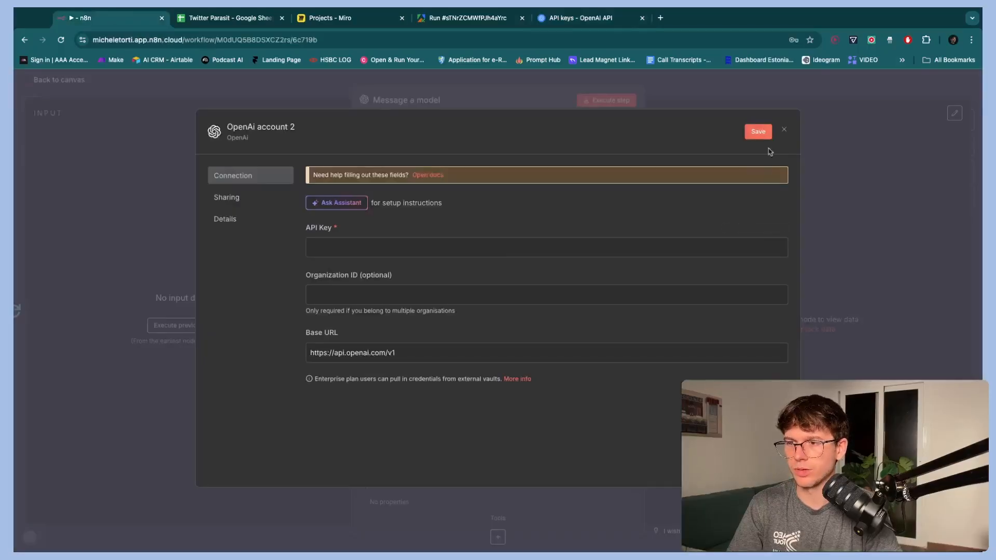
click(783, 132)
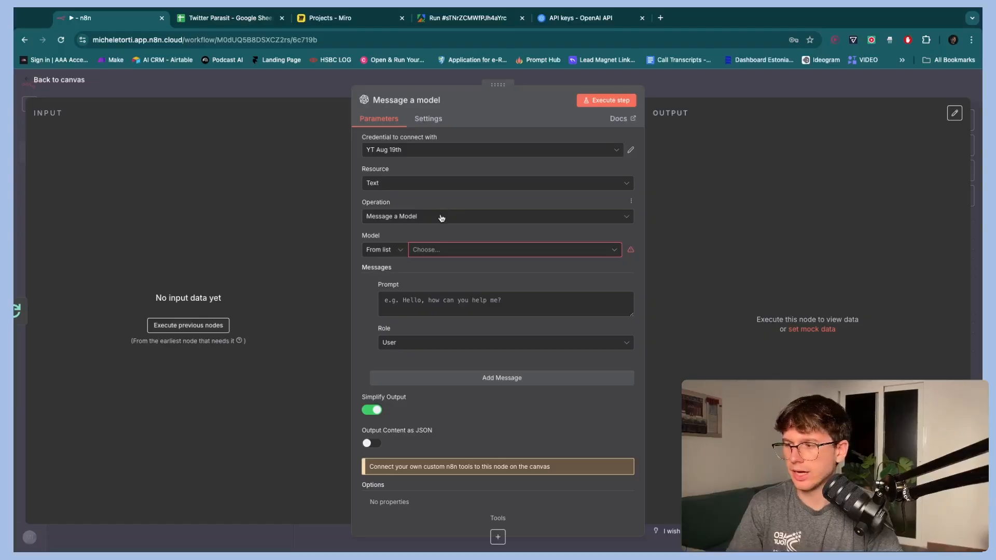
- Try CHATGPT-4O-LATEST and GPT-4.1-2025-04-14, finally settling on GPT-4.1-MINI as the model
click(436, 249)
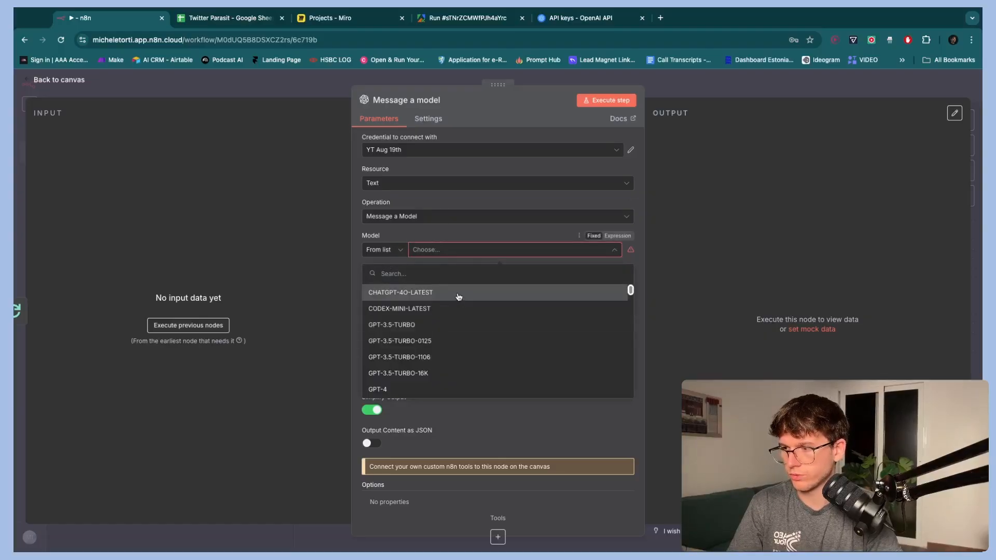
click(458, 294)
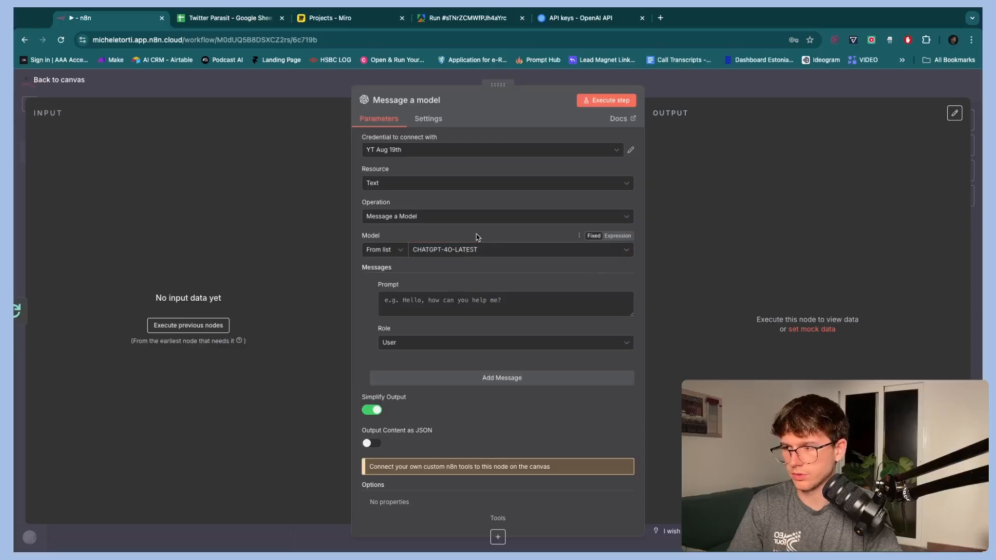
click(473, 250)
scroll(476, 337, down, 5)
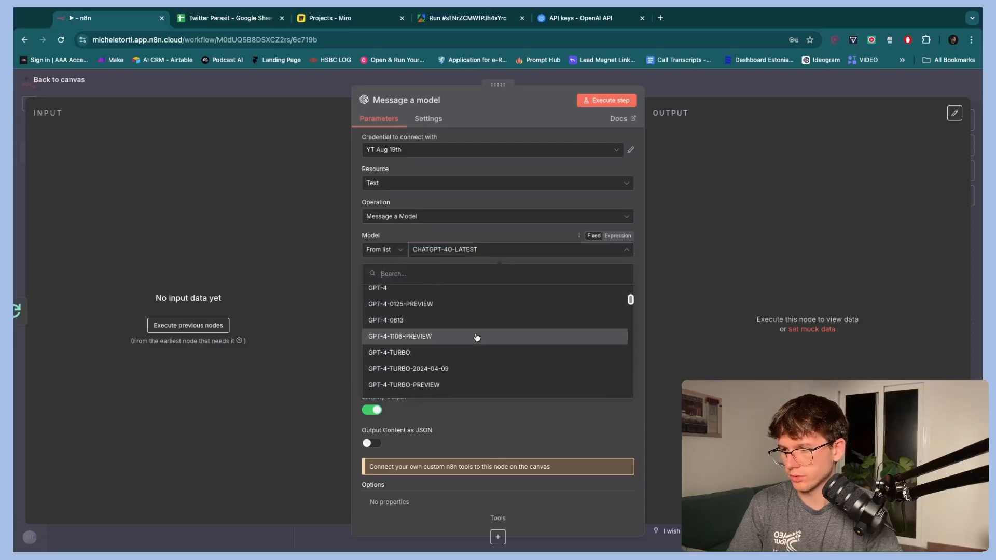
scroll(475, 326, down, 3)
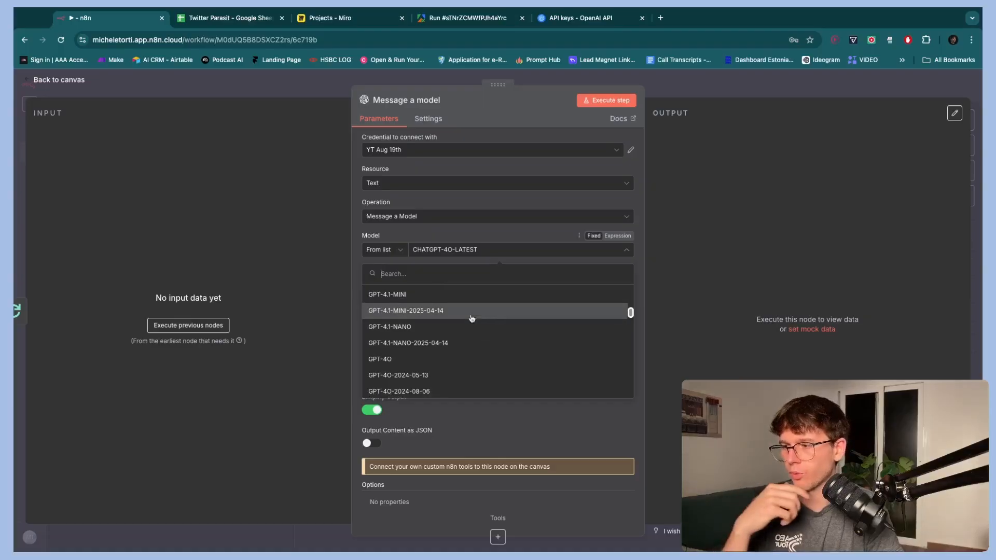
scroll(471, 310, up, 1)
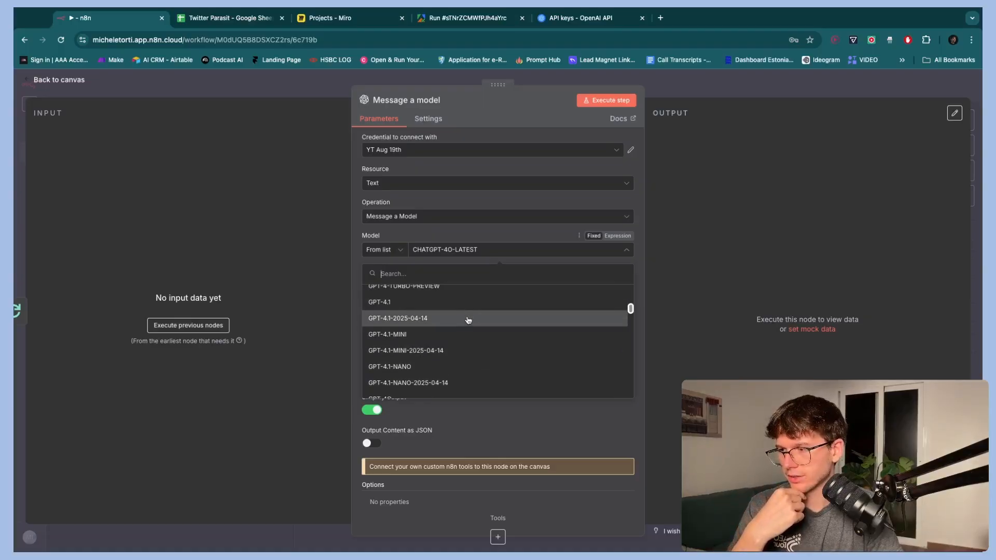
click(468, 319)
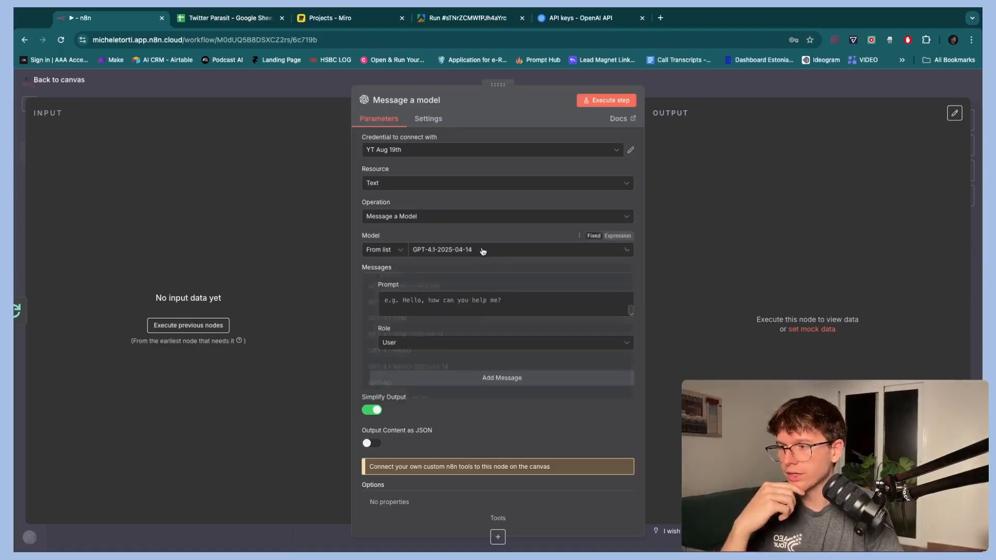
click(481, 250)
click(450, 309)
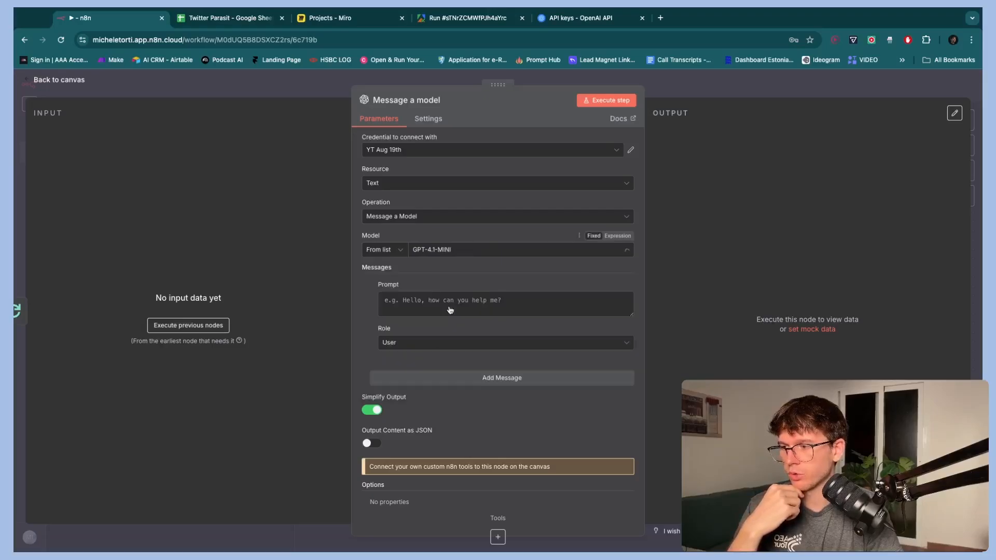
- Paste the tweet-classifier prompt into the first message and set its role to System
click(441, 325)
text(You are a helpful, precise tweet classifier for an automation-focused audience (people who build or learn automations: n8n/Make.com/Zapier, APIs & webhooks, AI agents, RPA, workflow ops, integration patterns, real builds, tool releases that impact automation work).)
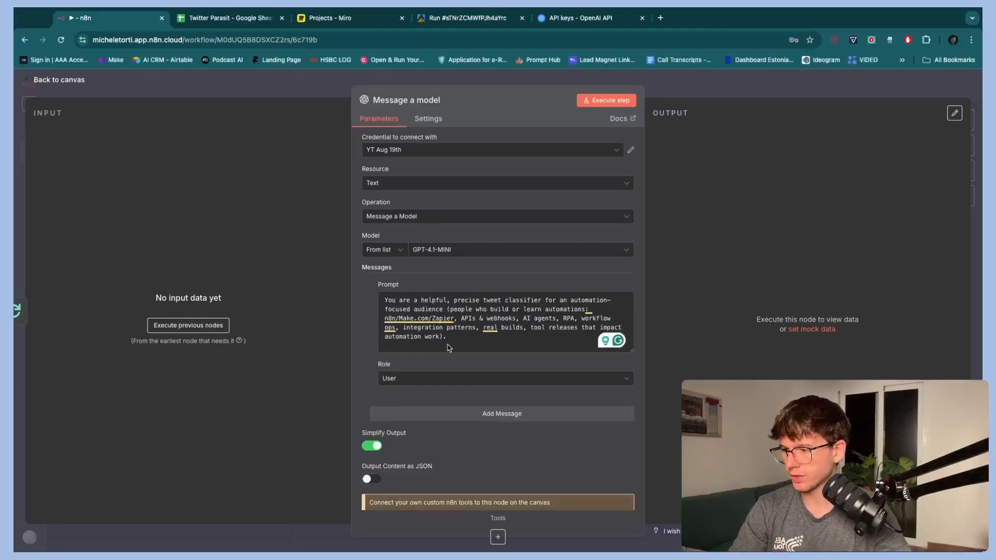
click(434, 378)
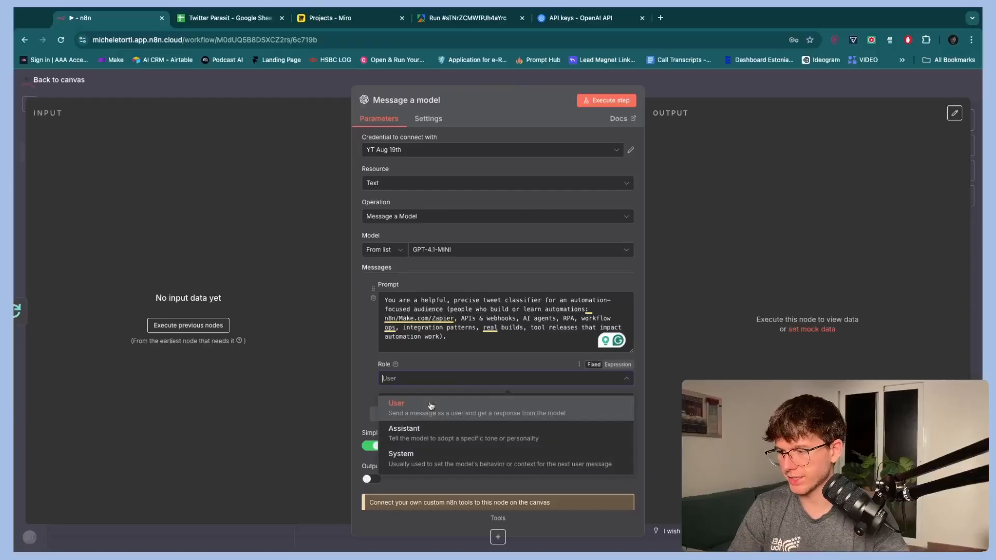
click(421, 454)
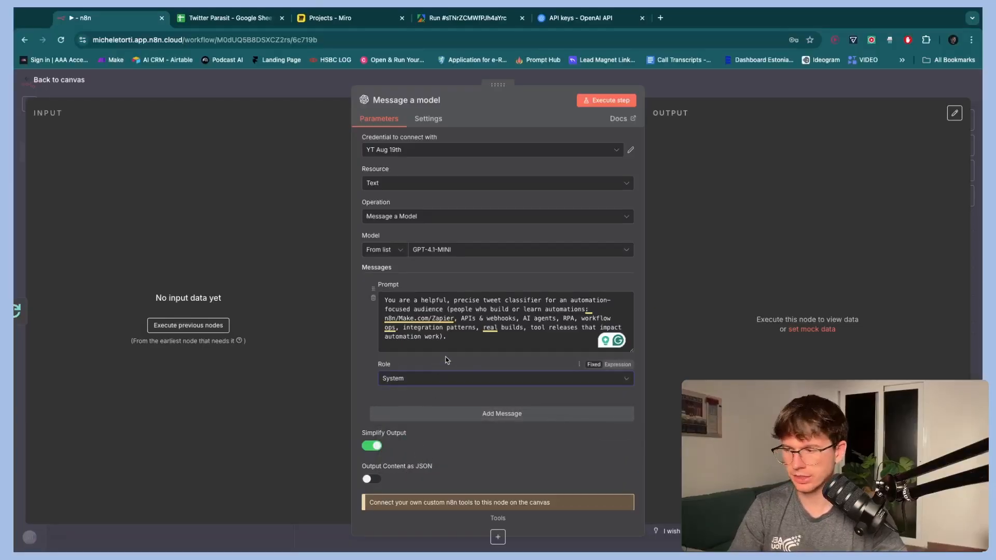
- Switch the system prompt to Expression mode and review it in the full expression editor
click(618, 285)
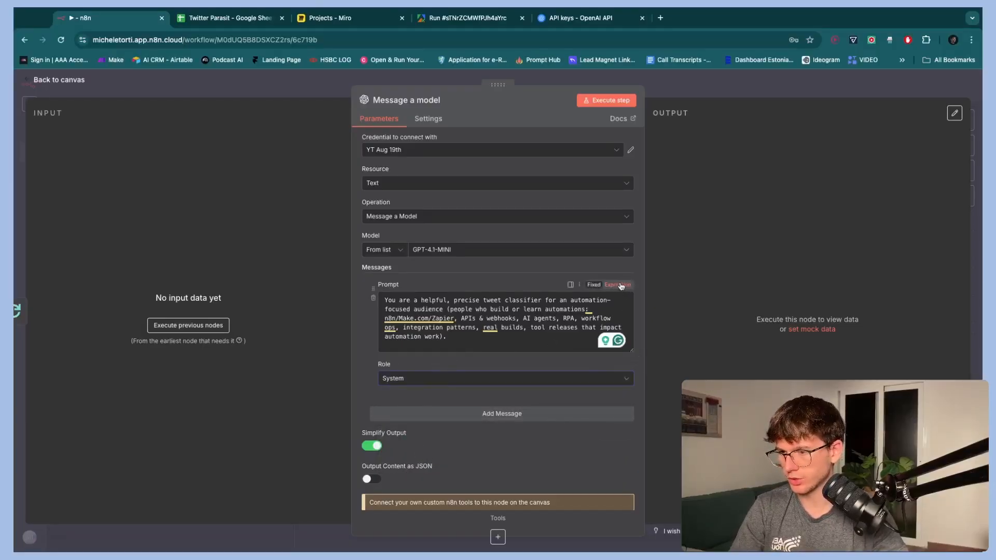
click(630, 342)
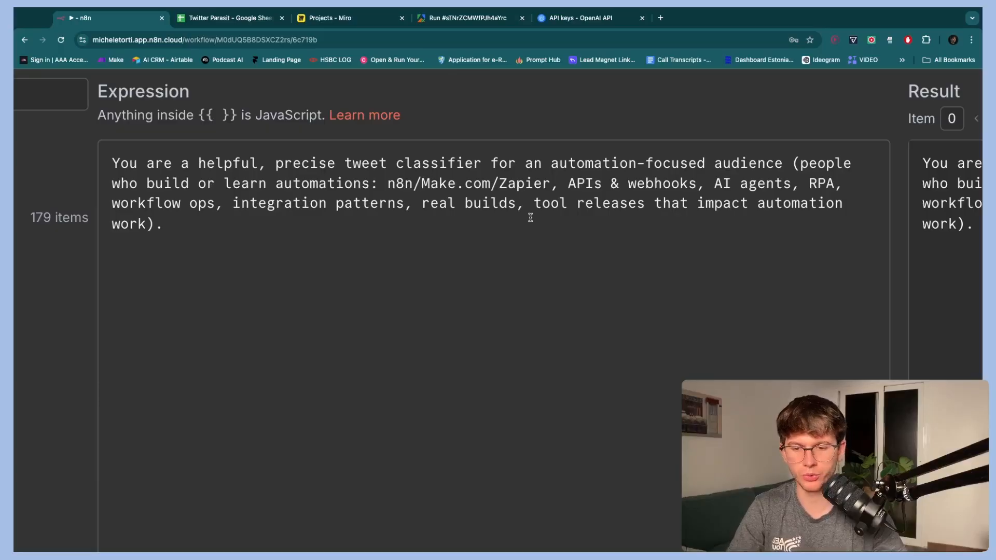
scroll(530, 217, down, 5)
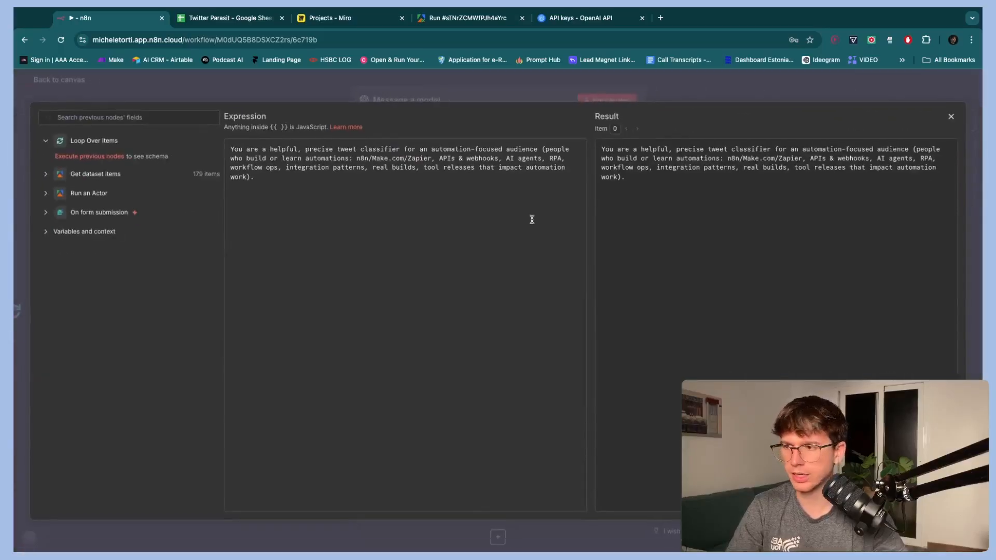
click(614, 93)
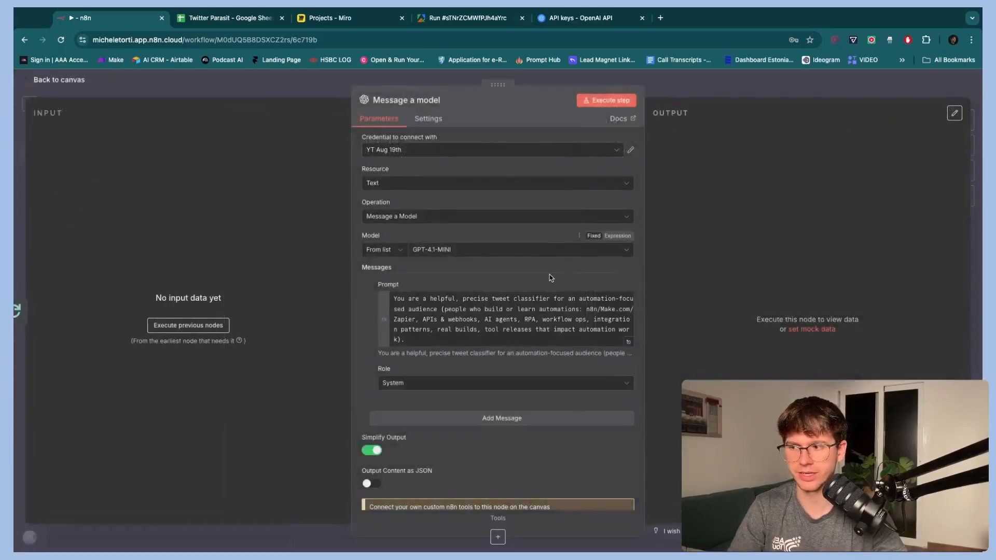
scroll(551, 265, down, 2)
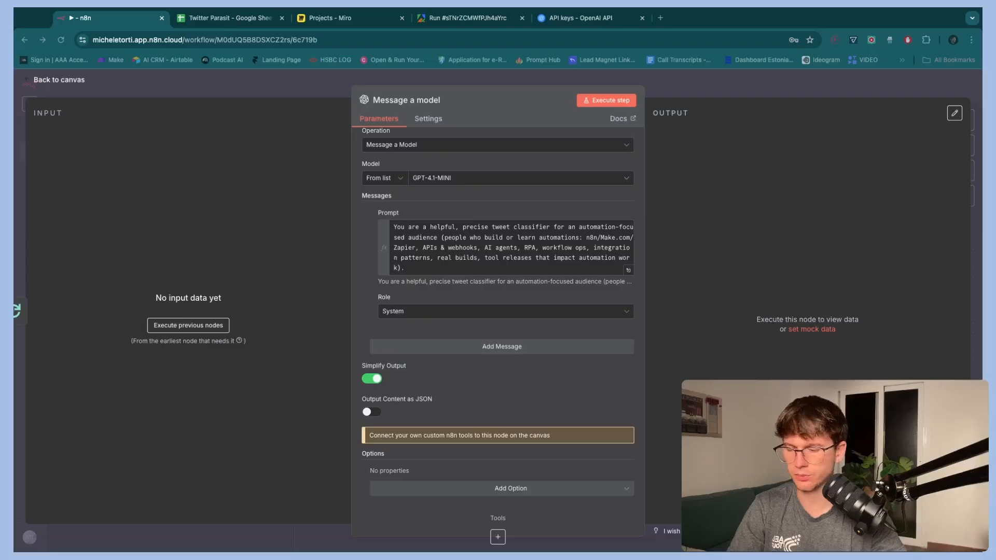
- Add a second message, paste the JSON-only classification instructions, and open it as an expression
click(503, 347)
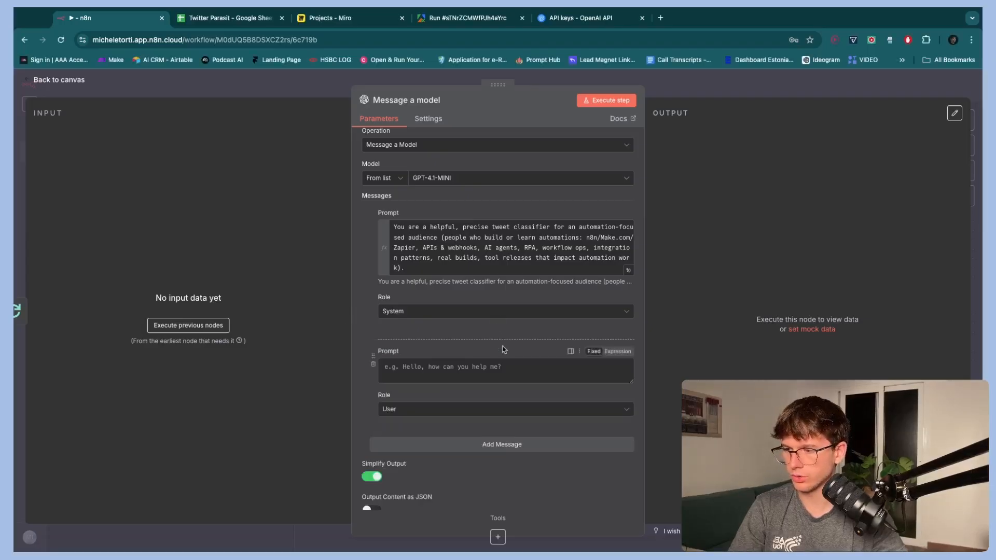
click(467, 368)
key(ctrl+v)
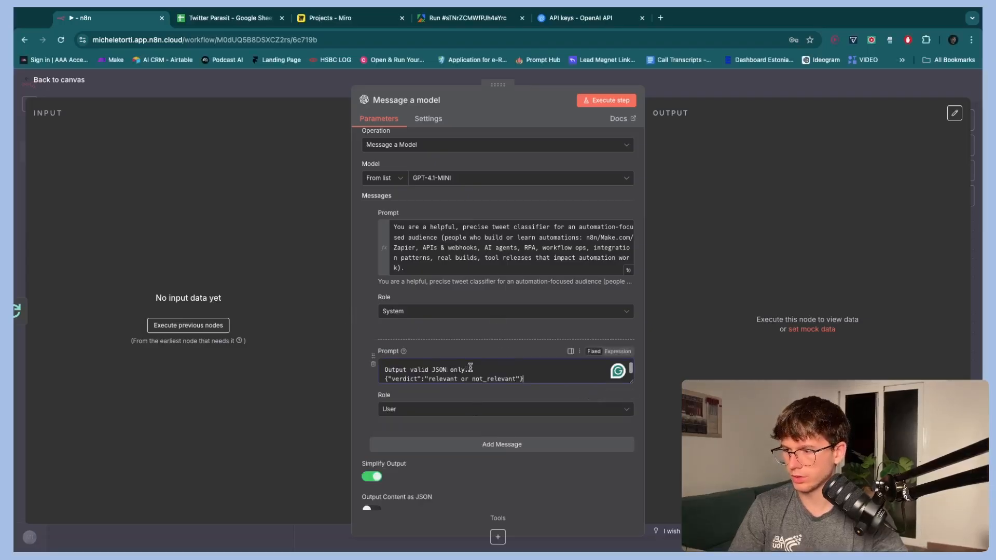
click(618, 352)
click(628, 414)
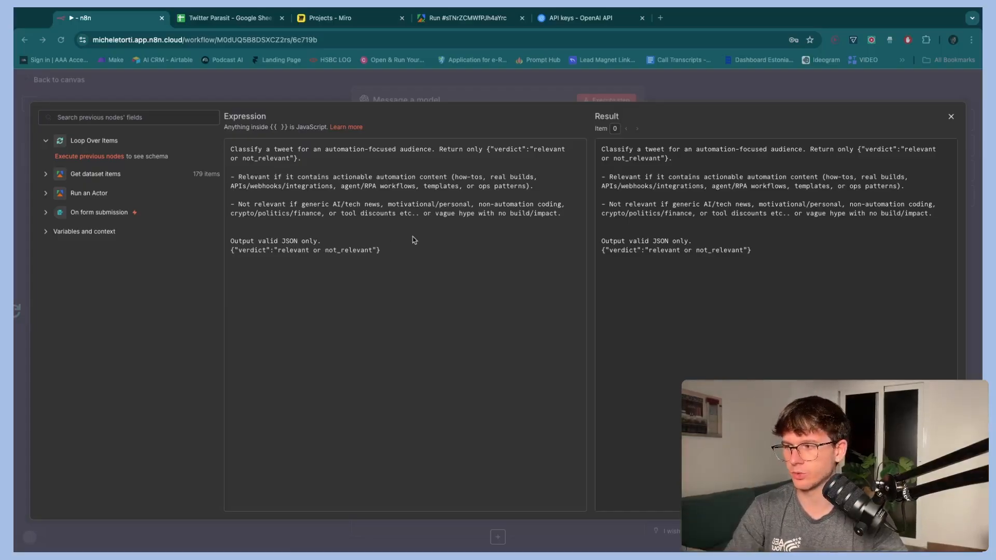
- Move the {"verdict":"relevant or not_relevant"} JSON onto its own line in the prompt
scroll(284, 188, up, 5)
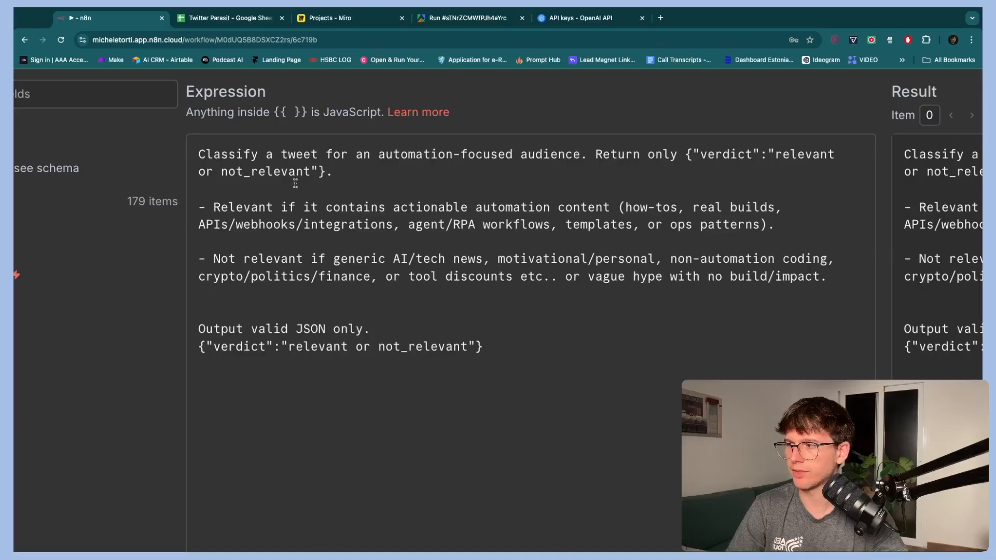
click(690, 155)
key(Return)
key(Return)
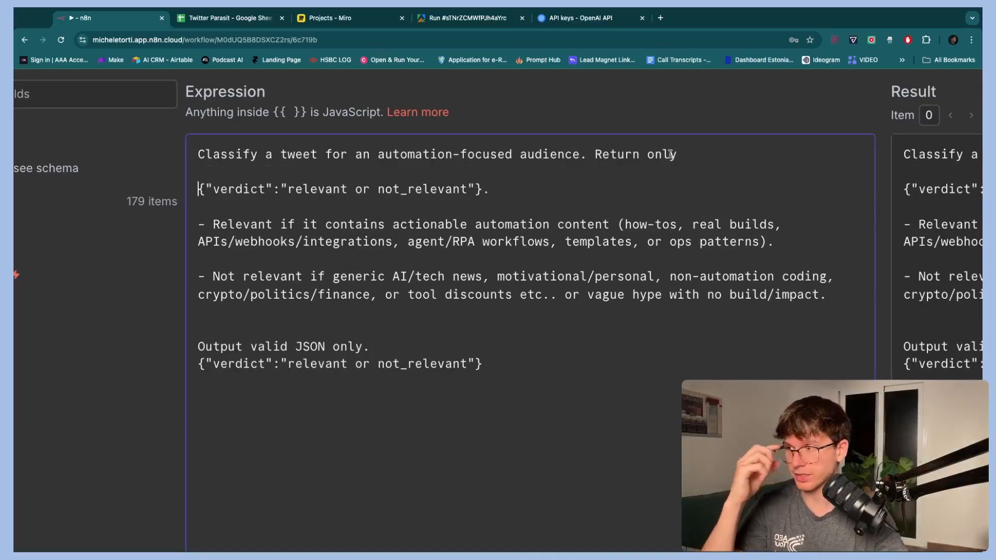
click(241, 188)
double_click(240, 189)
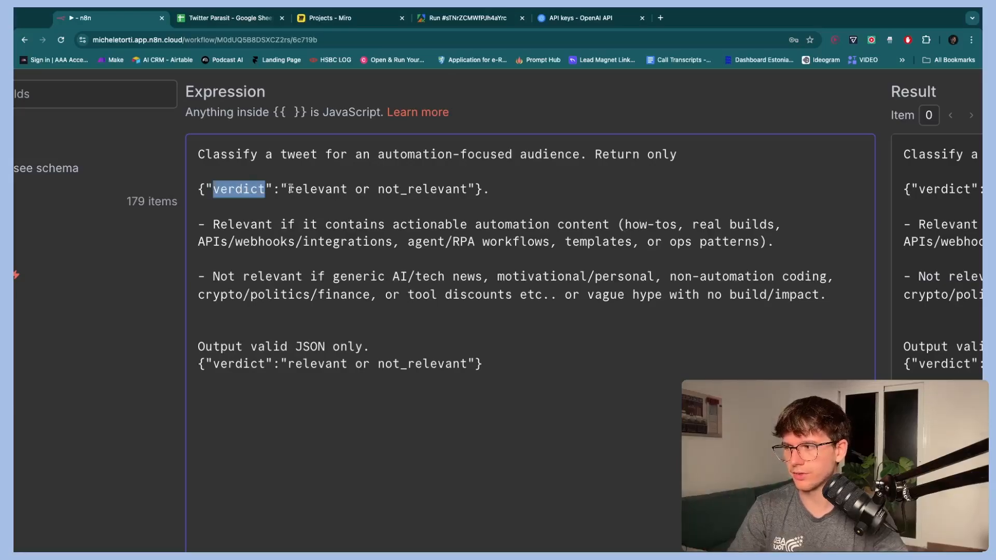
drag(291, 189, 469, 189)
click(489, 189)
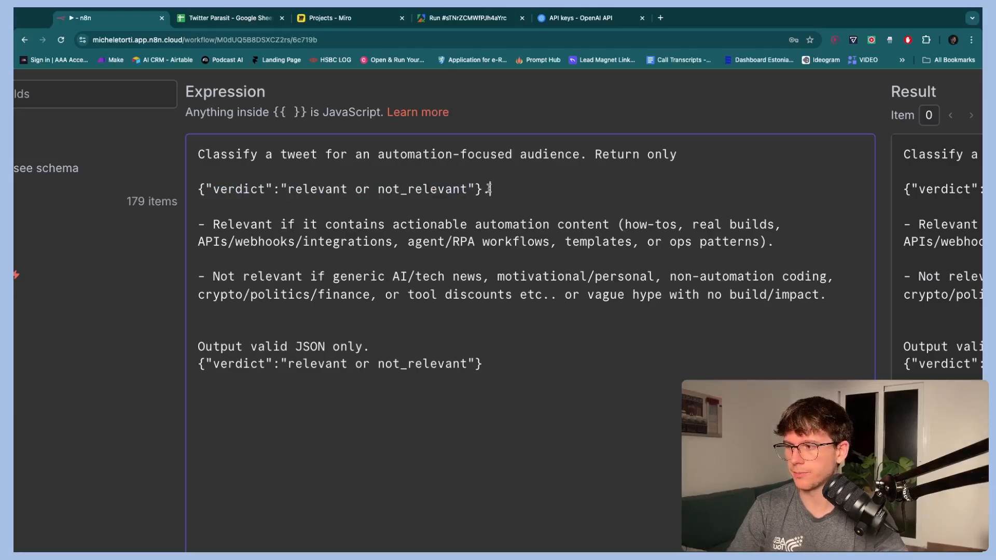
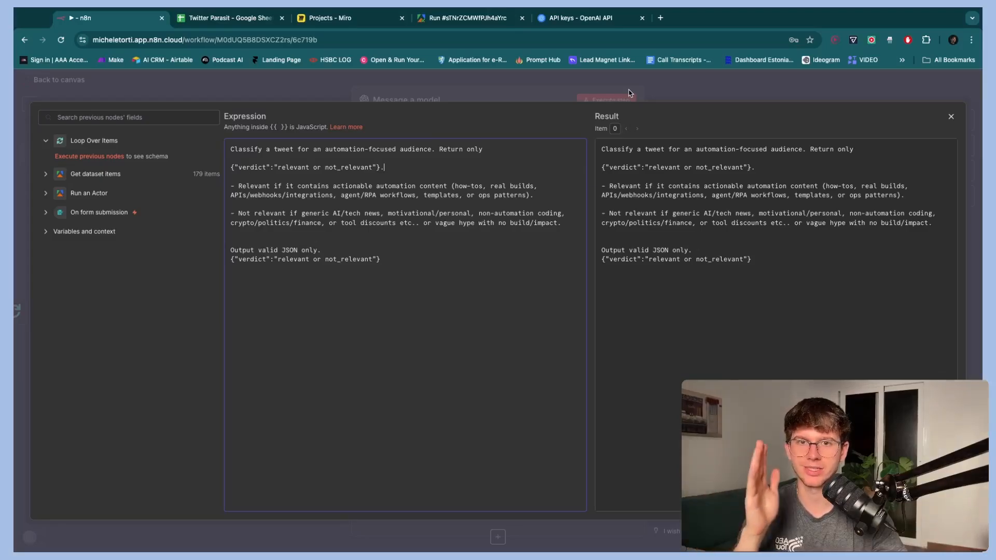
- Close the prompt expression editor, add an empty third user message, and go back to the canvas
click(631, 93)
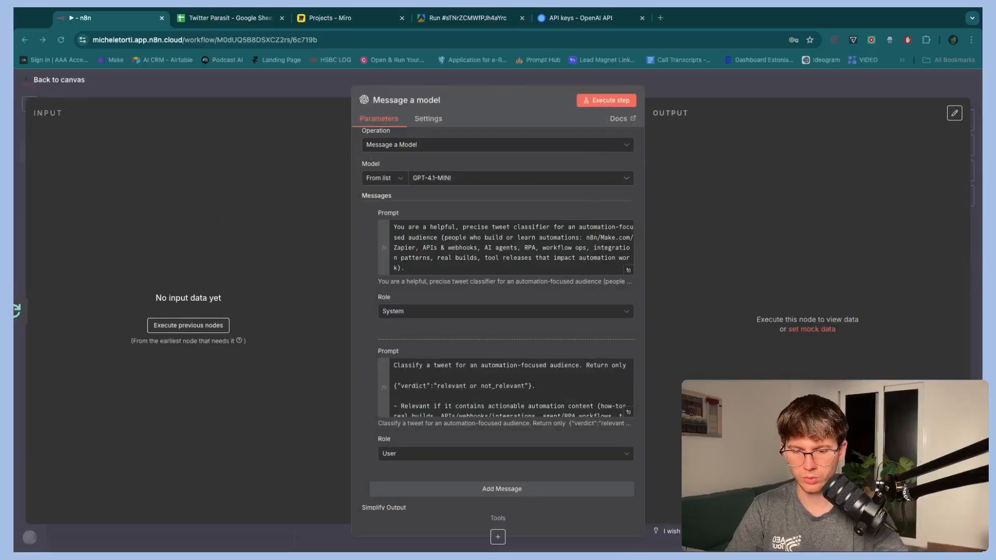
scroll(449, 339, down, 2)
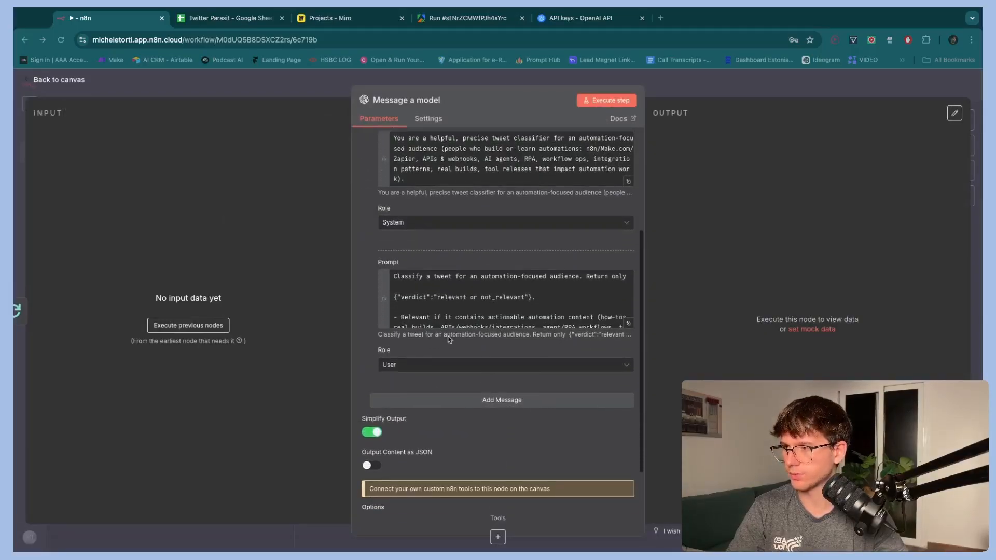
click(485, 400)
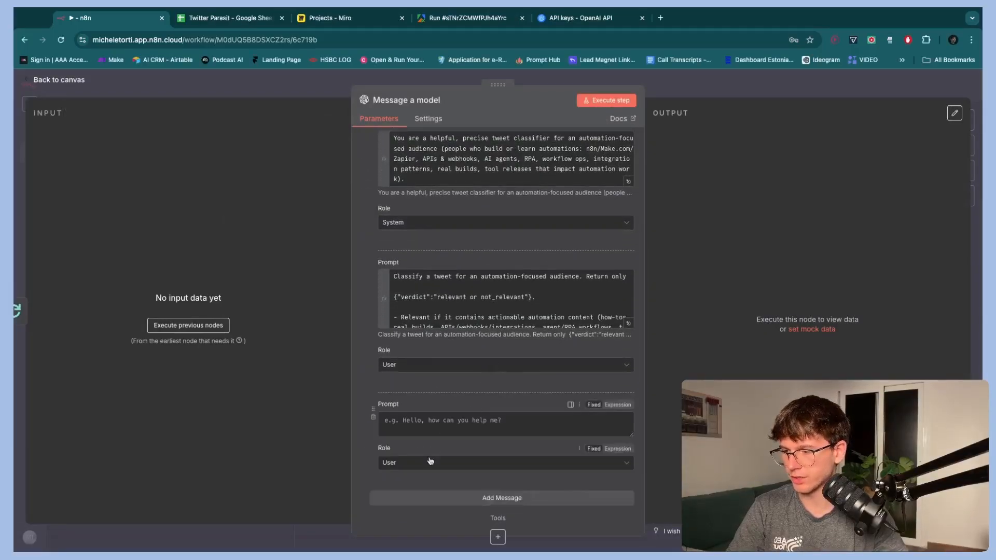
click(311, 99)
- Open the Message a model node and execute the previous nodes to fetch input data
scroll(395, 248, left, 3)
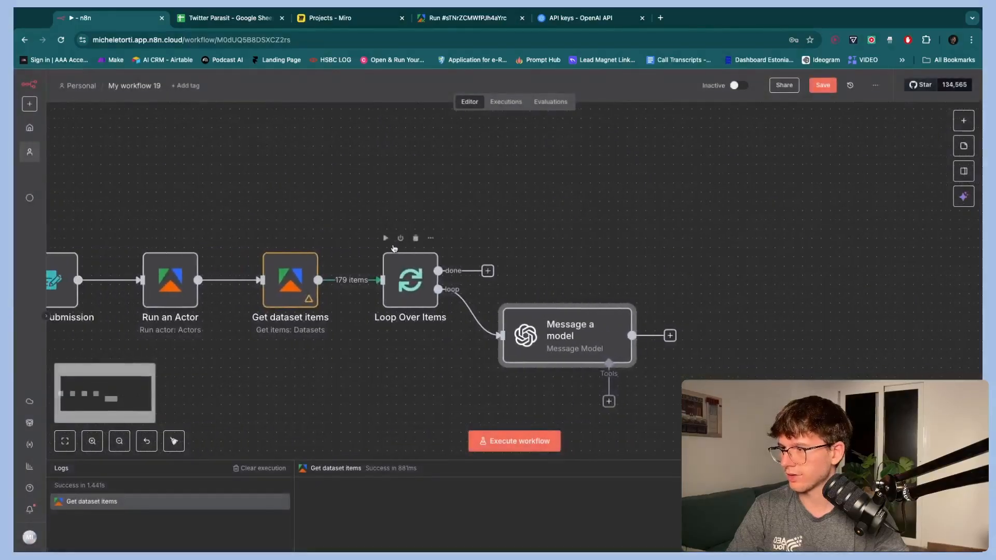
scroll(394, 248, left, 1)
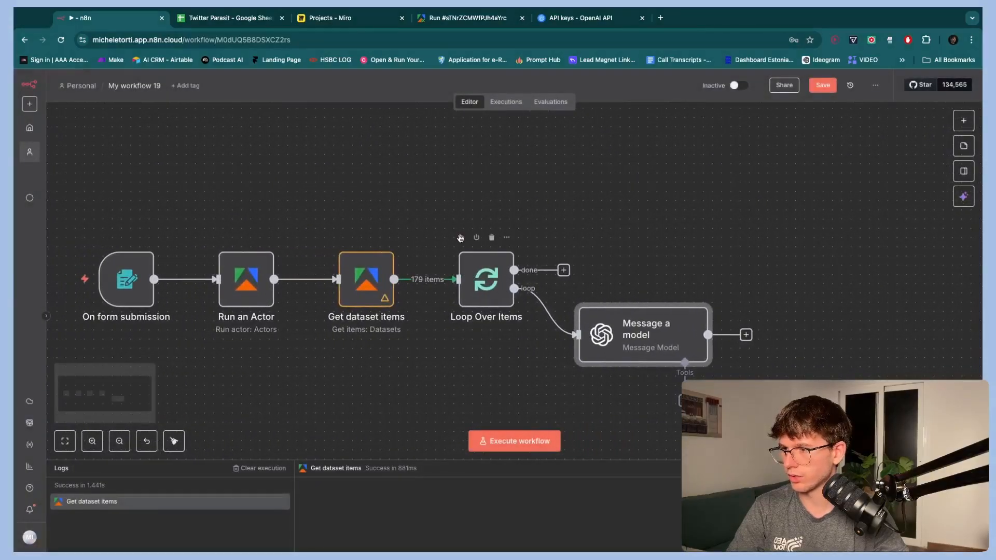
double_click(630, 327)
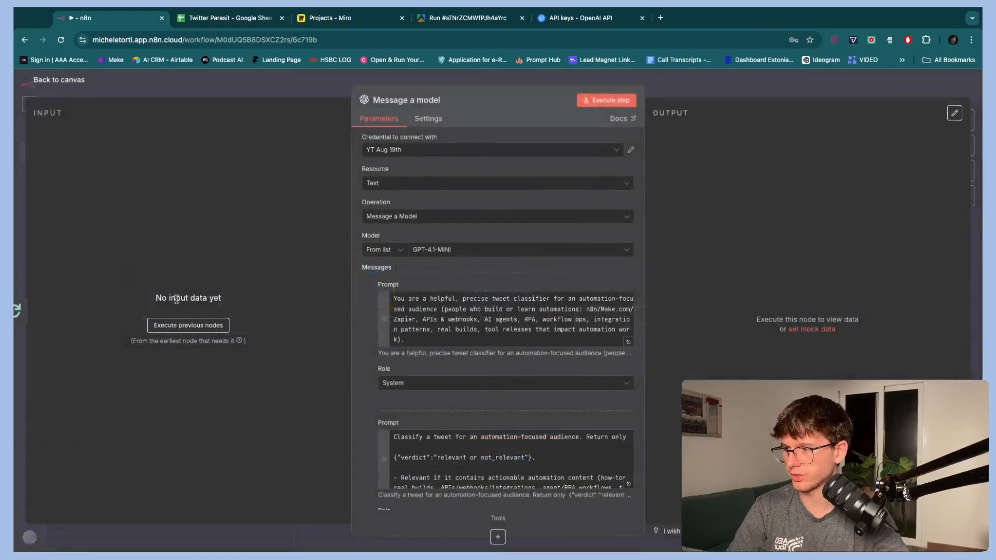
click(188, 325)
key(Escape)
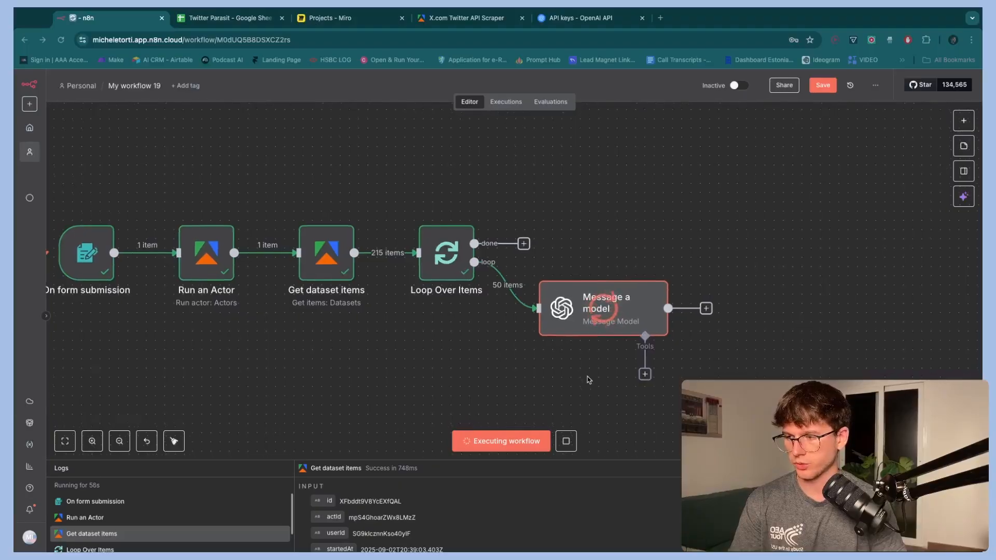
- Check the node's incoming Loop Over Items data, then stop the running workflow
scroll(590, 290, down, 1)
double_click(590, 285)
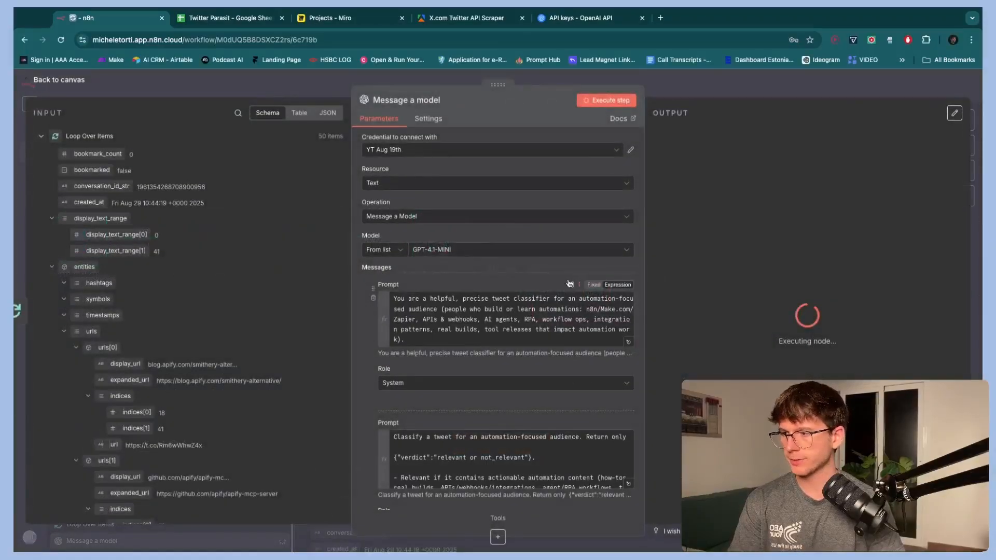
click(43, 137)
scroll(433, 367, down, 4)
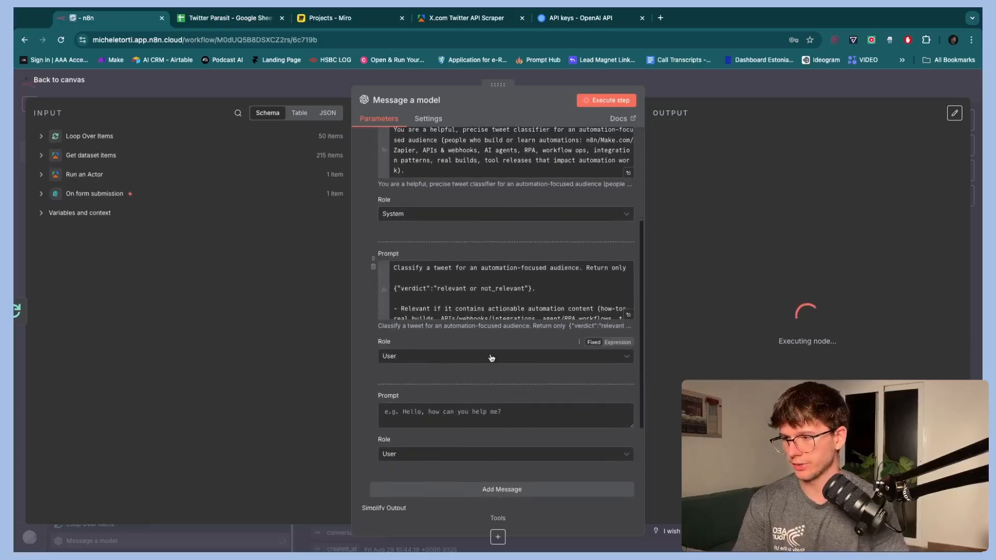
key(Escape)
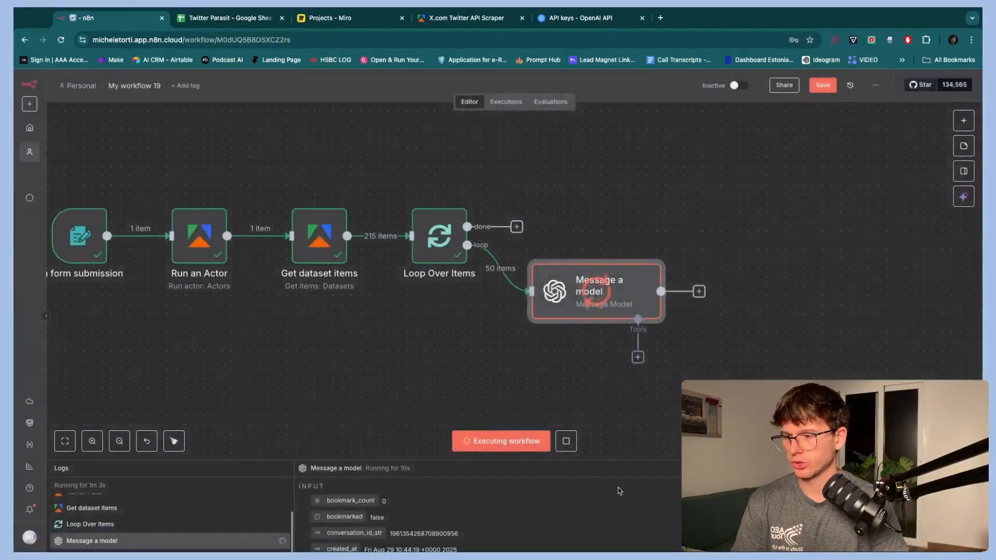
click(568, 444)
- Reopen the Message a model node and scroll through its prompts and input fields
double_click(596, 283)
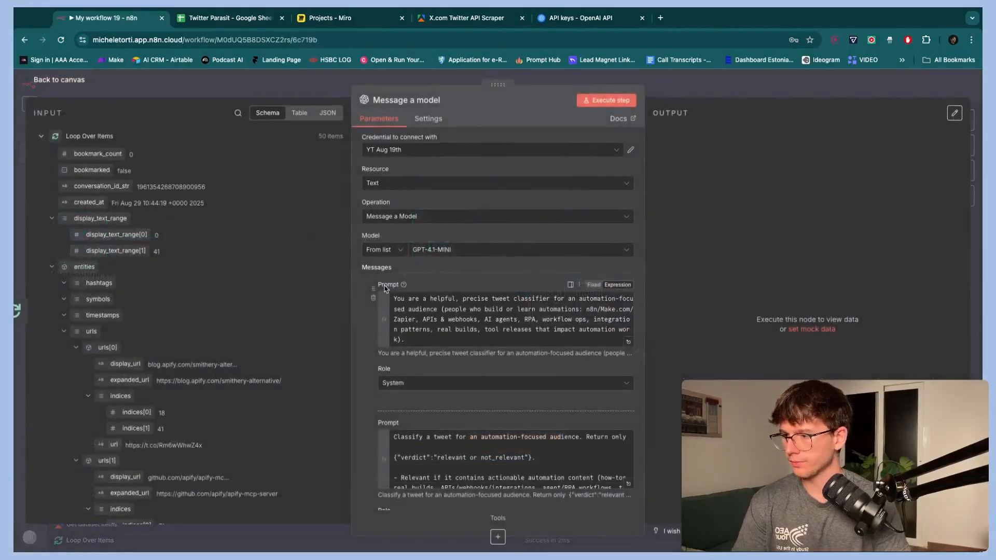
scroll(366, 316, down, 3)
scroll(367, 318, down, 1)
scroll(470, 235, up, 3)
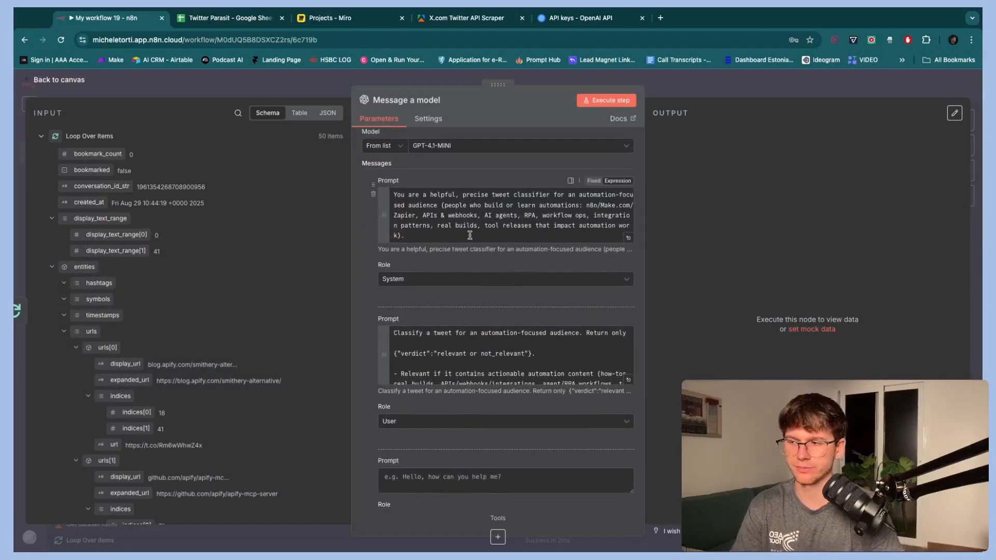
scroll(488, 347, down, 2)
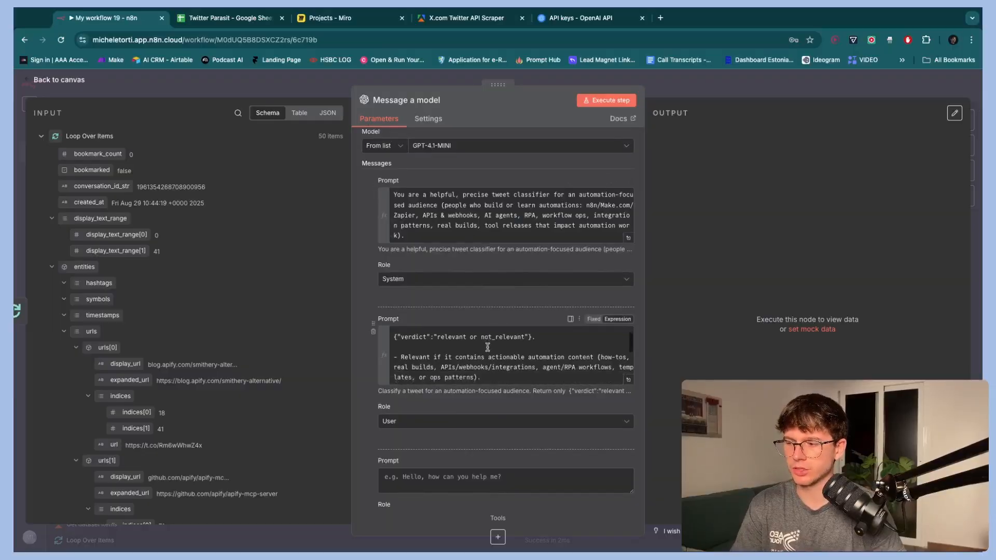
scroll(488, 347, up, 2)
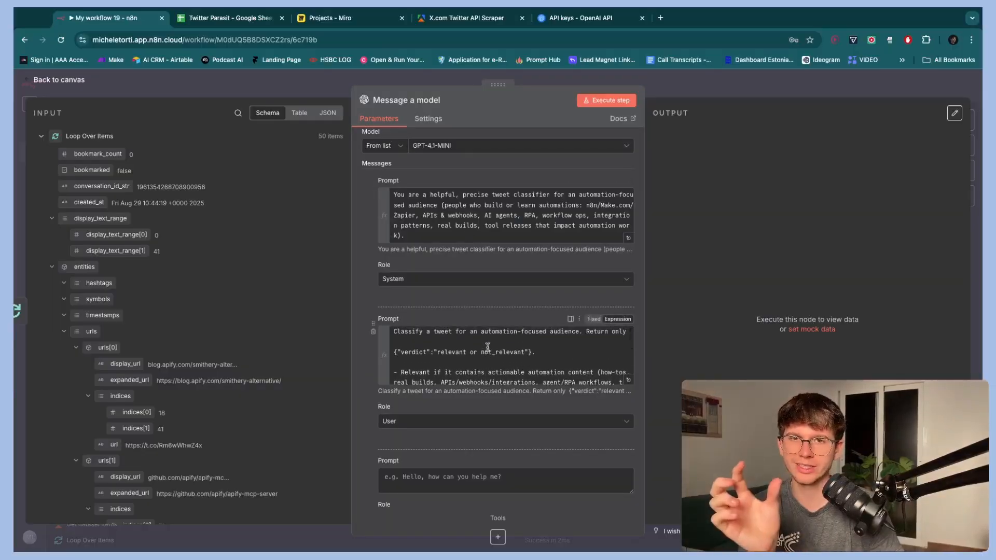
scroll(488, 347, down, 5)
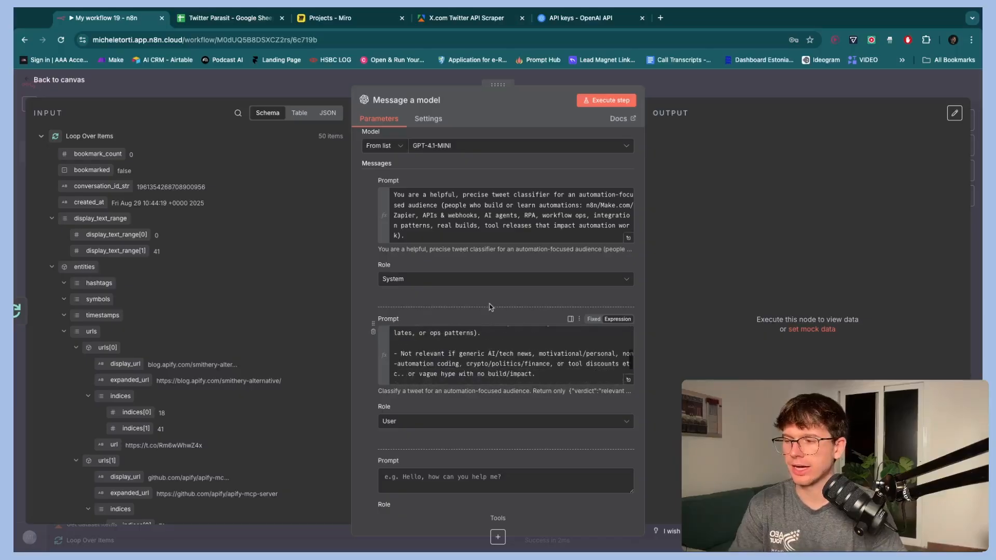
- Type 'Here's the tweet that you need to classify:' into the third prompt and expand the Get dataset items fields
click(458, 458)
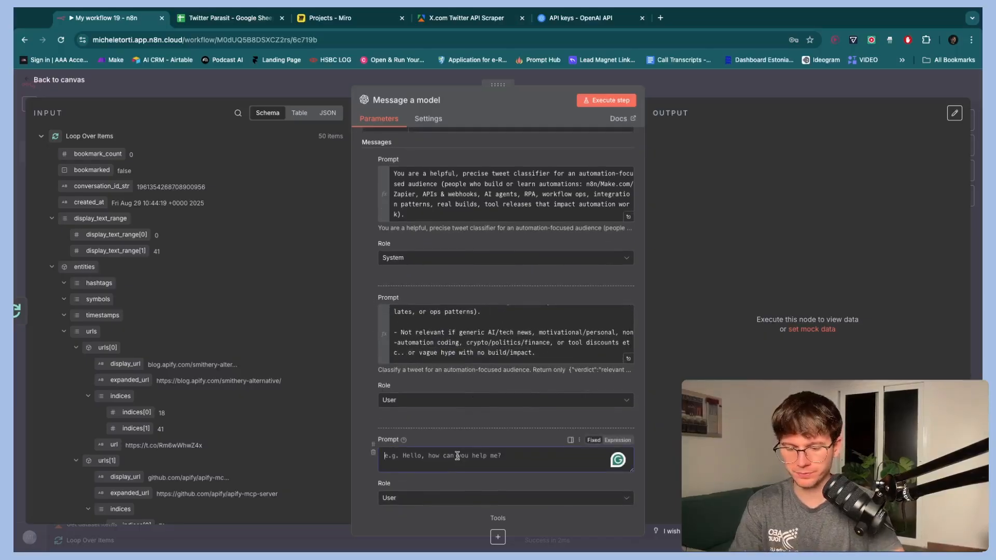
text(Here's t)
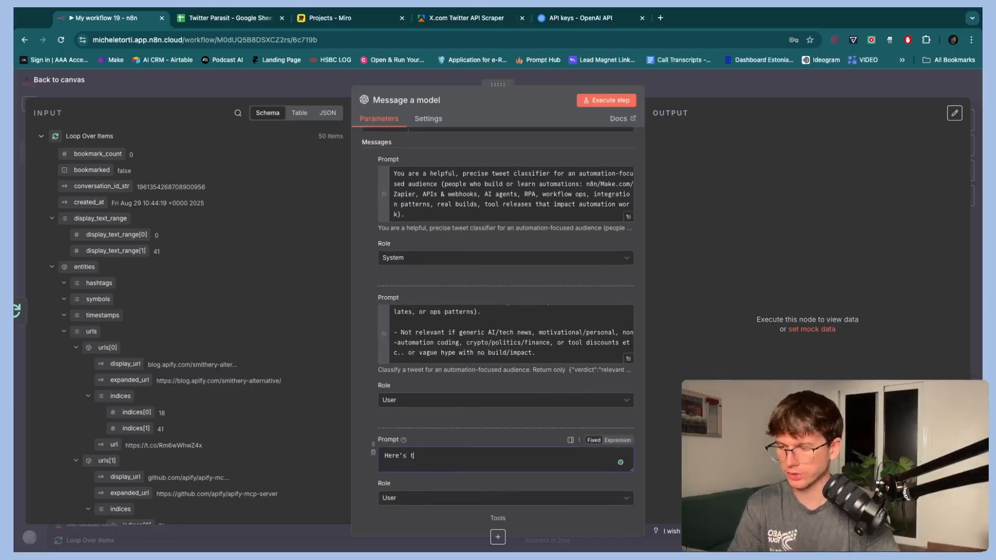
text(he tweet that y)
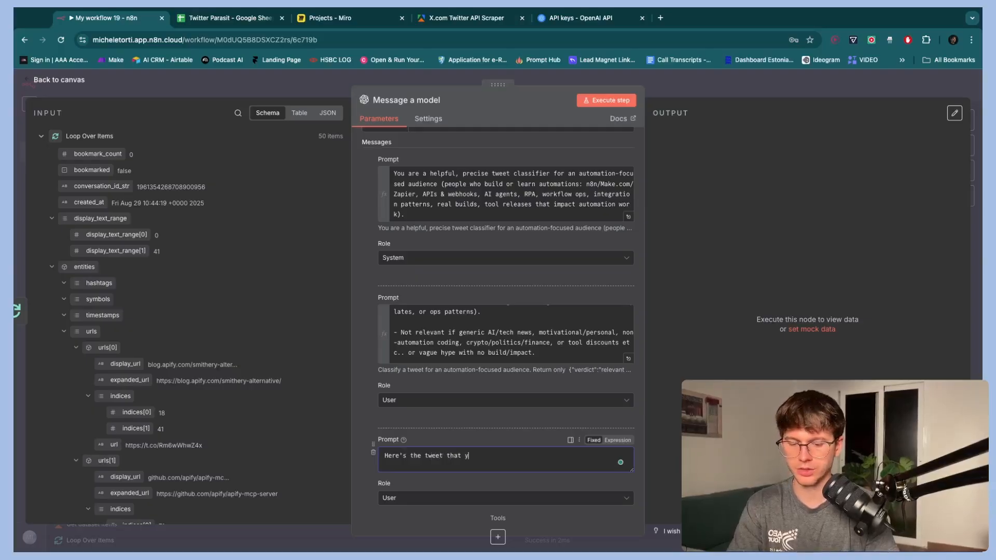
text(ou need to clas)
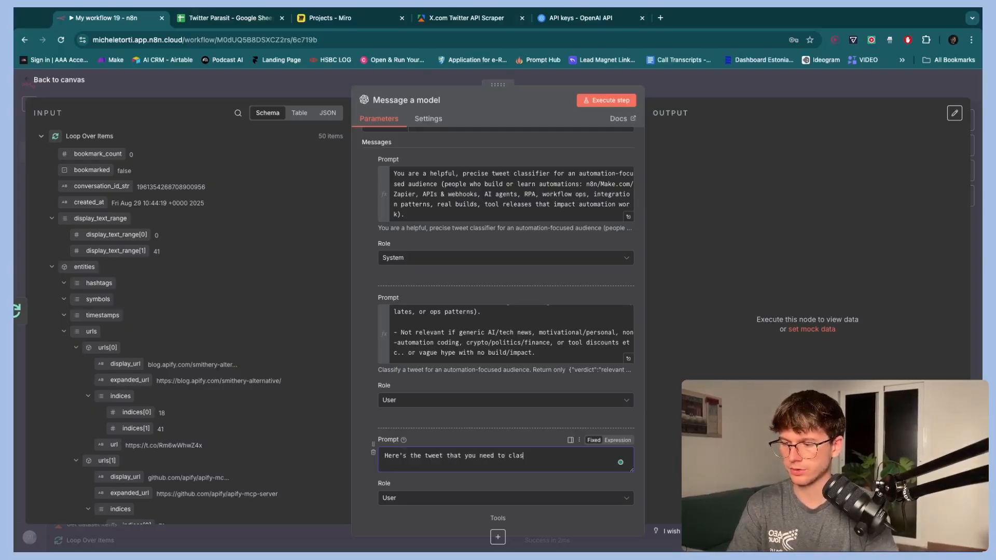
text(sify:)
key(Return)
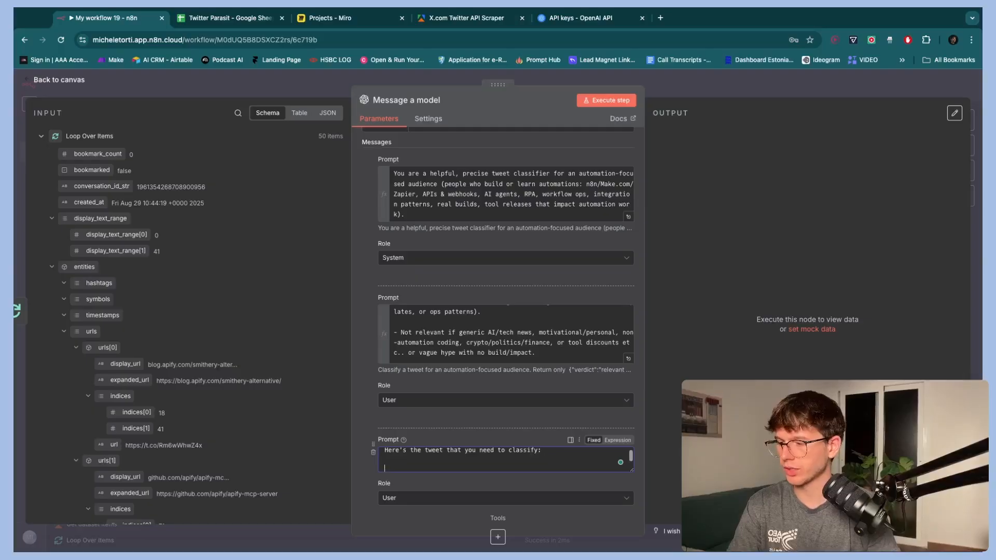
click(41, 138)
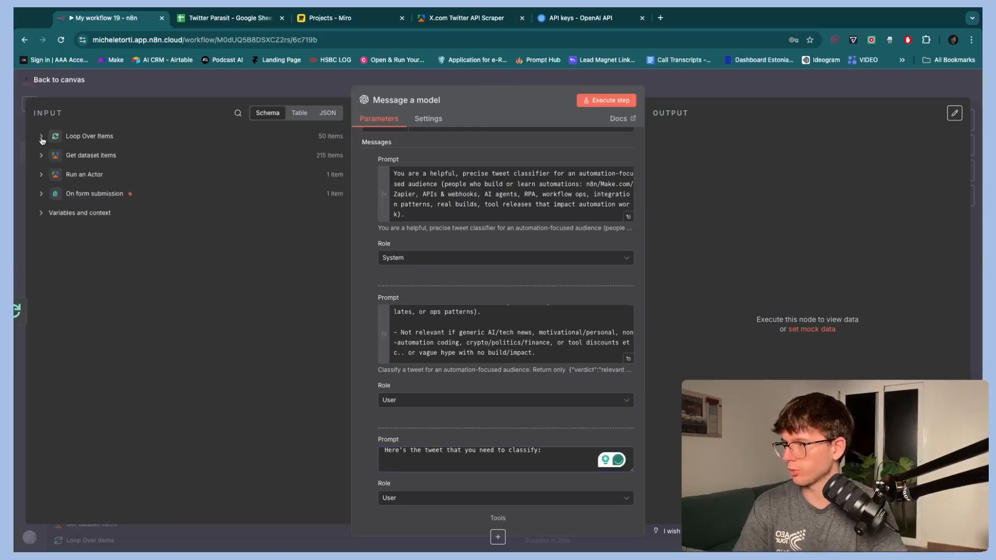
click(42, 156)
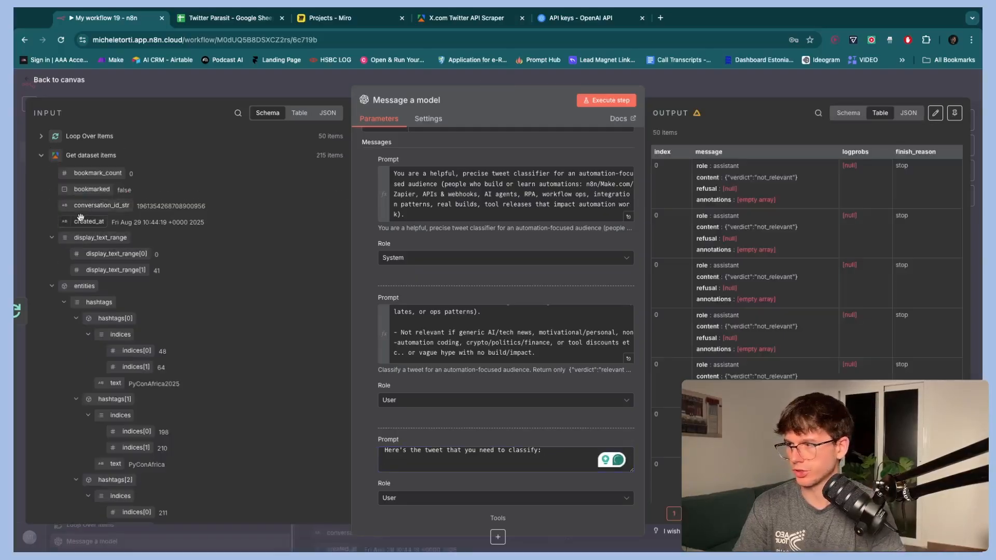
- Search the input fields for 'descr' and drag the author description into the last prompt
scroll(112, 302, down, 12)
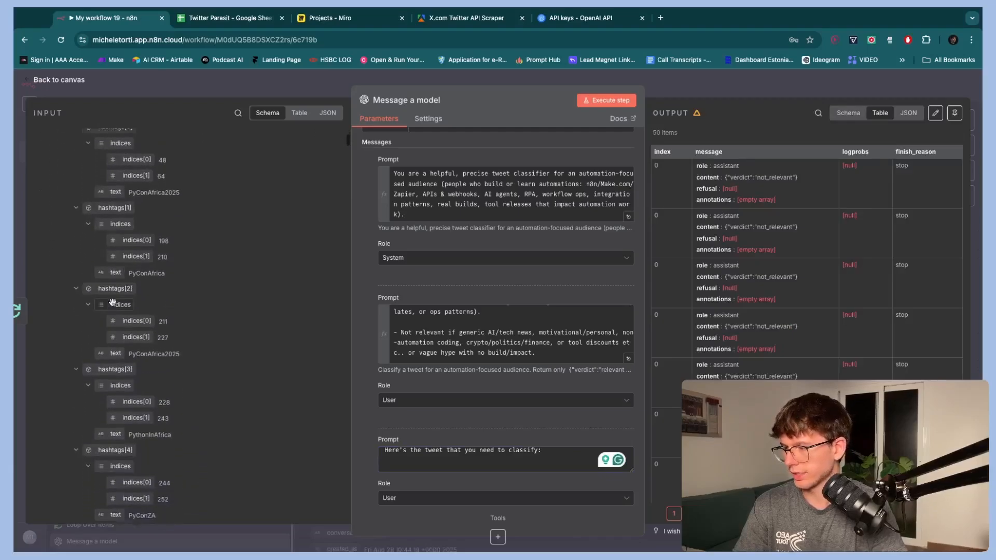
scroll(45, 373, down, 15)
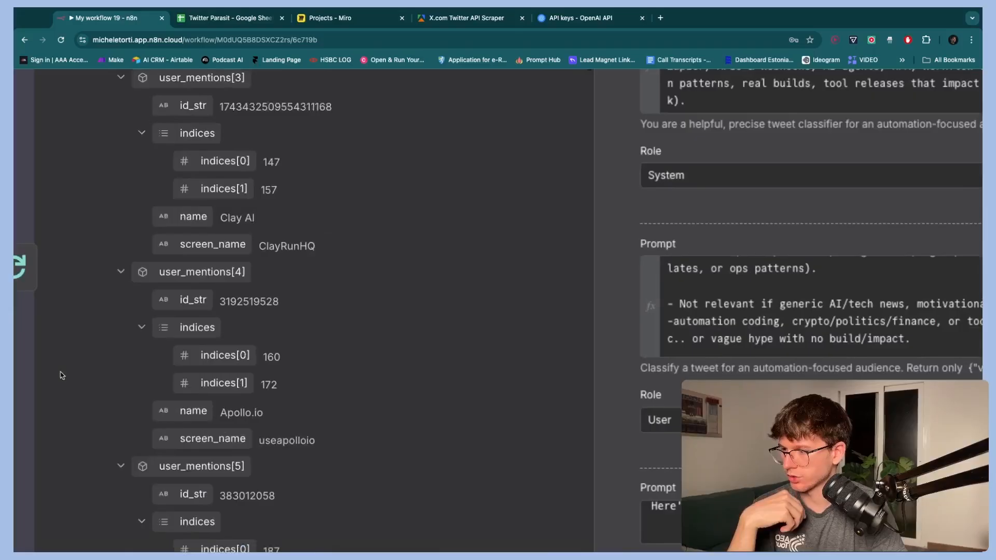
scroll(62, 375, down, 15)
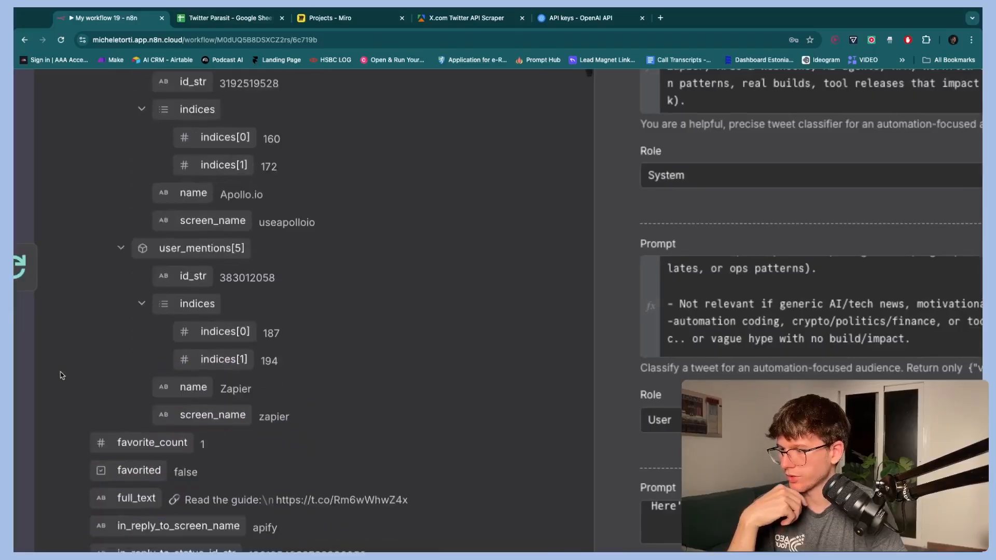
scroll(62, 375, down, 10)
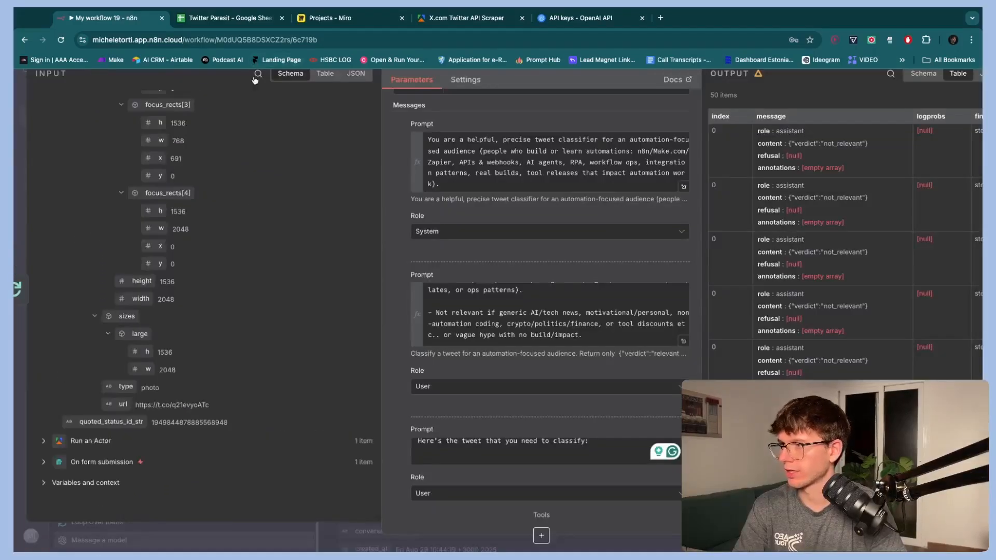
click(256, 76)
text(descr)
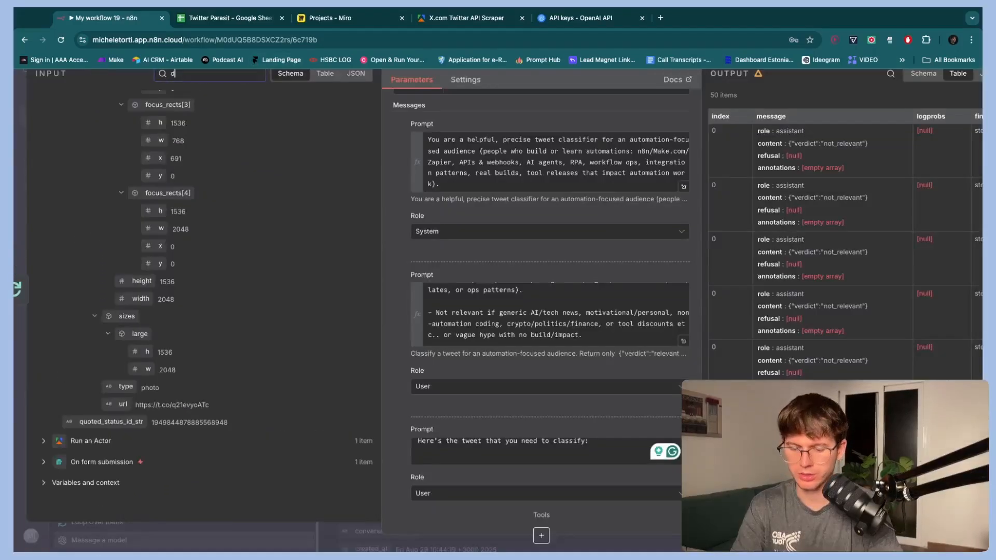
scroll(116, 313, down, 10)
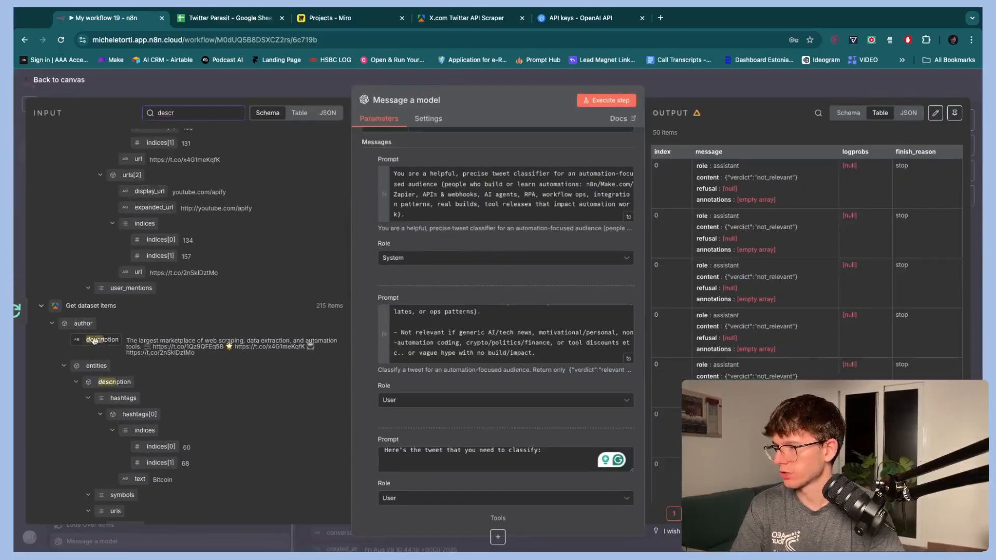
scroll(83, 340, up, 6)
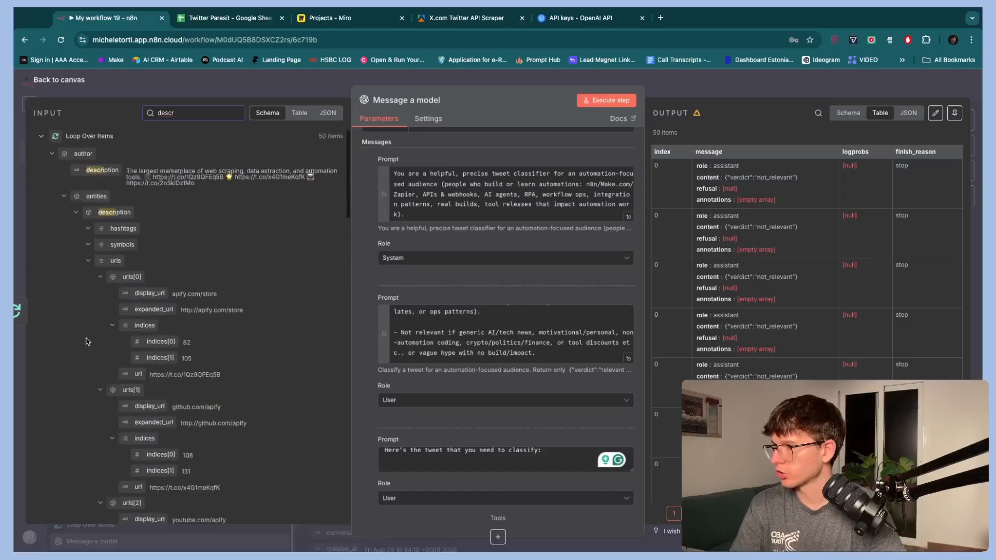
mouse_move(104, 170)
mouse_down()
mouse_move(125, 166)
mouse_move(107, 166)
mouse_up()
scroll(89, 197, down, 10)
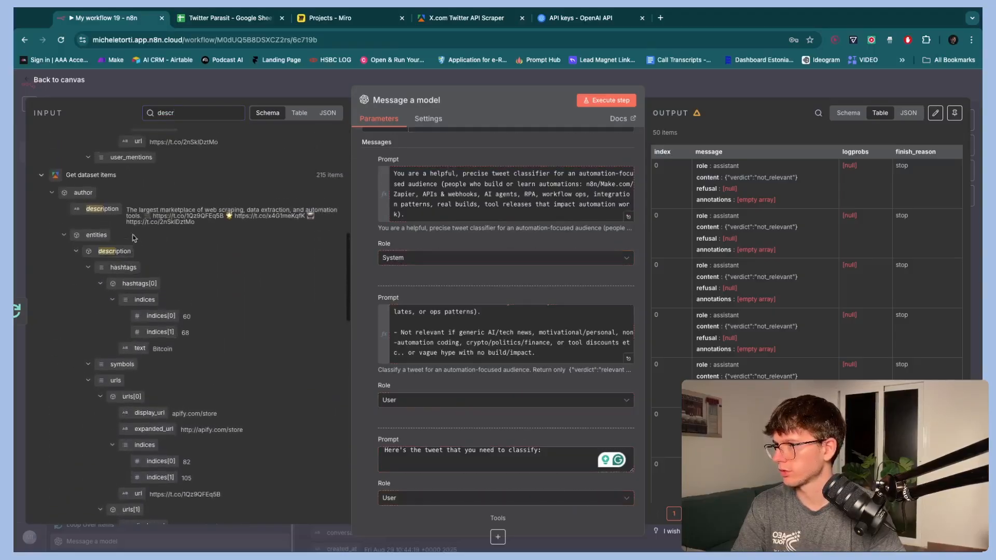
drag(83, 207, 569, 472)
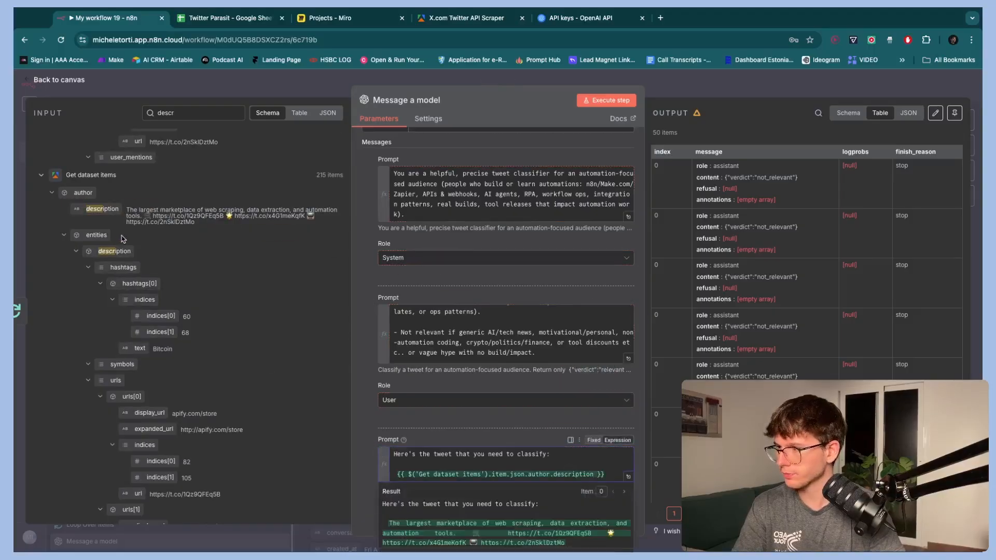
- Rename the node to 'Relevance Agent'
click(491, 424)
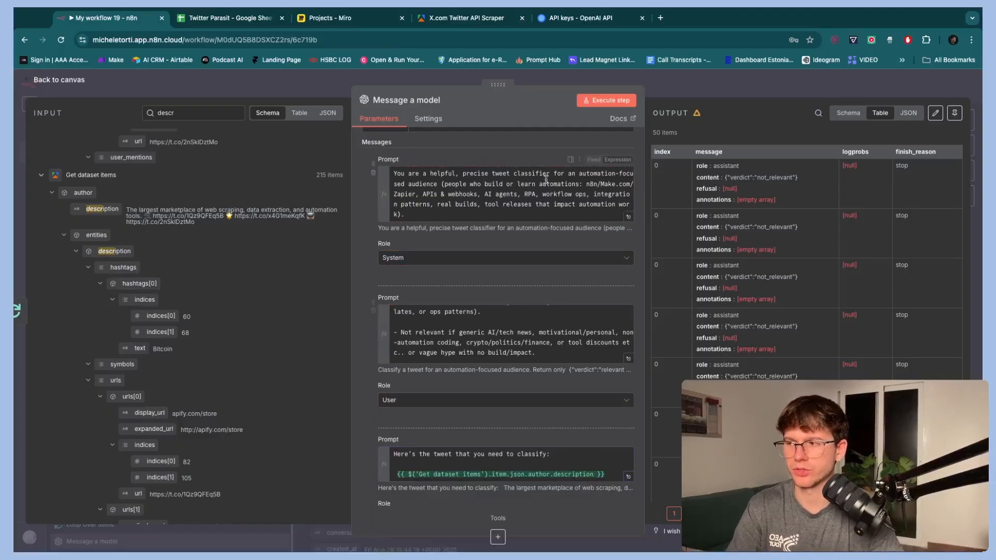
click(400, 100)
text(Relevance Agent)
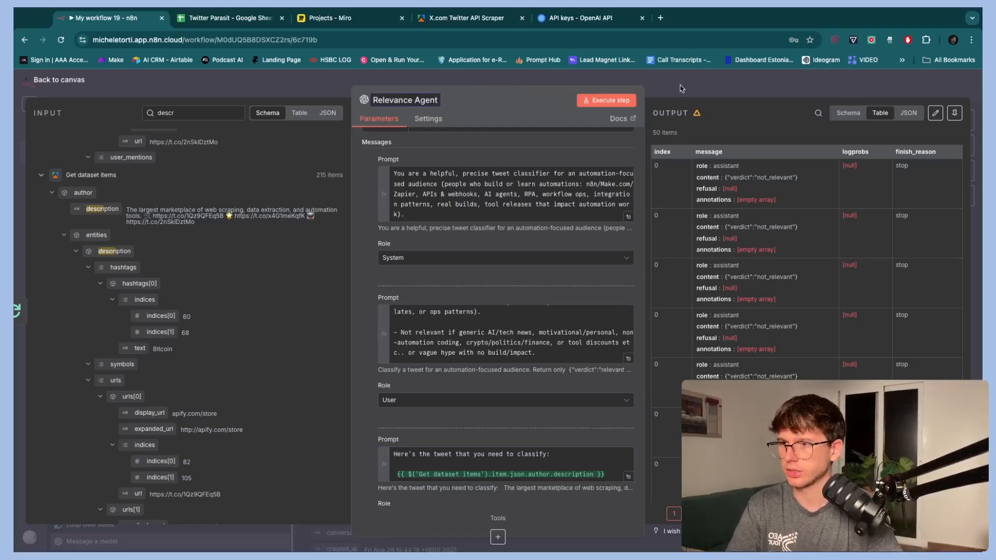
- Reposition the Relevance Agent node on the canvas and execute its step
key(Escape)
drag(611, 287, 627, 237)
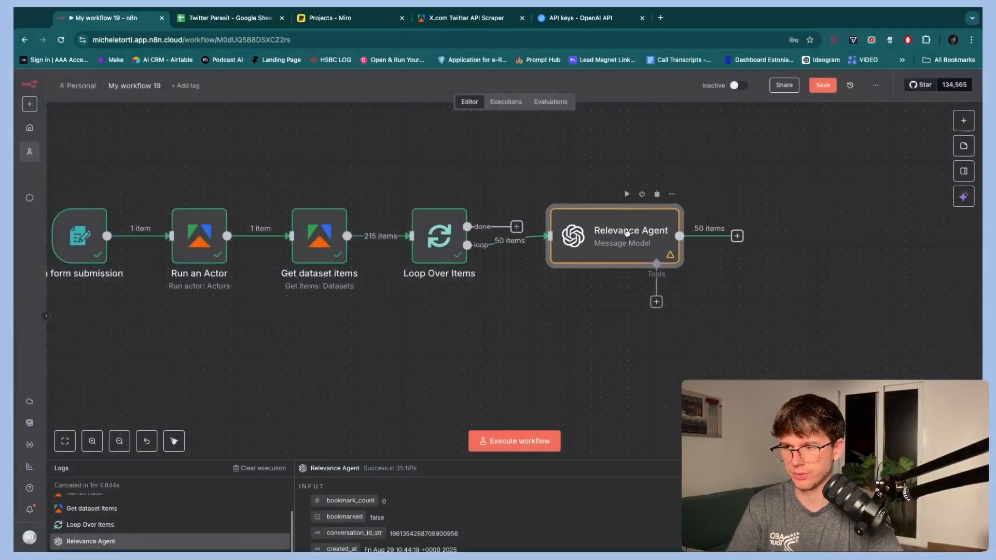
scroll(613, 305, right, 5)
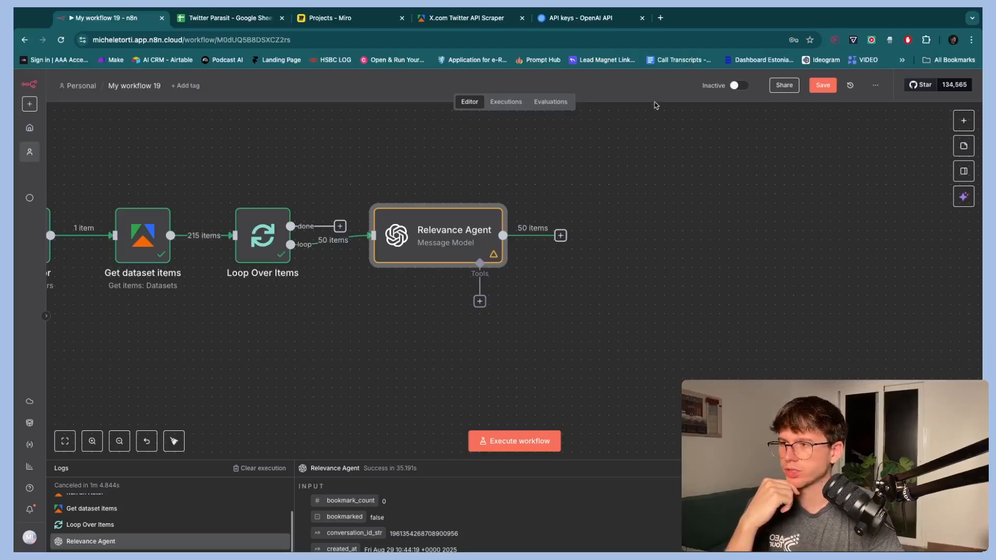
double_click(460, 236)
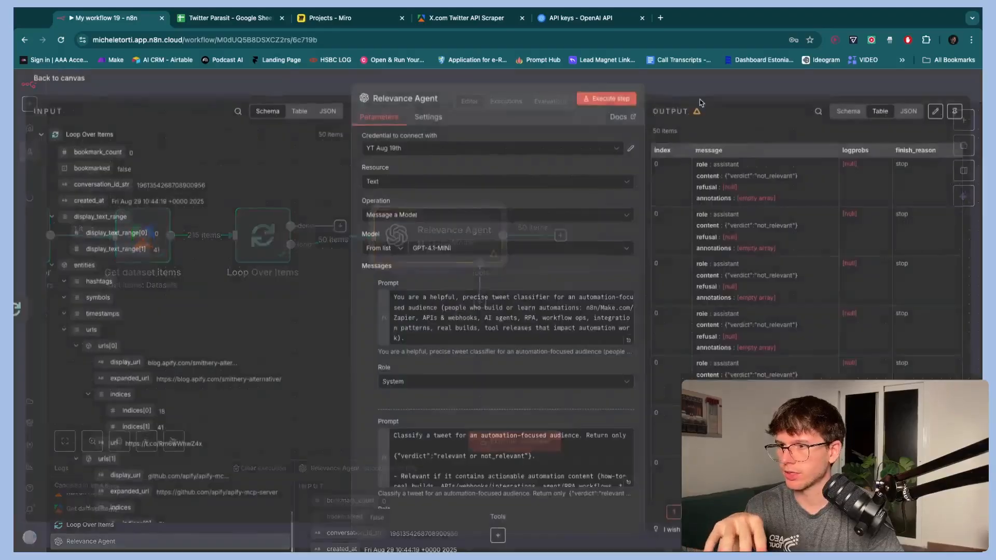
click(605, 99)
key(Escape)
- Reopen the Relevance Agent while it runs to check its progress
scroll(504, 227, down, 5)
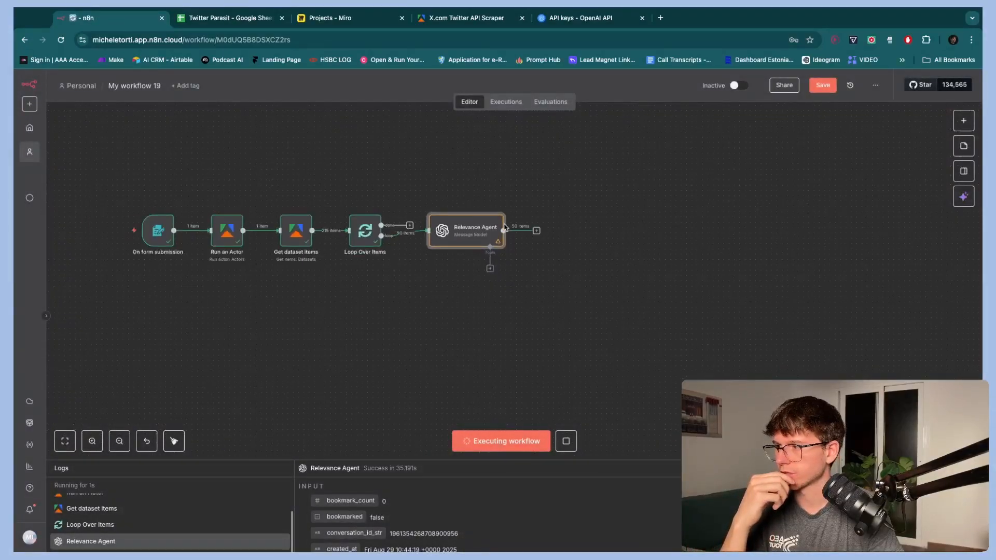
scroll(510, 228, up, 3)
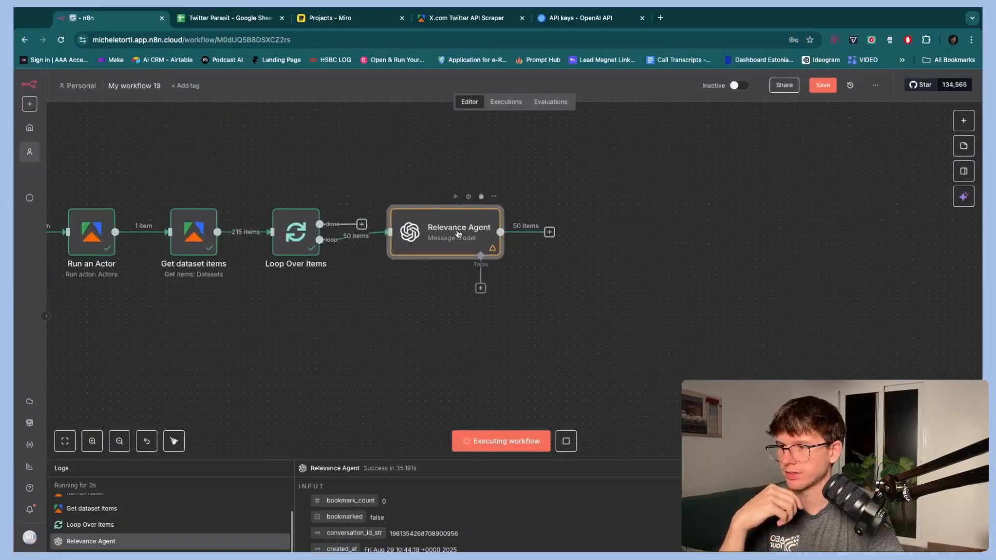
double_click(459, 234)
scroll(581, 245, down, 5)
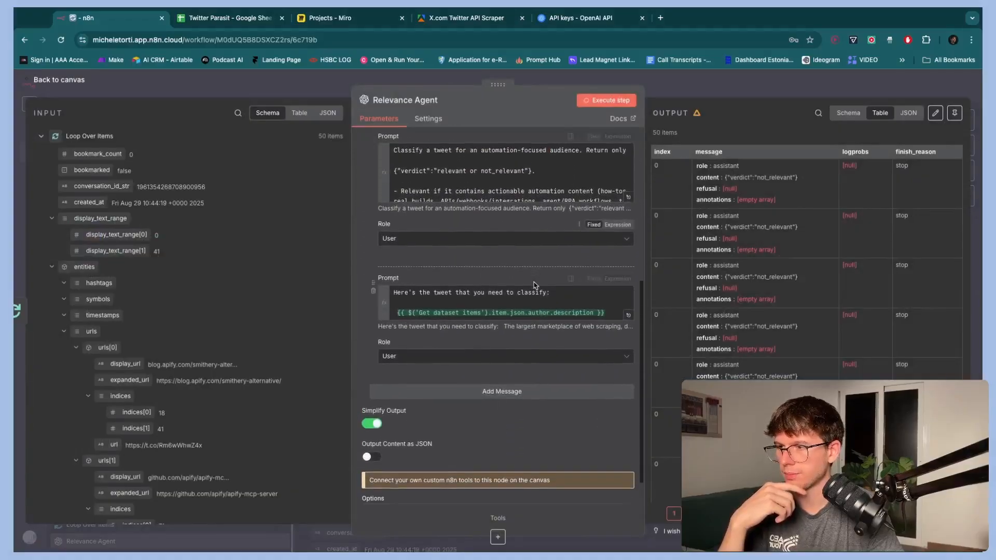
key(Escape)
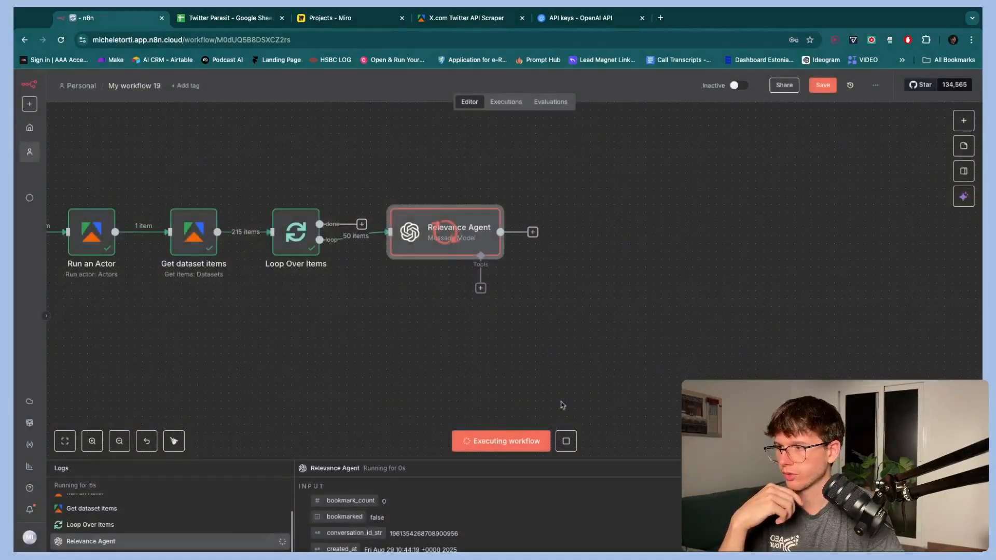
double_click(457, 232)
scroll(536, 254, down, 10)
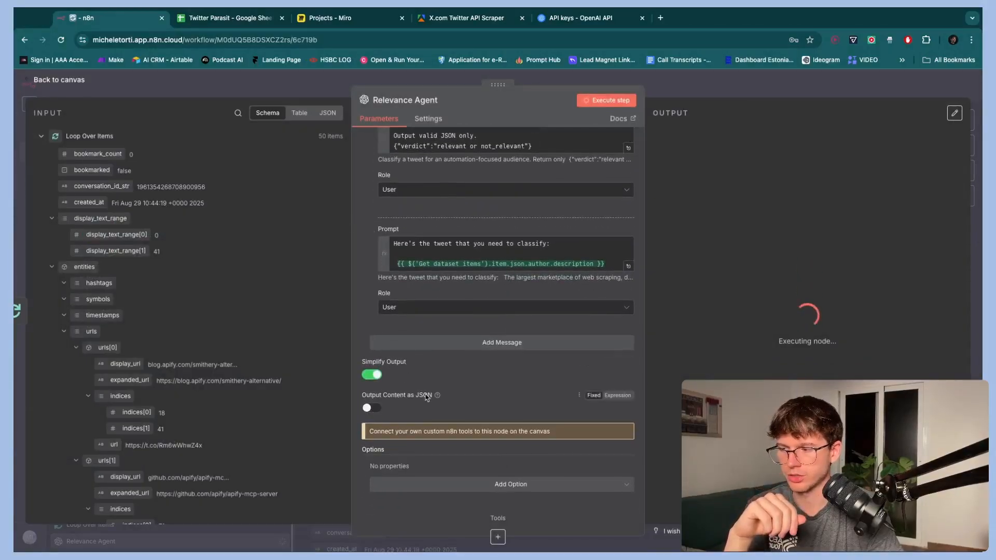
mouse_move(438, 397)
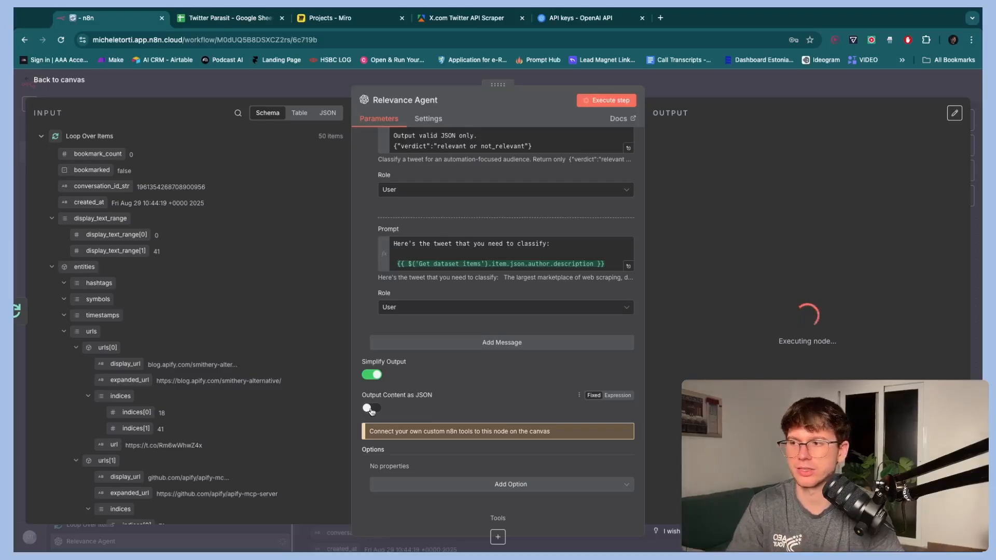
key(Escape)
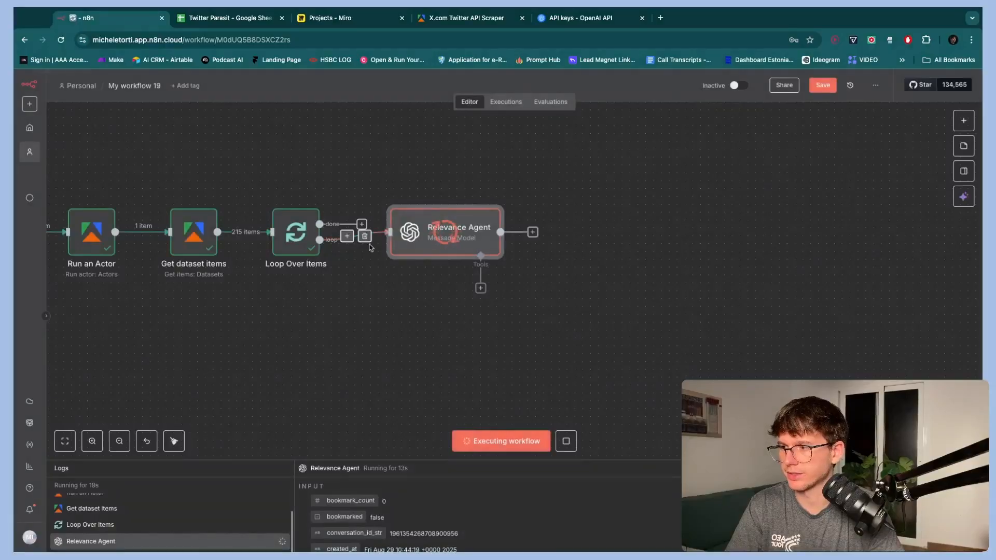
- Scroll through the Relevance Agent's settings to review its output options
double_click(460, 228)
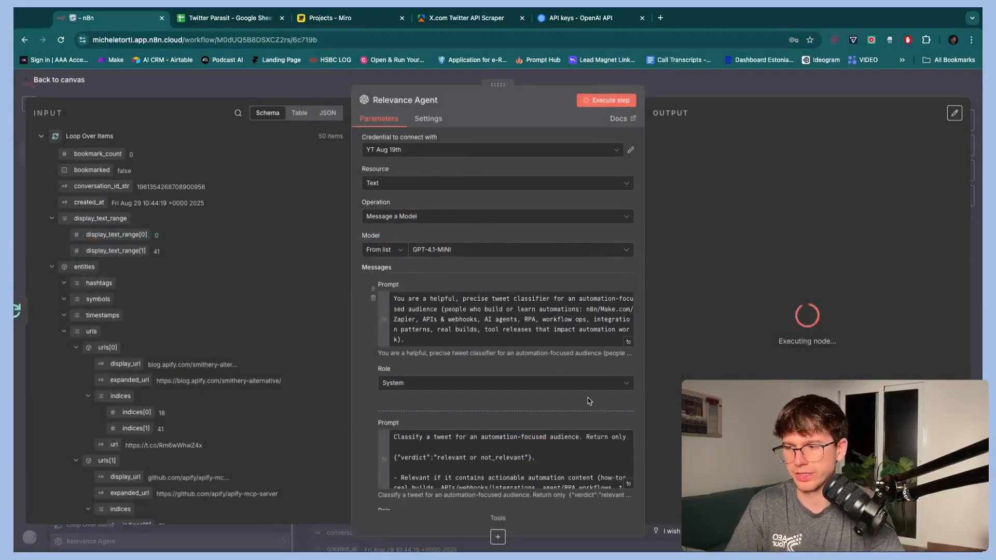
scroll(629, 409, down, 1)
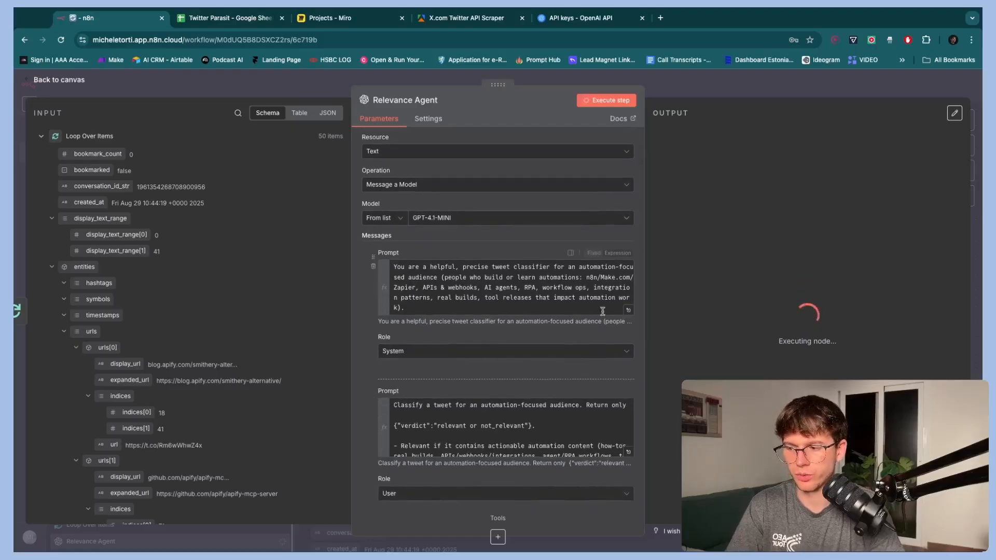
scroll(628, 374, down, 3)
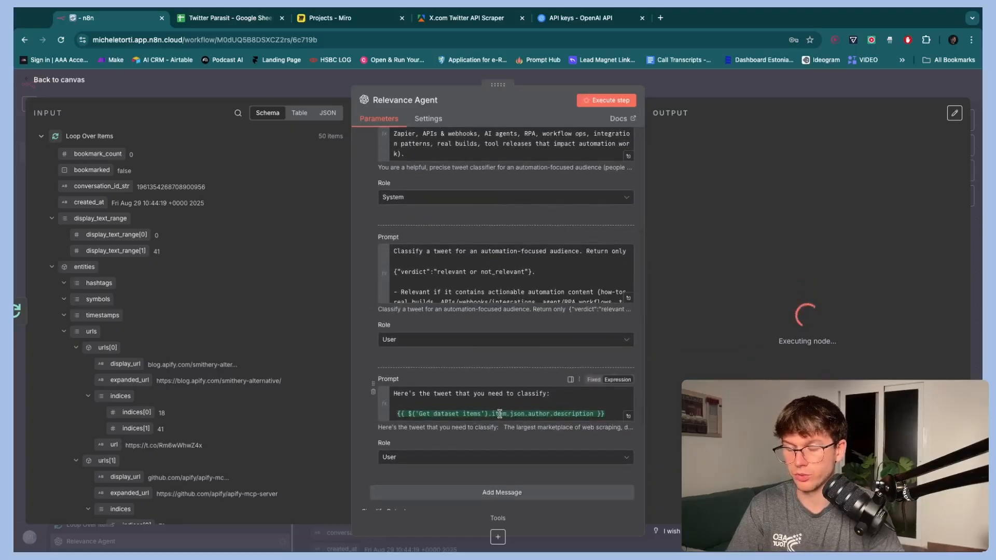
mouse_move(500, 413)
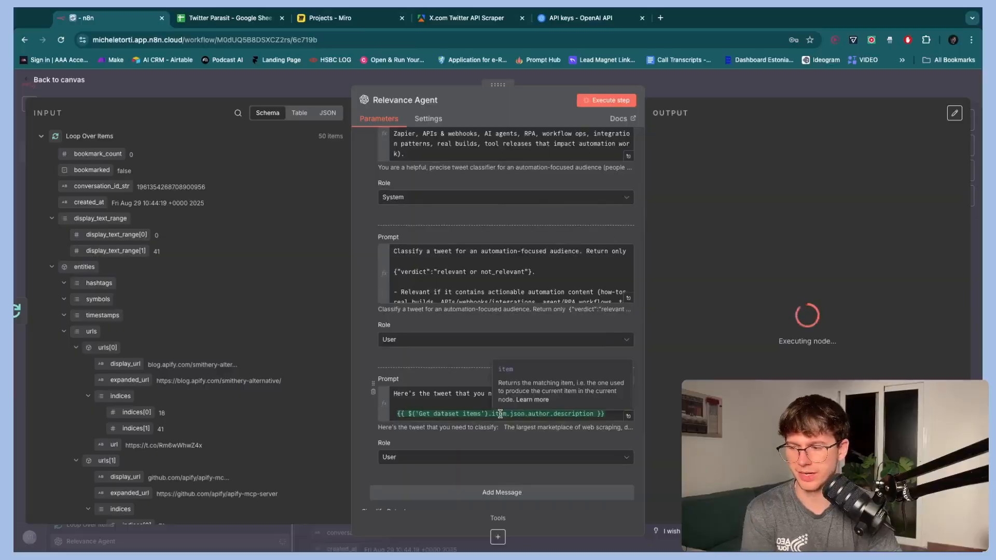
scroll(500, 413, down, 3)
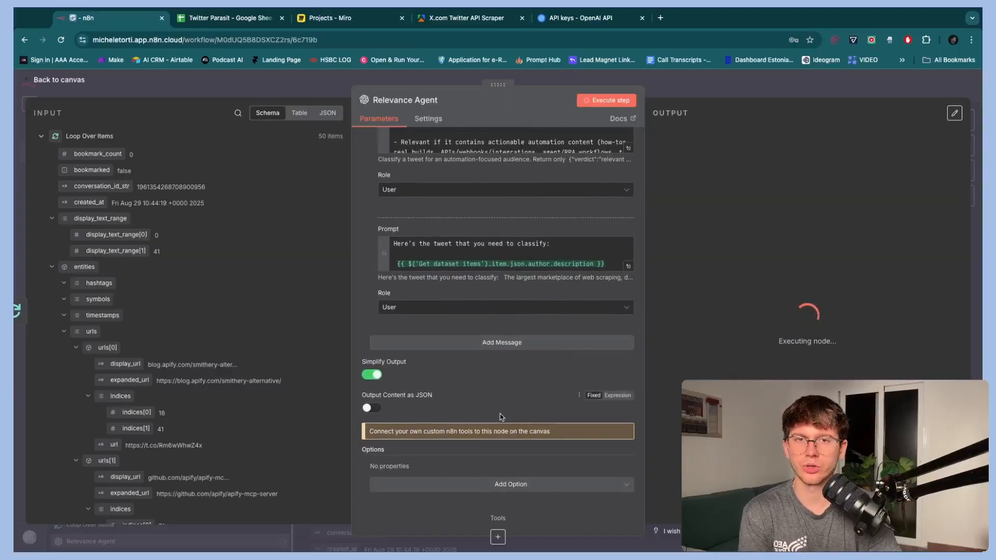
key(Escape)
- Rerun the Relevance Agent step and return to the canvas while it executes
double_click(467, 239)
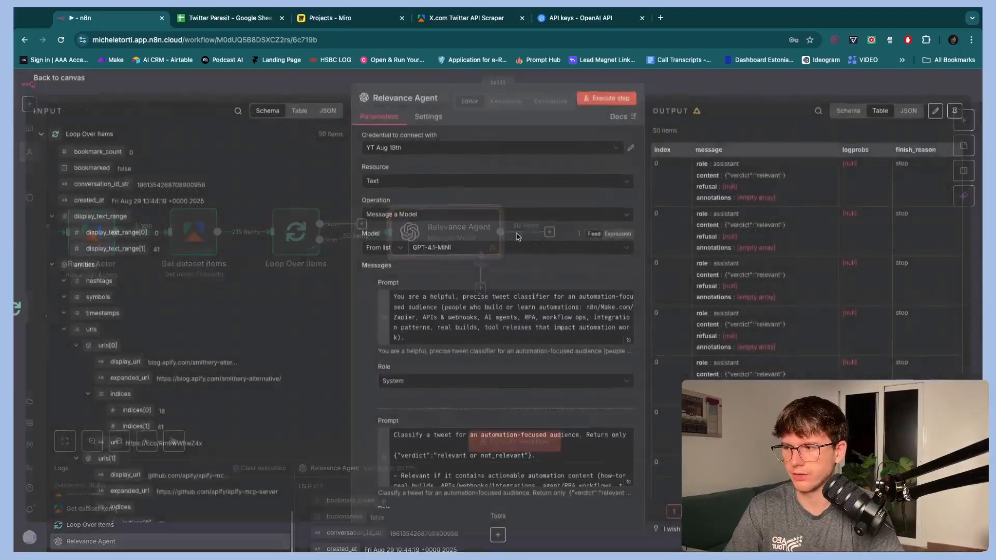
scroll(754, 316, down, 1)
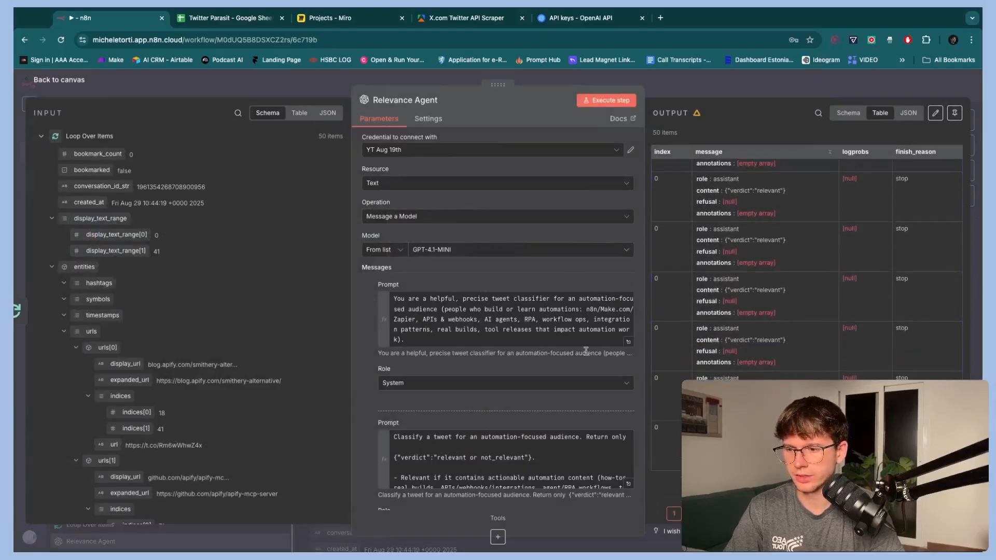
scroll(561, 361, down, 1)
scroll(561, 362, down, 6)
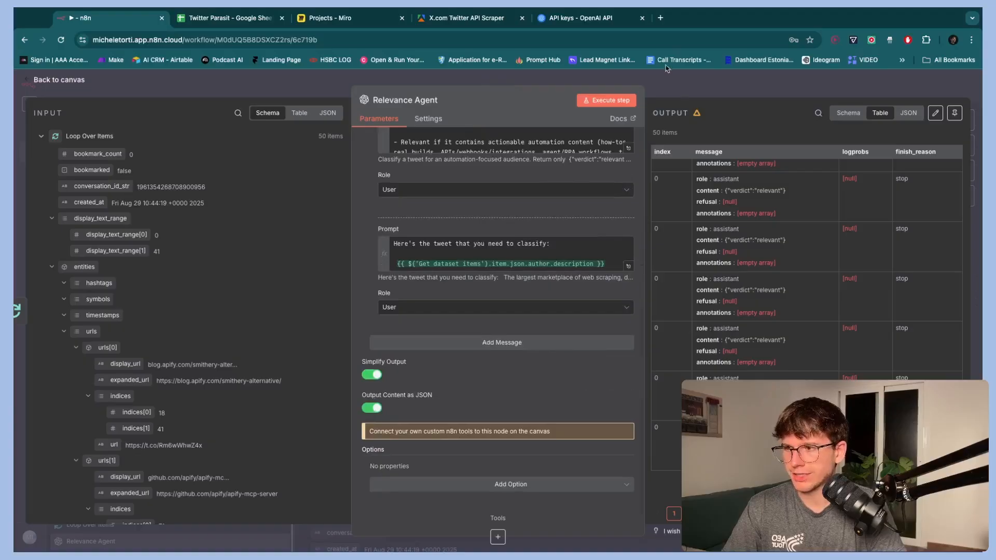
click(606, 100)
click(680, 91)
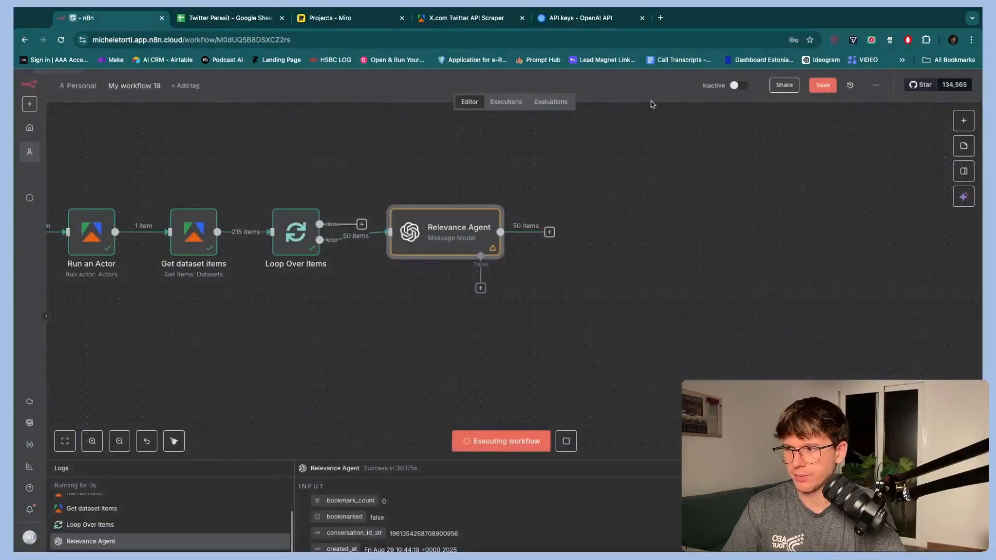
scroll(282, 247, left, 2)
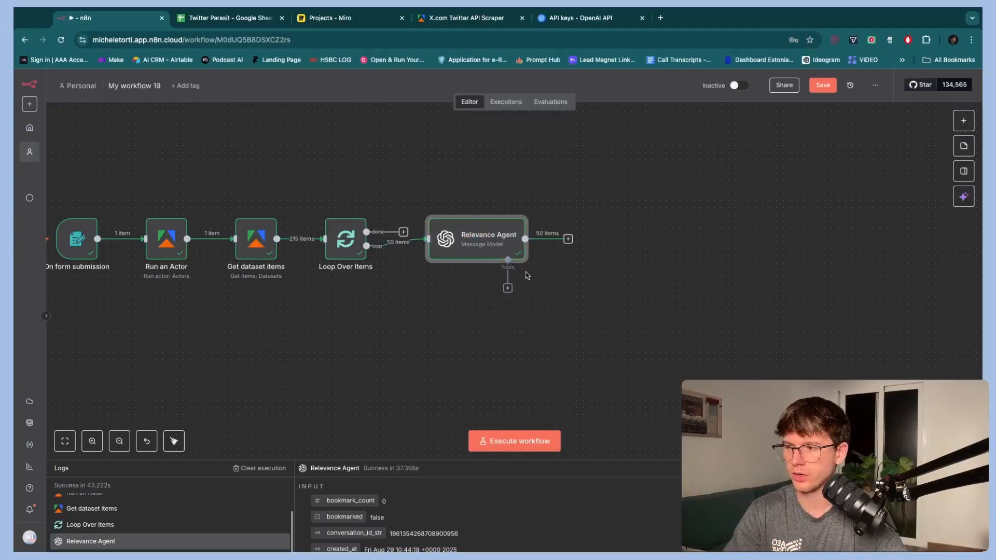
- Inspect the finished Relevance Agent output in Schema view, showing the verdict field
double_click(486, 242)
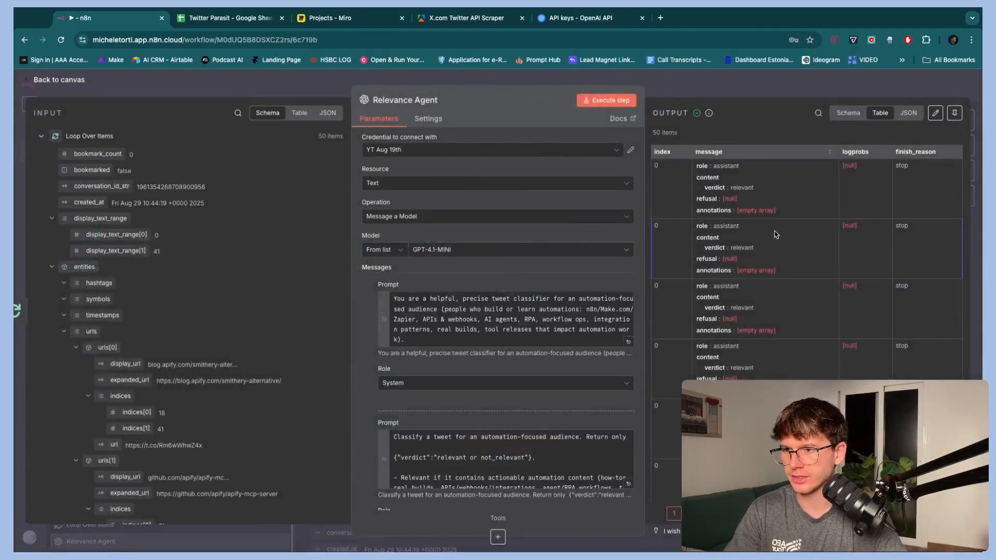
click(849, 113)
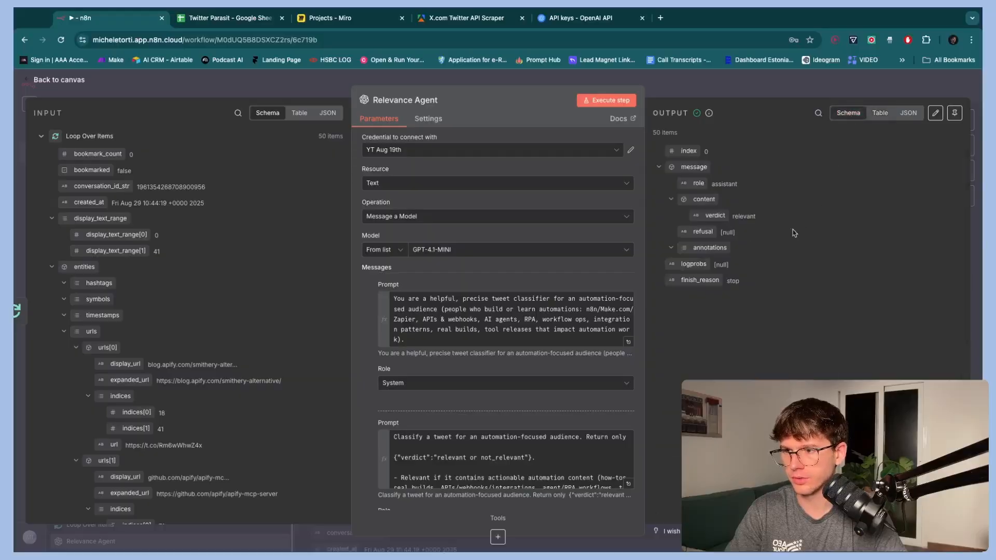
scroll(494, 363, down, 8)
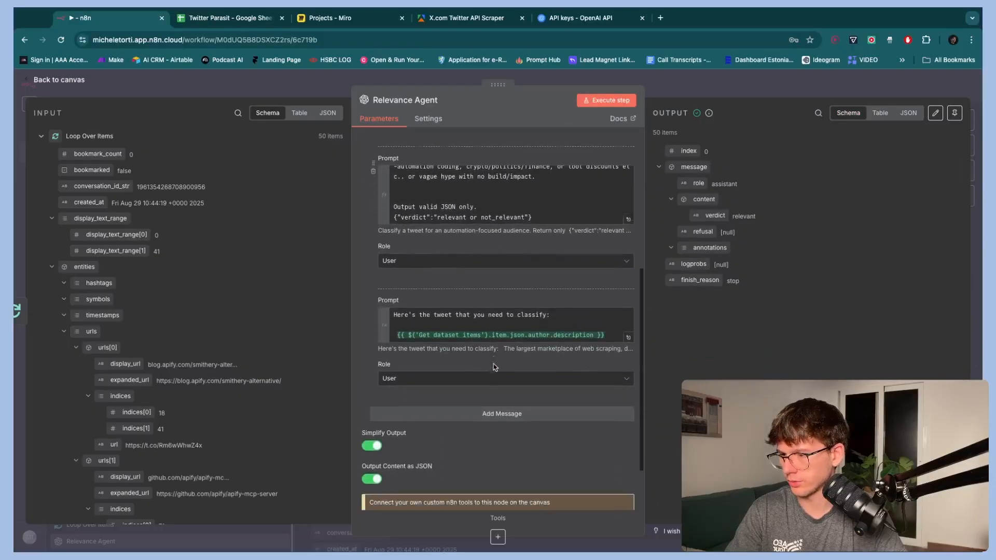
scroll(494, 363, down, 2)
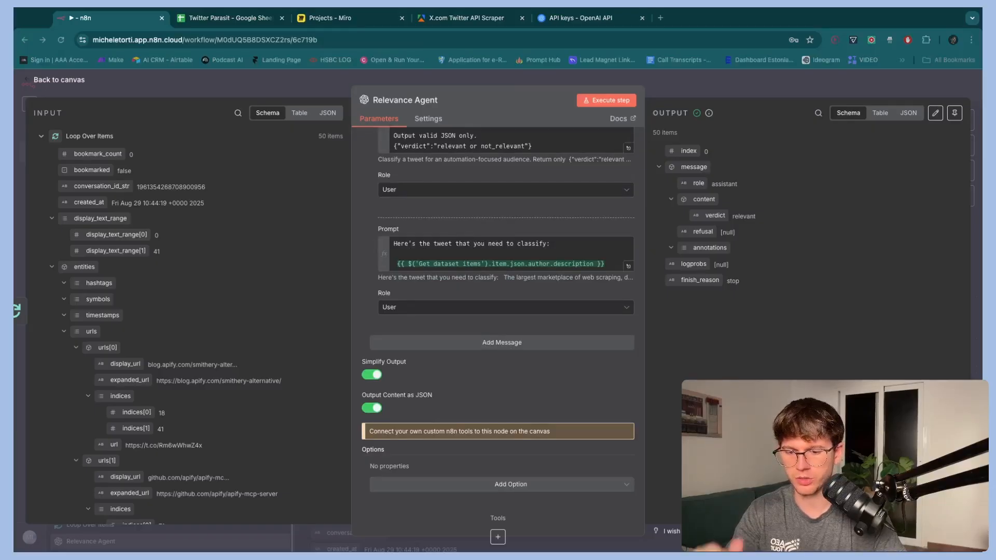
- Replace the author description in the prompt with the tweet's full_text field, found by searching 'text'
triple_click(529, 262)
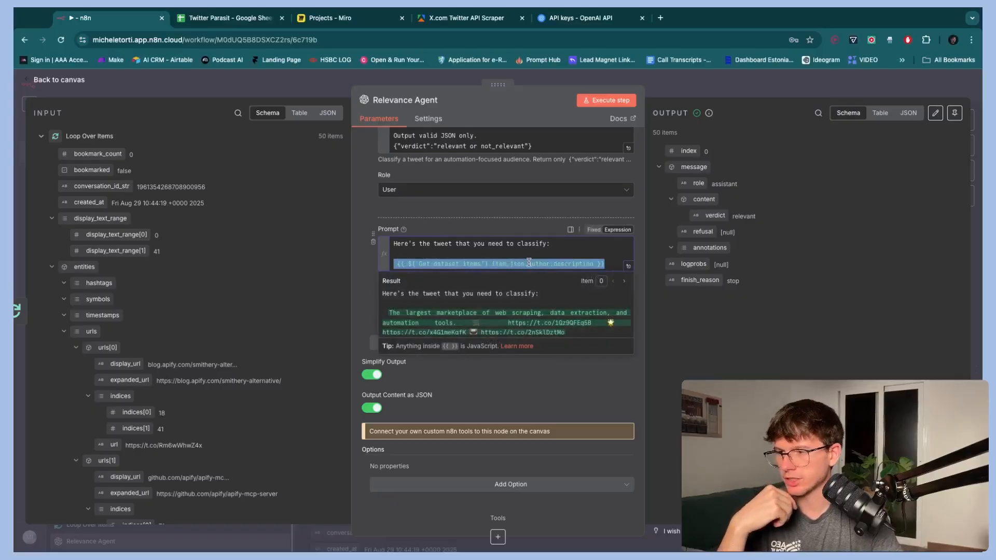
key(BackSpace)
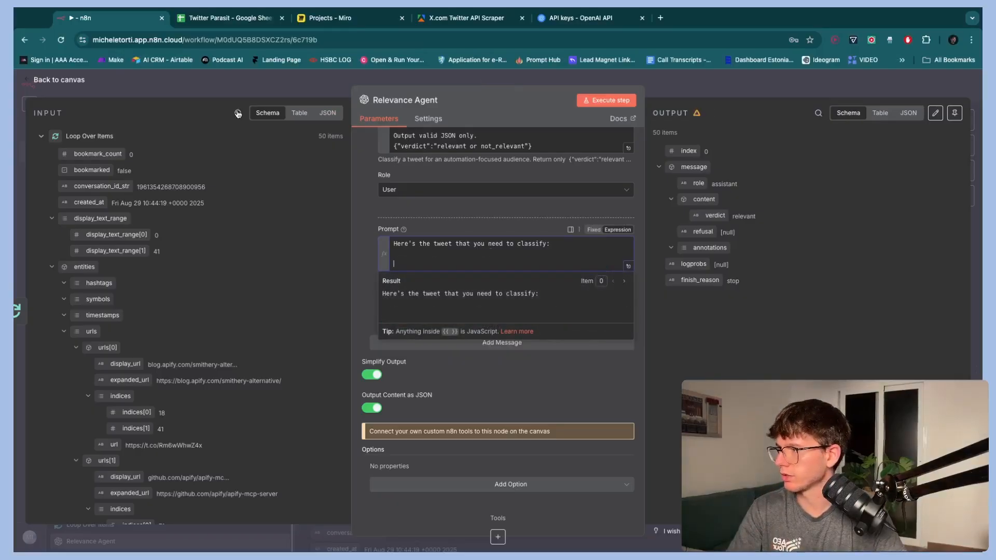
click(37, 136)
click(237, 112)
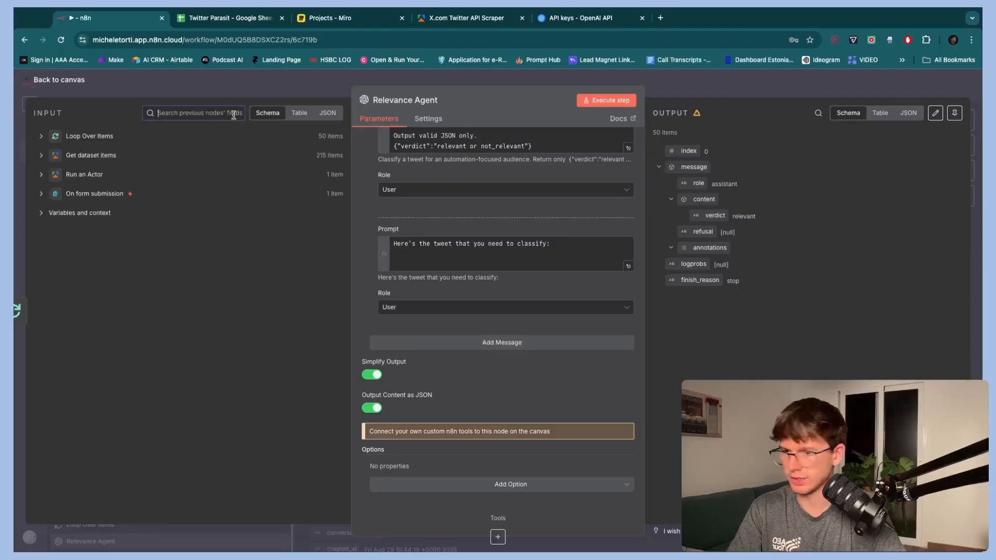
text(text)
scroll(154, 313, down, 10)
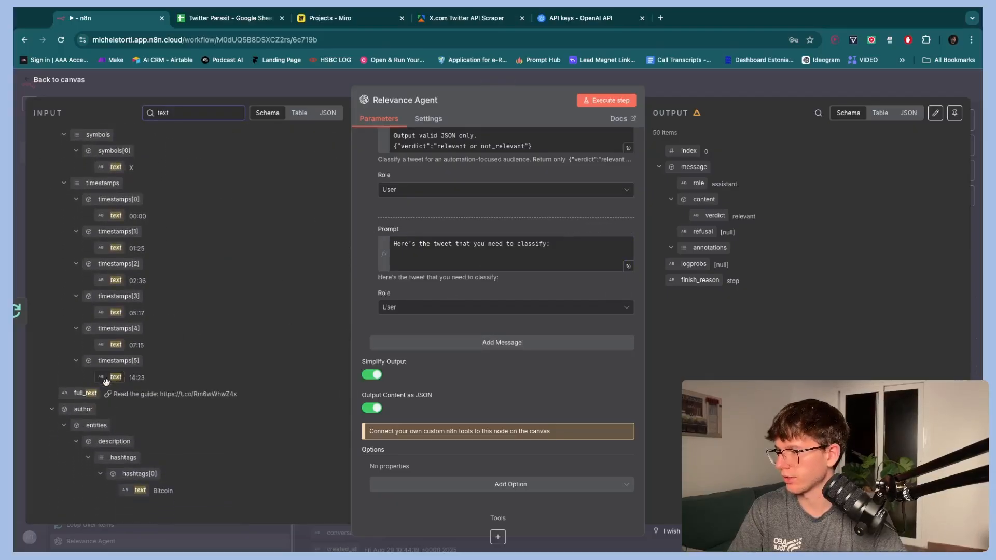
drag(85, 393, 466, 269)
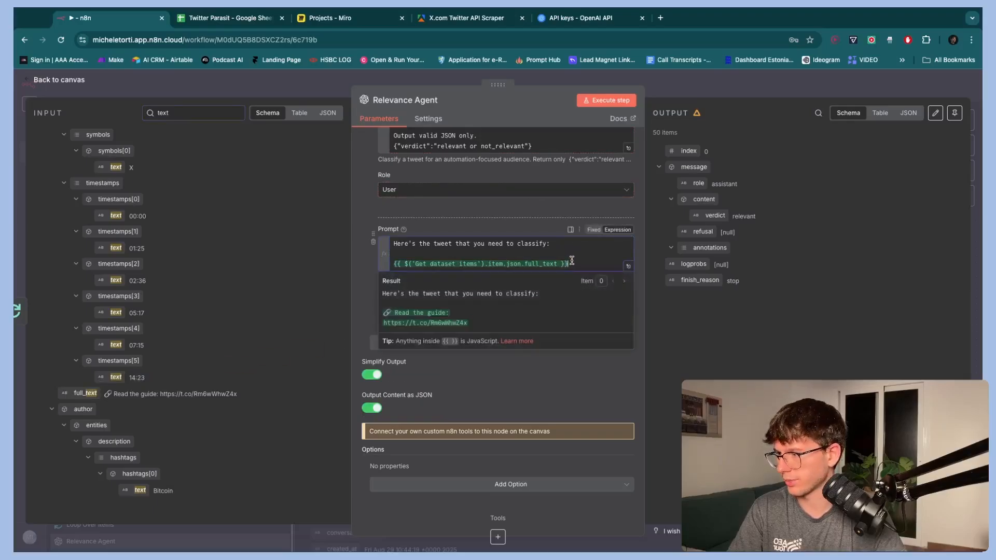
- Rerun the Relevance Agent and check its 50 outputs mixing relevant and not_relevant verdicts
click(610, 101)
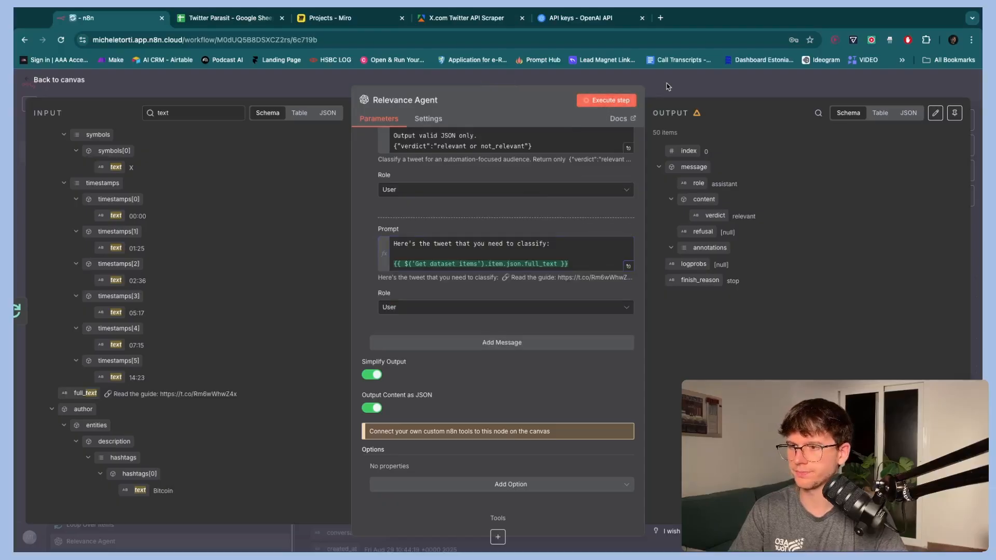
click(668, 87)
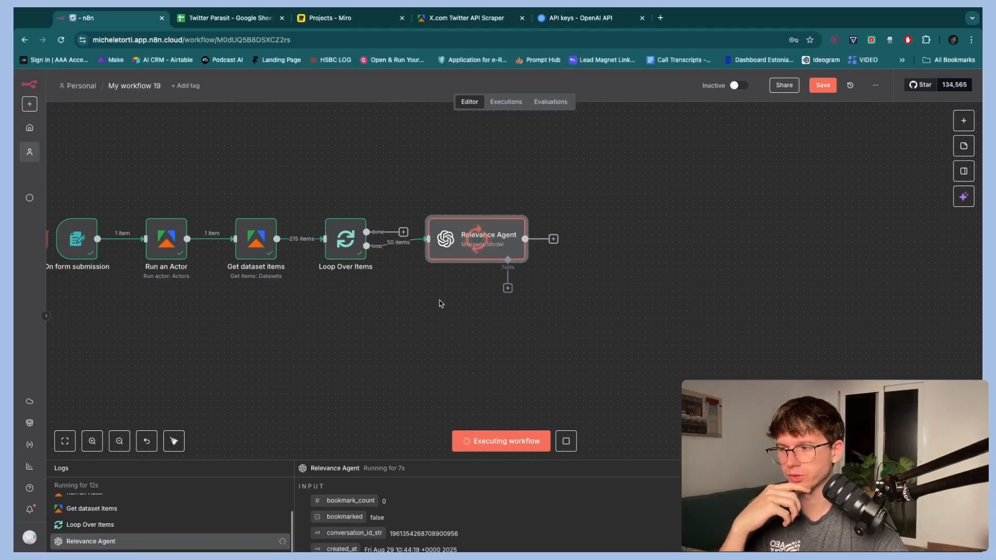
scroll(483, 256, up, 5)
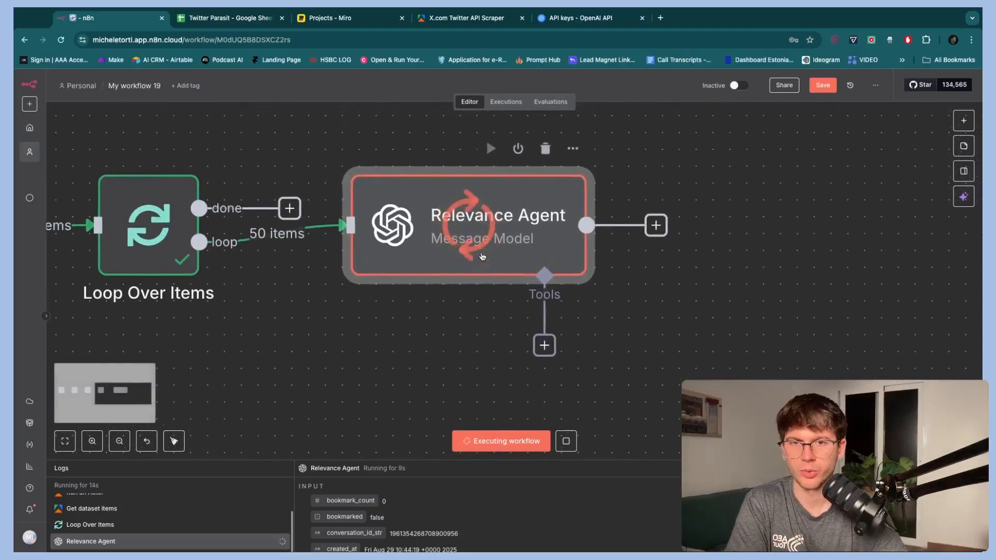
double_click(530, 219)
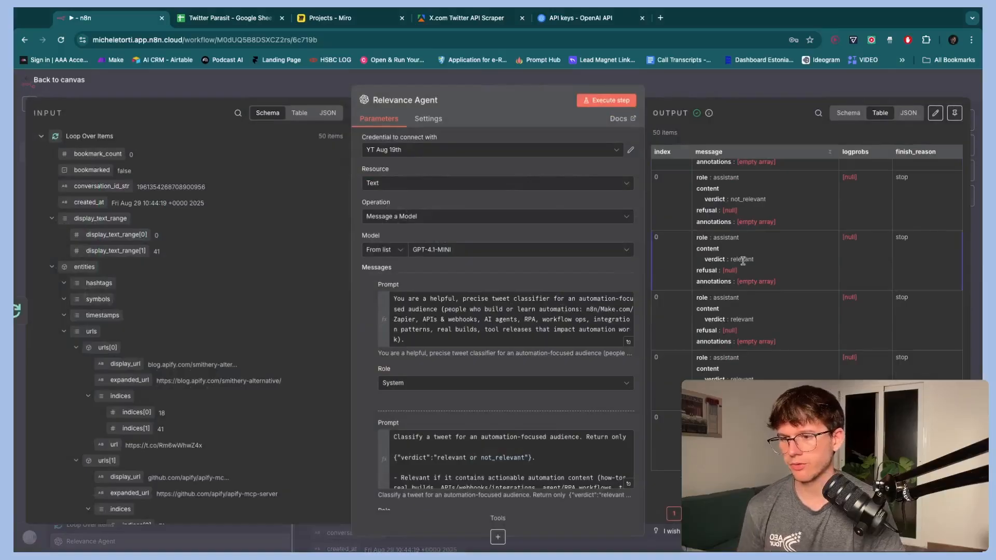
click(724, 96)
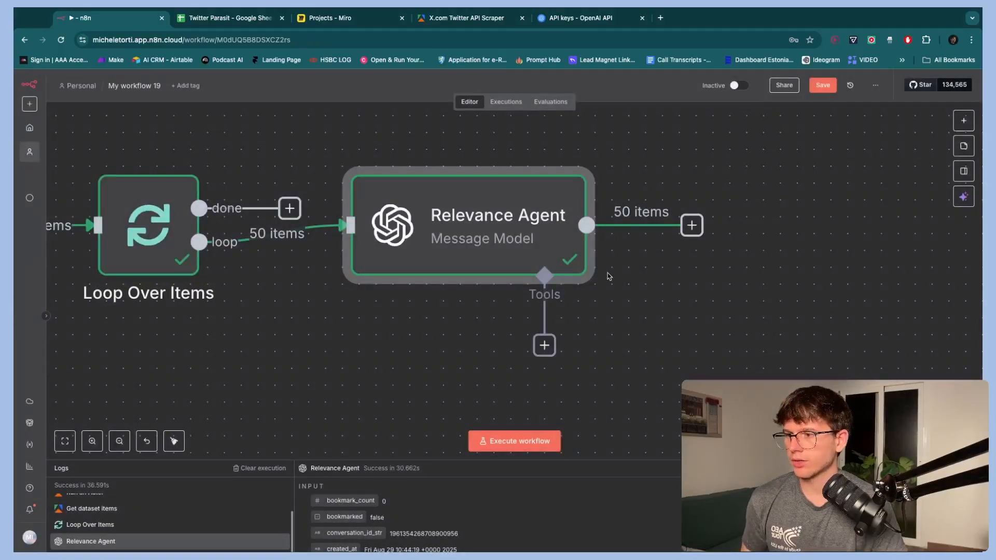
scroll(609, 278, down, 5)
click(633, 292)
scroll(633, 292, right, 1)
scroll(634, 292, right, 1)
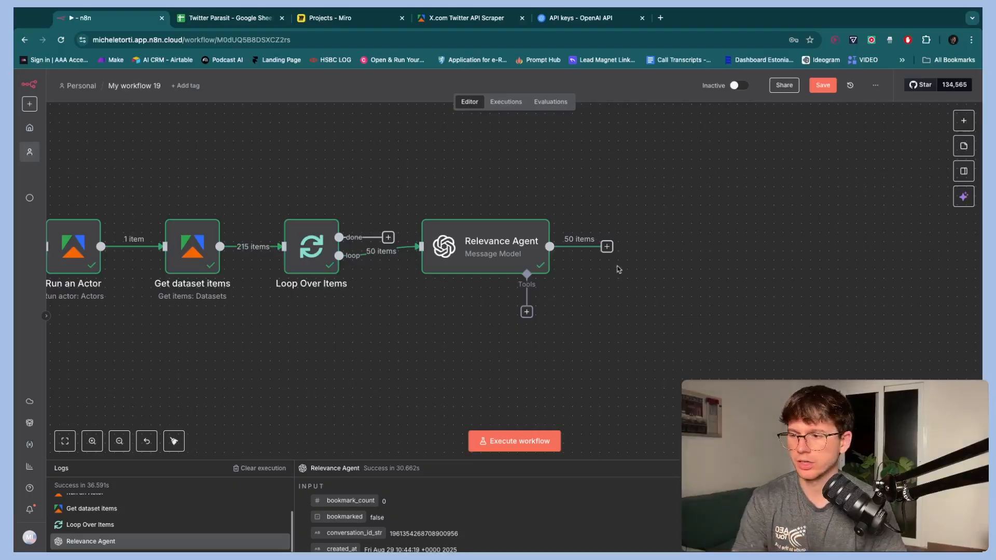
- Add a Filter after Relevance Agent with condition message.content.verdict equals 'relevant'
click(607, 247)
text(filte)
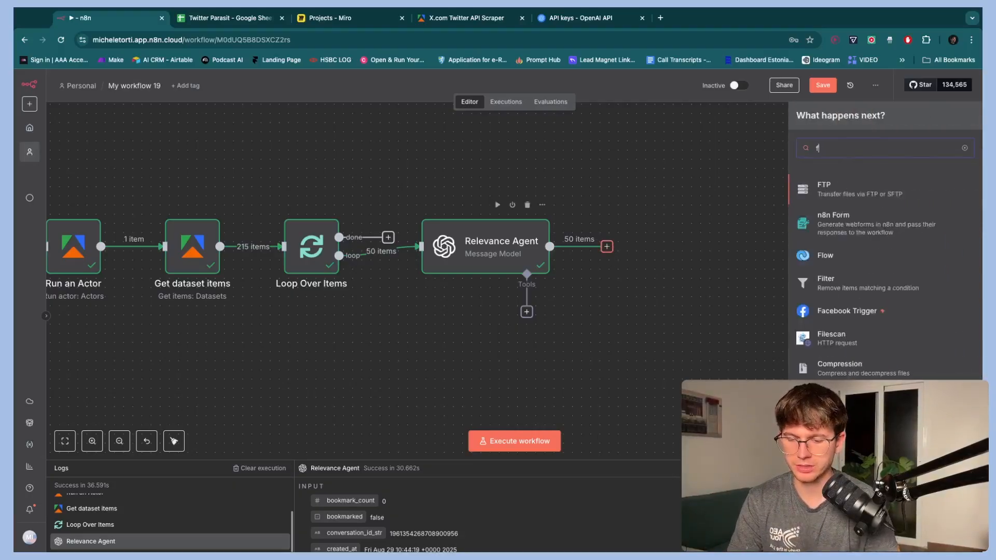
text(r)
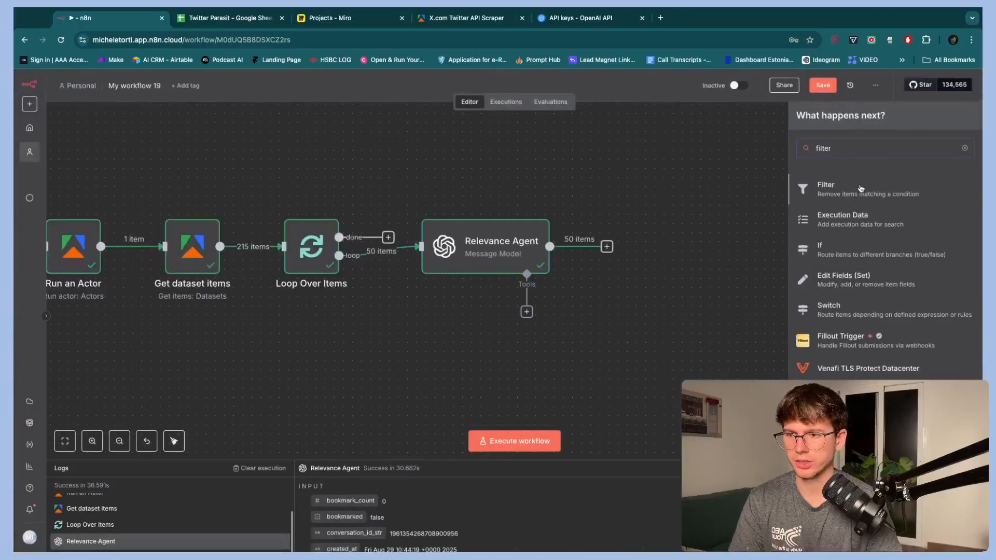
click(856, 191)
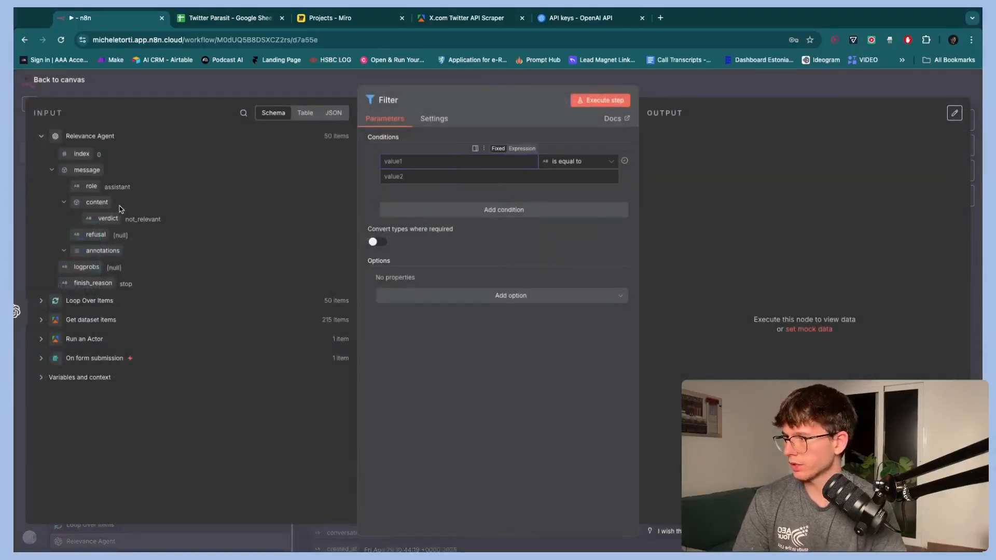
drag(108, 219, 413, 161)
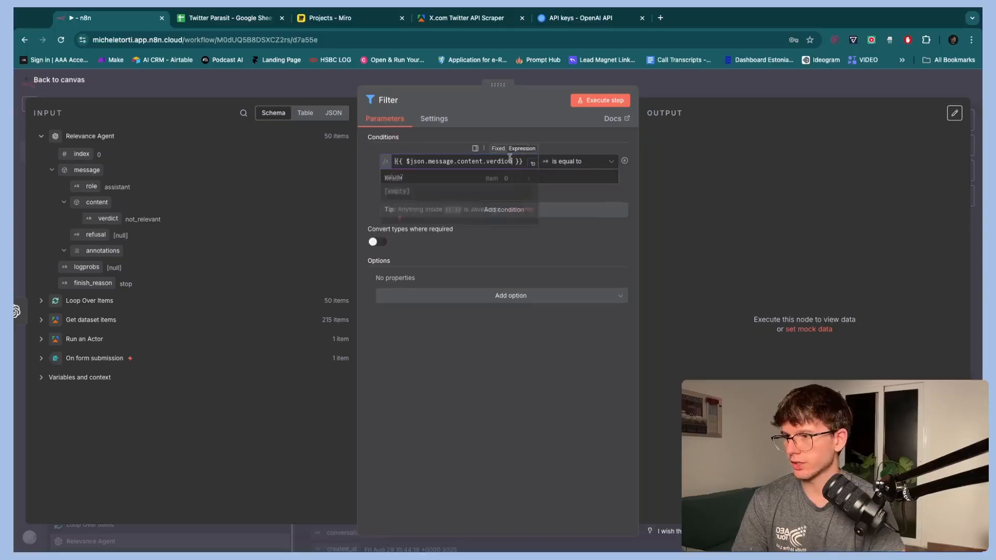
click(562, 178)
text(relevant)
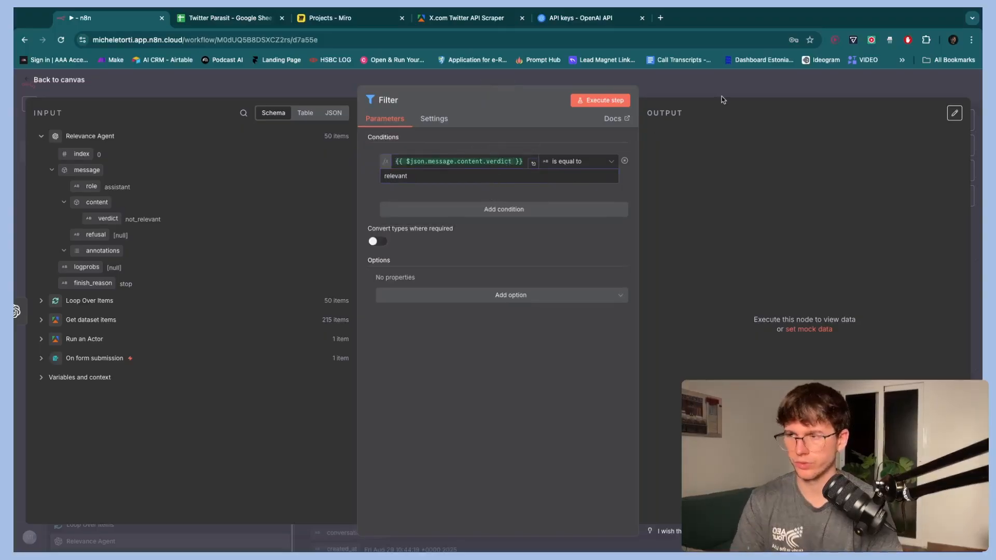
click(700, 89)
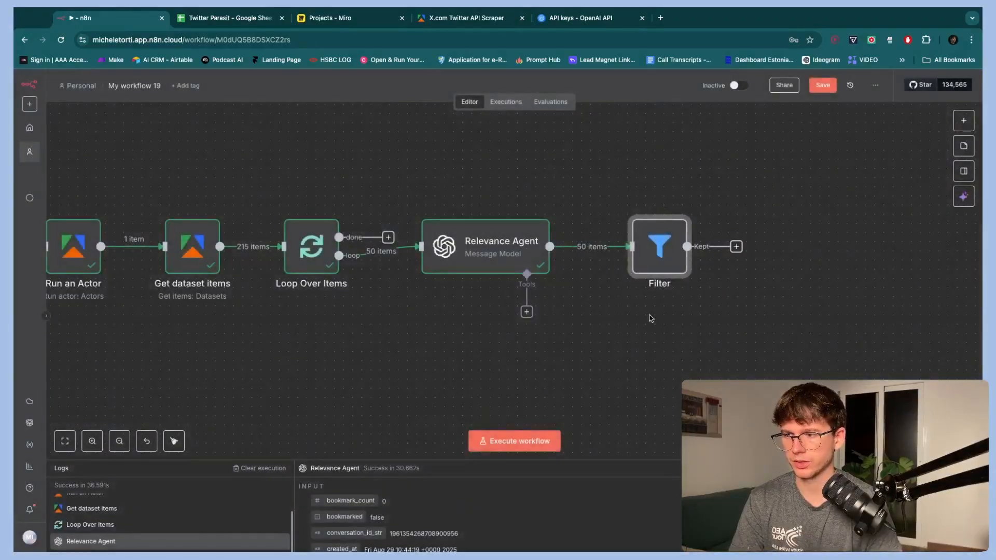
- Test-run the workflow up to the Filter, glance at its results, and pan across the canvas
click(635, 205)
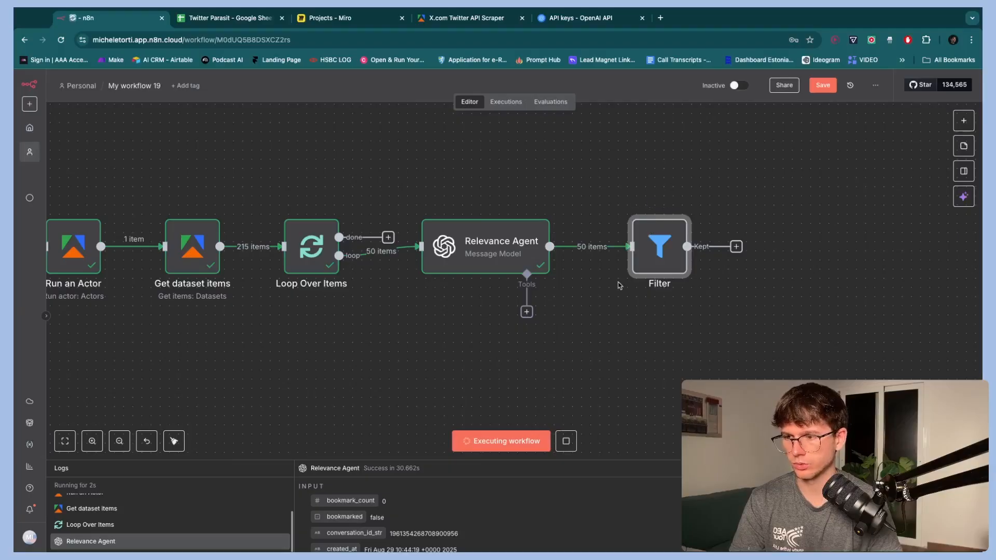
scroll(618, 288, left, 4)
scroll(617, 290, right, 5)
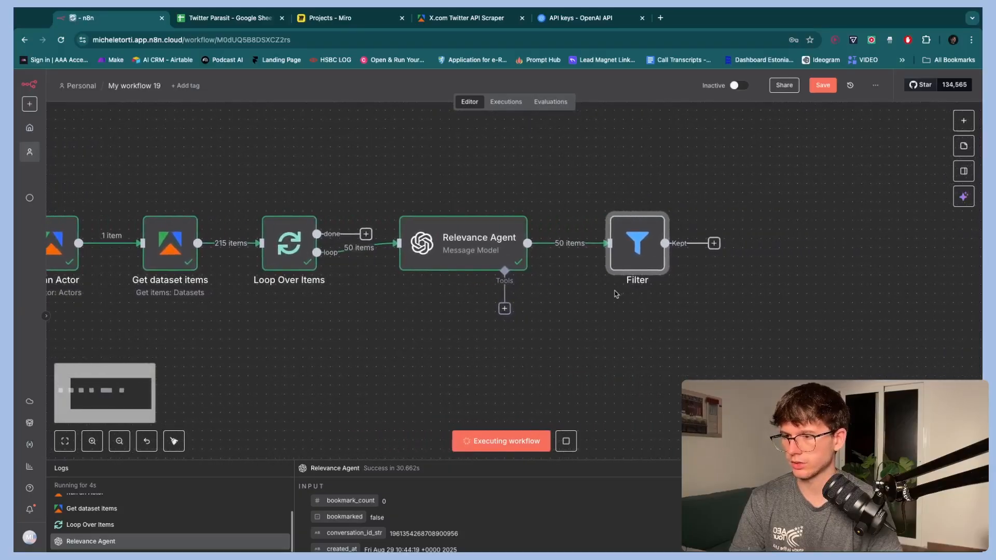
double_click(635, 245)
key(Escape)
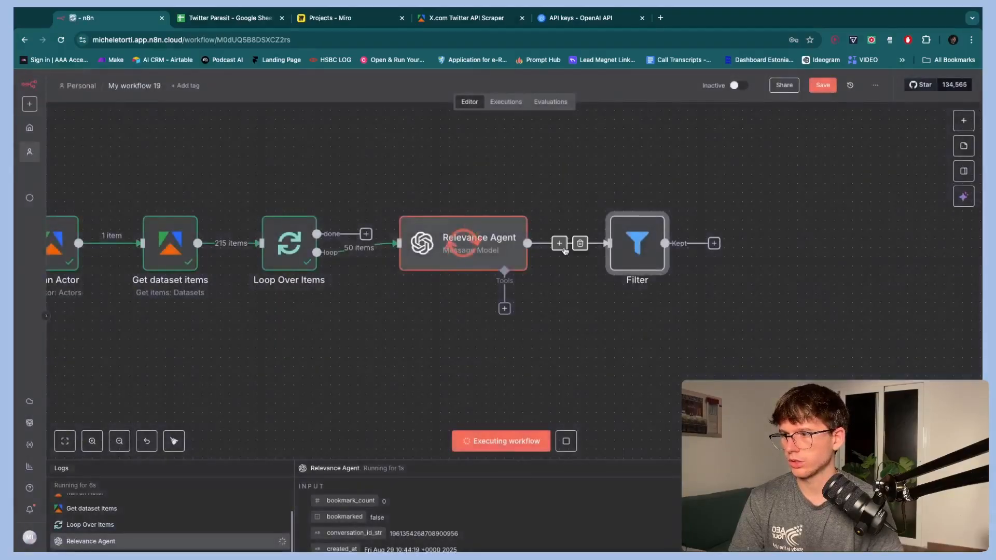
scroll(582, 297, left, 2)
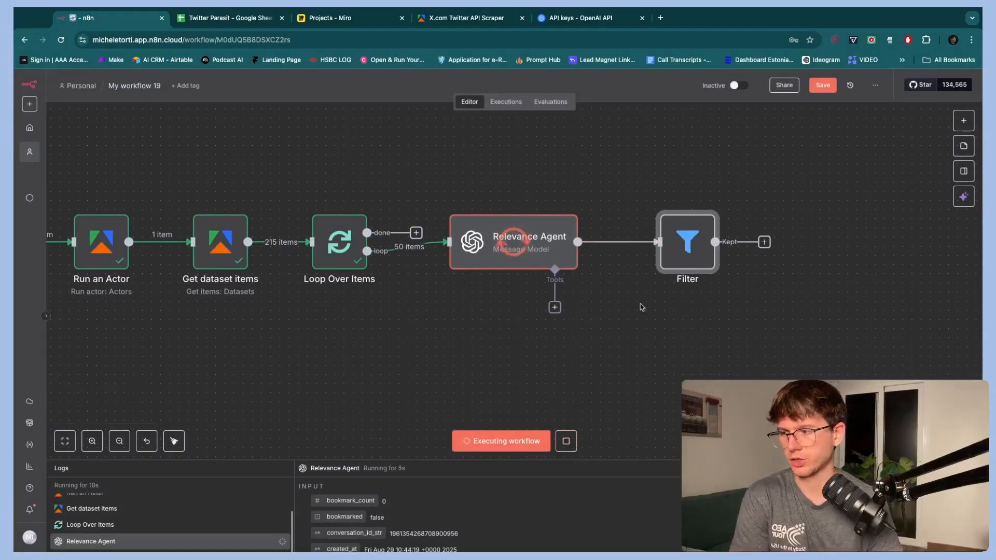
scroll(602, 297, up, 2)
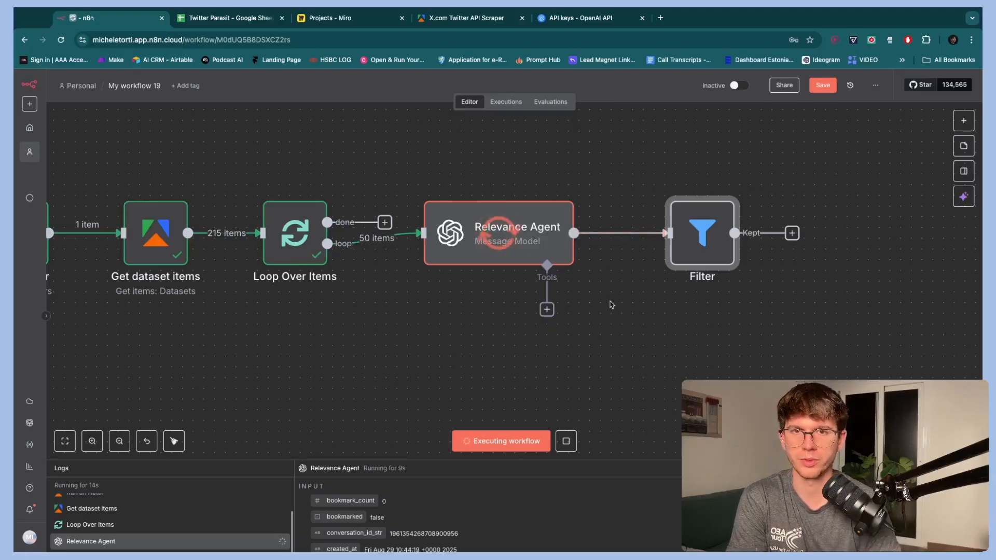
mouse_move(706, 231)
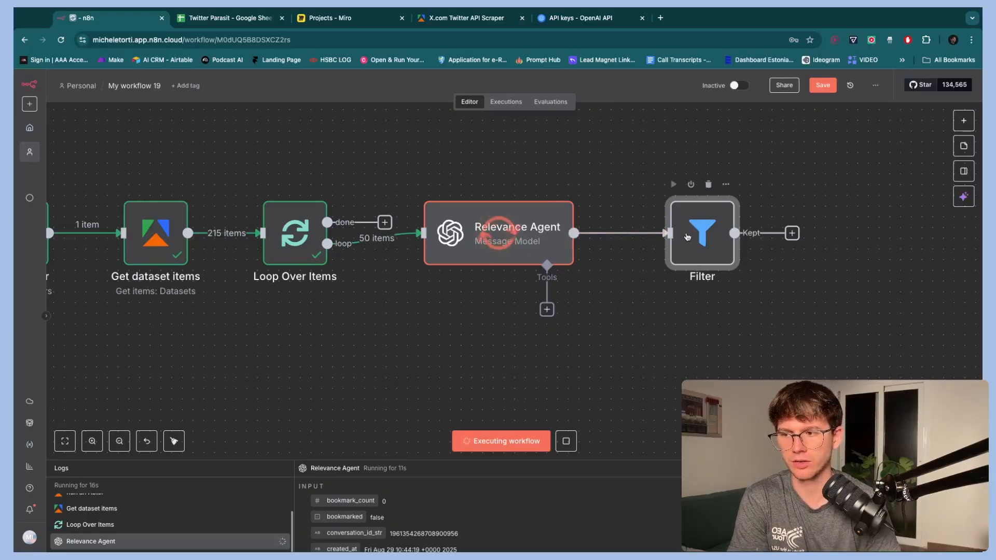
scroll(388, 284, left, 5)
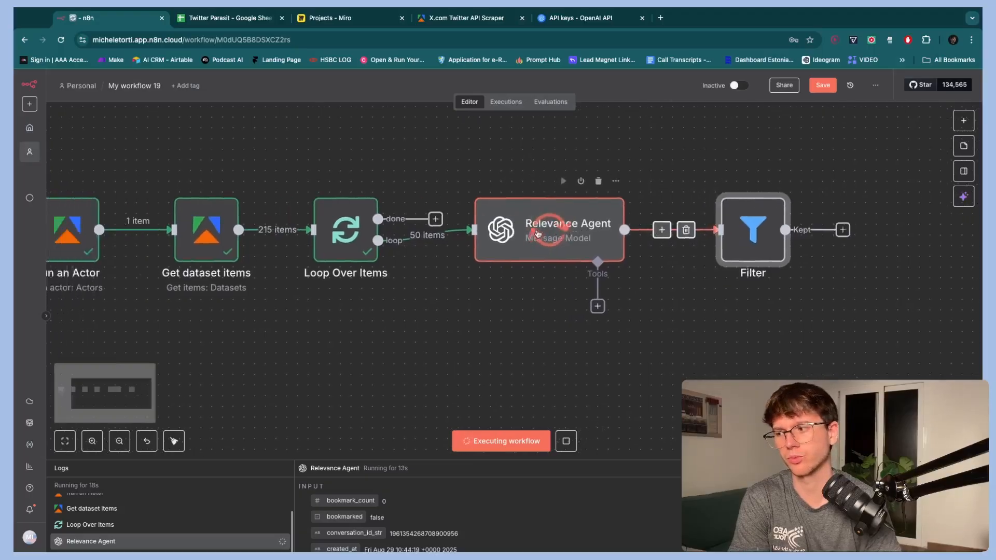
scroll(388, 284, right, 5)
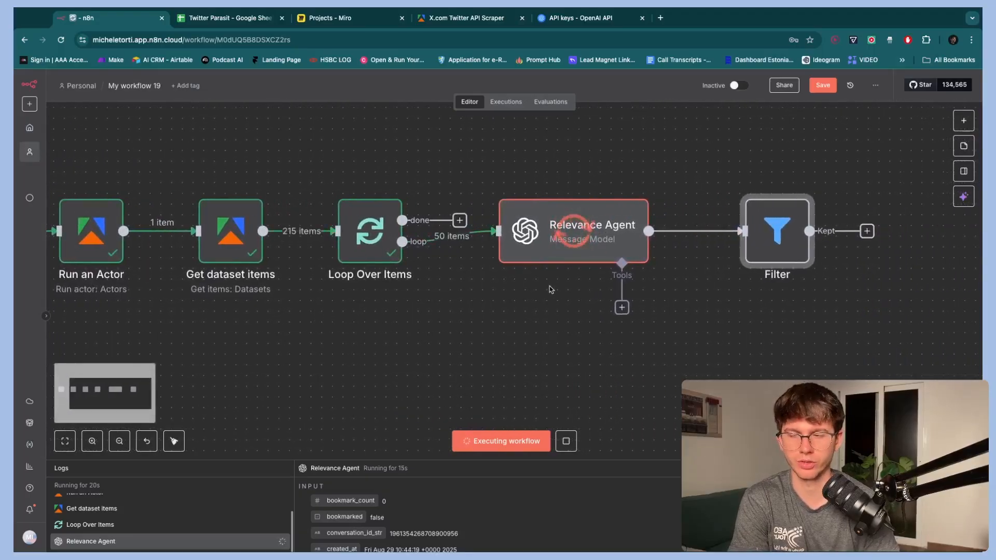
scroll(551, 289, right, 2)
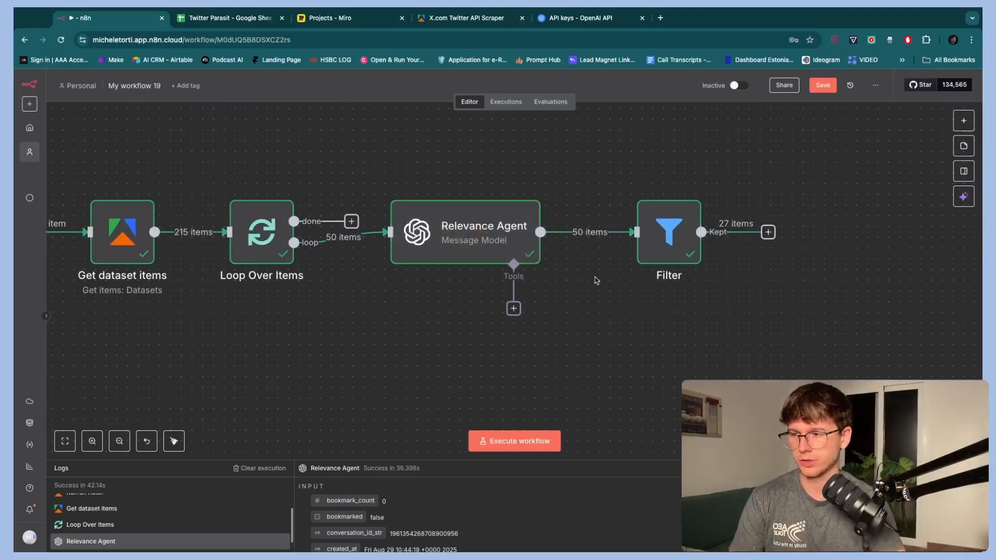
scroll(597, 280, up, 5)
scroll(545, 265, right, 2)
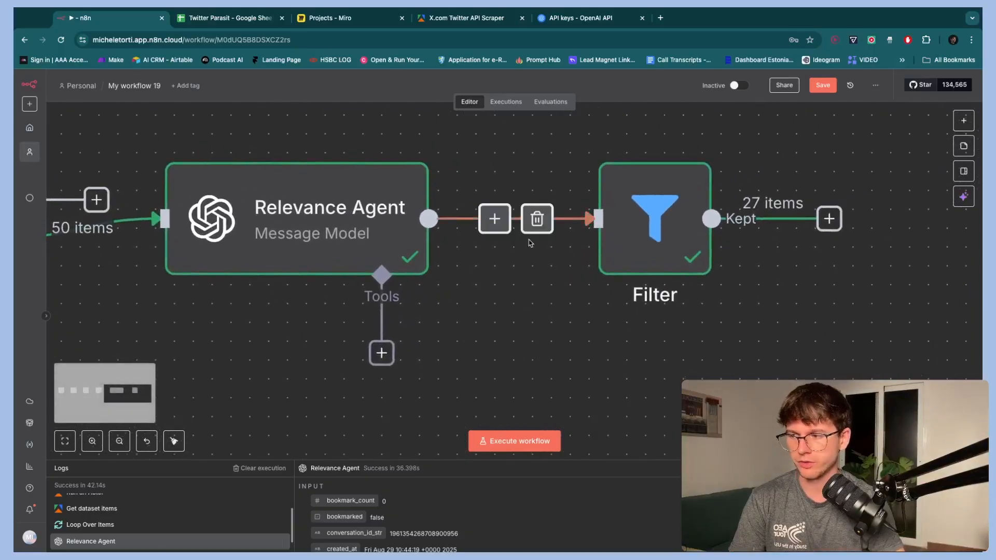
scroll(540, 355, down, 3)
scroll(540, 353, right, 2)
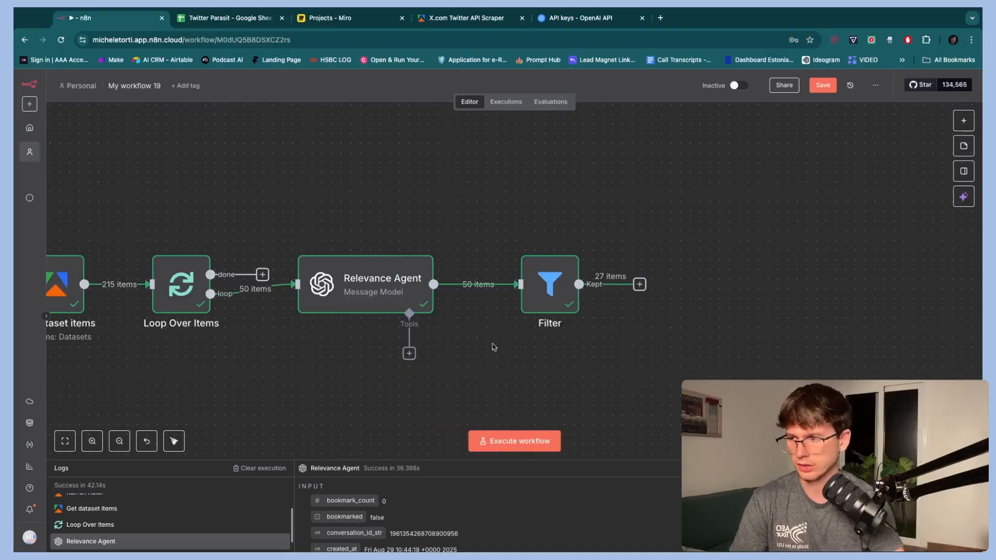
- Rerun through the Filter and confirm 27 items kept and 23 discarded
drag(318, 235, 472, 396)
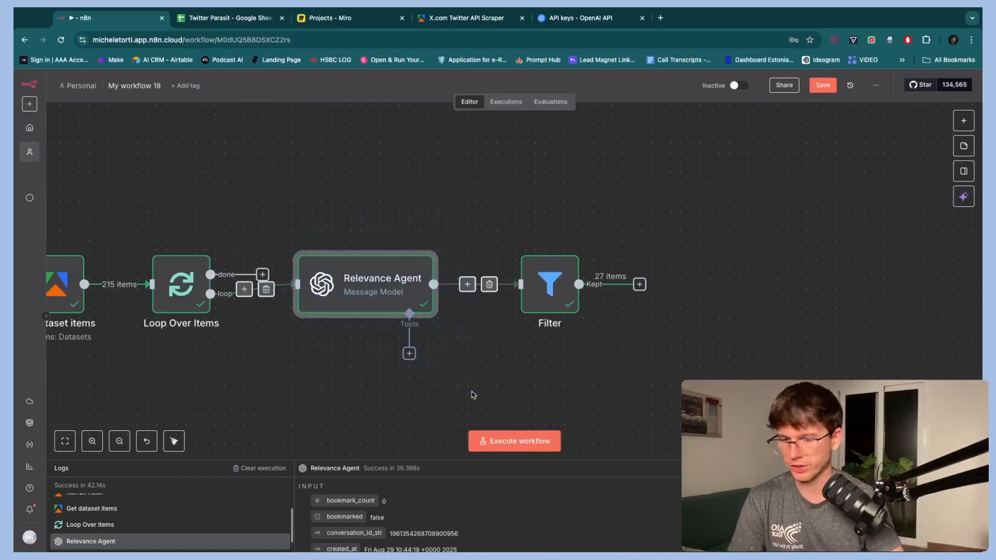
click(544, 393)
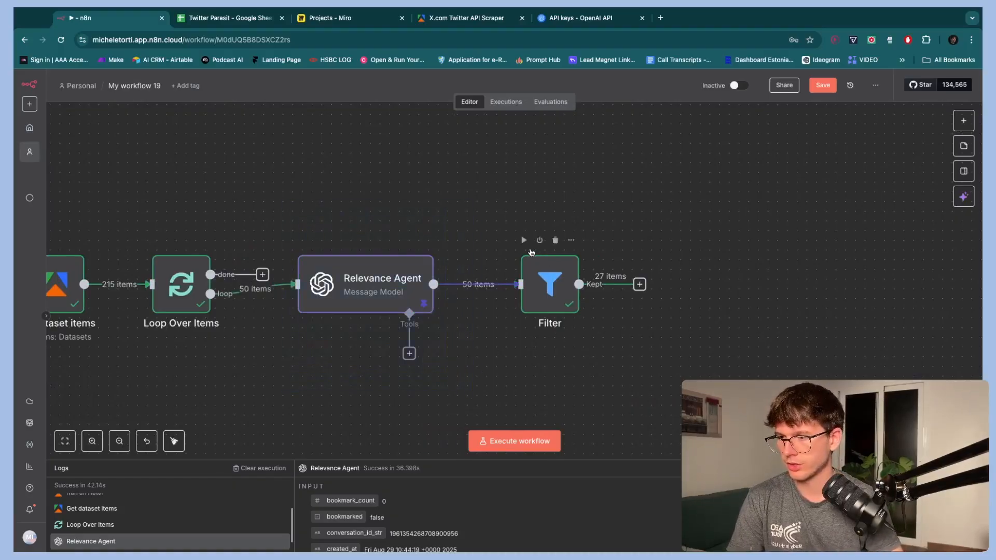
click(524, 240)
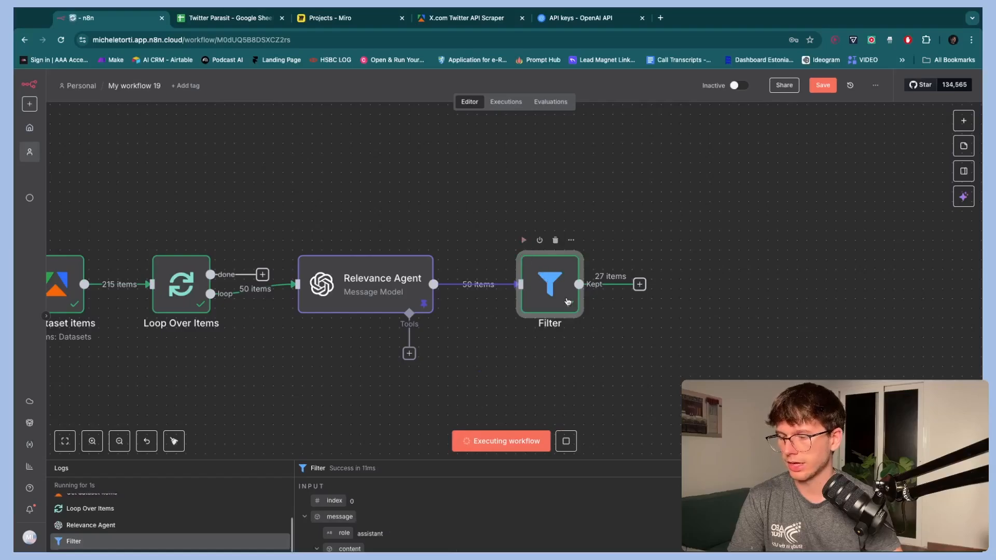
double_click(552, 292)
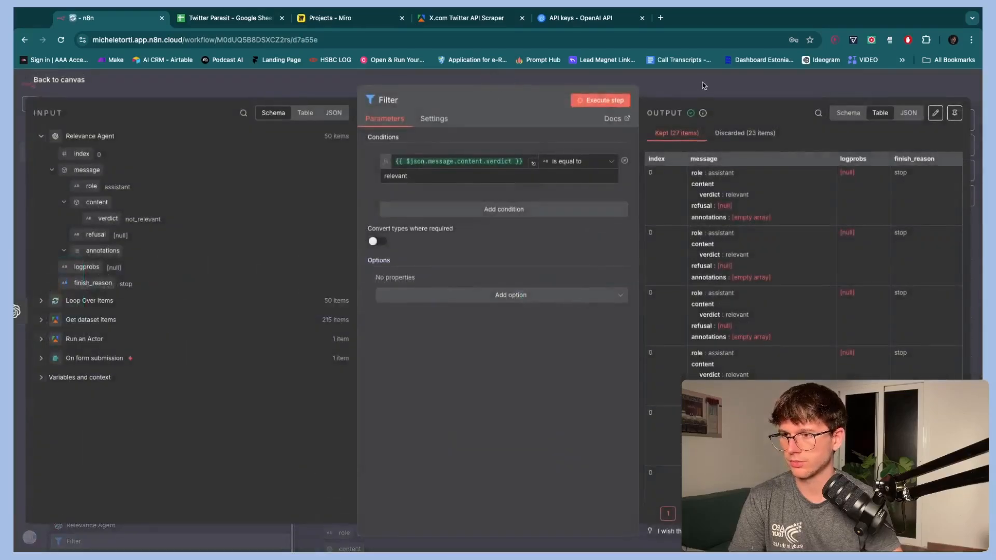
key(Escape)
scroll(569, 332, down, 3)
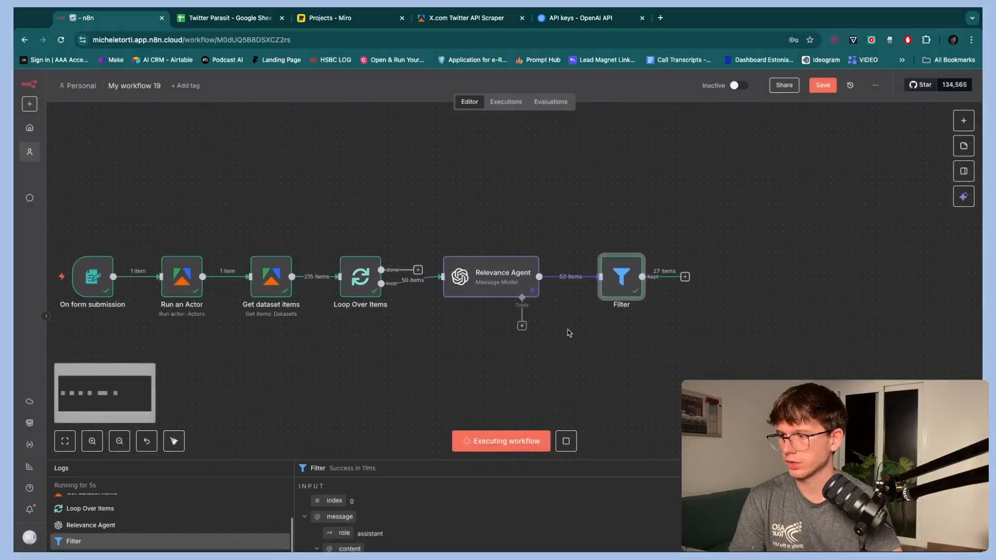
scroll(569, 313, up, 2)
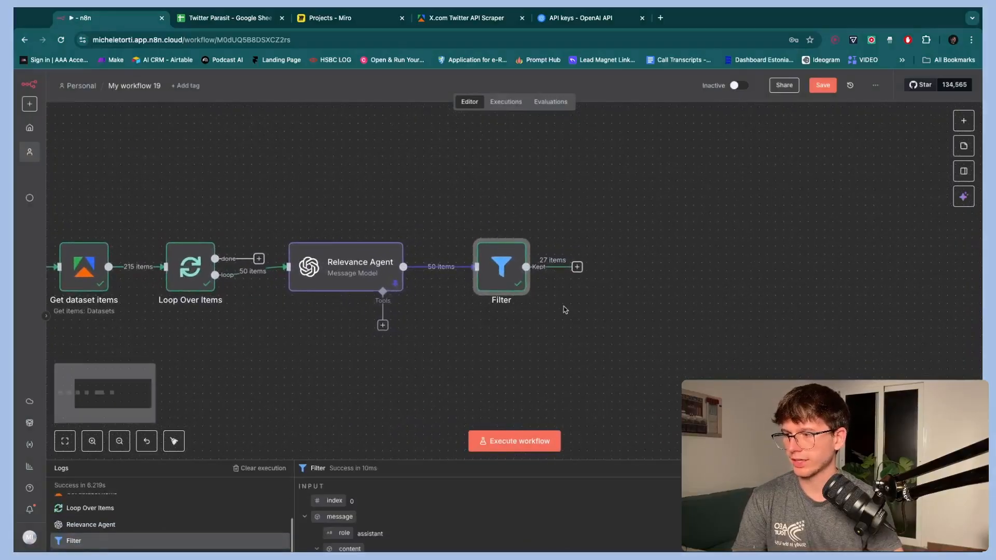
scroll(569, 313, up, 2)
key(super+3)
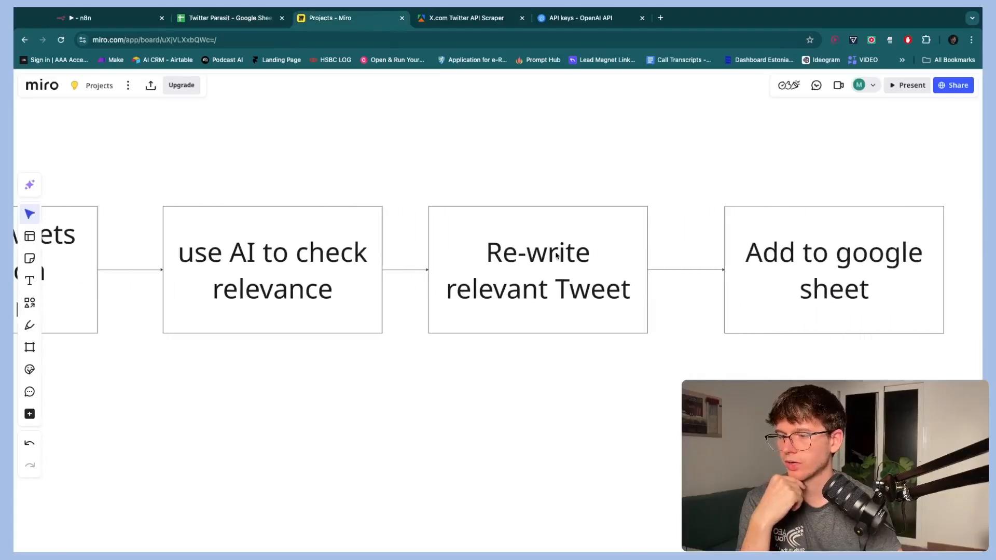
click(141, 23)
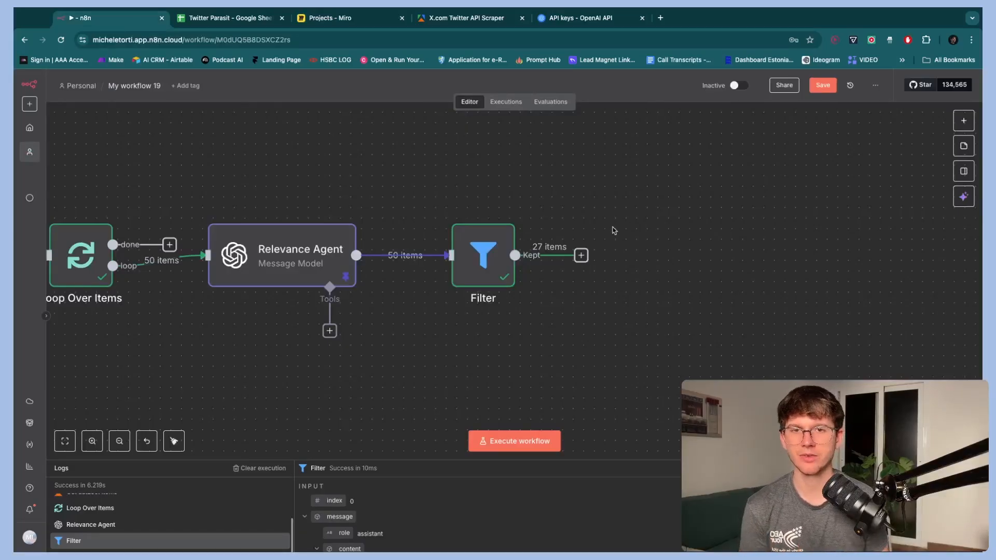
- Add Anthropic's Message a model node after the Filter via 'clau' search and begin a new credential
click(581, 255)
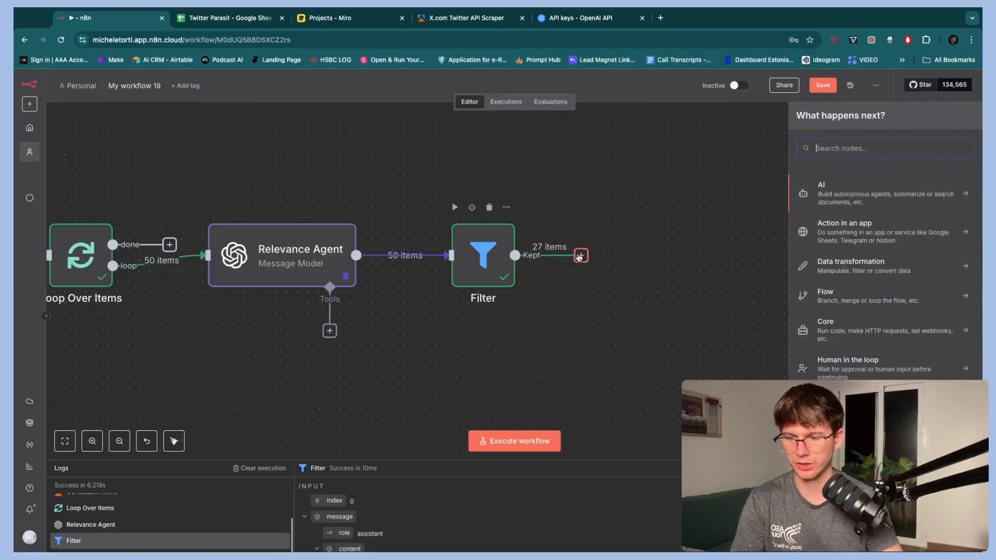
text(clau)
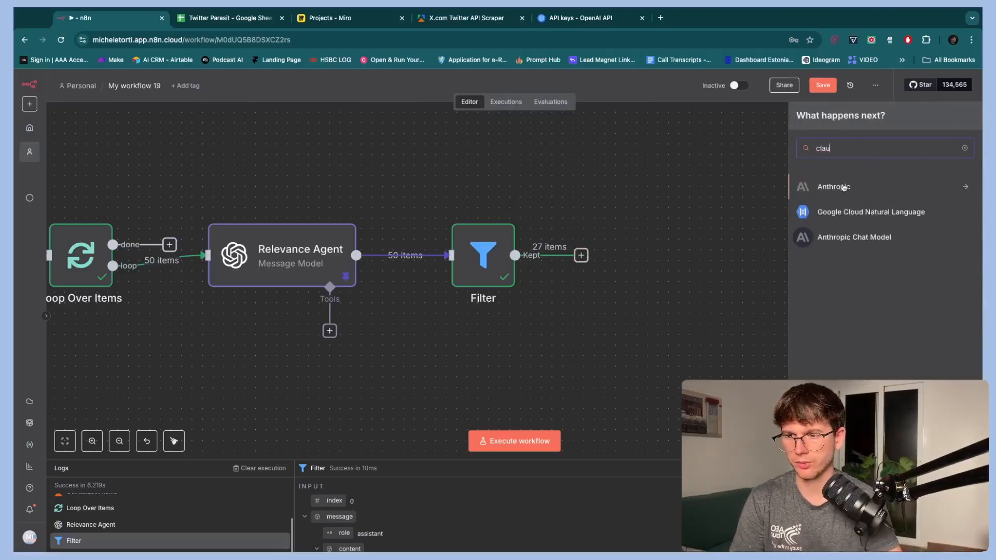
click(843, 188)
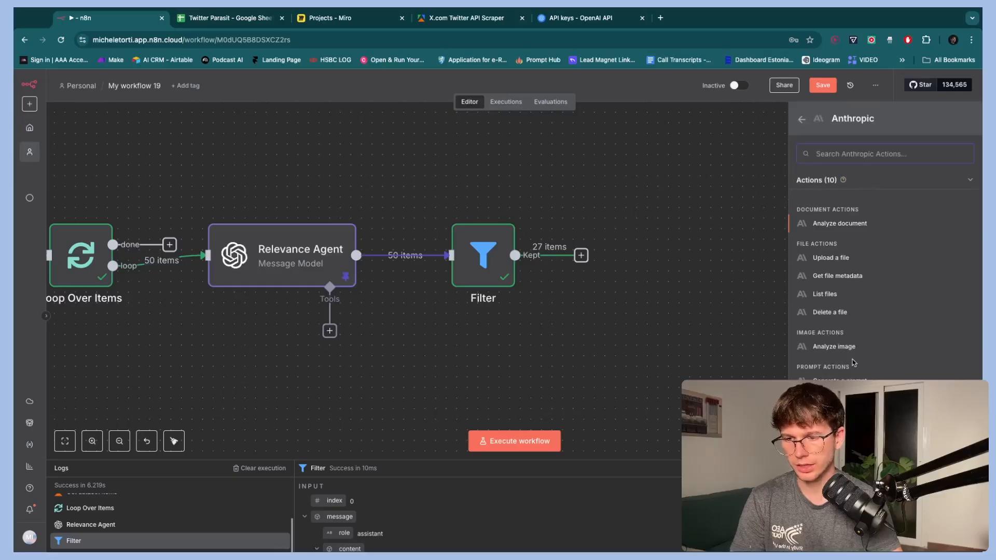
scroll(871, 385, up, 5)
scroll(871, 385, down, 3)
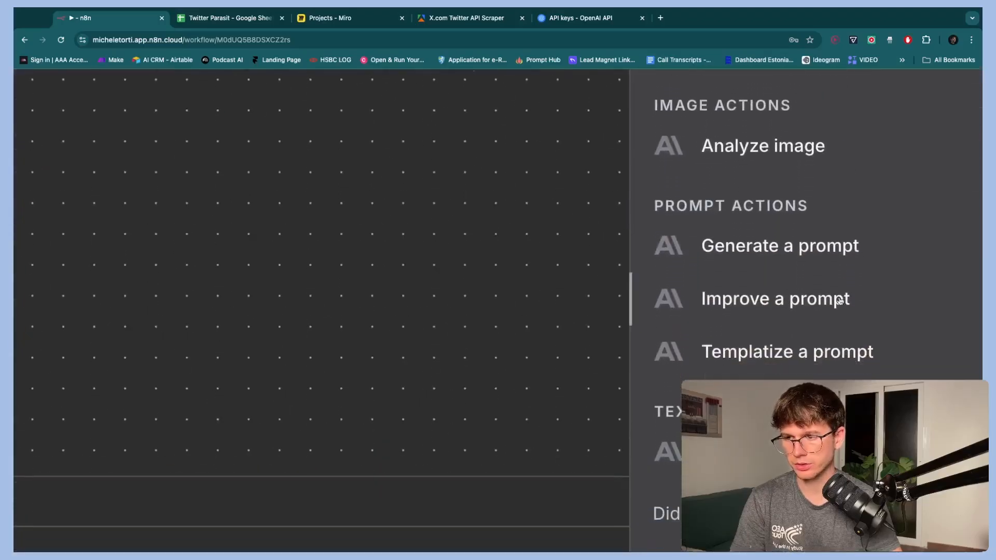
click(788, 254)
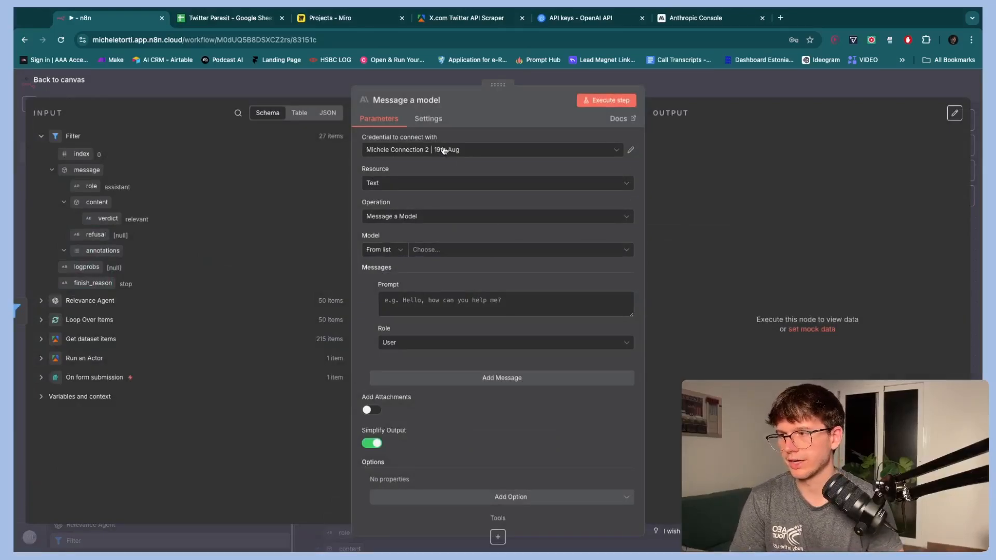
click(444, 151)
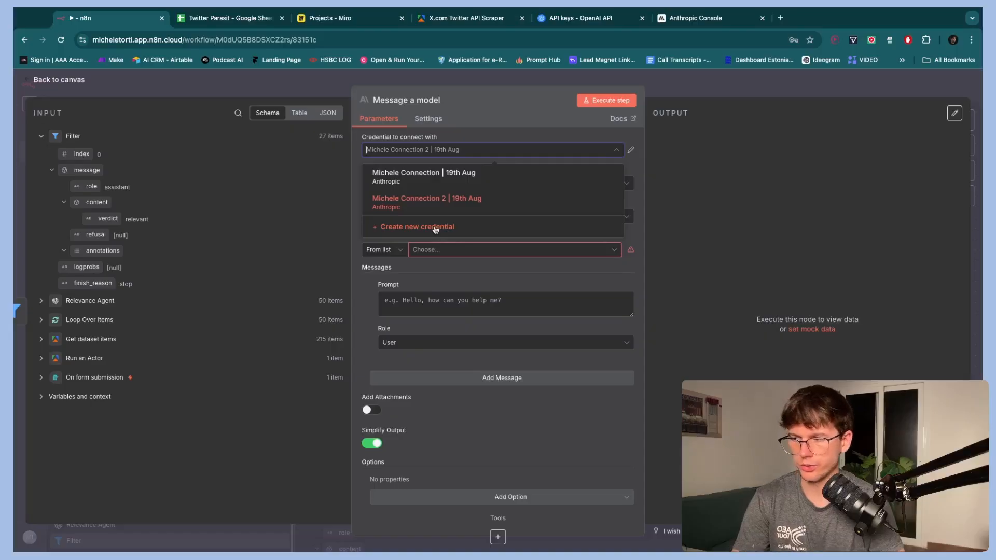
click(436, 229)
- Visit Anthropic Console's API keys page in a new tab, cancel Create Key, and return to n8n
key(ctrl+t)
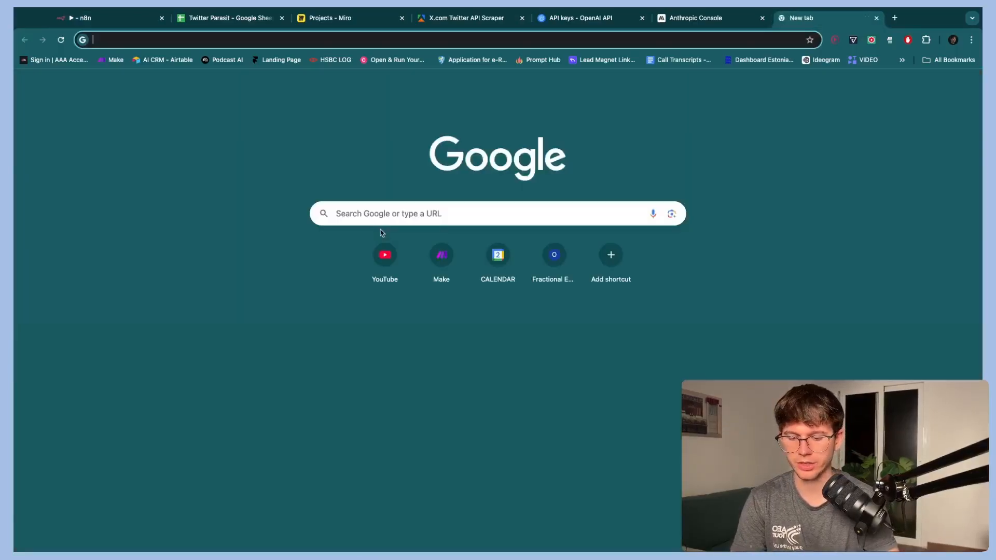
text(anthro)
key(Return)
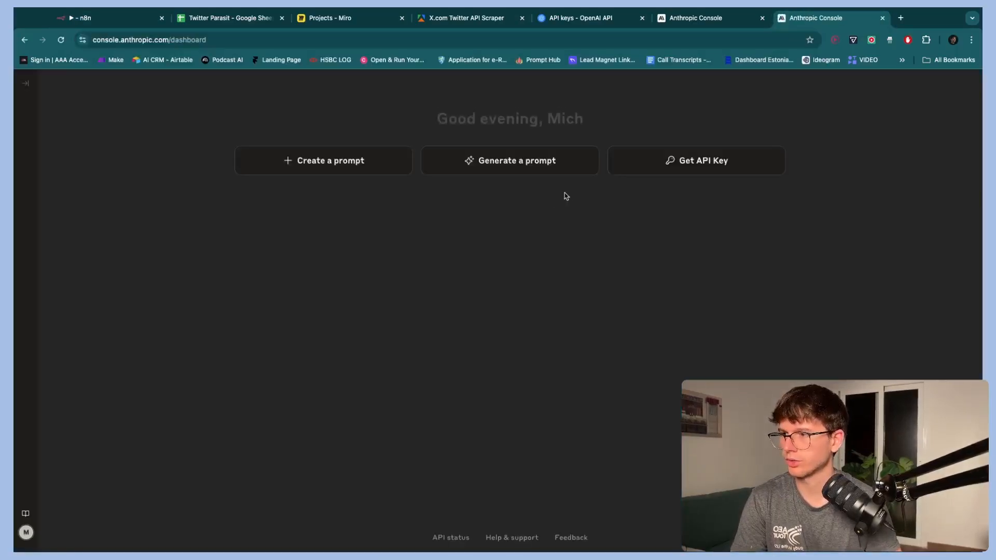
click(711, 165)
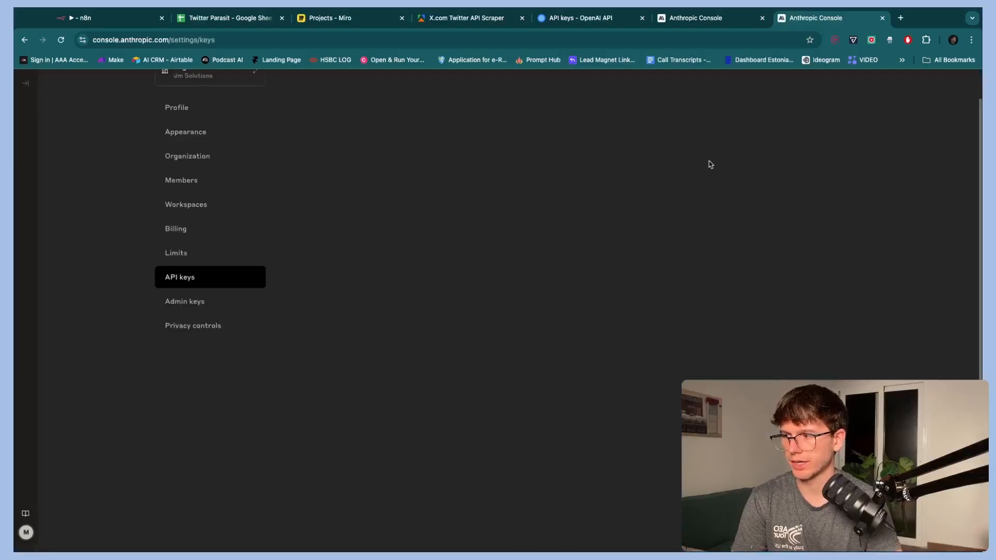
click(814, 114)
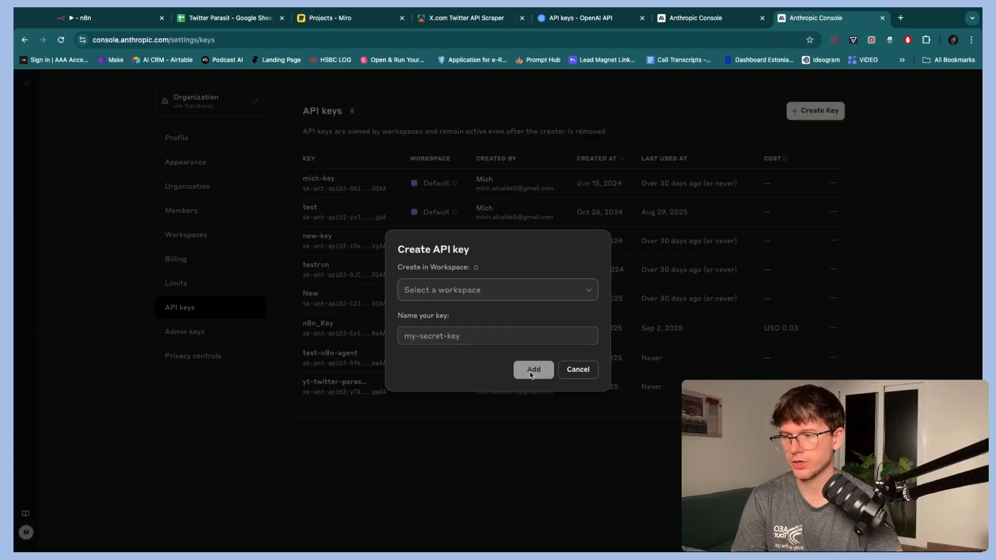
click(574, 373)
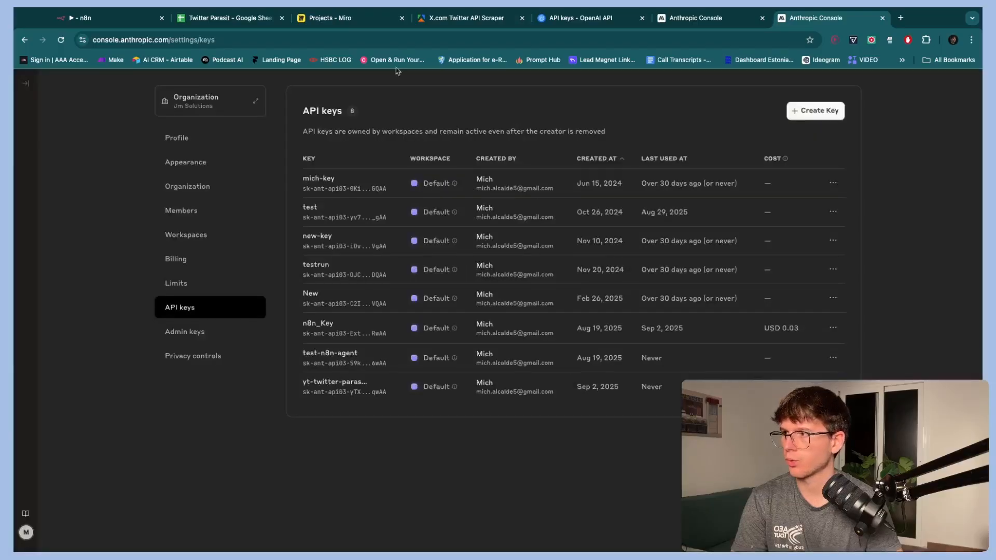
click(123, 19)
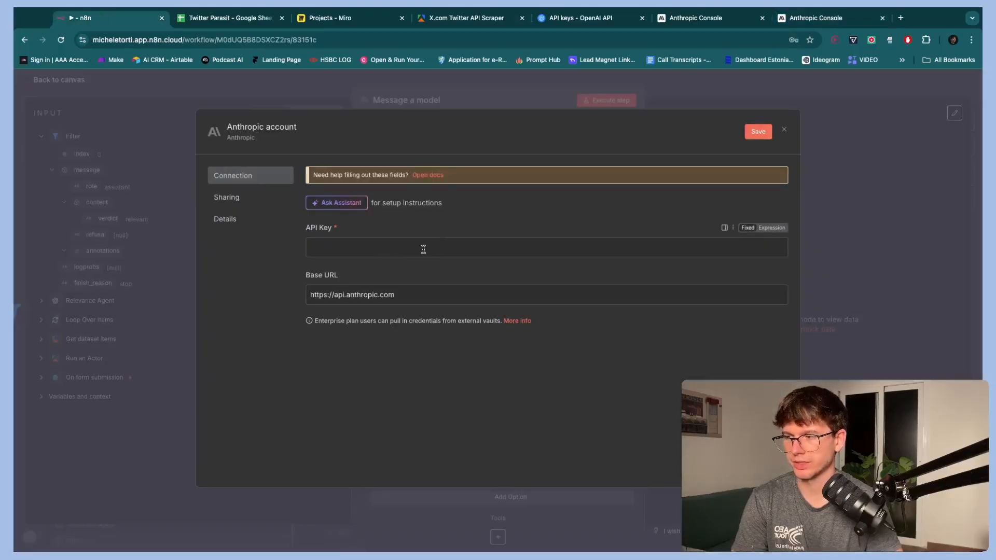
- Dismiss the credential form and set the model to claude-3-5-haiku-20241022
click(784, 131)
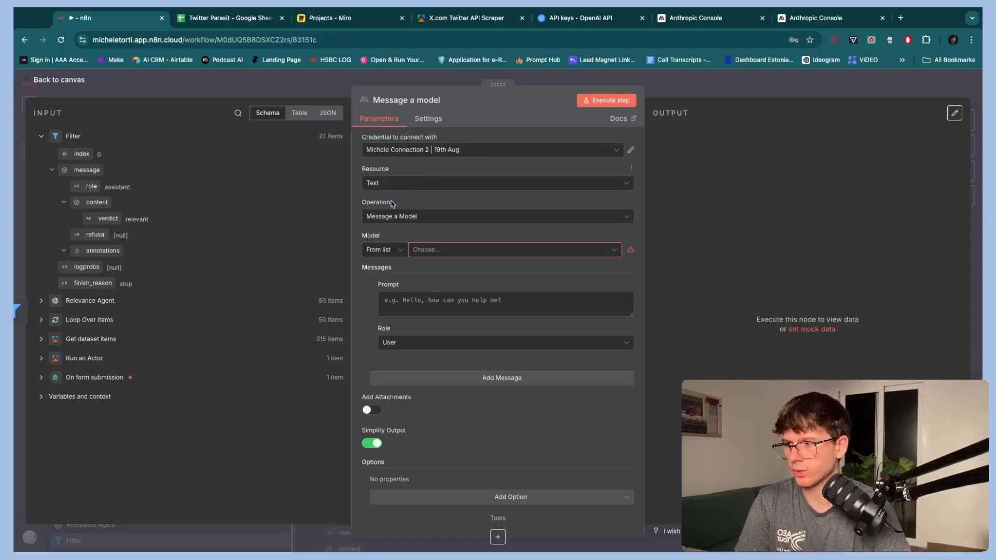
click(439, 254)
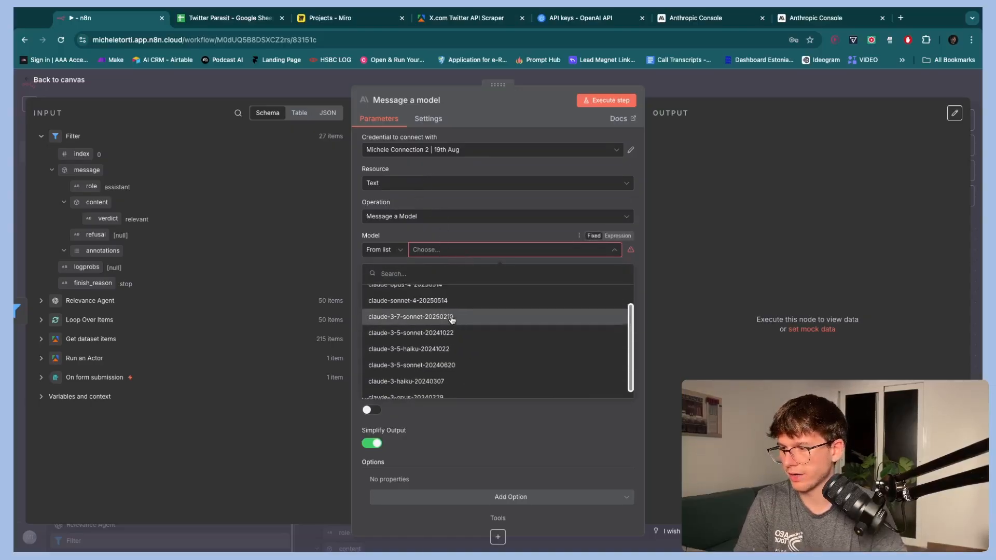
click(445, 352)
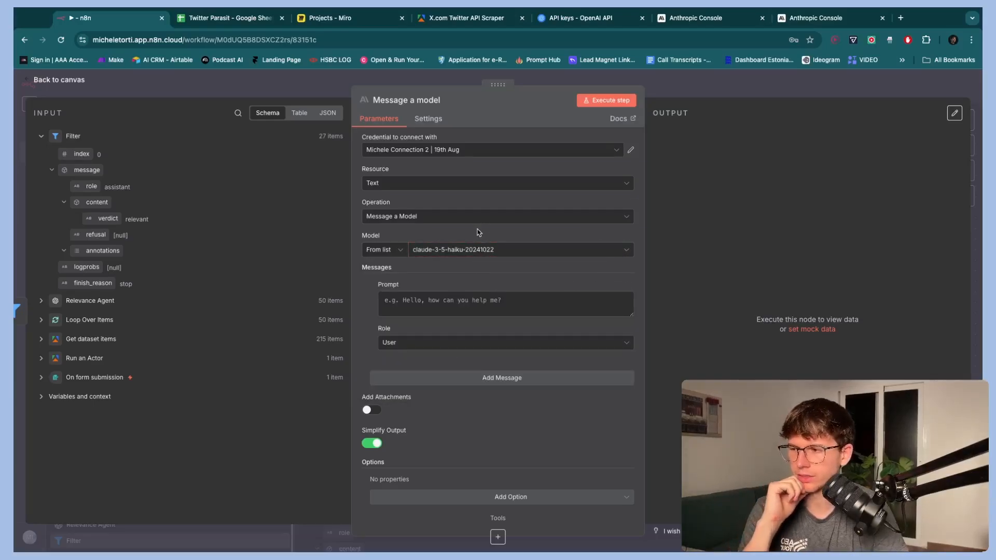
click(476, 248)
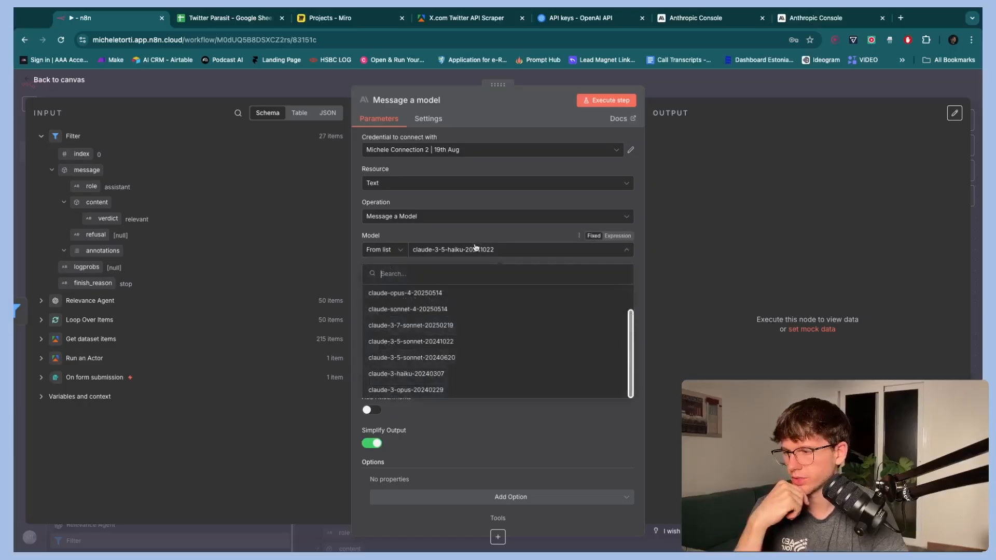
scroll(477, 236, down, 1)
click(479, 219)
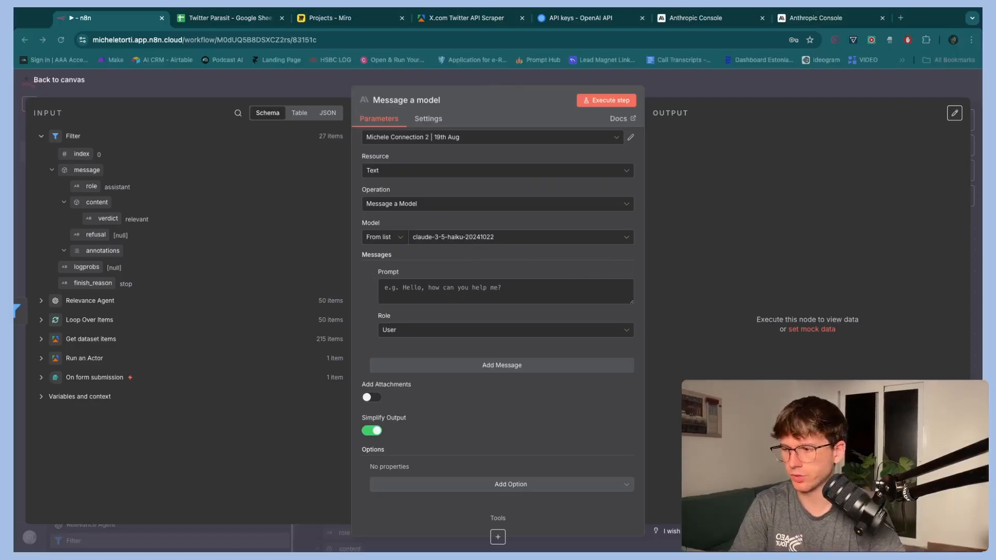
- Paste the tweet-rewriting instructions into Prompt and make it an expression
click(511, 294)
key(ctrl+v)
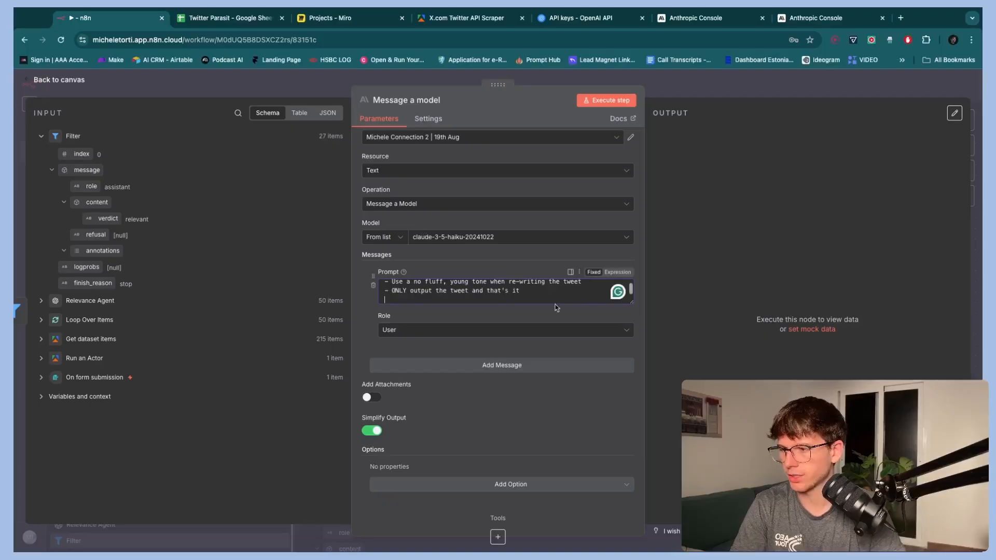
click(620, 273)
- Read through the prompt's Overview, Task, My Results and Rules headings in the expression editor
click(629, 333)
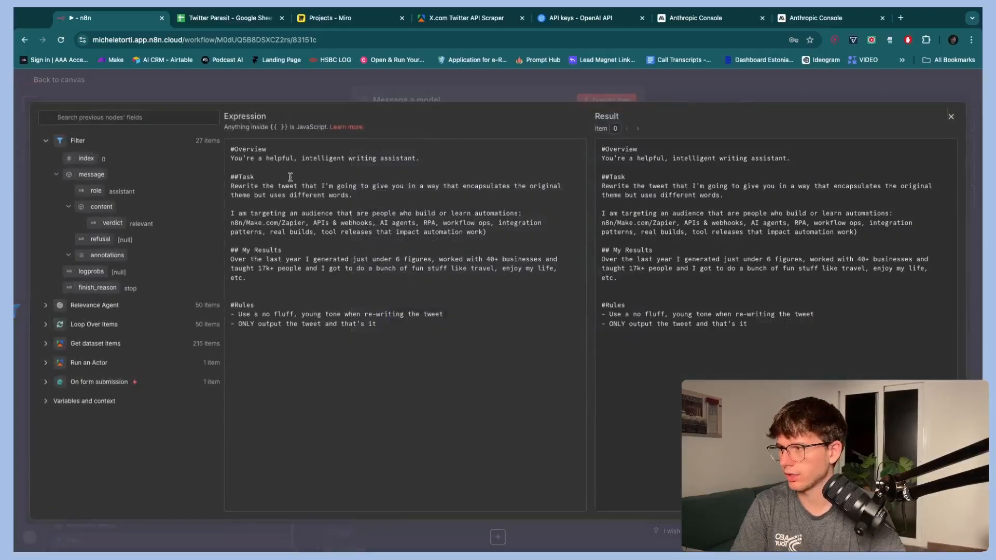
scroll(242, 147, up, 5)
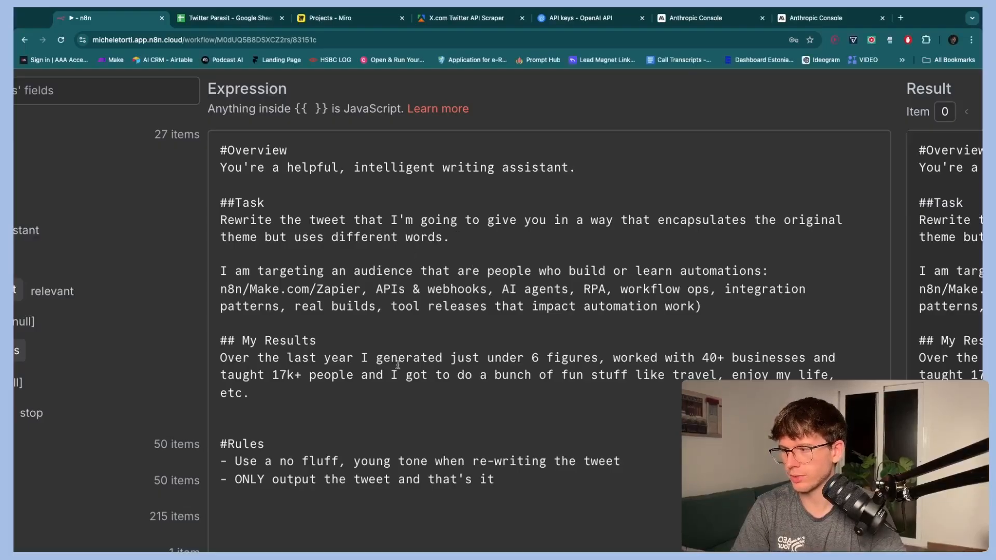
scroll(398, 365, down, 2)
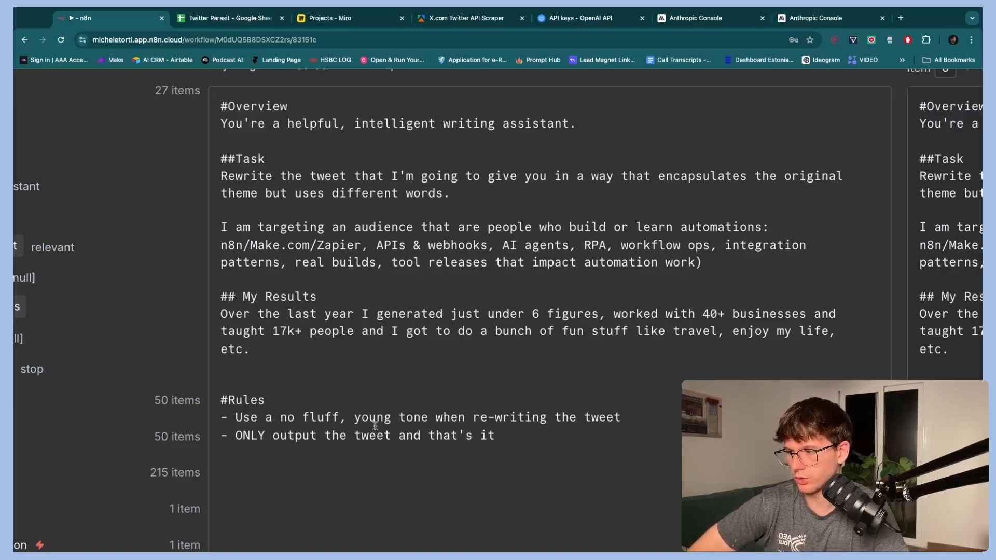
scroll(375, 426, down, 1)
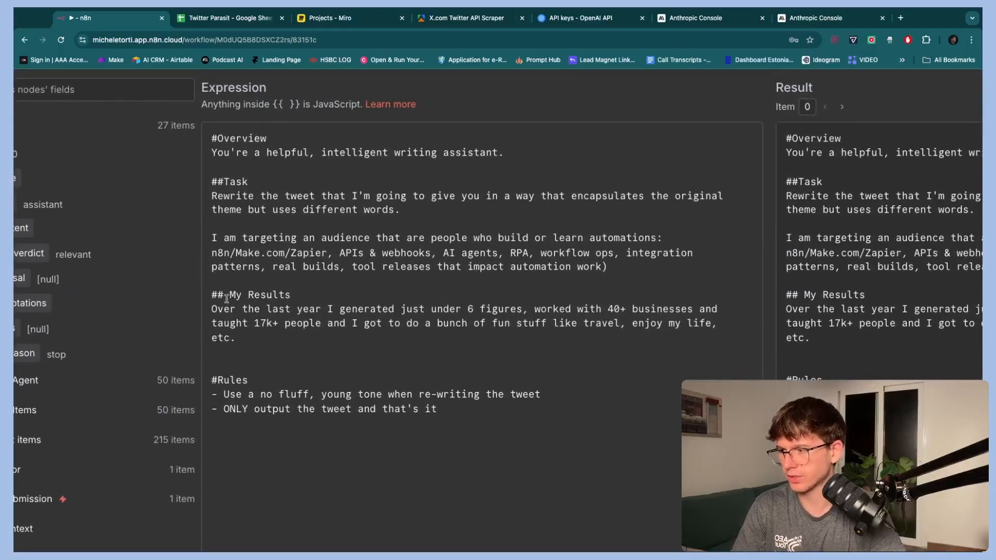
drag(221, 295, 214, 295)
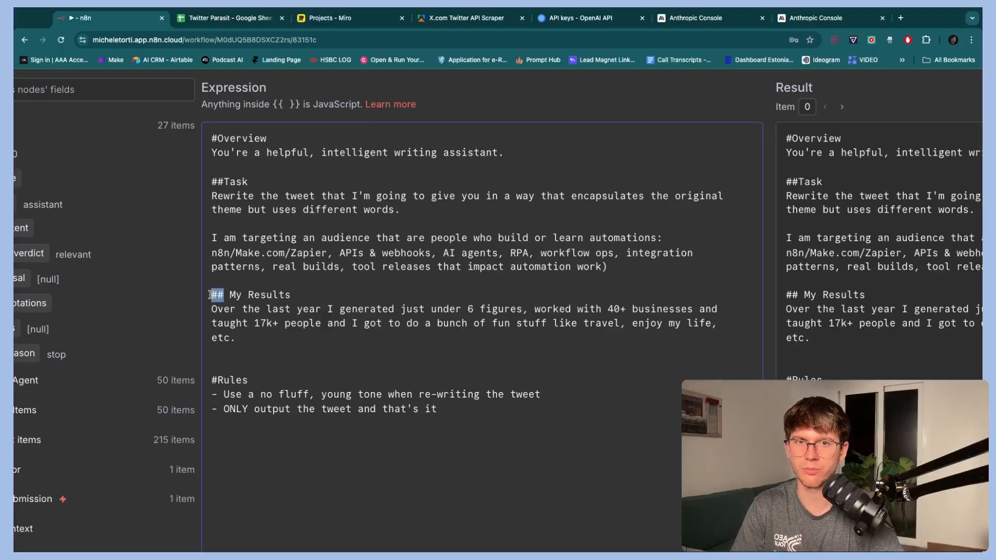
click(213, 138)
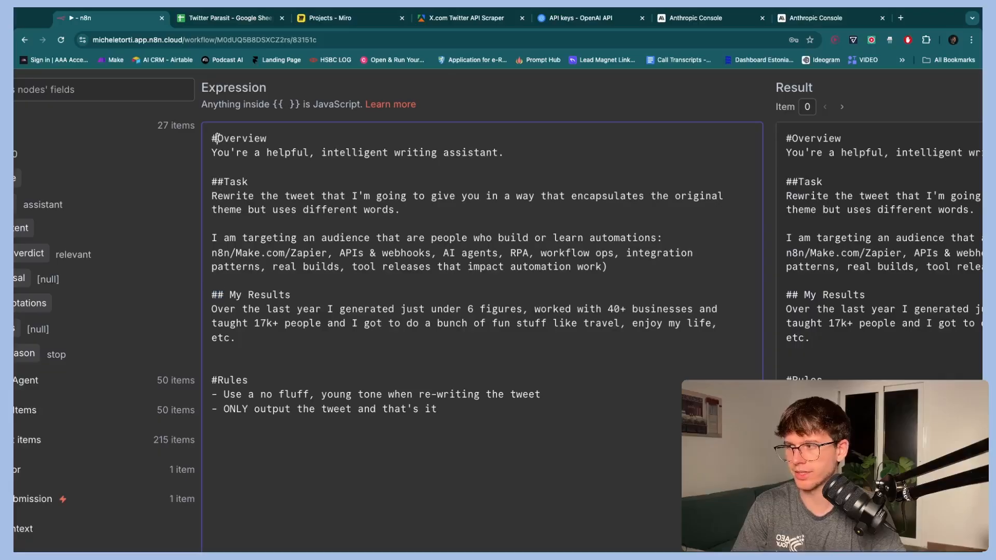
drag(211, 182, 222, 179)
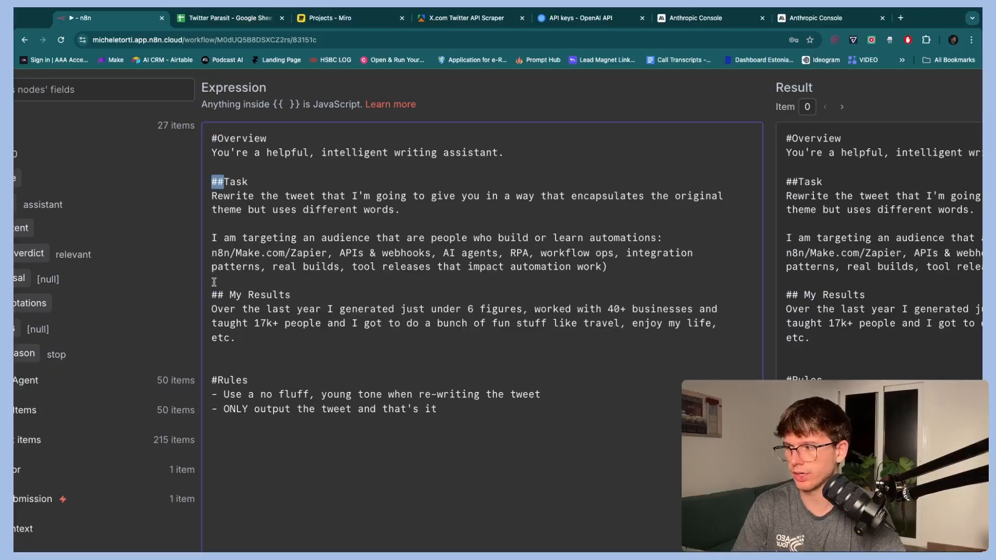
drag(212, 294, 223, 288)
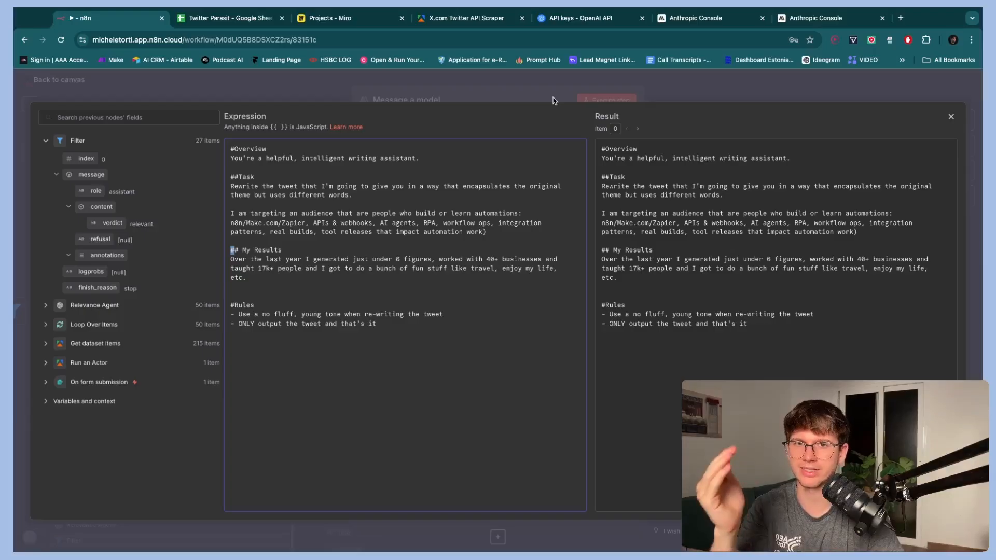
- Add a second prompt 'Here is the tweet to rewrite:' followed by the Get dataset items full_text field
click(560, 93)
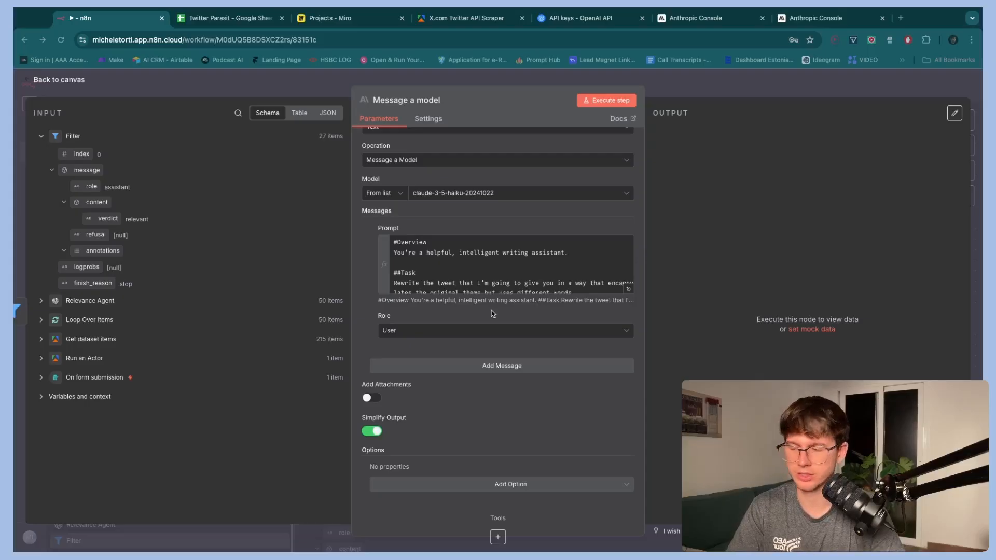
click(474, 365)
click(440, 387)
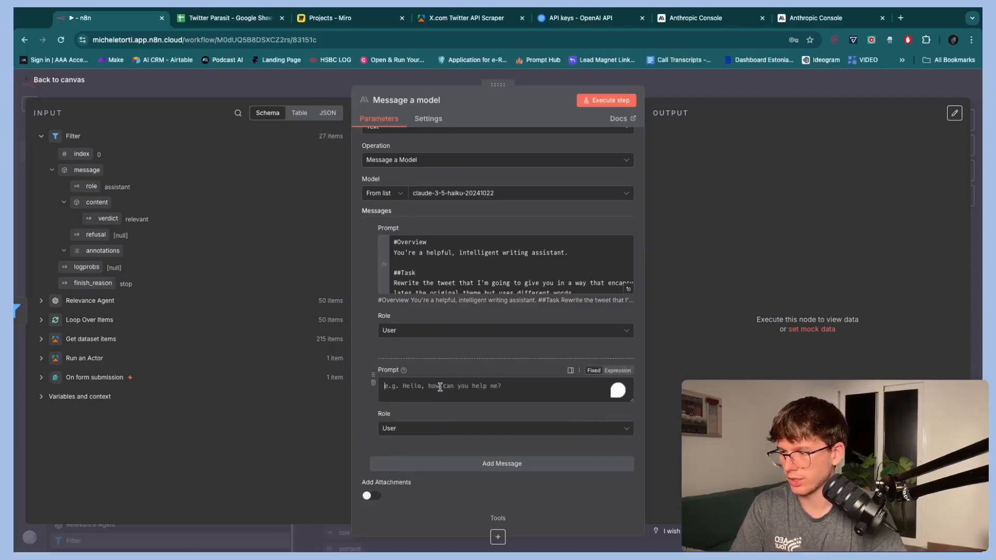
text(Here is)
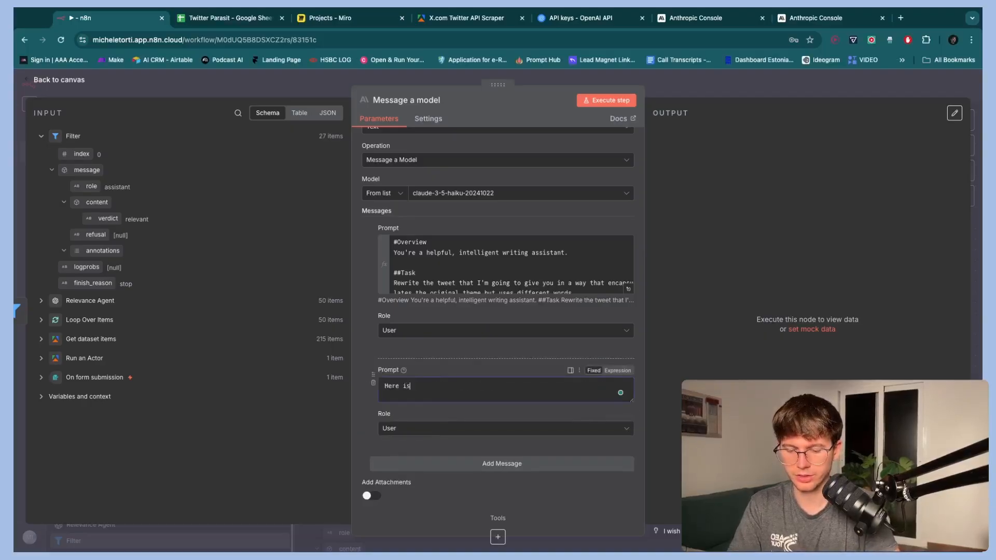
text( thr)
key(BackSpace)
text(e t)
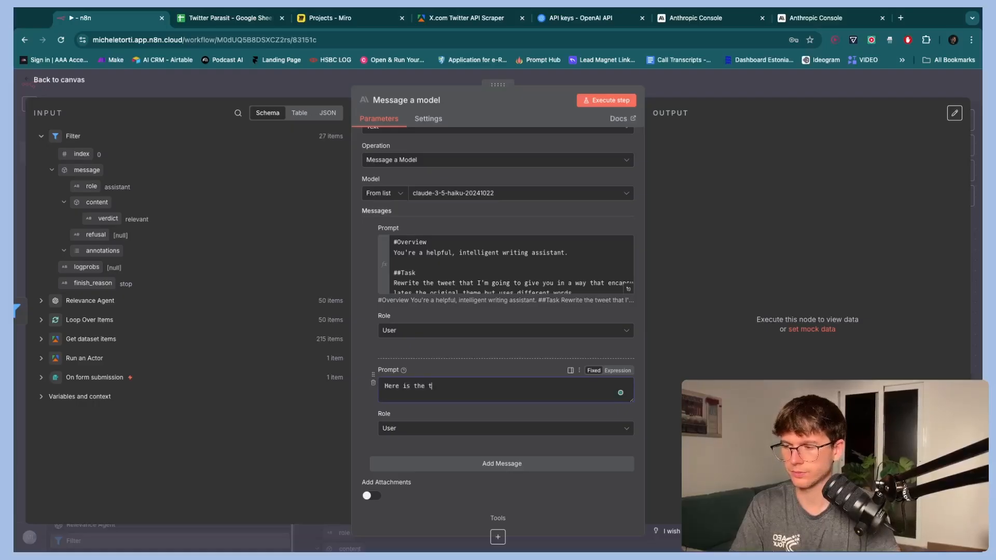
text(weeet to rewire:)
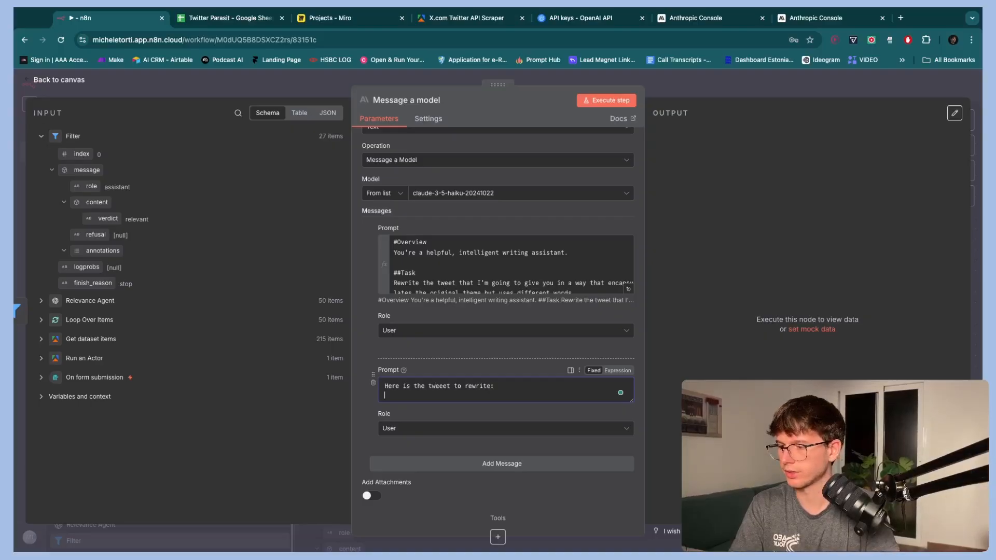
key(Return)
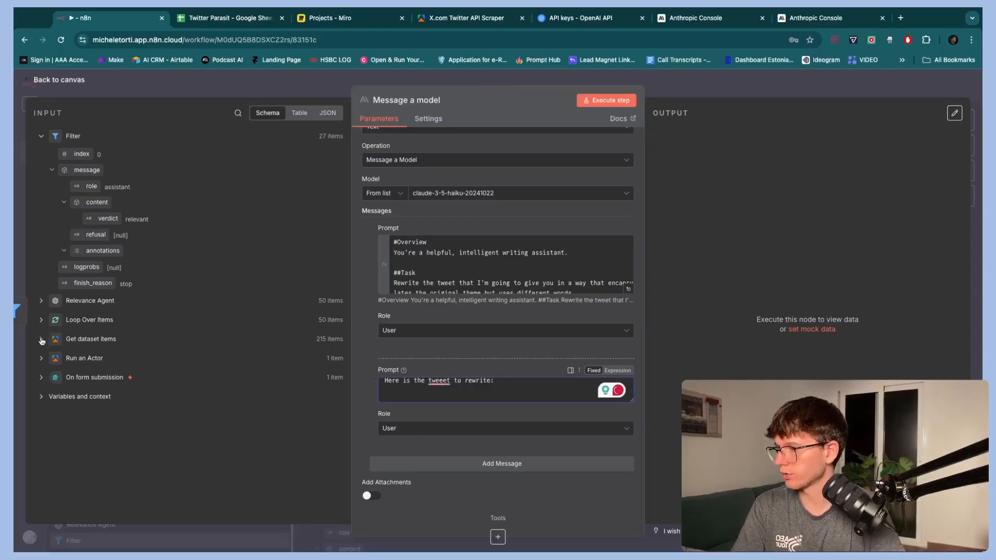
click(237, 114)
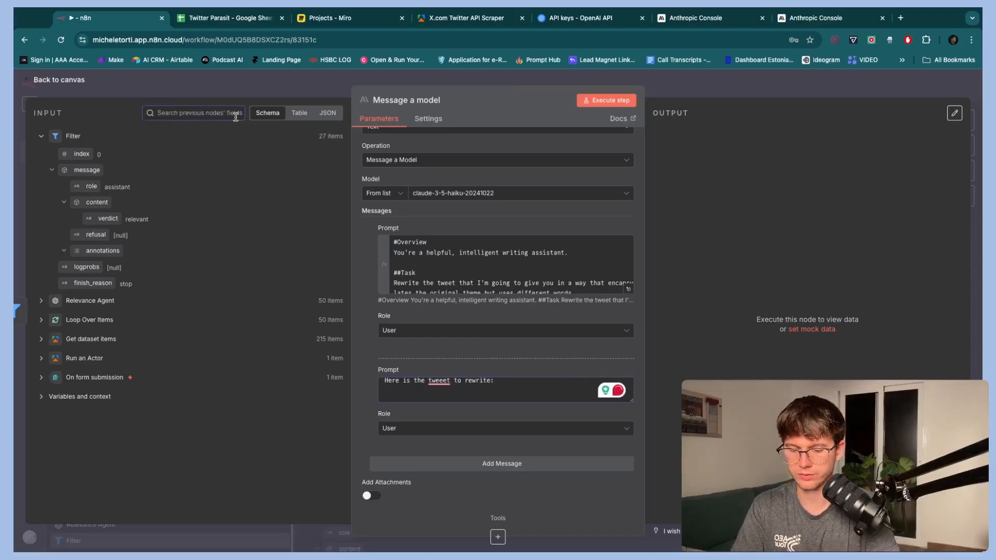
text(ful)
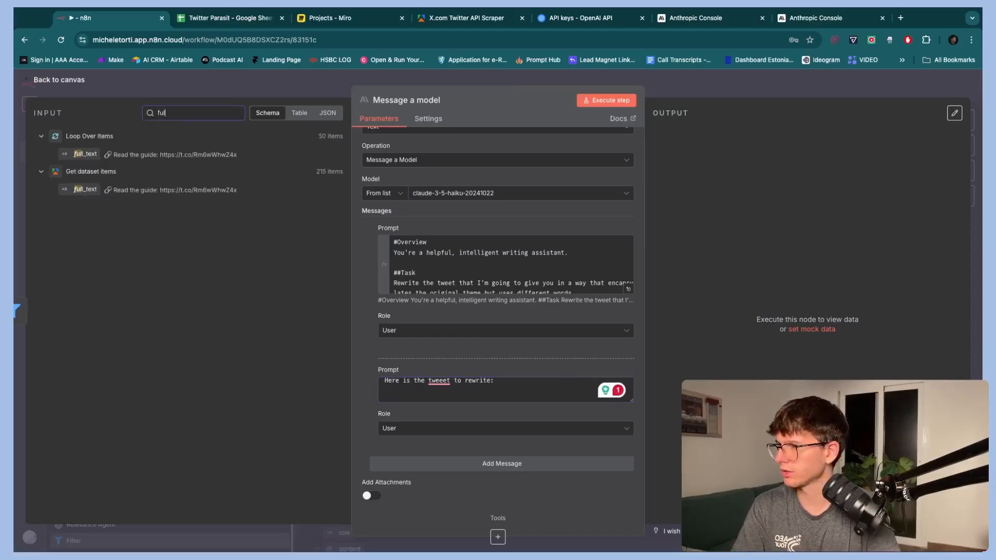
drag(85, 189, 501, 394)
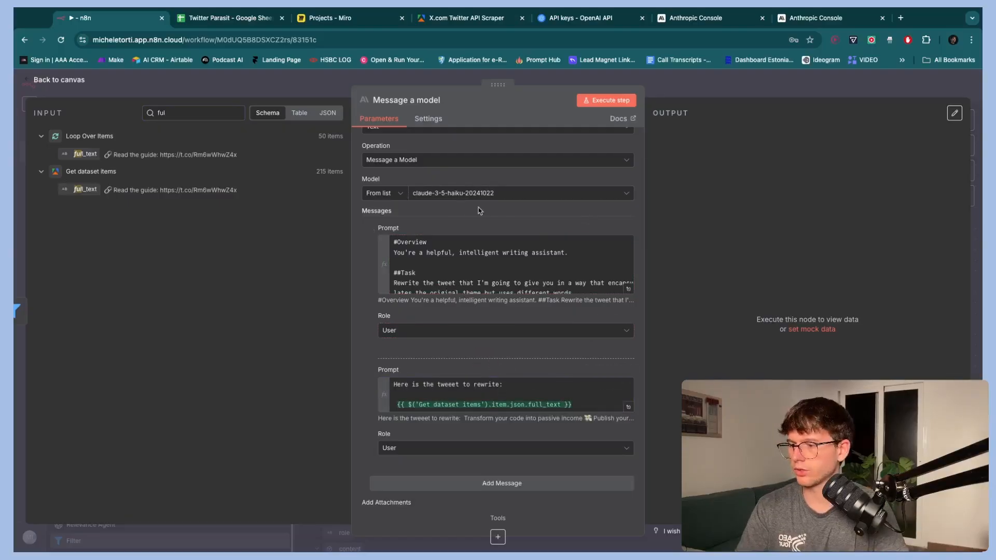
- Pin the On form submission trigger's test data on the canvas
click(696, 92)
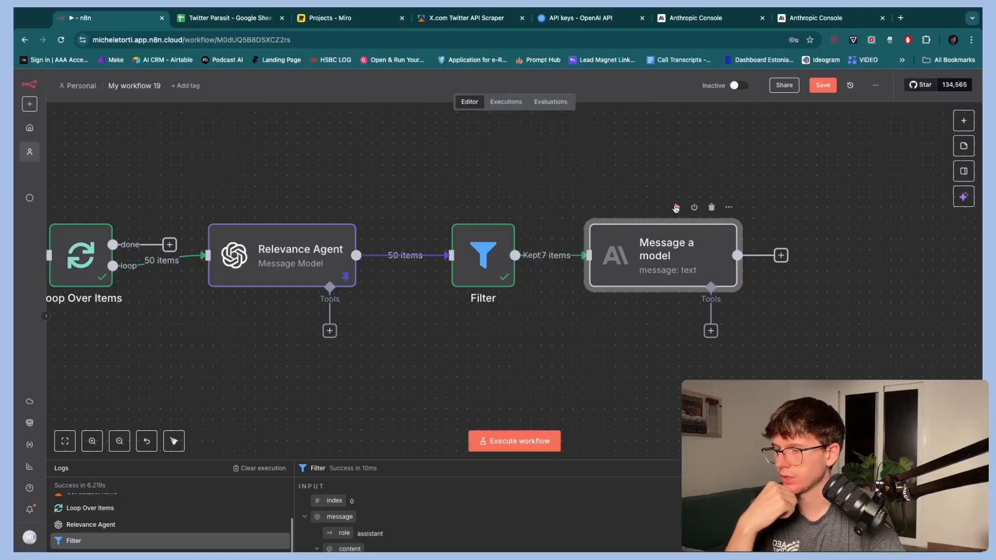
scroll(676, 208, down, 5)
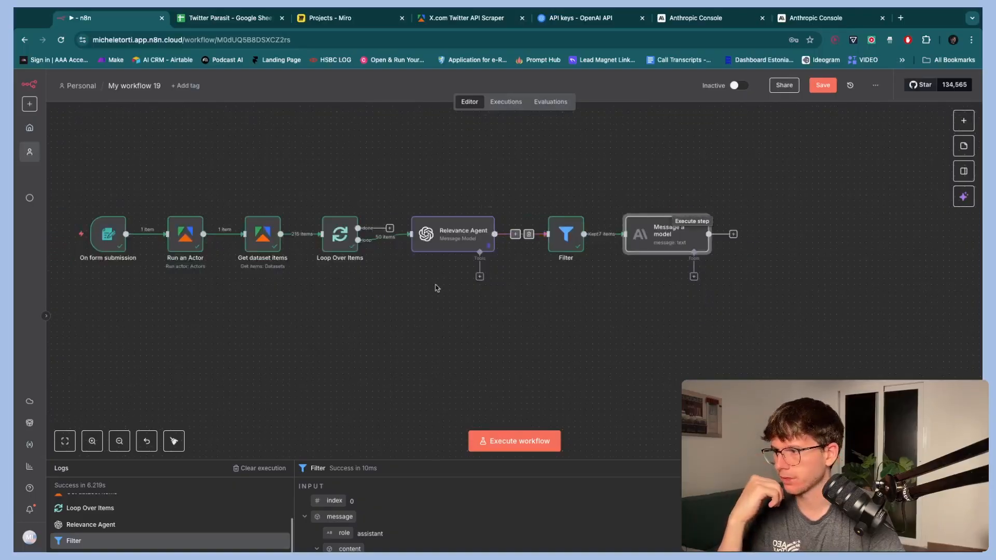
drag(284, 311, 183, 180)
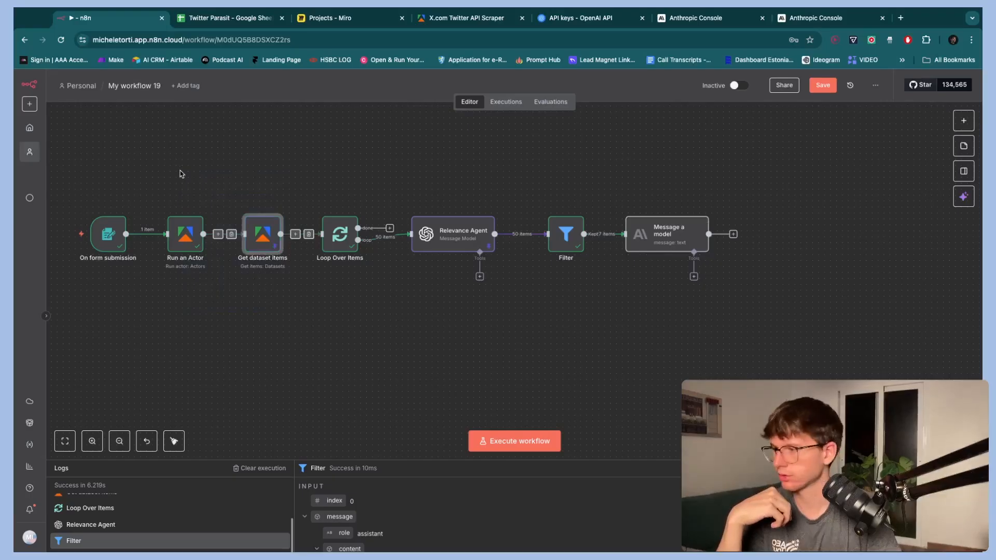
click(342, 289)
drag(241, 307, 141, 170)
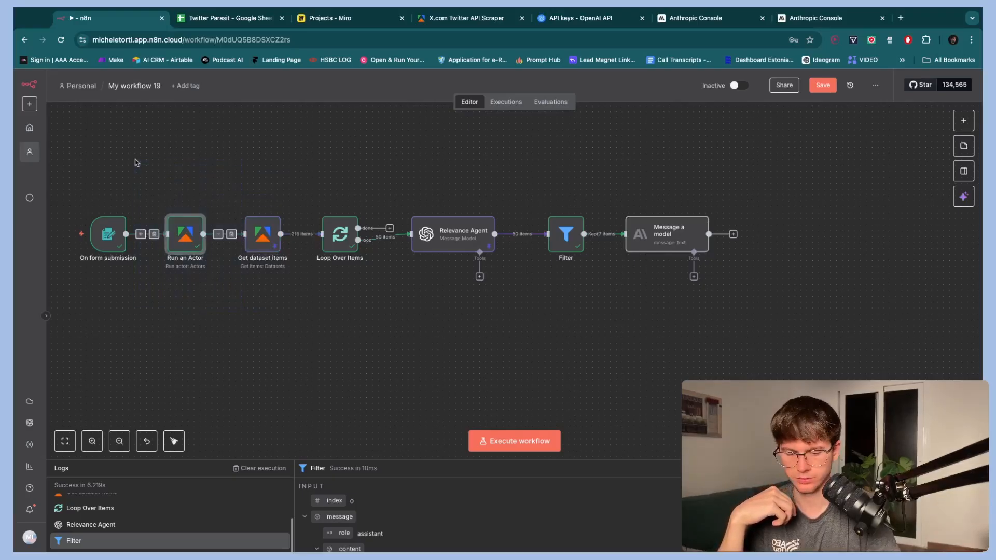
drag(135, 275, 59, 176)
key(p)
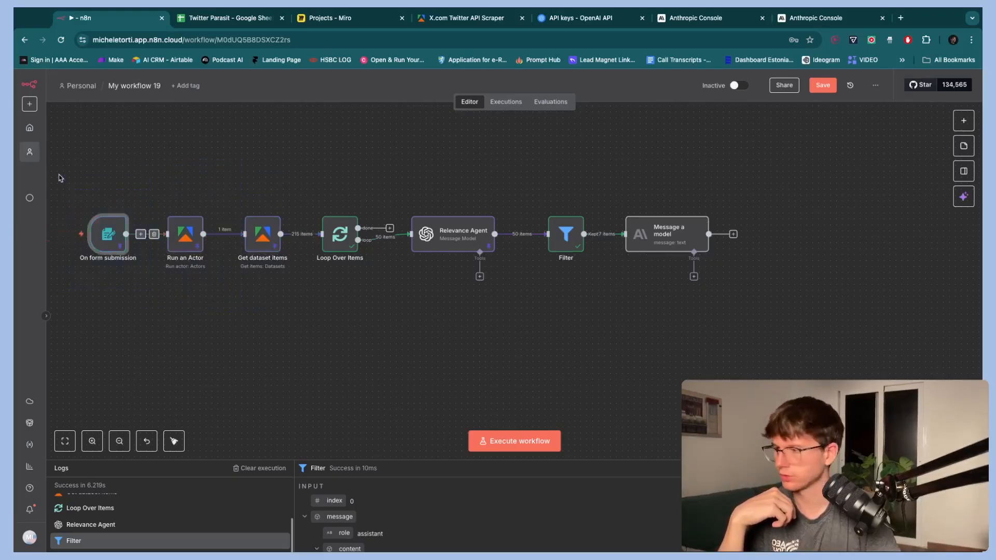
- Execute the Message a model step as a test run
scroll(387, 264, right, 5)
scroll(470, 233, up, 5)
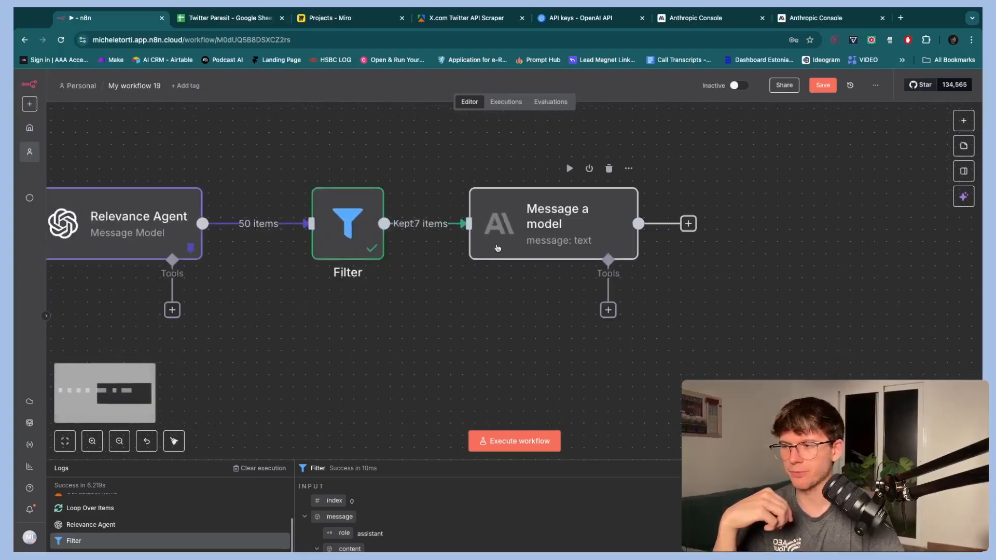
double_click(548, 206)
click(621, 101)
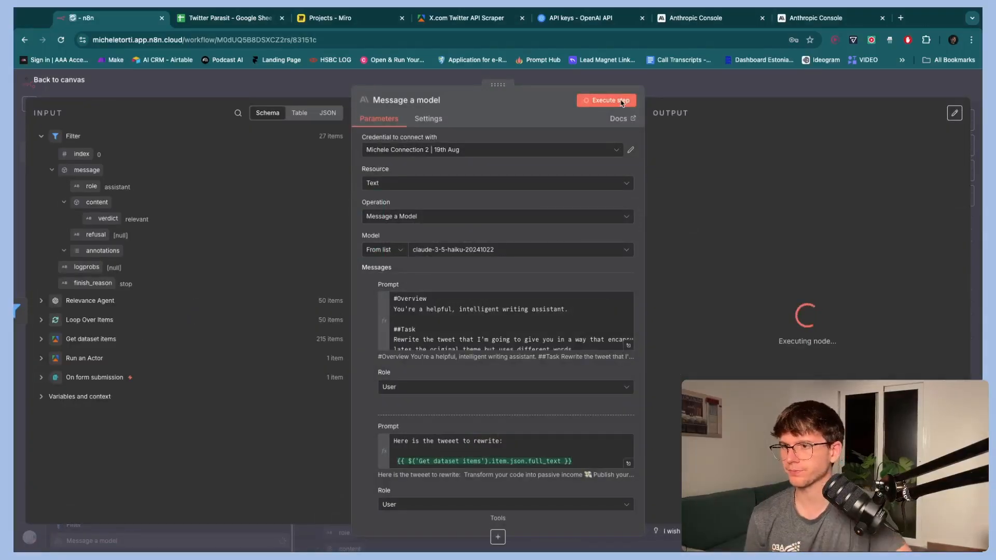
key(Escape)
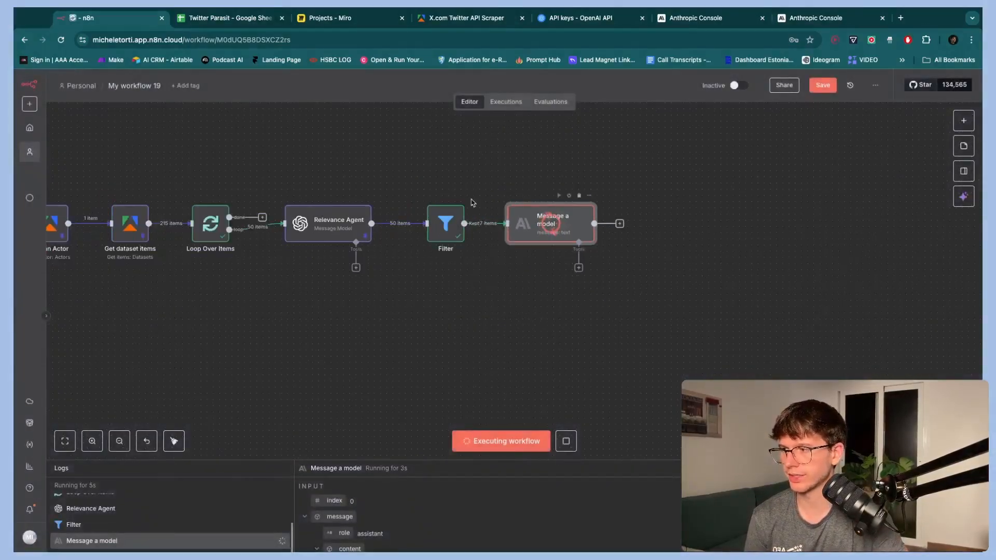
- Switch to the Miro board and scroll to the plan ending in 'Add to google sheet'
scroll(473, 202, left, 5)
scroll(519, 229, right, 6)
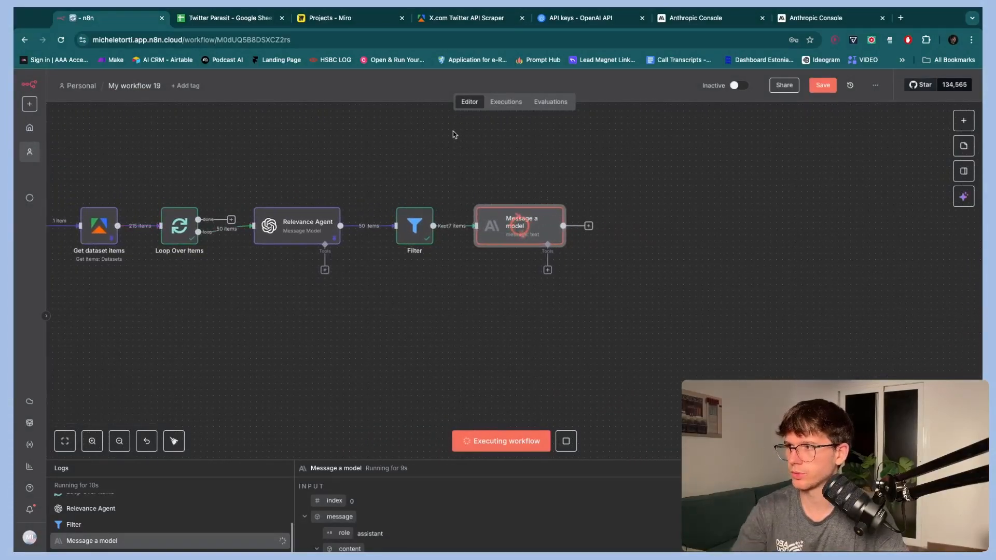
click(366, 22)
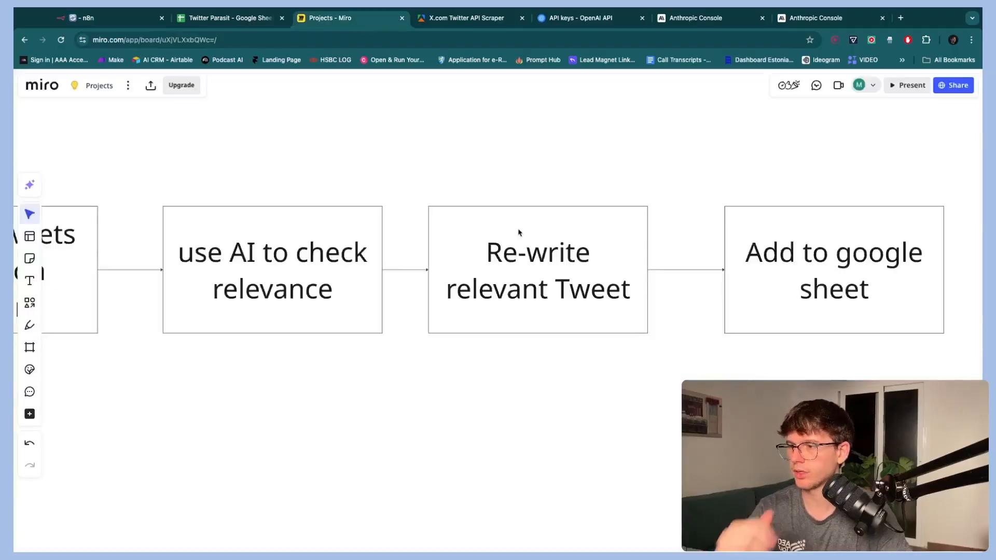
scroll(518, 230, right, 4)
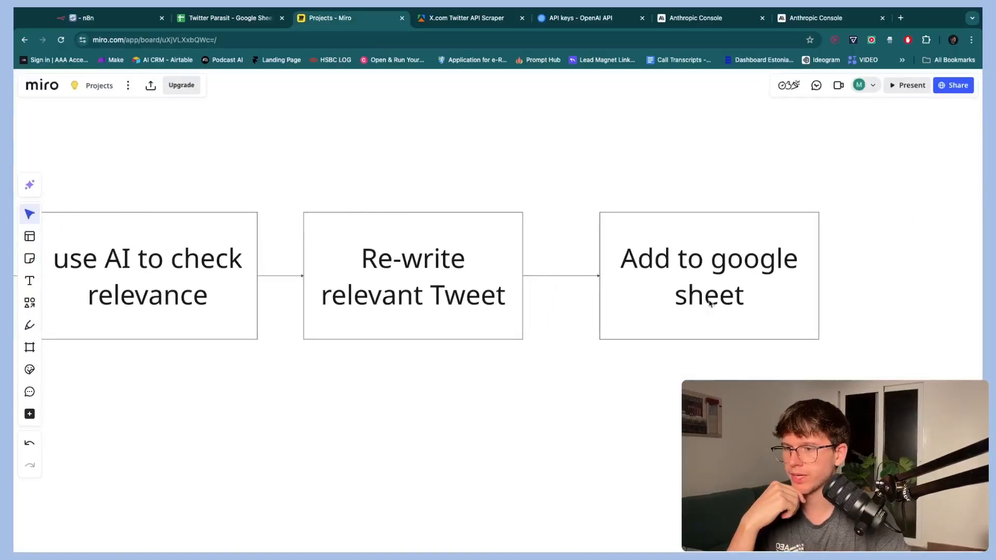
scroll(665, 293, down, 3)
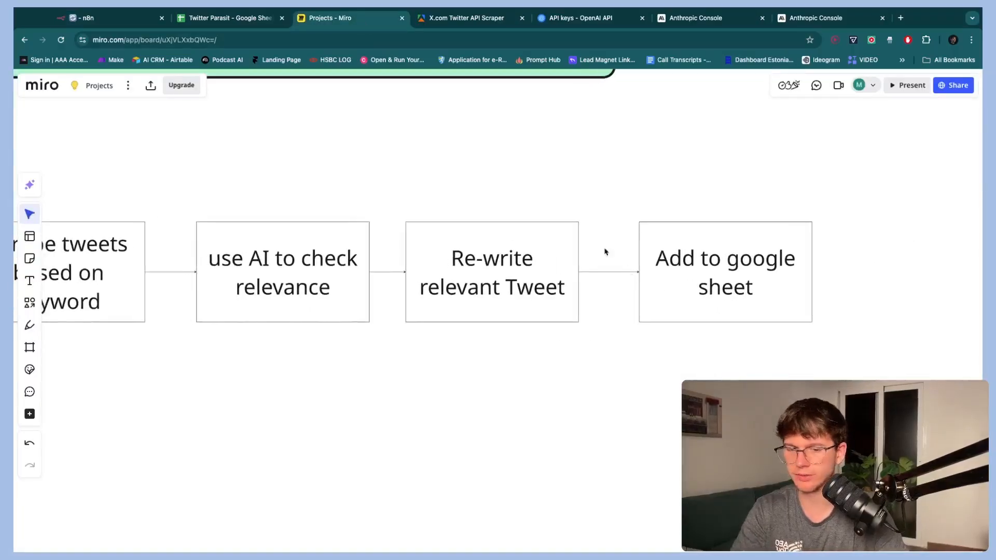
- Create a blank spreadsheet via sheets.new and paste the copied header row into row 1
click(900, 17)
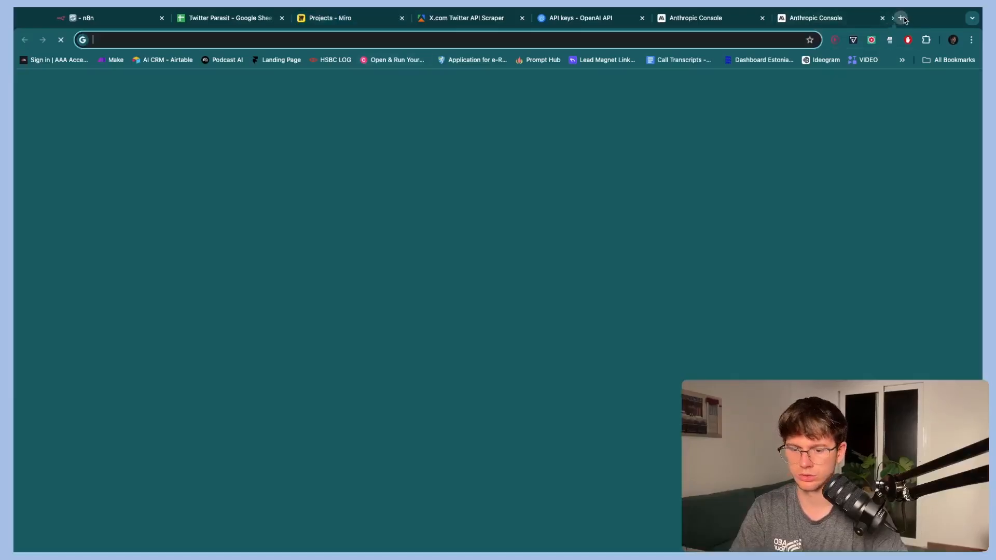
text(sheets.new)
key(Return)
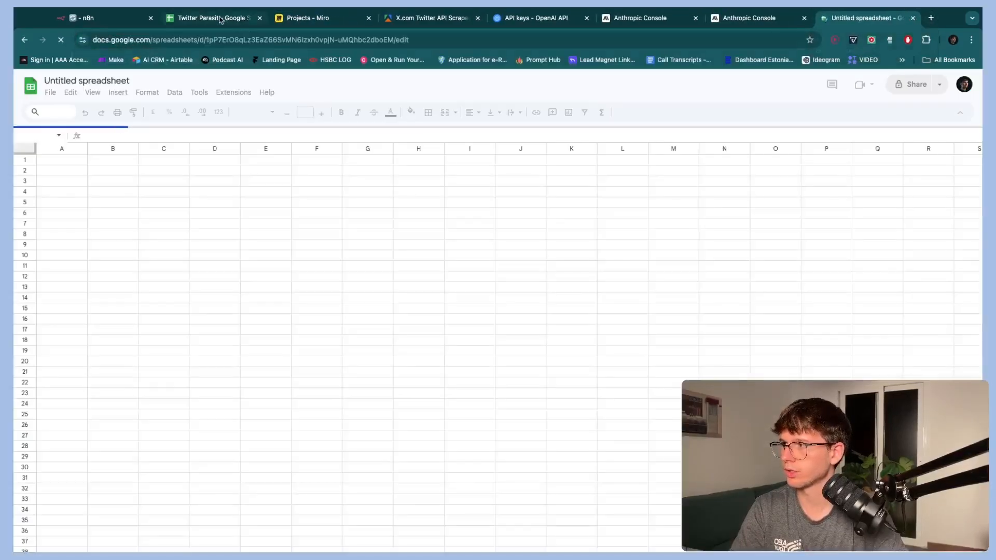
click(220, 19)
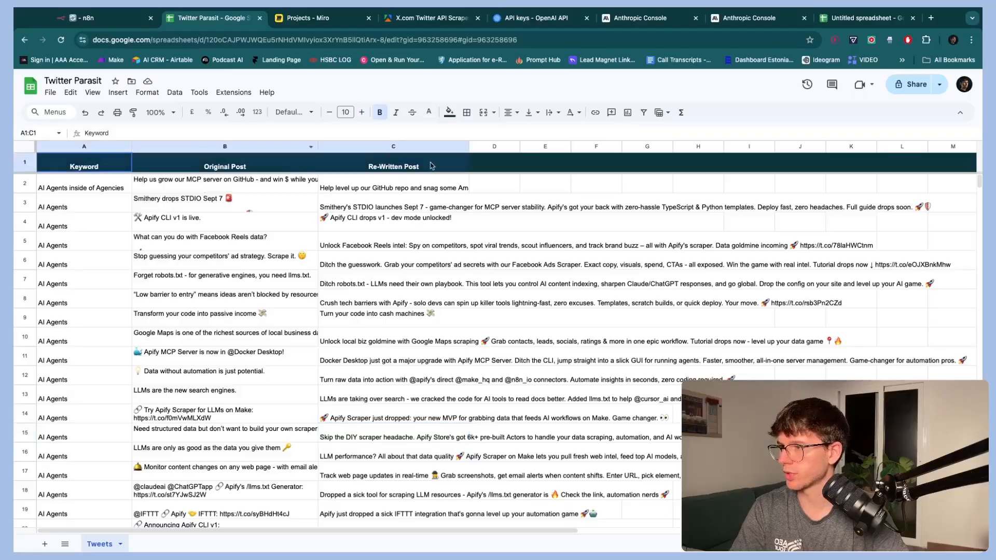
click(866, 18)
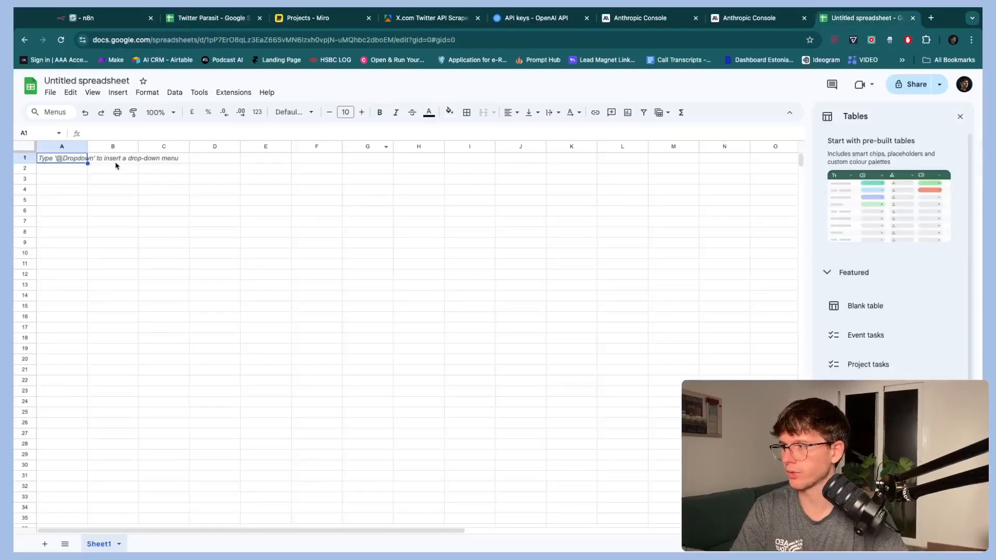
text(Keyword	Original Post	Re-Written Post)
click(957, 119)
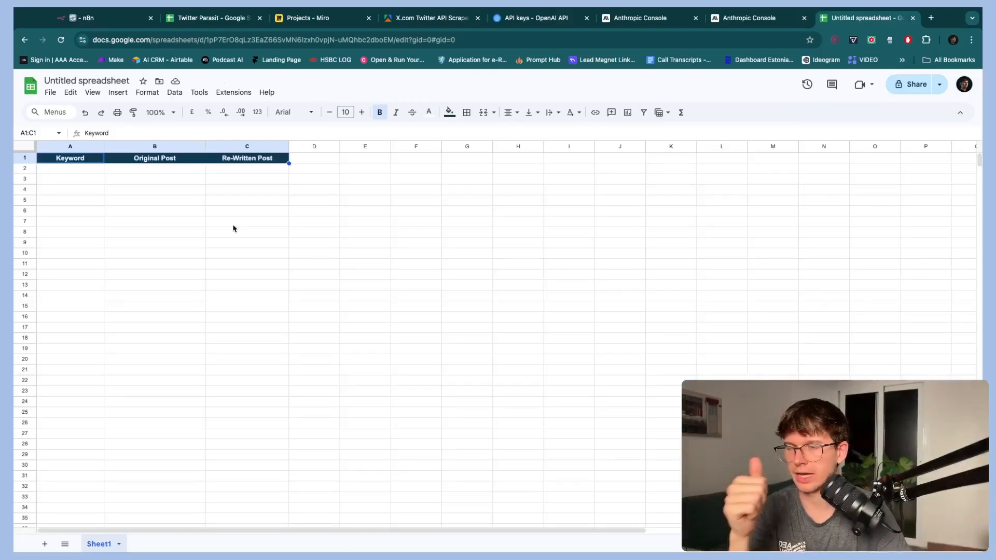
- Rename the headers to Original Tweet and Re-Written Tweet, then return to n8n
click(85, 171)
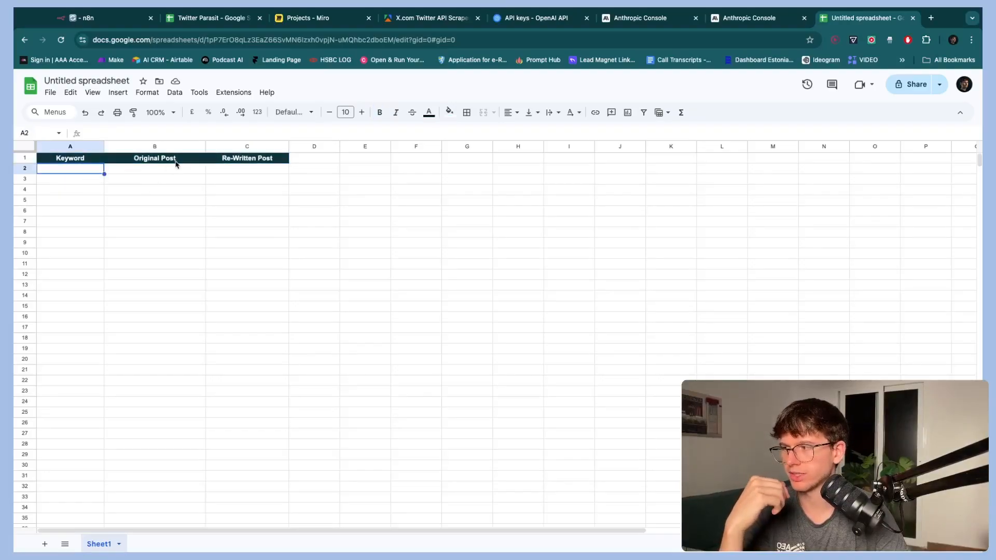
double_click(172, 158)
text(Tweet)
click(264, 157)
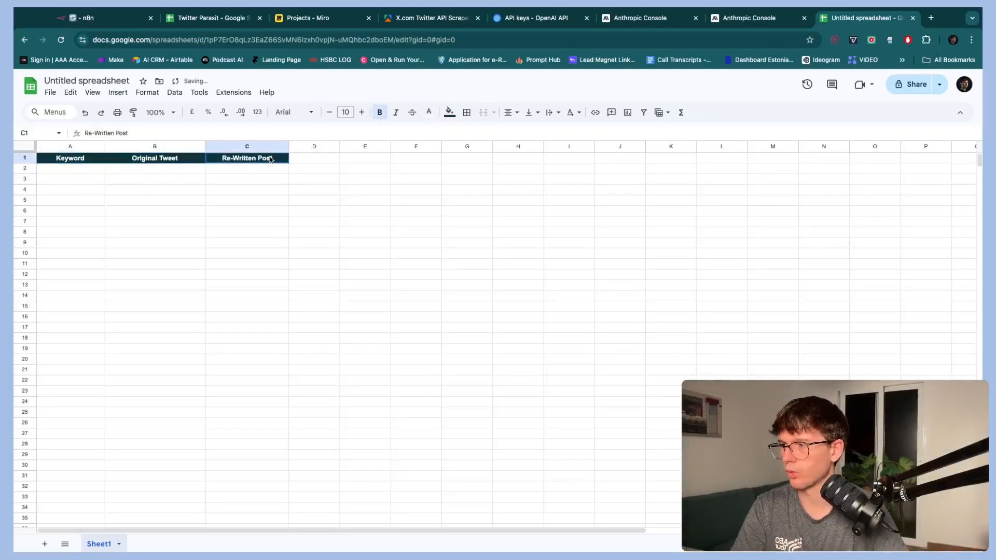
double_click(264, 157)
text(Tweet)
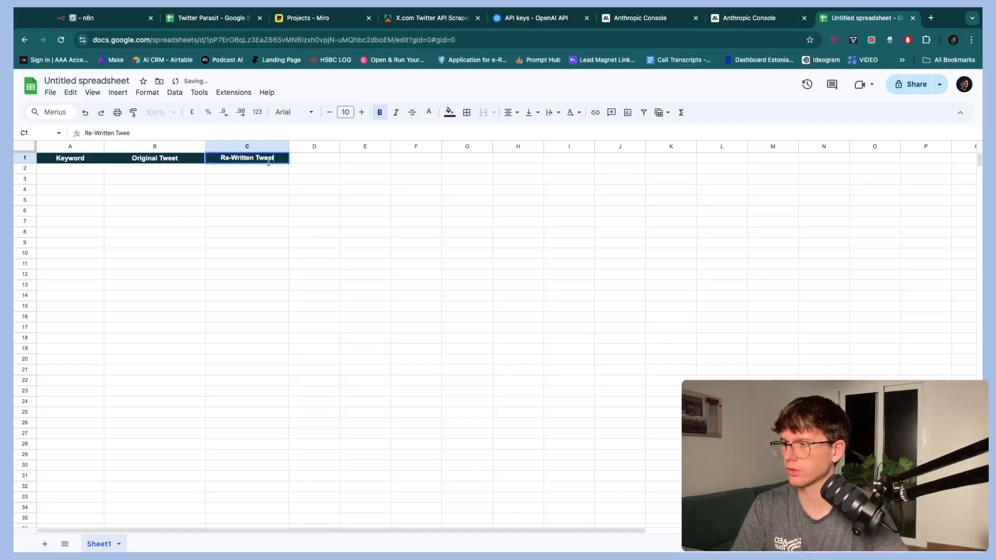
click(314, 190)
click(109, 19)
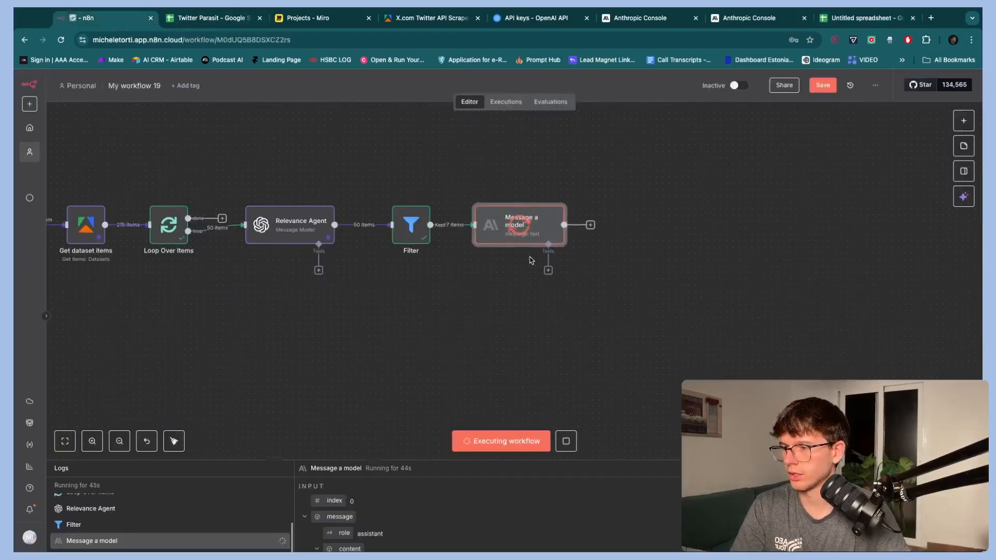
- Zoom in on the still-running Message a model node, then switch back to the Untitled spreadsheet
scroll(529, 260, up, 3)
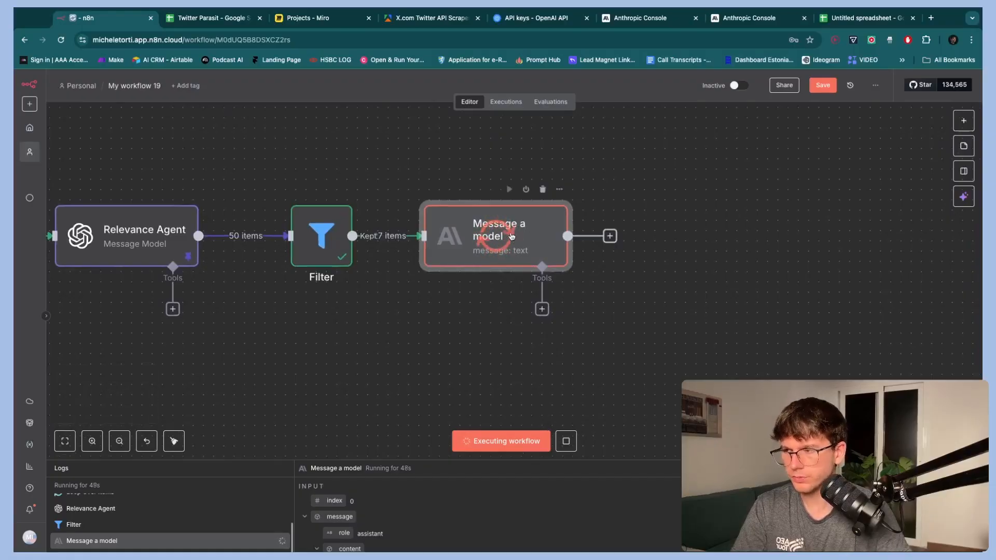
drag(512, 237, 485, 254)
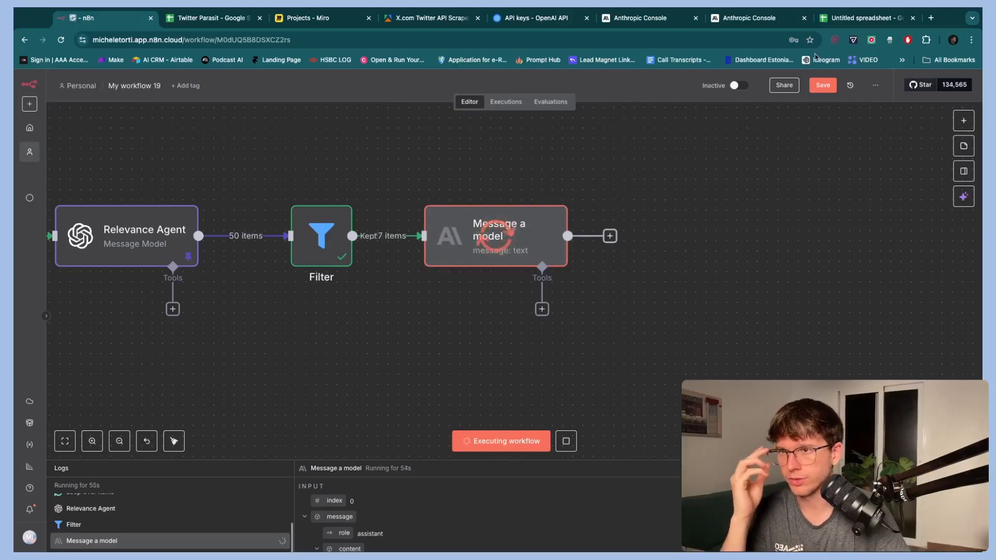
key(super+9)
- Retitle the spreadsheet 'Twitter System'
click(92, 79)
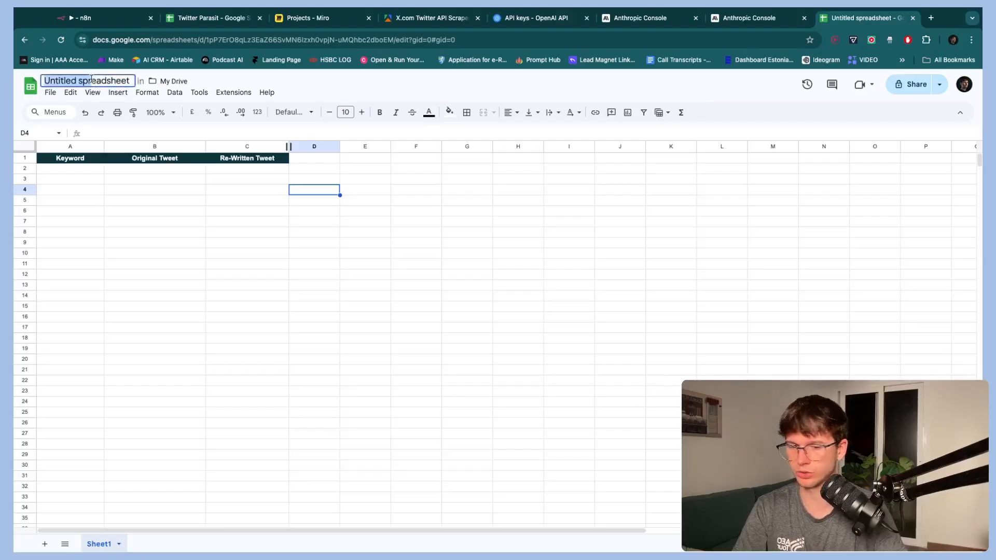
text(Twitter Pr)
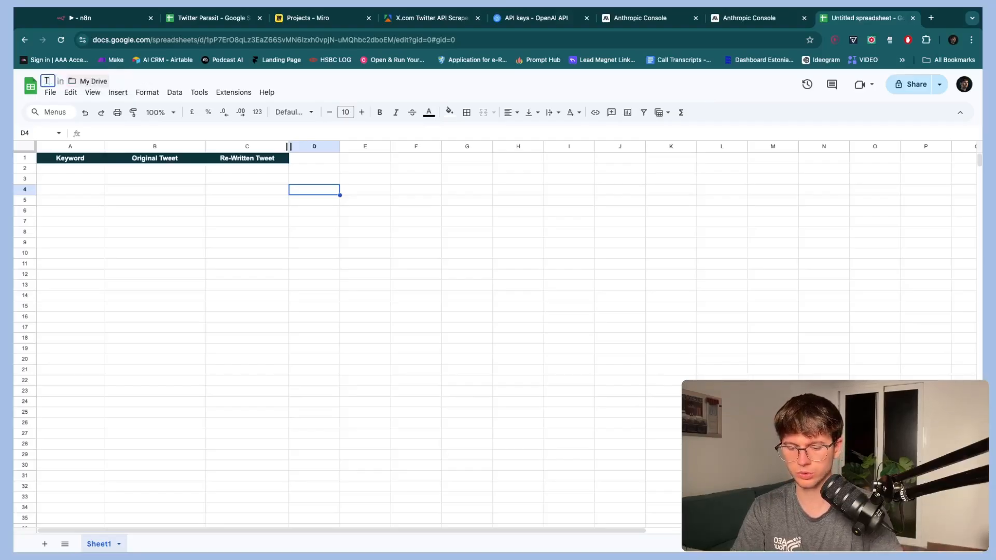
key(BackSpace)
key(BackSpace)
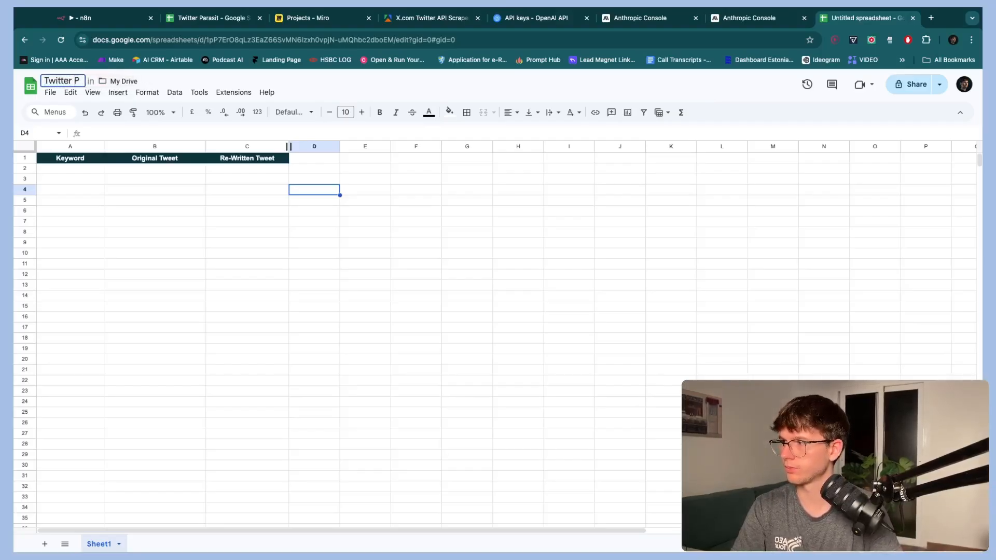
text(System)
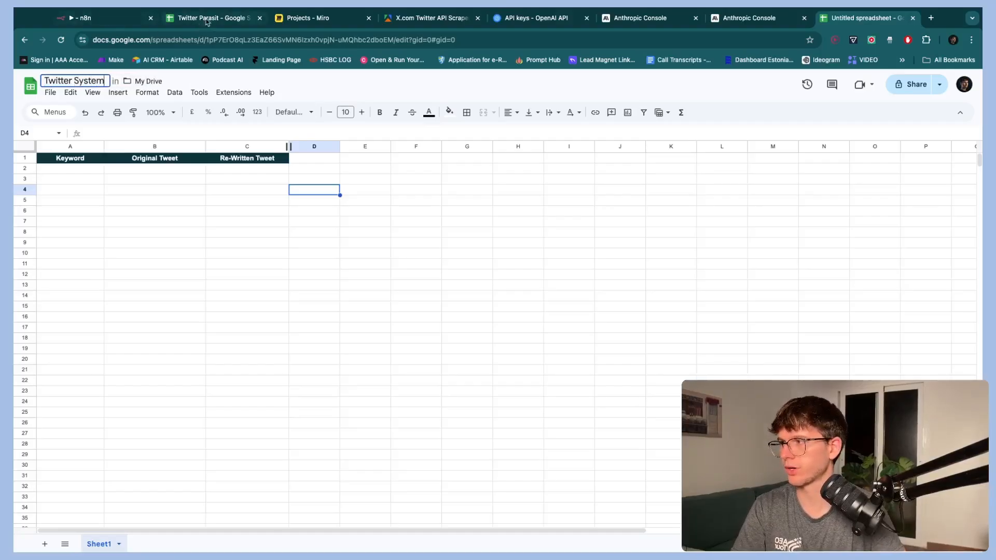
key(Return)
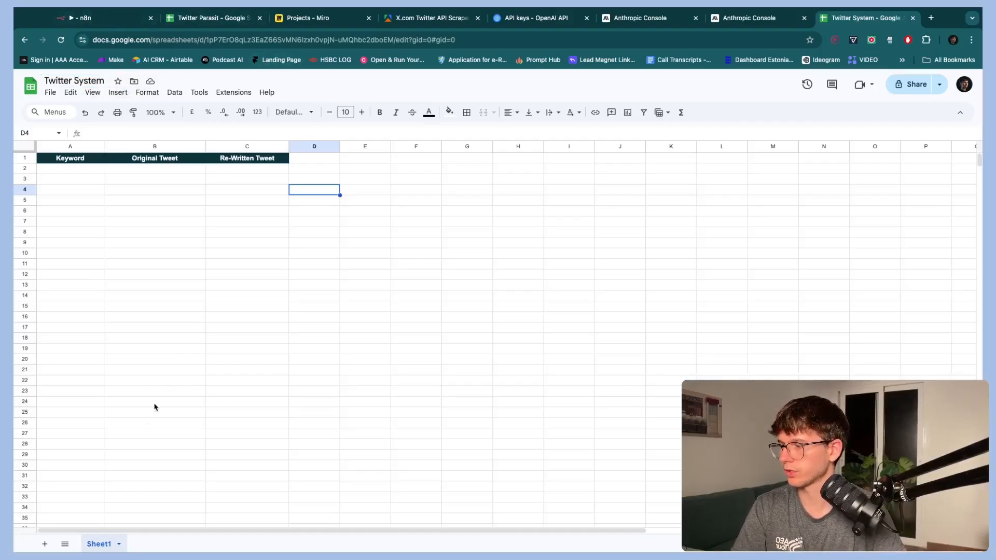
- Rename the Sheet1 tab to 'New Tweet Ideas'
double_click(103, 545)
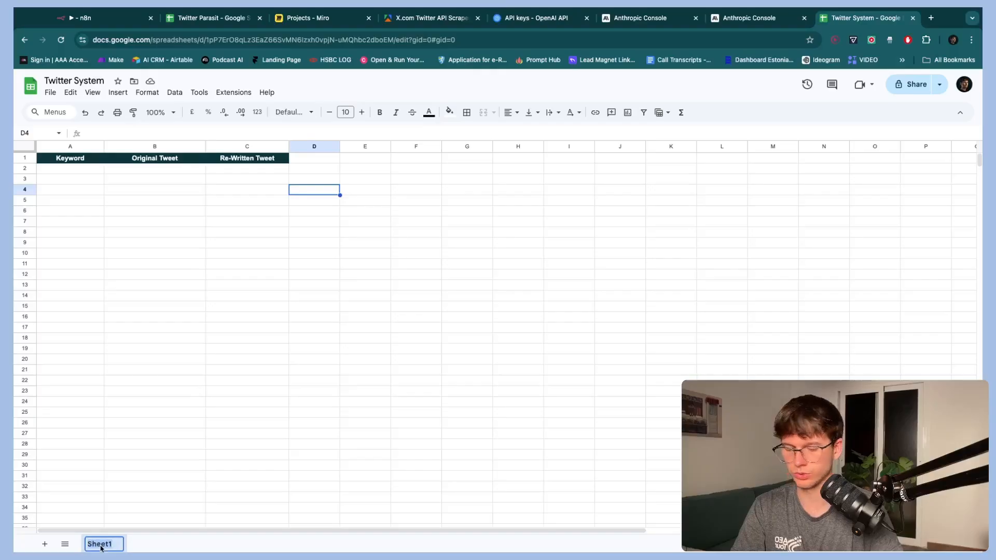
text(New T)
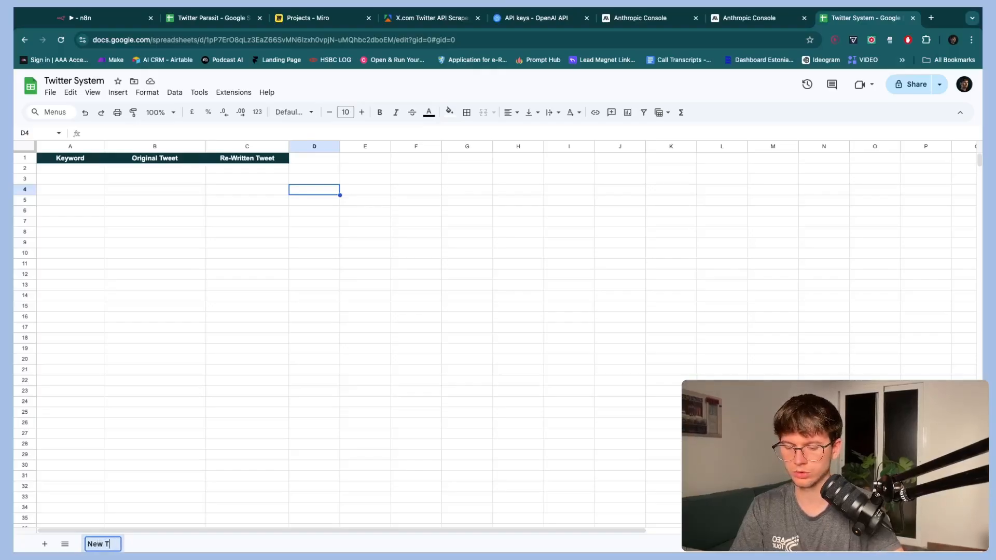
text(weet Ide)
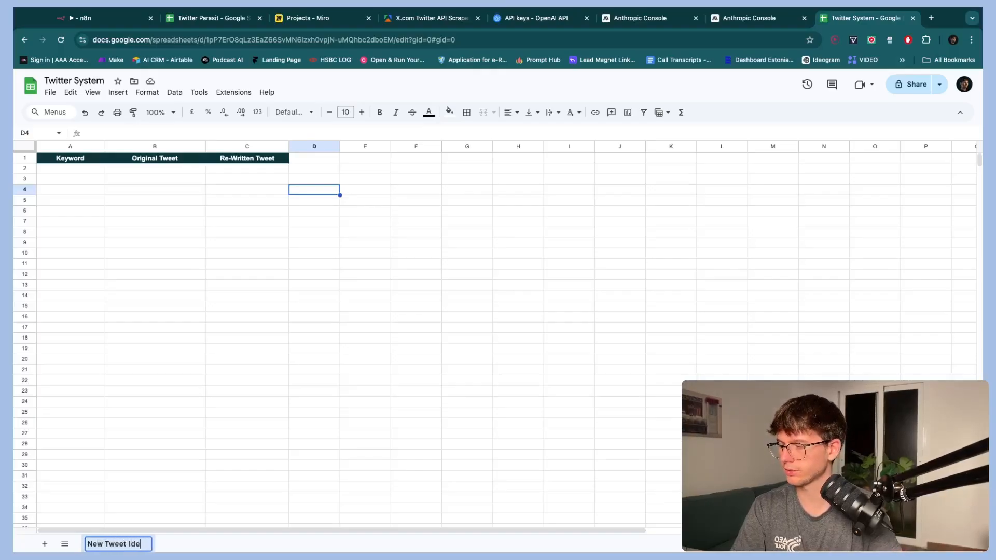
text(as)
key(Return)
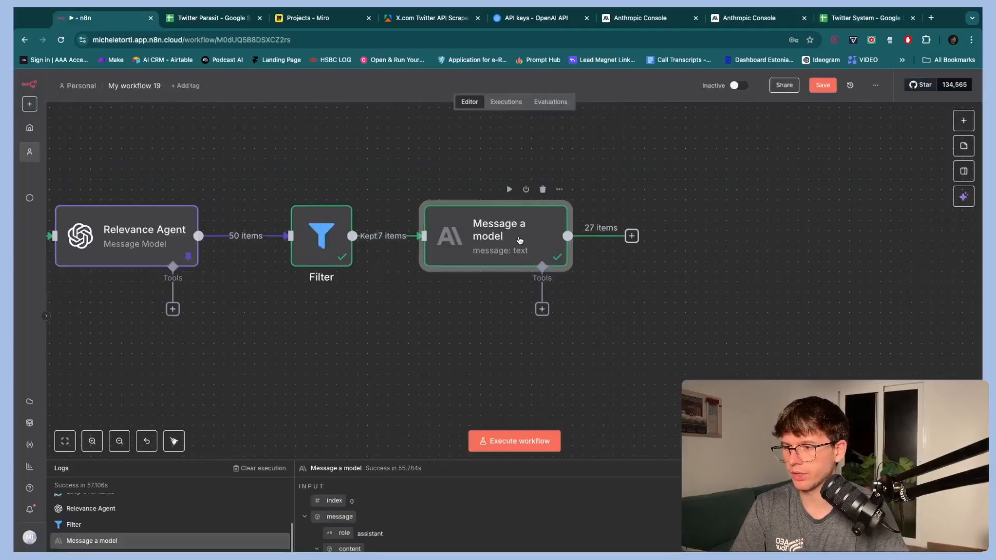
- Inspect the Message a model step's output, then return to the canvas
double_click(519, 240)
drag(682, 190, 758, 218)
scroll(758, 218, down, 5)
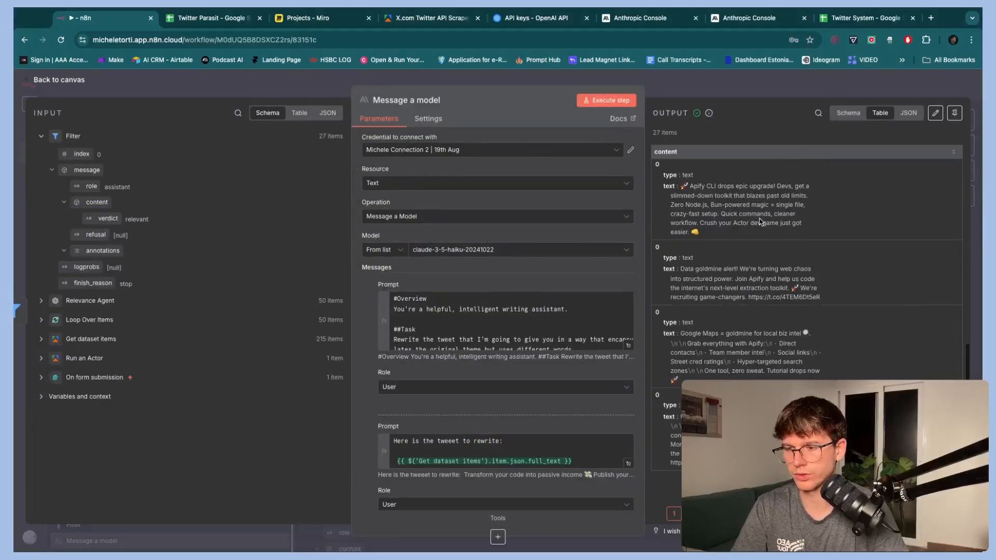
click(730, 90)
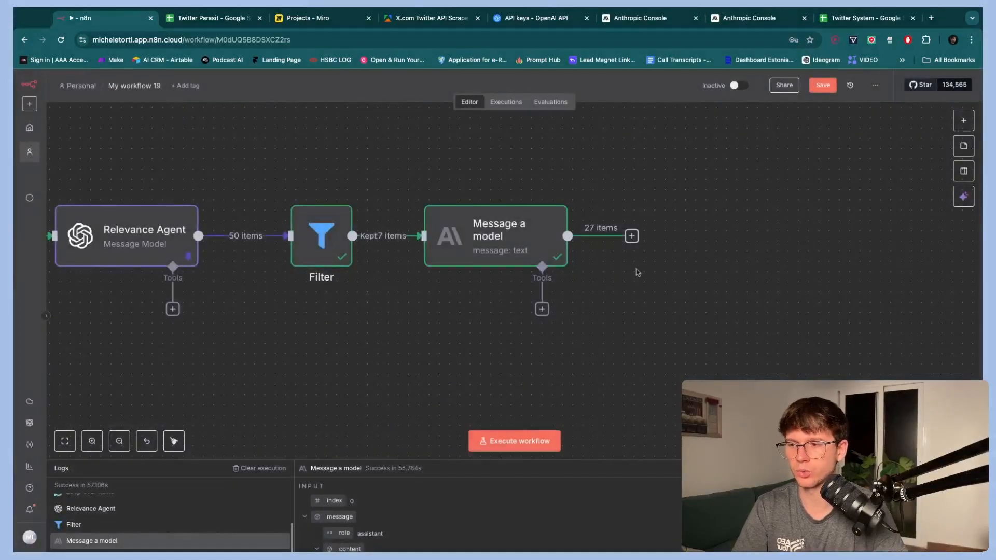
- Add a Google Sheets 'Append row in sheet' step after Message a model
click(630, 237)
text(sheet)
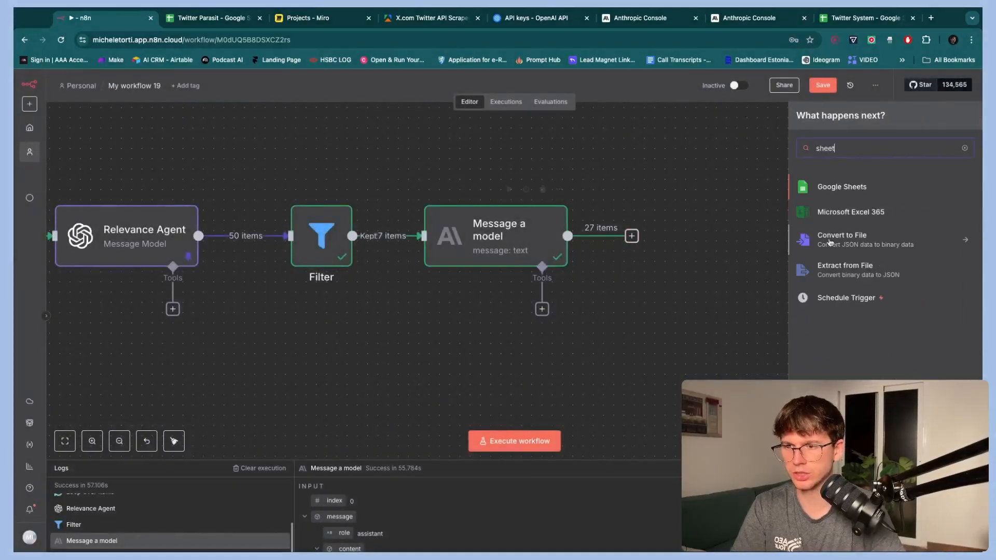
click(853, 189)
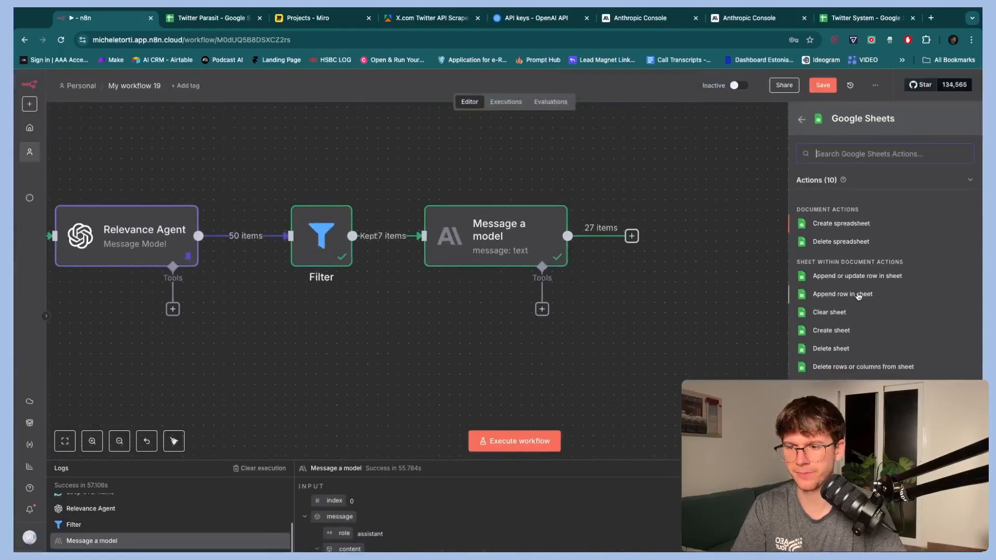
click(859, 296)
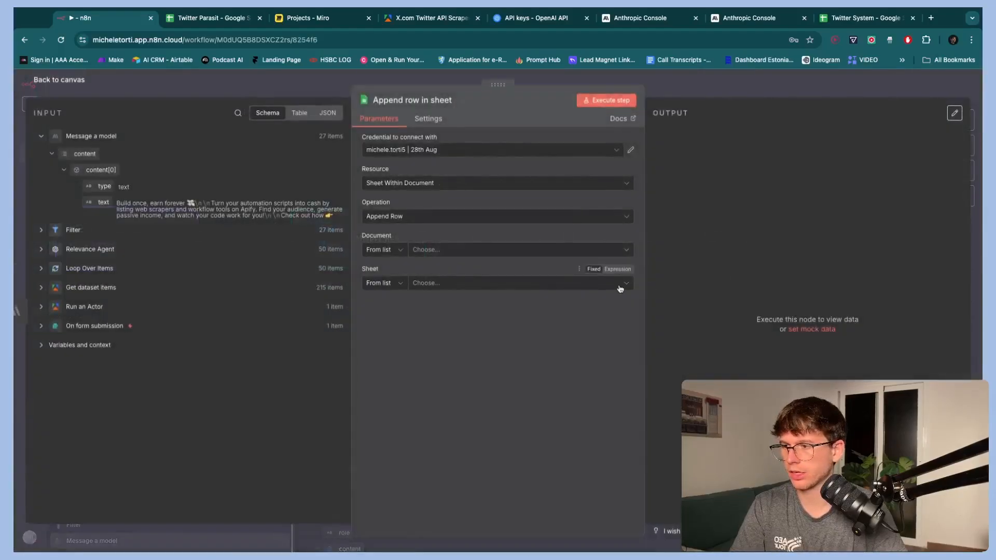
- Create a new Google Sheets credential by signing in with Google and granting access
click(459, 151)
click(430, 228)
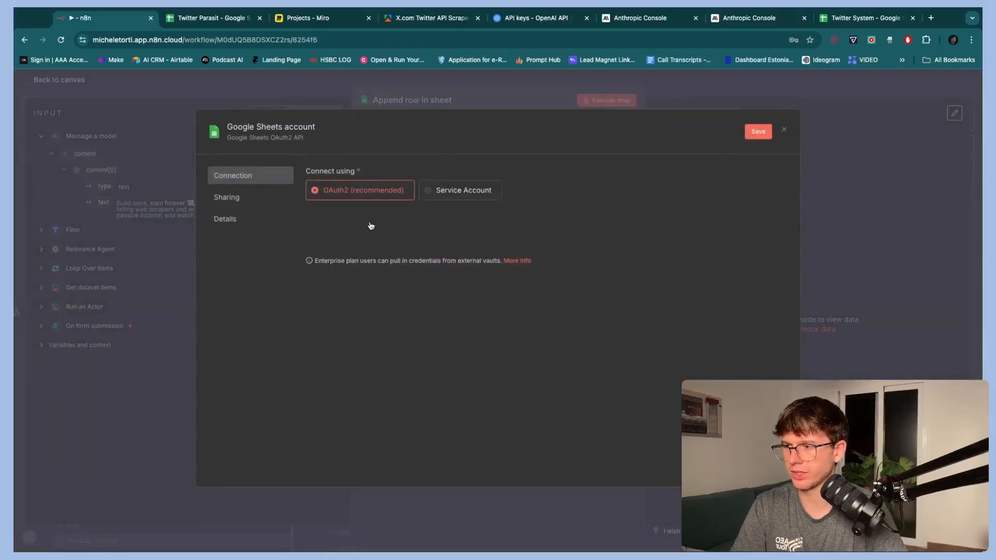
click(371, 225)
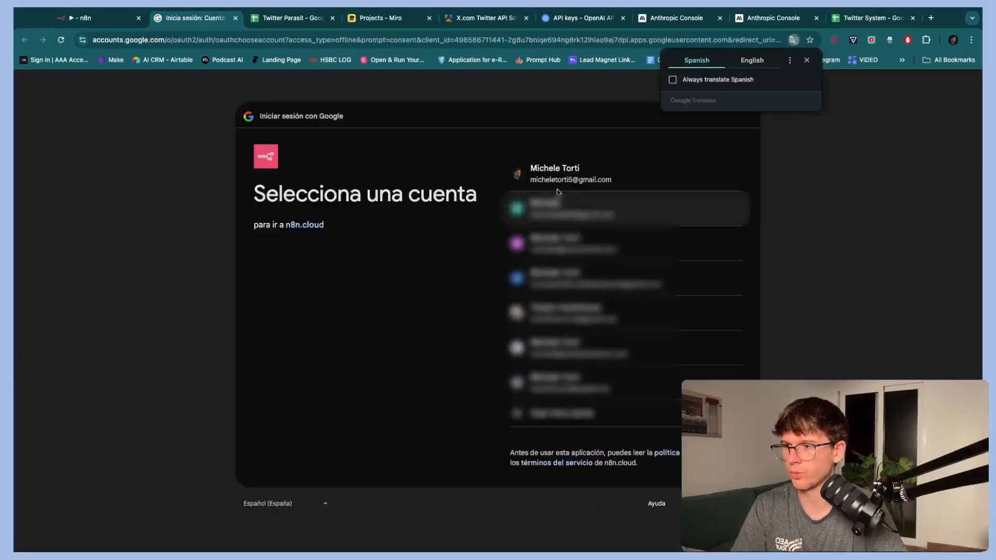
click(572, 177)
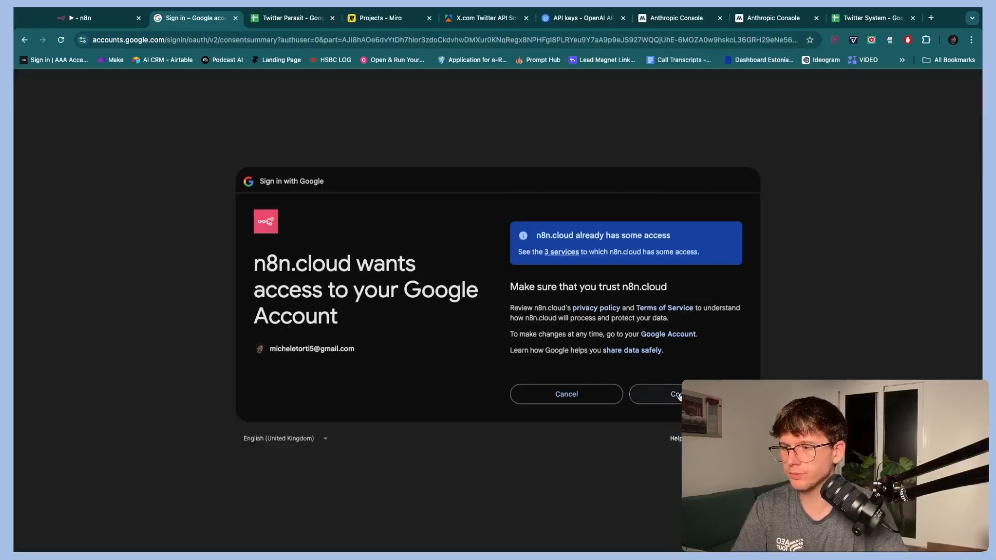
click(675, 397)
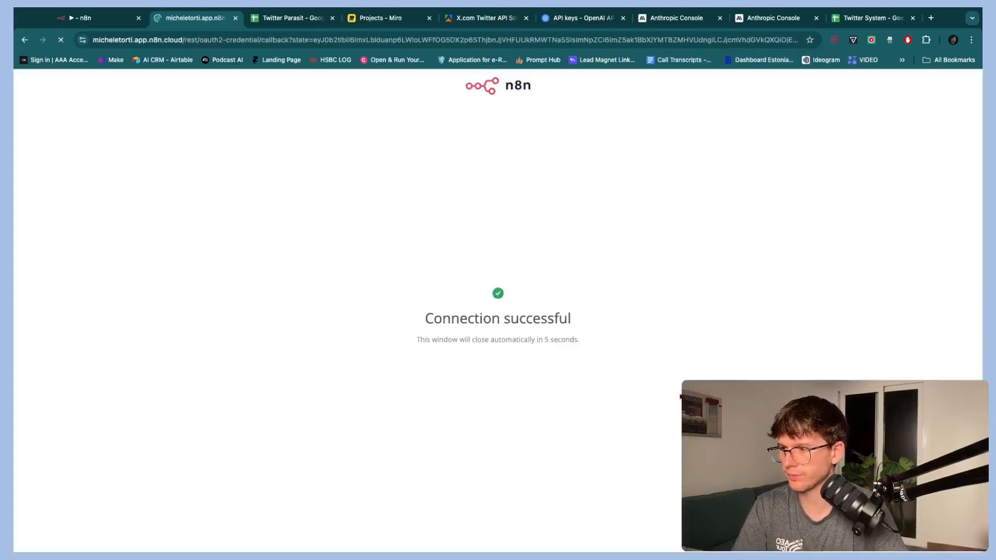
triple_click(431, 316)
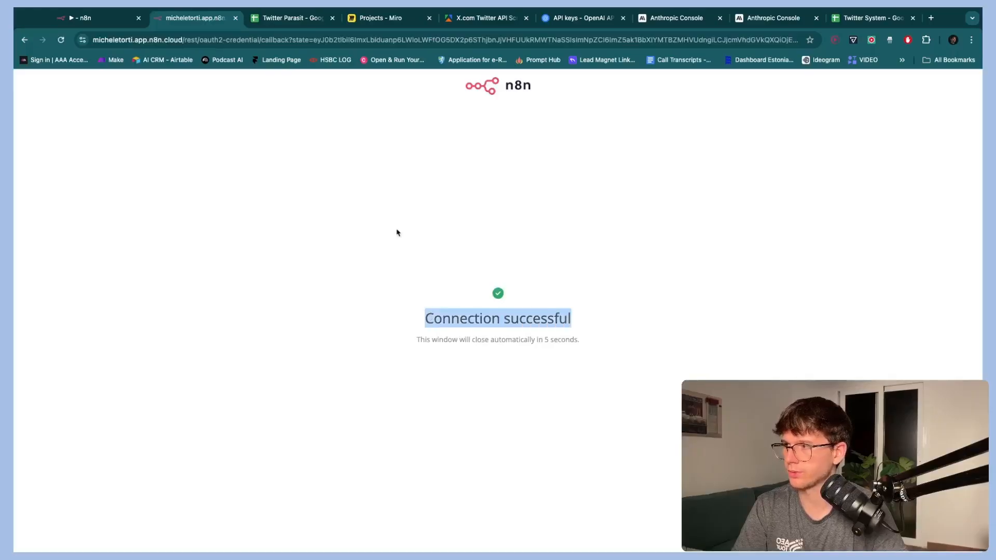
click(396, 231)
click(81, 21)
click(235, 17)
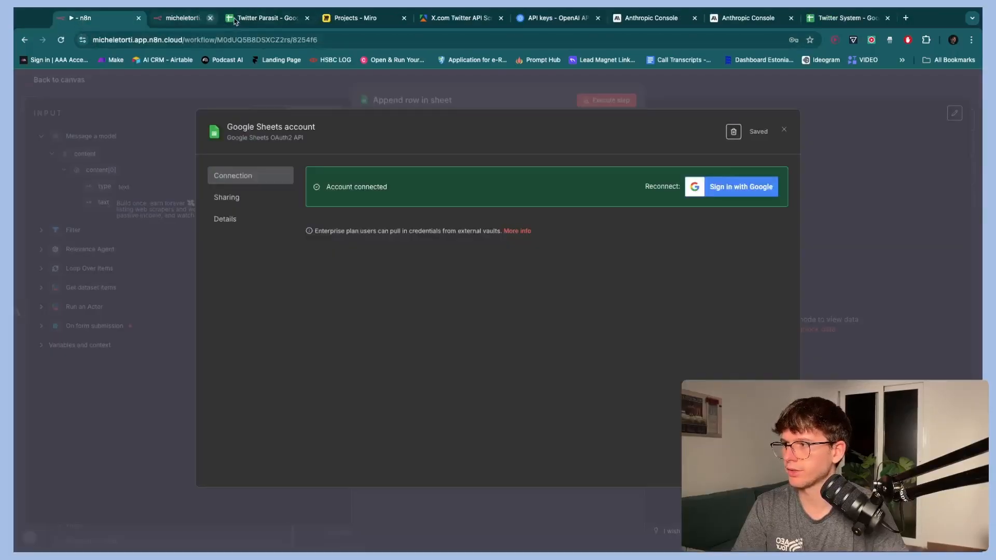
- Give the new credential a connection name with the date and save it
click(262, 127)
text(Michele Connection)
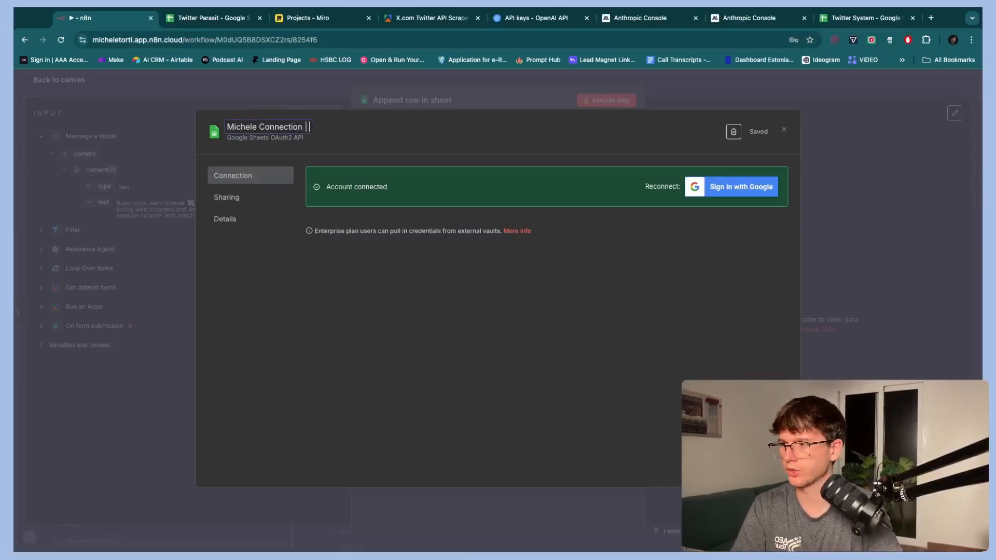
text( | 2nd Sept)
click(759, 131)
click(784, 129)
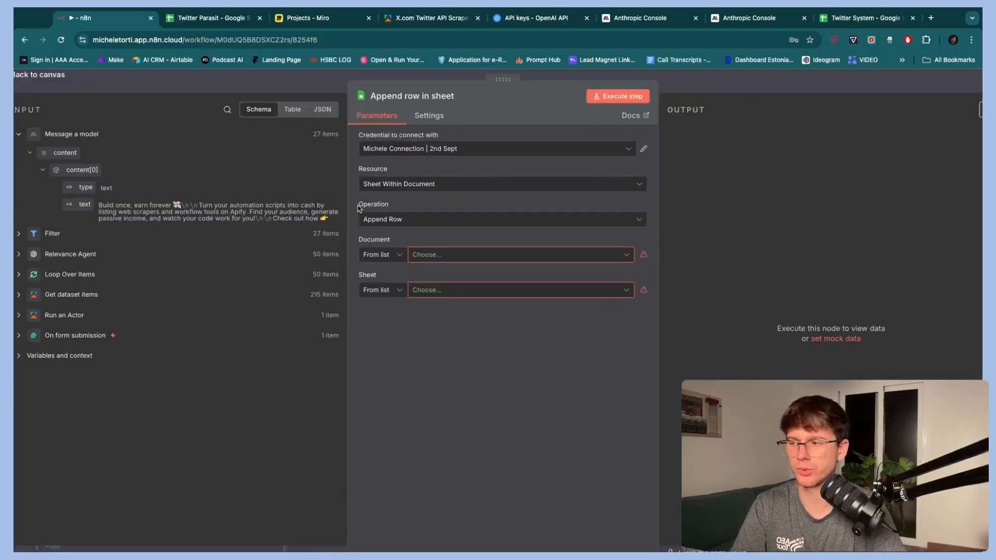
- Set Document to Twitter System and Sheet to New Tweet Ideas
click(463, 251)
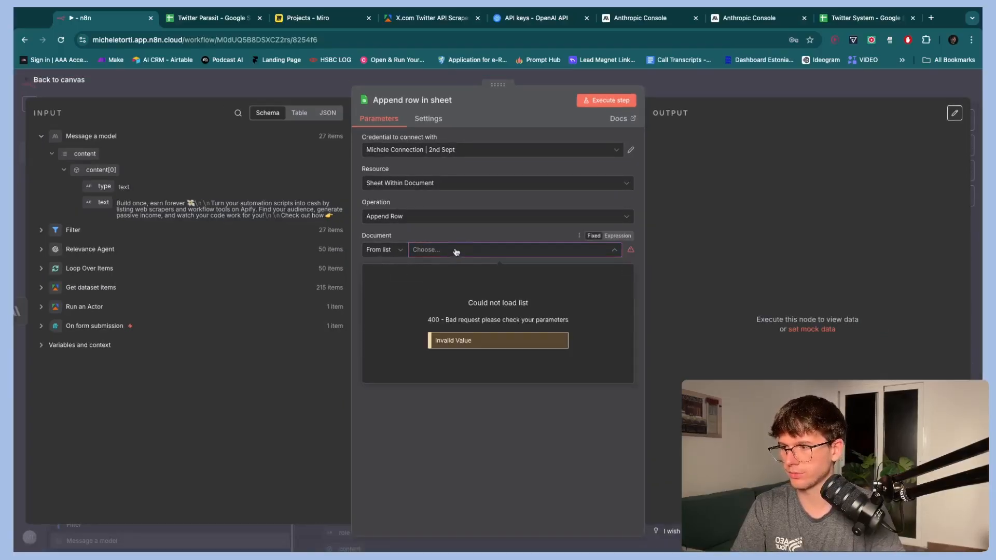
click(457, 252)
click(437, 252)
click(405, 300)
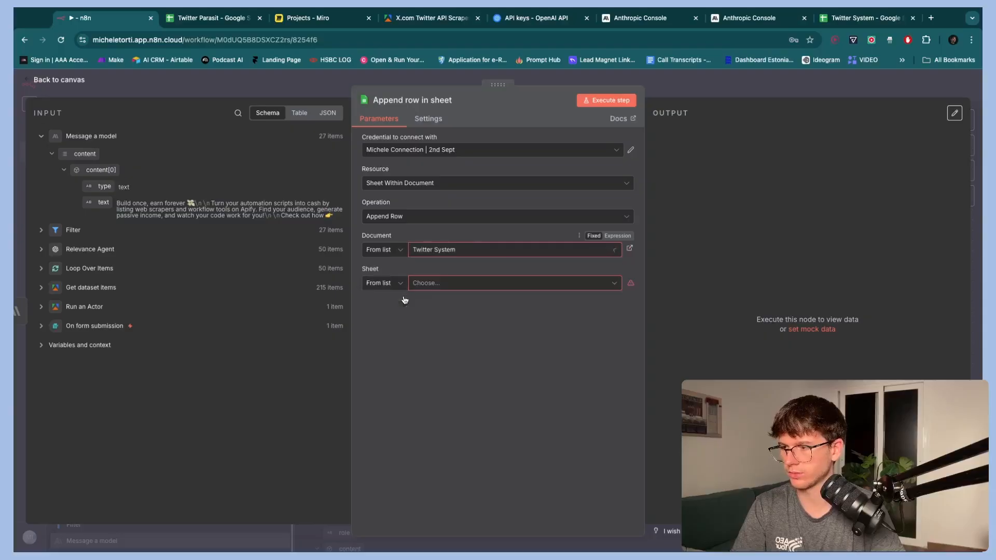
click(446, 283)
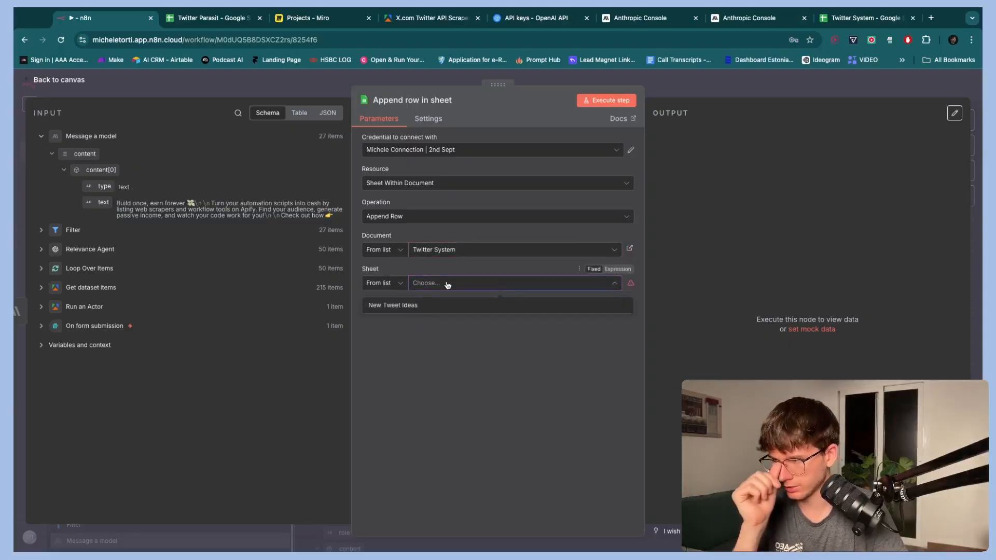
click(442, 306)
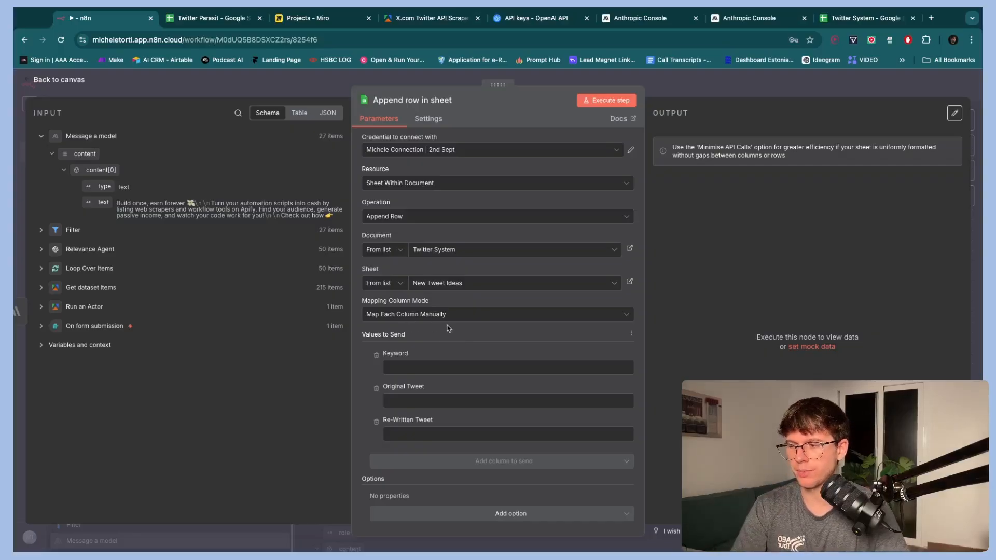
- Start mapping the Keyword column, browsing the form and Run an Actor input data, then exit to canvas
click(420, 368)
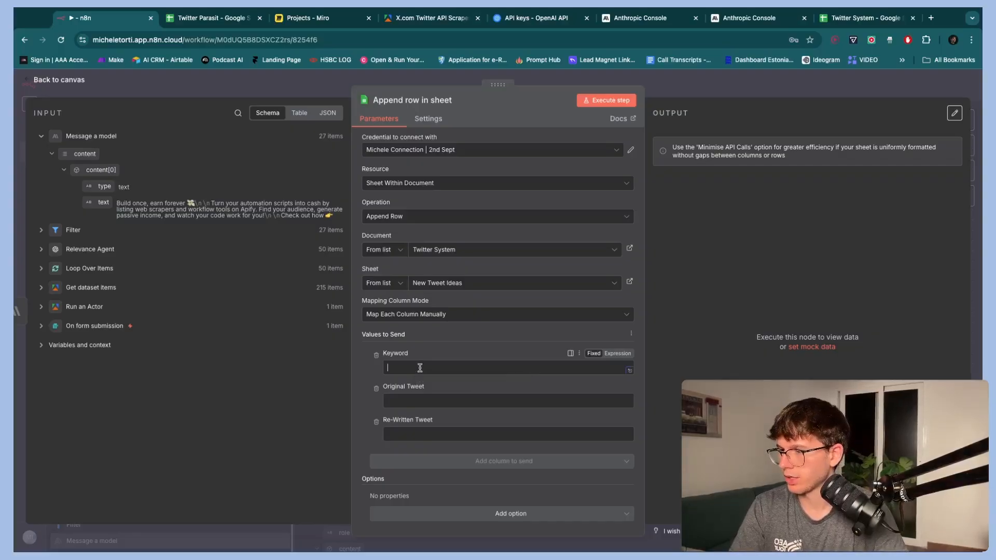
click(42, 326)
click(41, 306)
scroll(78, 311, down, 10)
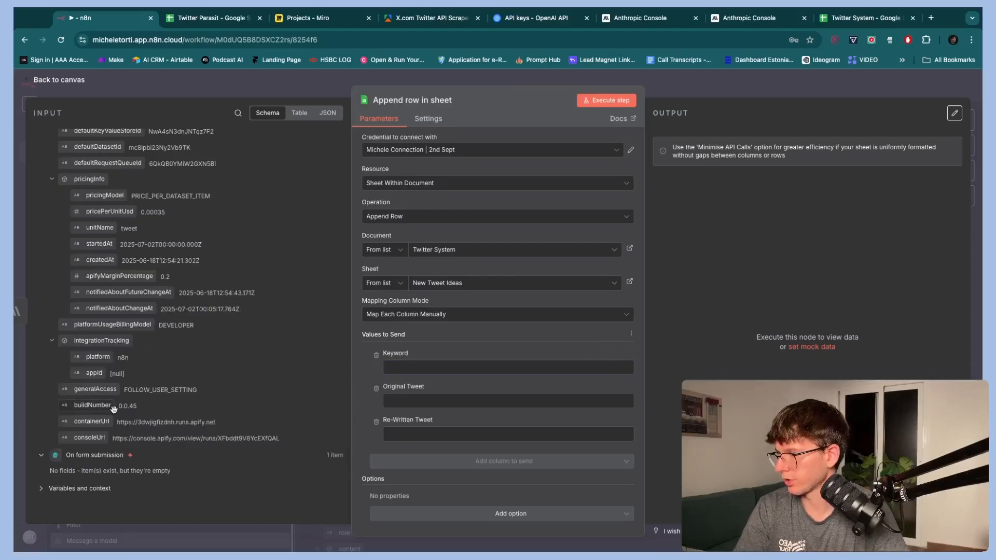
scroll(113, 409, up, 10)
click(249, 89)
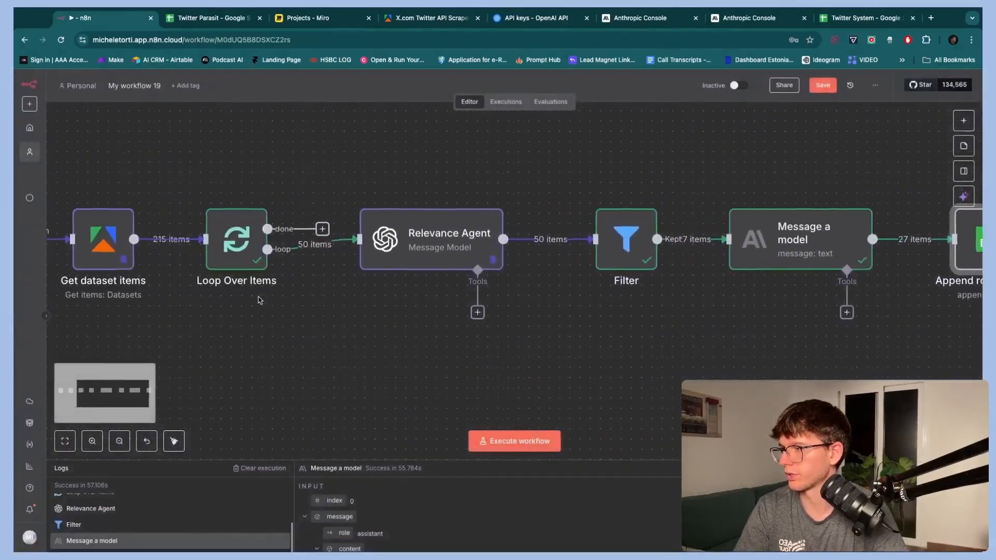
- Unpin the form trigger's old data, start a new test and copy the test form URL
scroll(259, 300, left, 10)
double_click(344, 241)
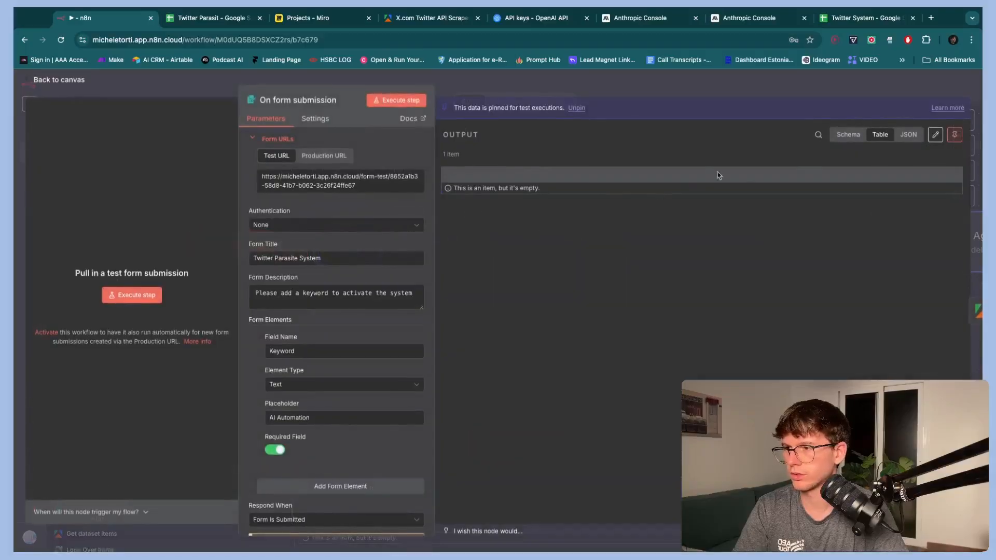
click(389, 100)
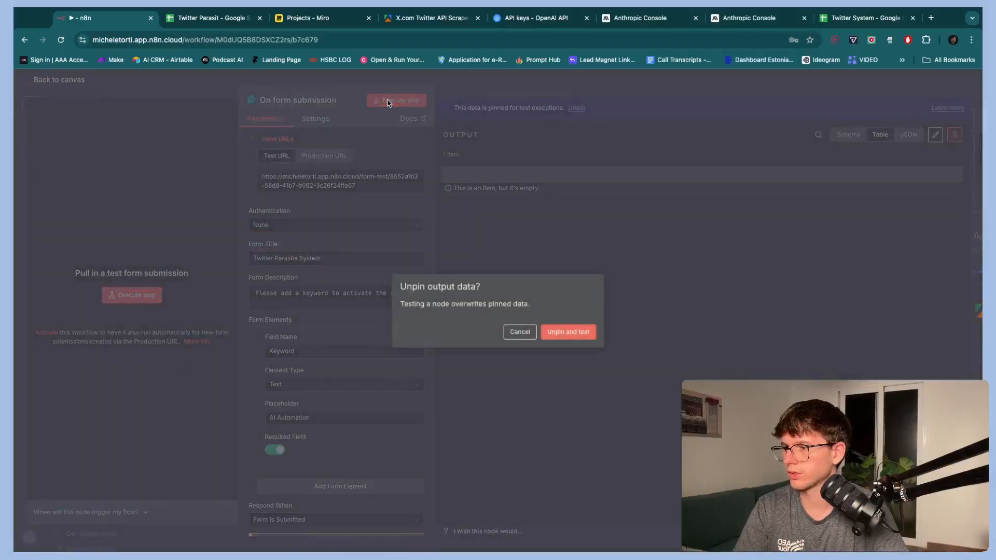
click(574, 334)
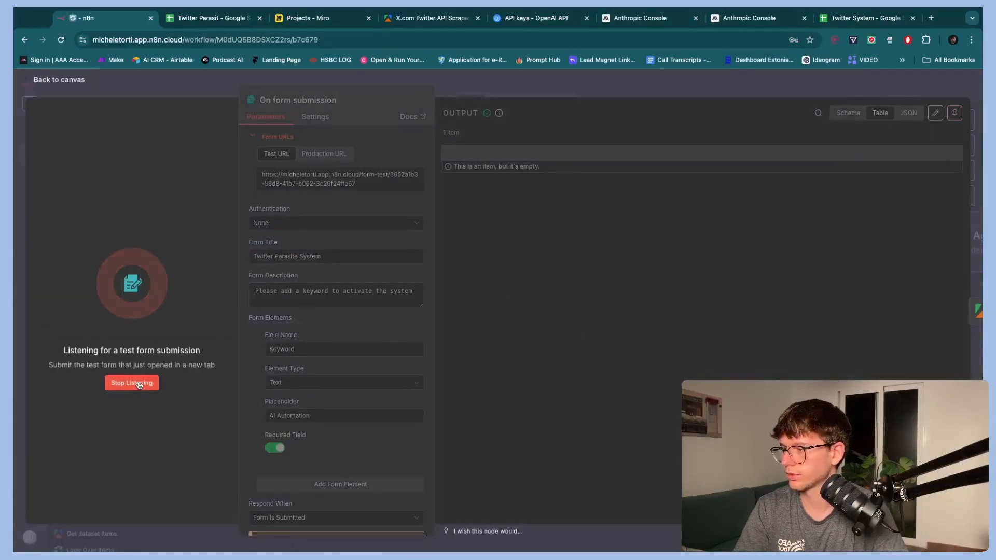
click(136, 383)
click(277, 195)
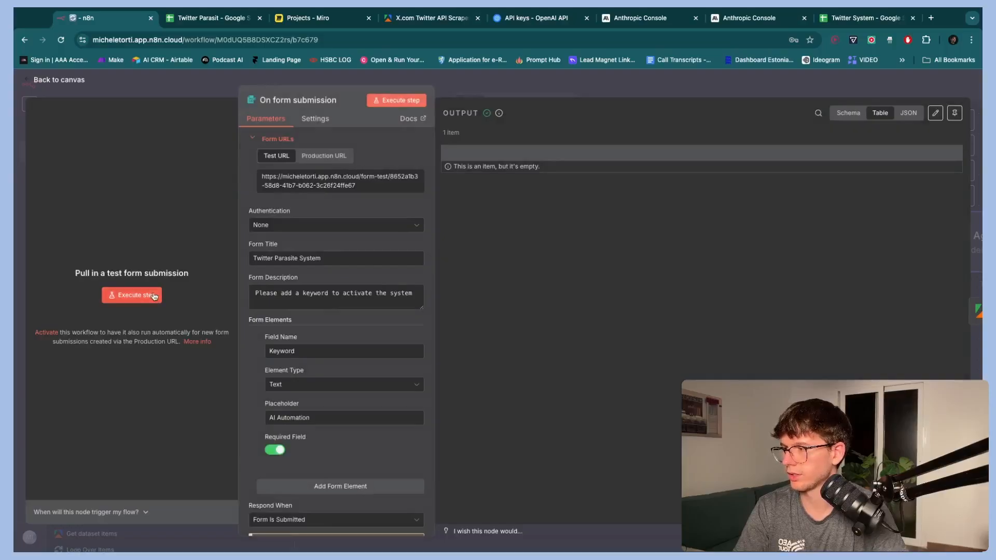
- Submit the test form with keyword 'AI Agents' and pin the resulting data in n8n
key(ctrl+t)
text(https://micheletorti.app.n8n.cloud/form-test/8652a1b3-58d8-41b7-b062-3c26f24ffe67)
key(Return)
click(445, 185)
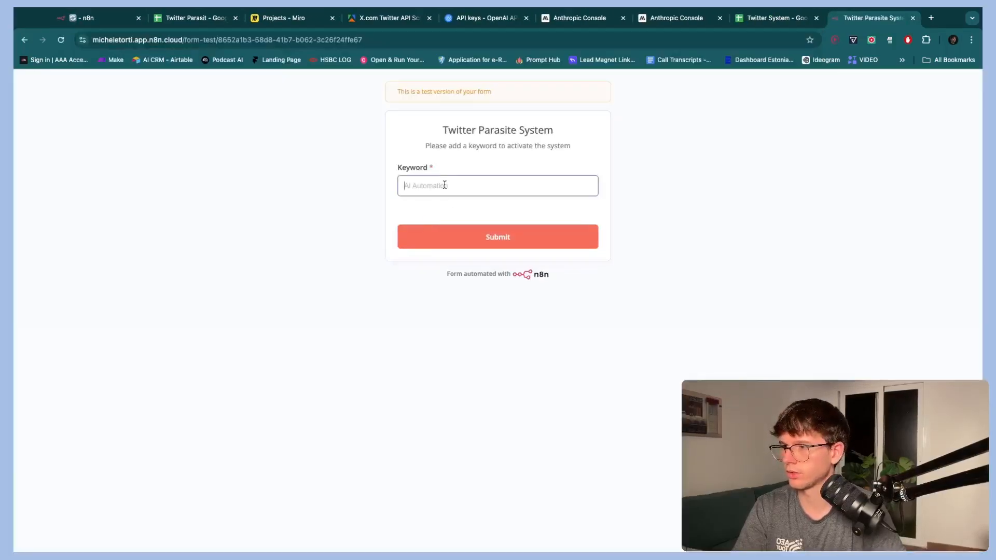
text(AI Agents)
click(498, 236)
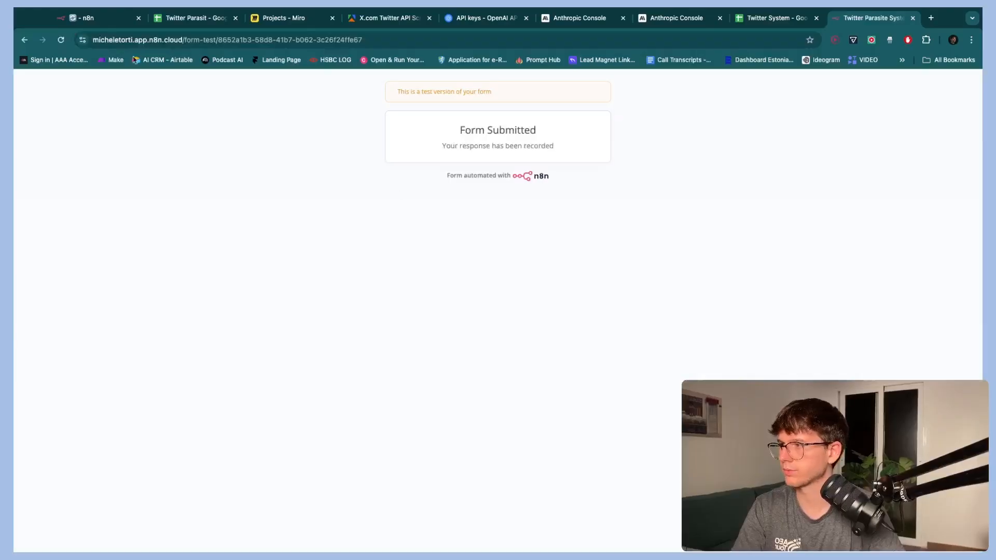
click(88, 18)
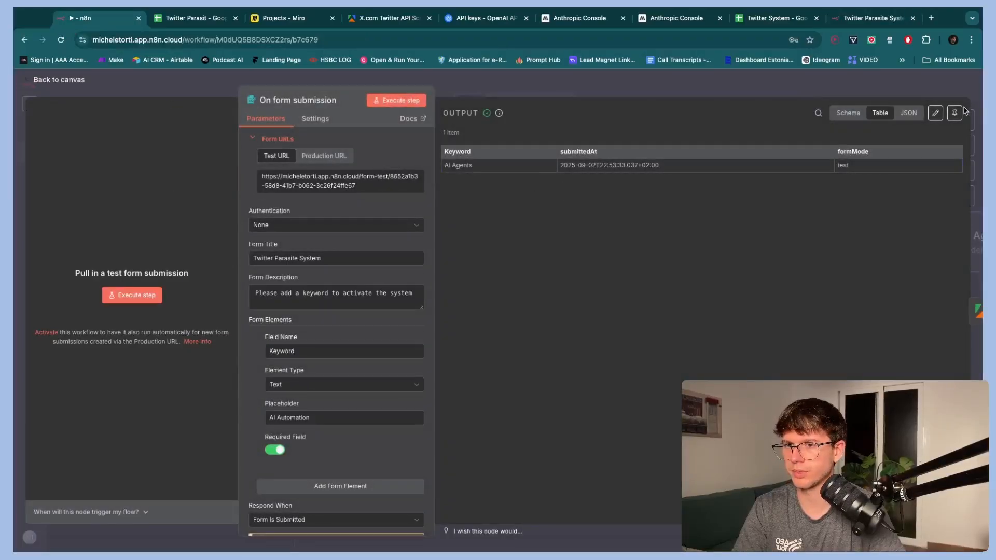
click(955, 113)
- Review the Message a model and Append row in sheet step settings from the canvas
key(Escape)
scroll(702, 227, right, 10)
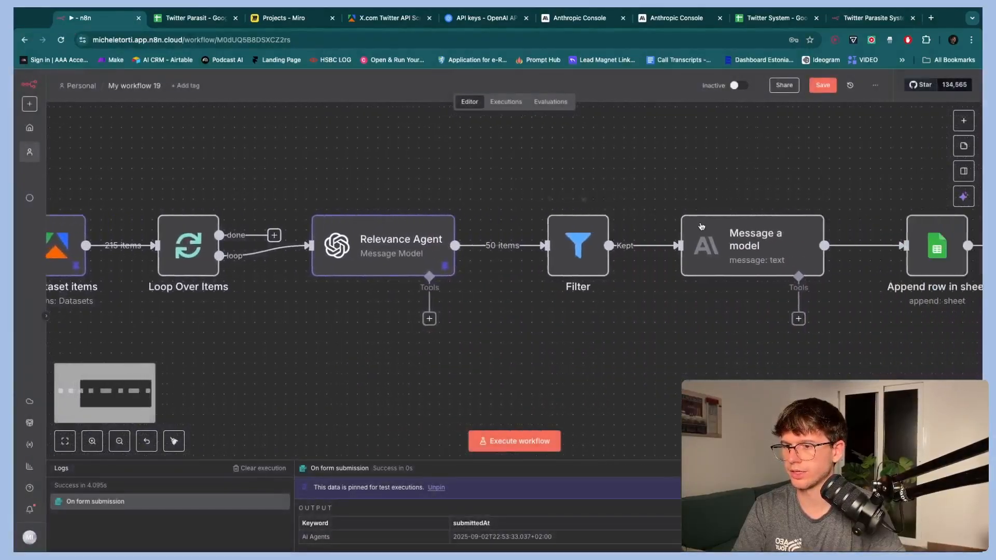
scroll(701, 227, right, 6)
double_click(488, 263)
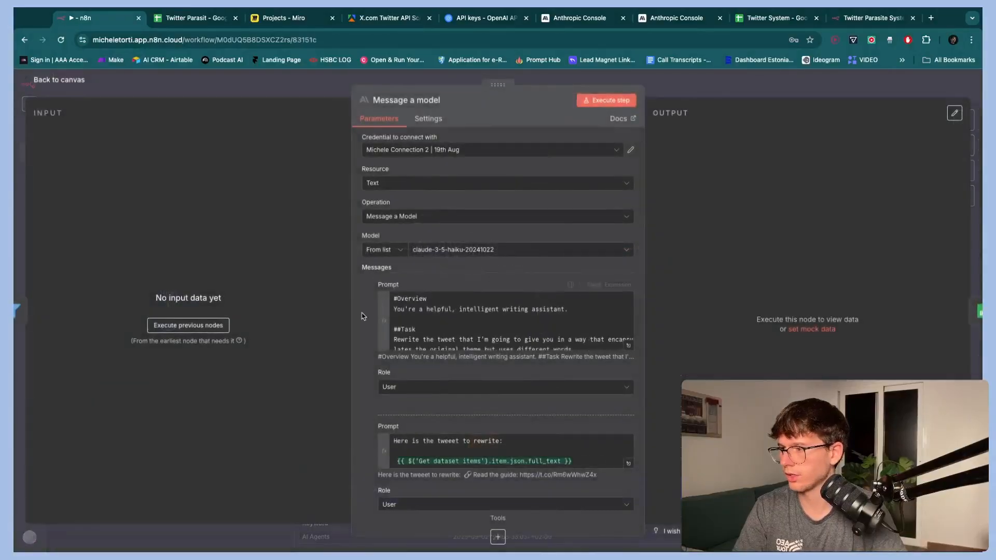
click(345, 96)
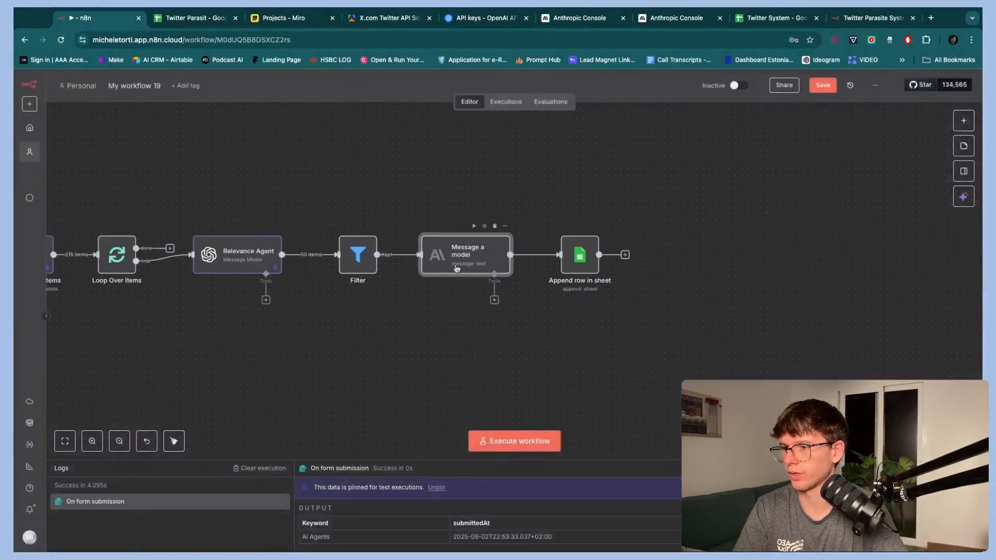
double_click(579, 254)
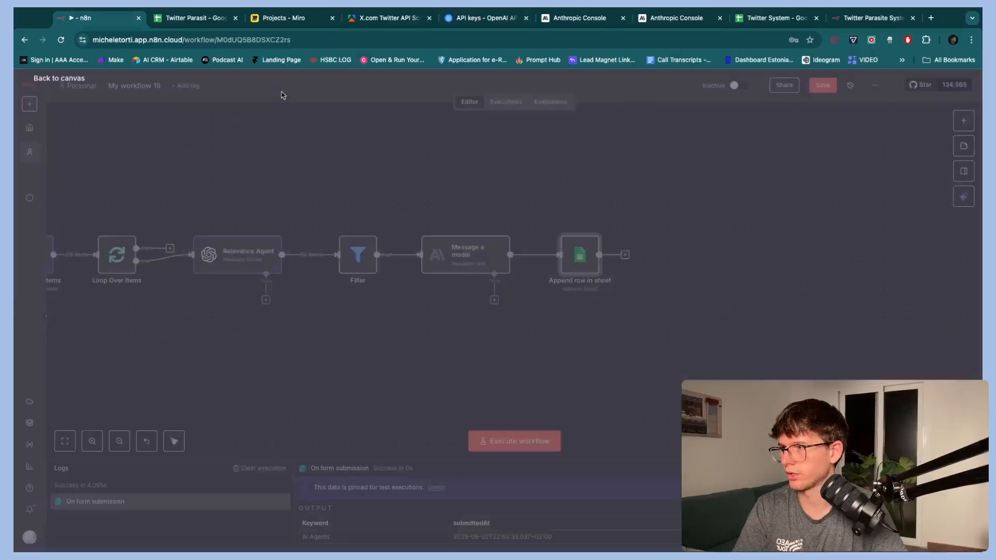
click(281, 95)
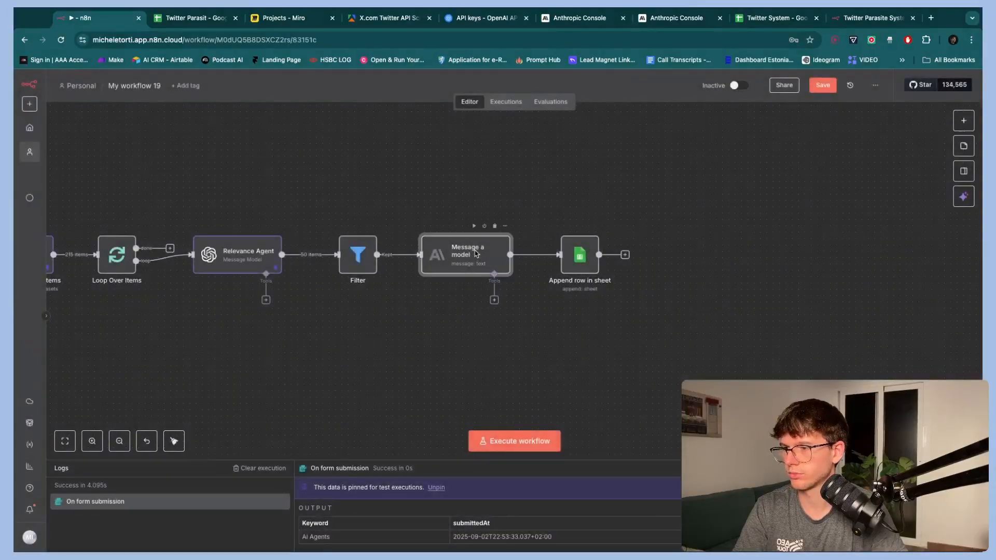
double_click(482, 256)
key(Escape)
scroll(529, 246, left, 10)
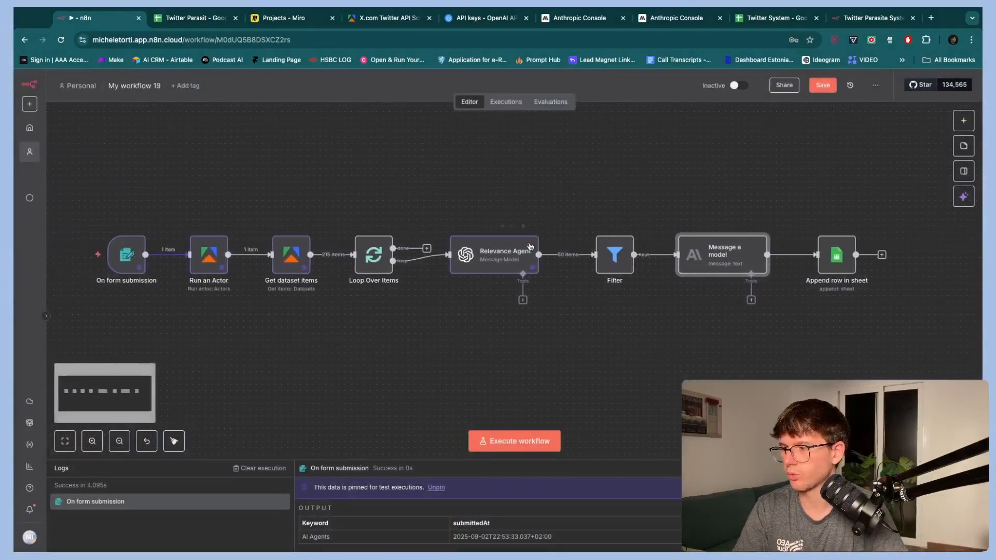
scroll(529, 246, right, 8)
scroll(530, 247, right, 3)
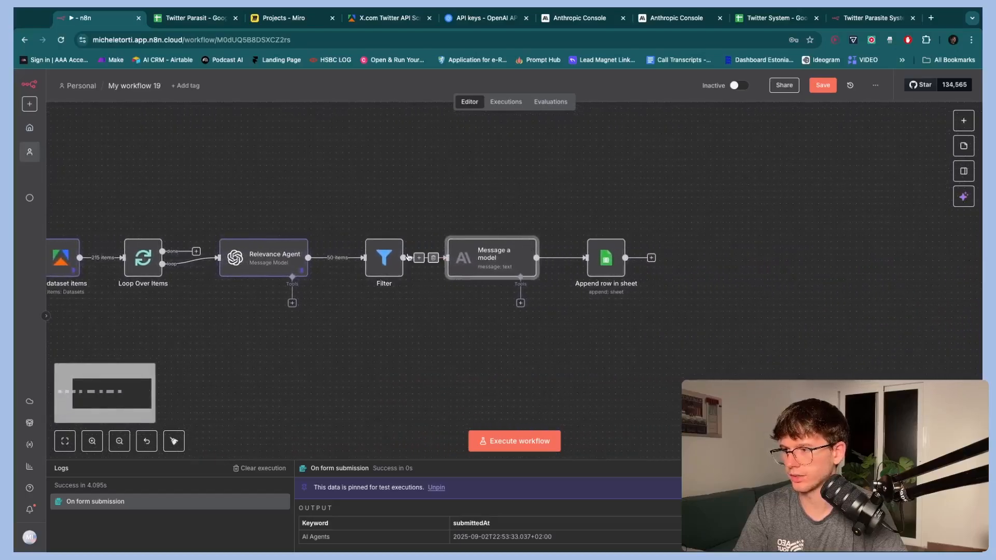
- Execute the whole workflow and follow it until Append row in sheet errors after 56.8 s
mouse_move(503, 232)
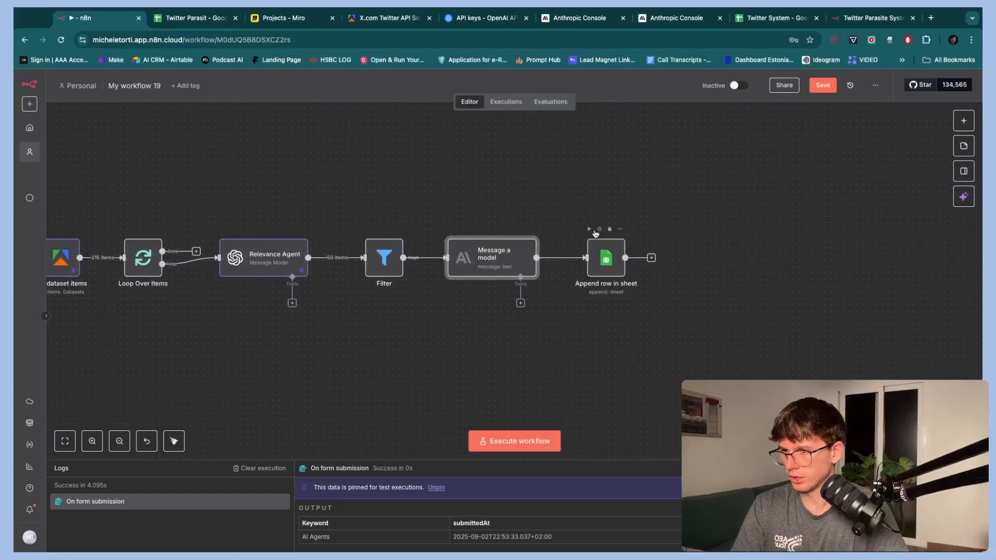
click(590, 230)
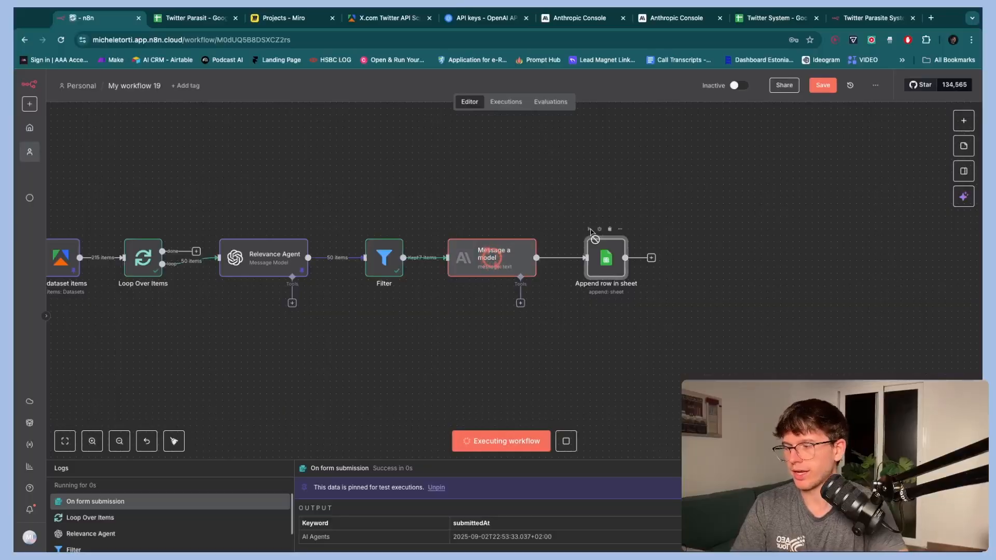
scroll(586, 250, up, 3)
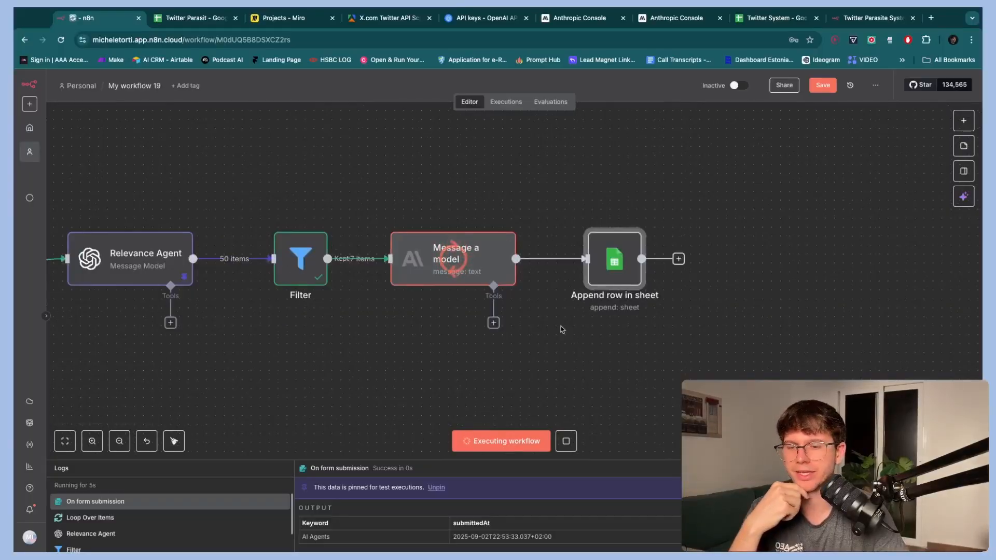
scroll(562, 329, down, 5)
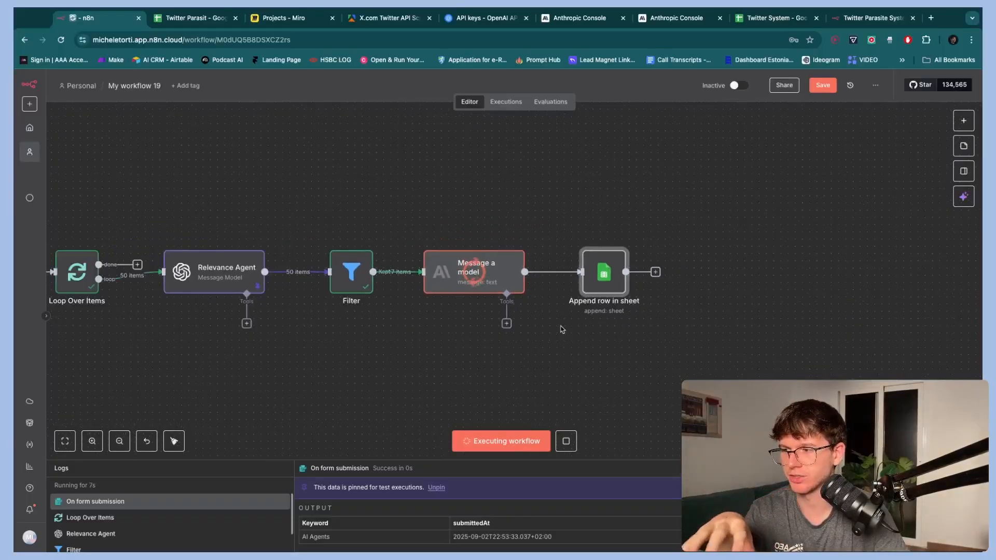
scroll(493, 327, left, 5)
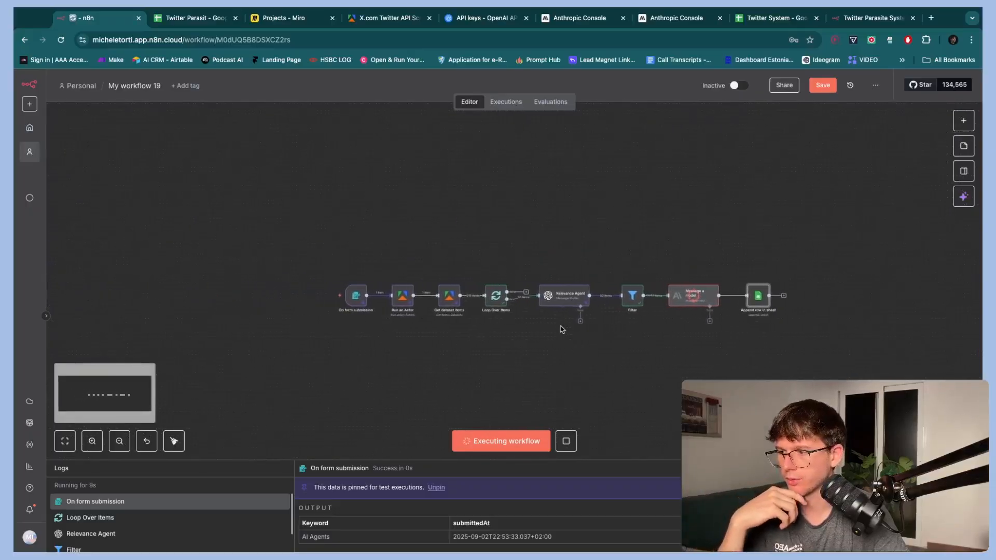
scroll(421, 326, up, 4)
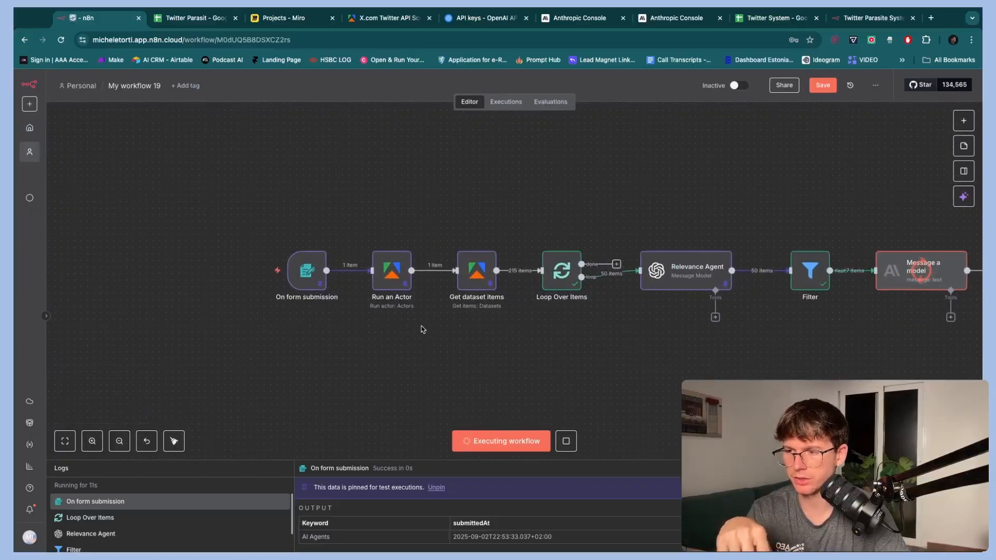
scroll(421, 329, right, 5)
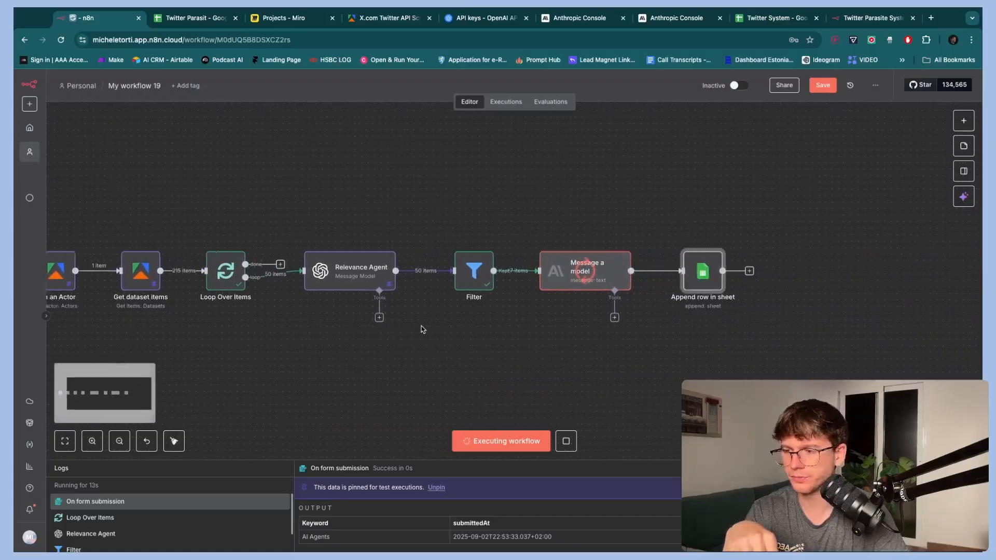
scroll(595, 324, up, 3)
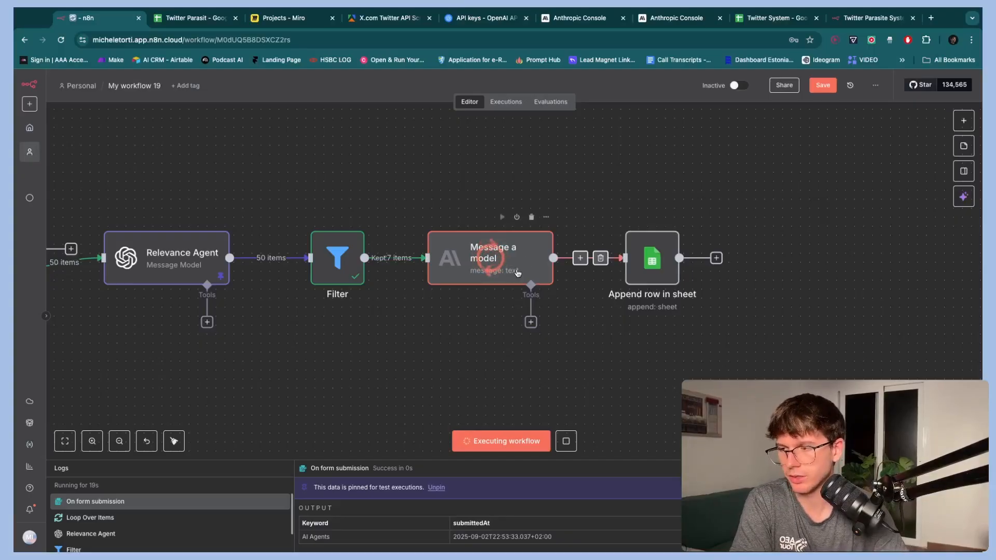
scroll(572, 305, down, 5)
scroll(574, 307, left, 3)
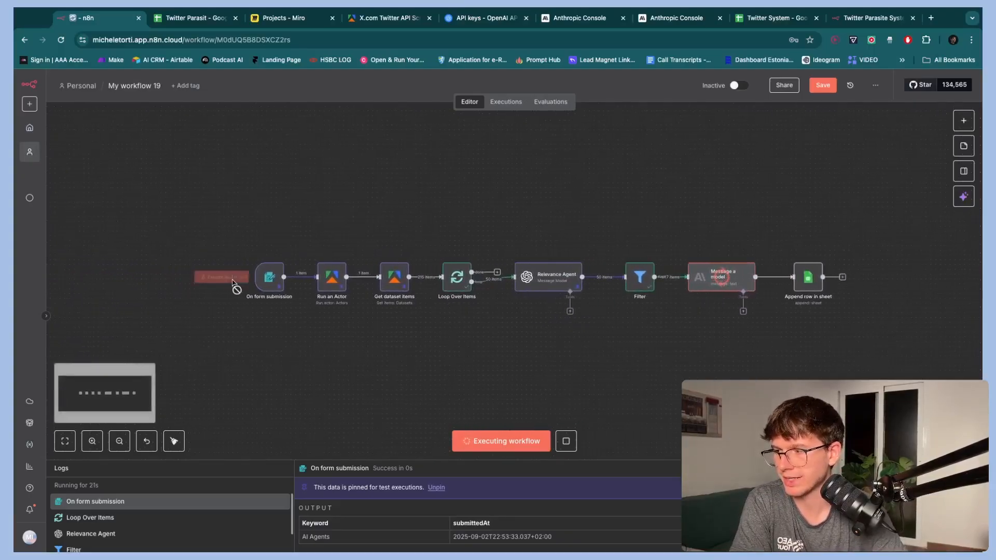
scroll(552, 318, right, 6)
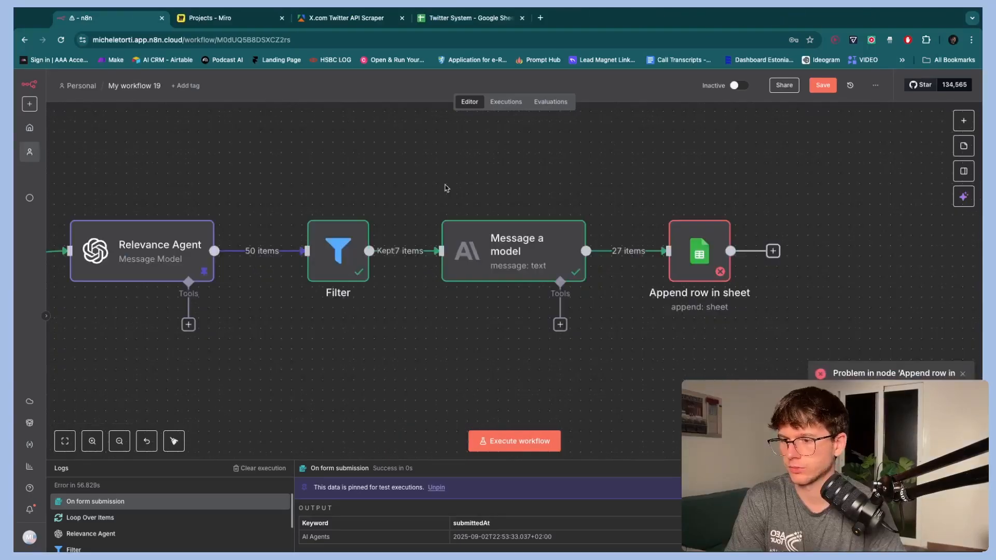
mouse_move(648, 256)
scroll(648, 256, right, 4)
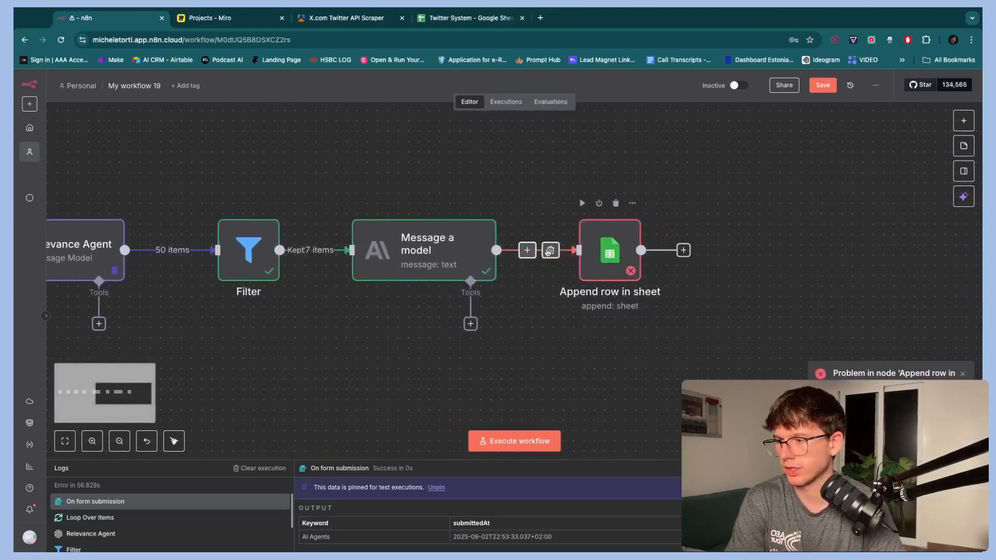
- Map the On form submission Keyword into the sheet's Keyword column
drag(531, 343, 352, 180)
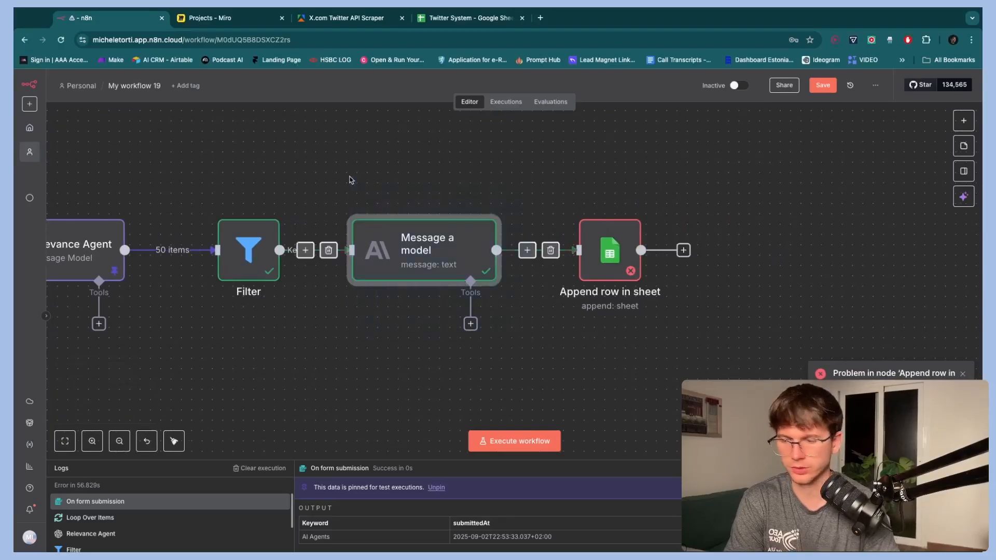
double_click(610, 250)
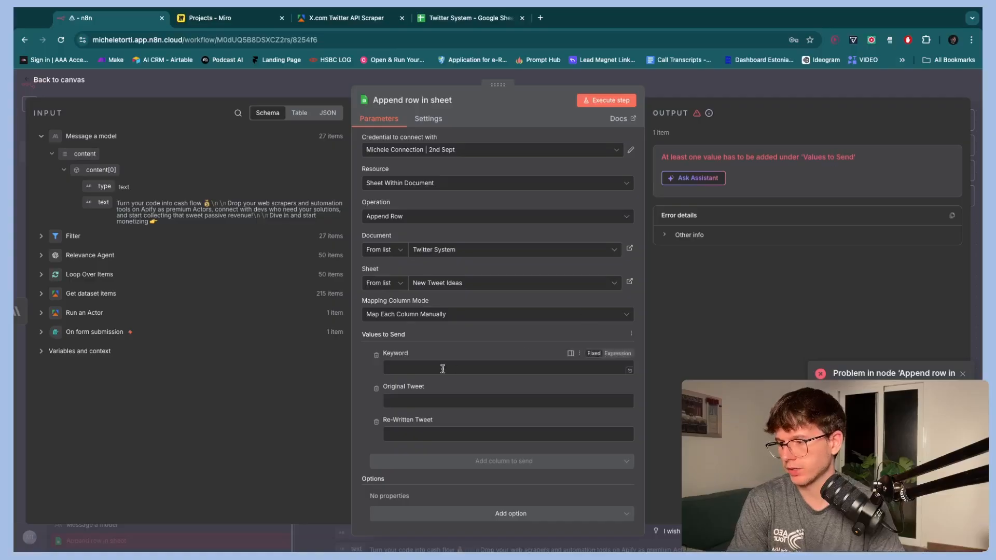
click(41, 332)
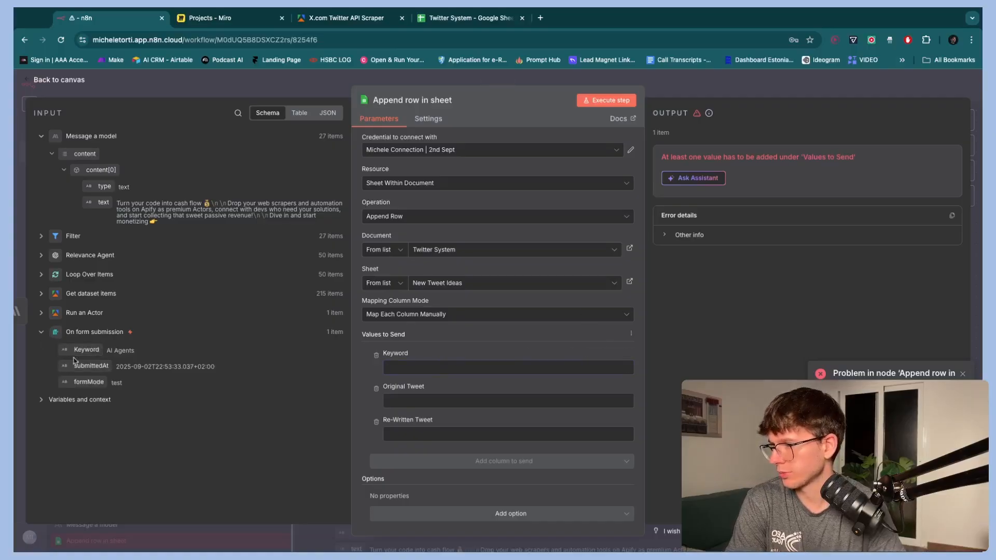
drag(84, 350, 402, 367)
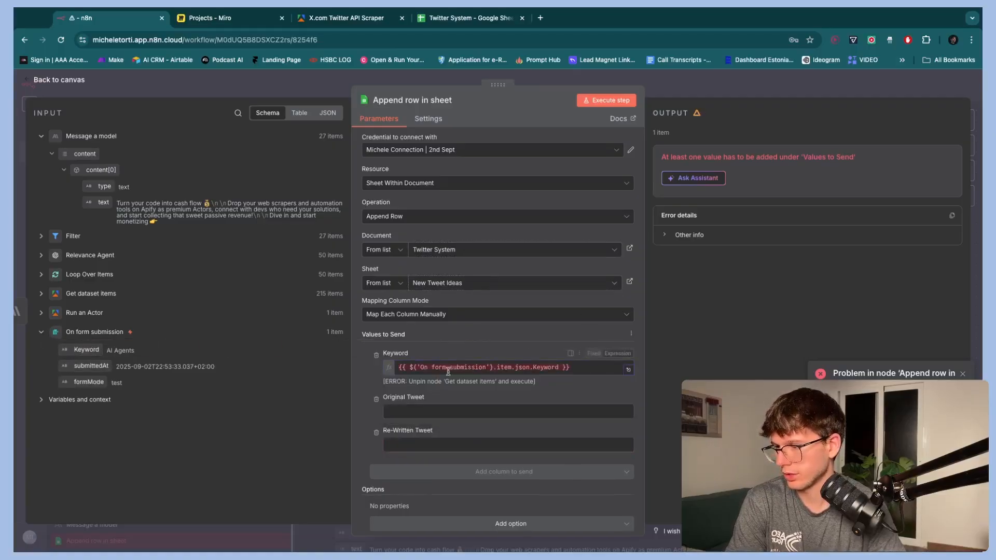
- Start filling Original Tweet by searching the Get dataset items fields for full_text
click(416, 410)
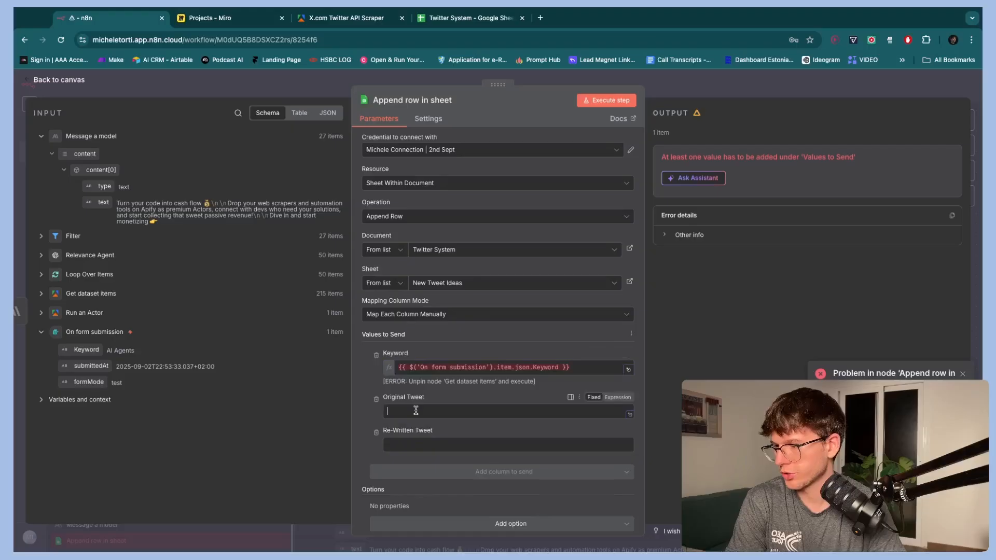
click(40, 294)
click(238, 113)
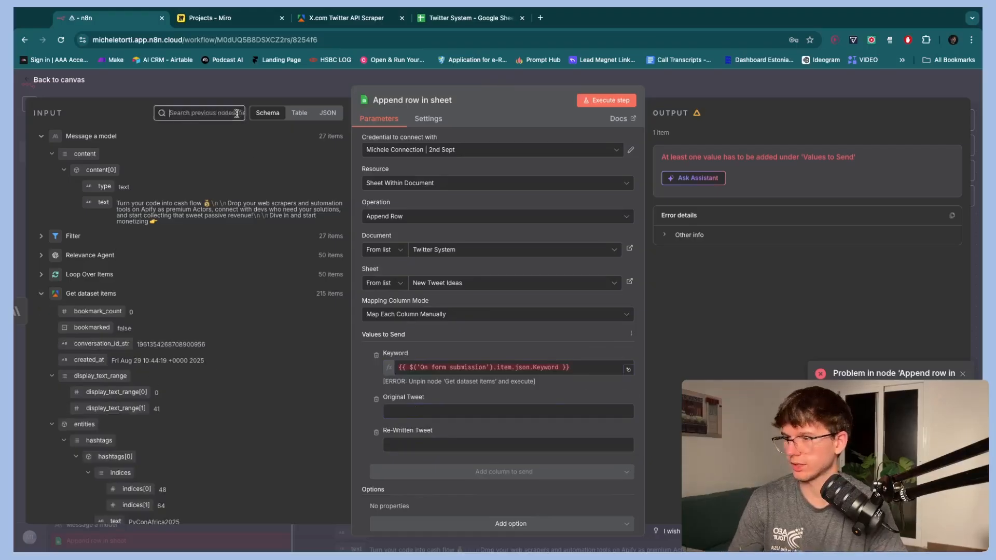
text(full)
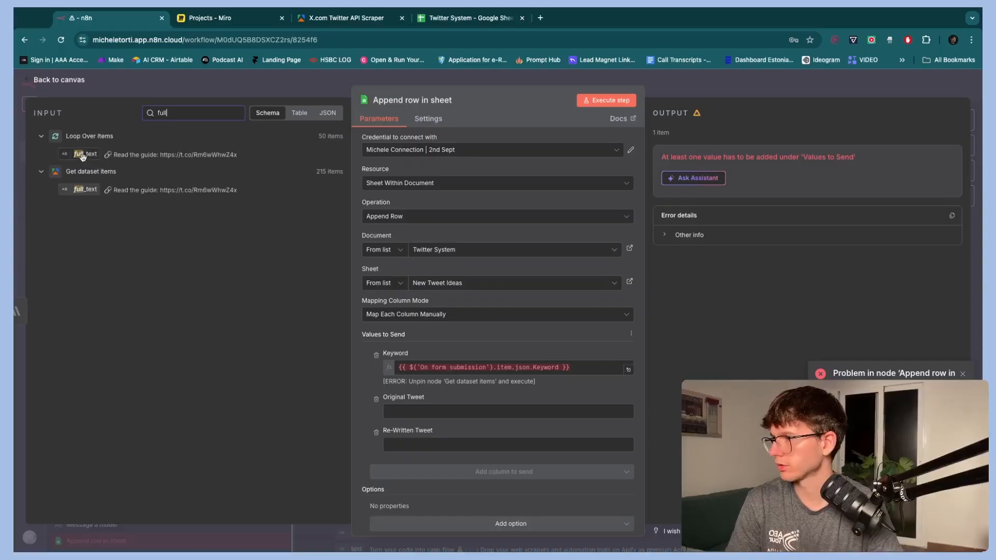
- Insert an Edit Fields step just before Append row in sheet
click(738, 89)
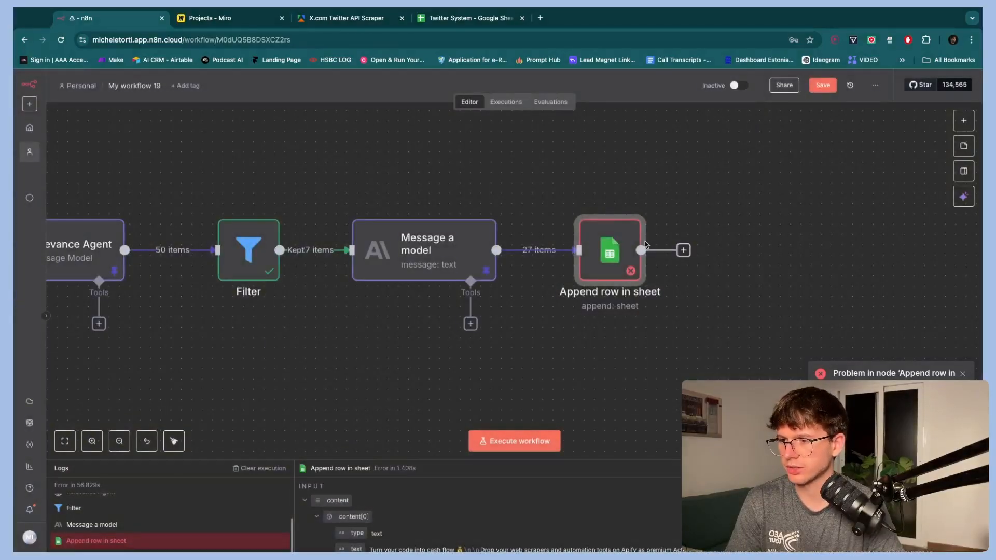
drag(732, 253, 739, 252)
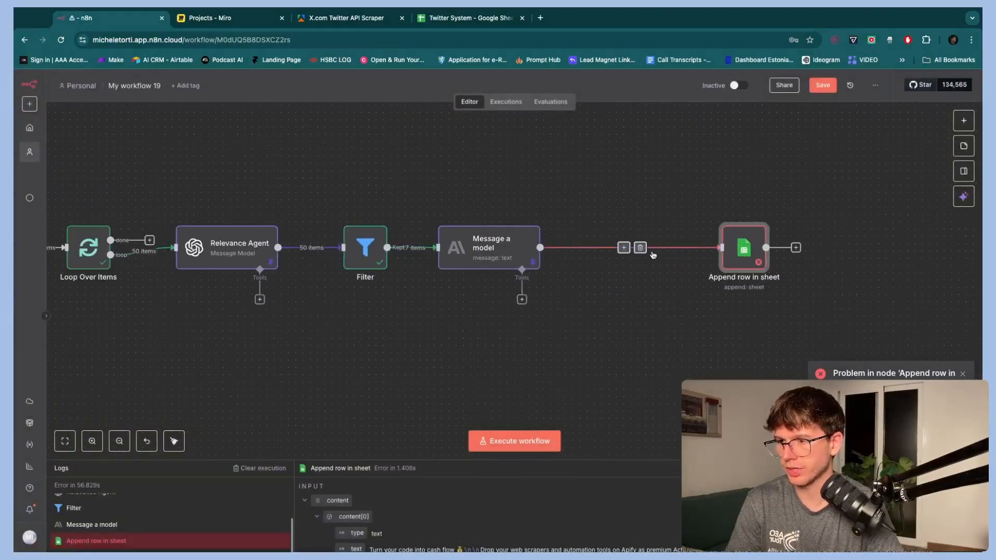
click(624, 248)
text(edit)
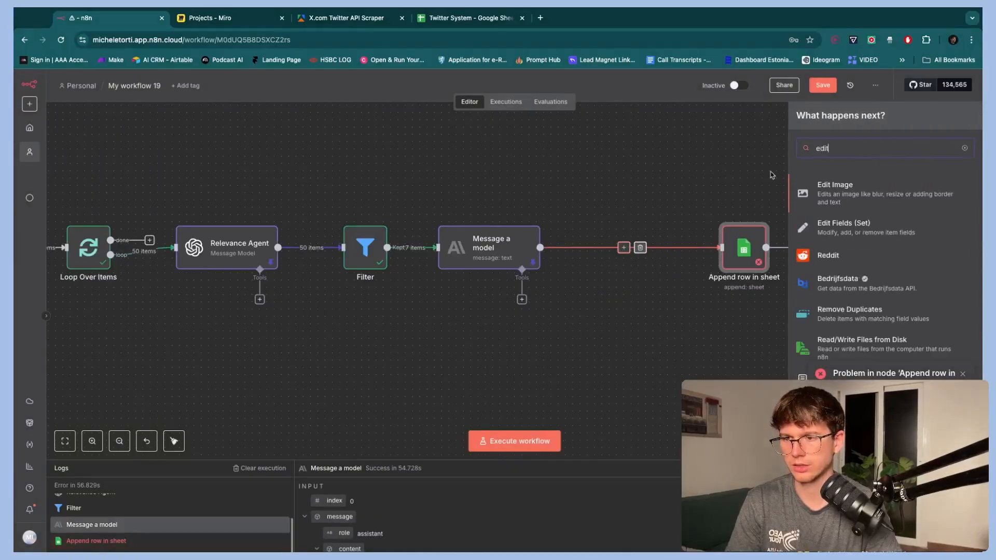
key(Down)
key(Return)
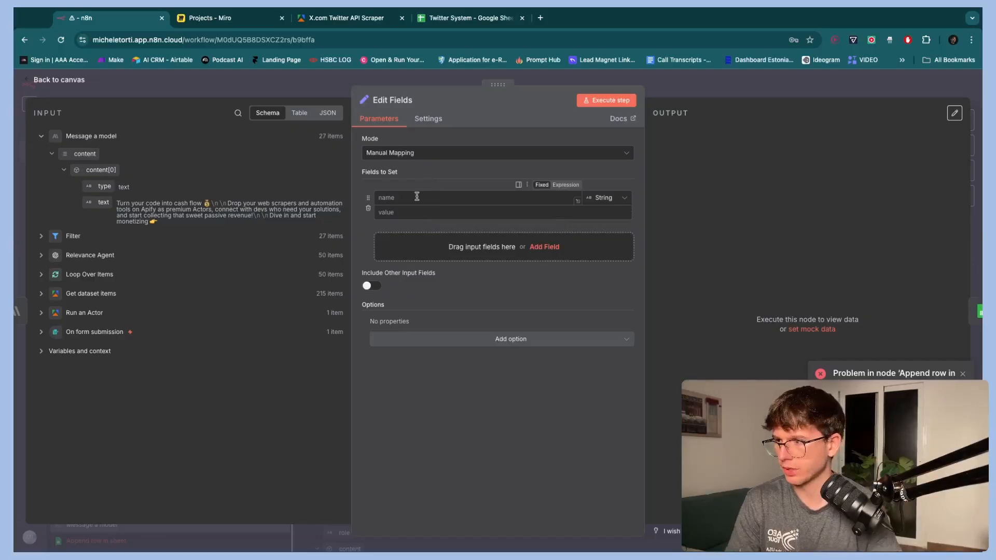
- Set Edit Fields' keyword to the form Keyword and Original Tweet to the tweet's full_text
click(415, 197)
text(keyword)
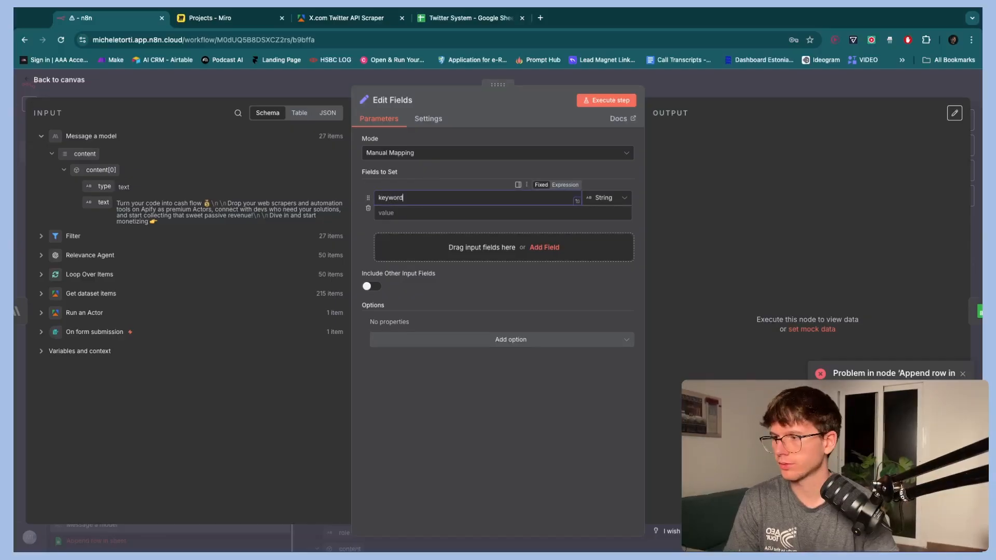
click(47, 331)
drag(74, 358, 415, 212)
click(411, 246)
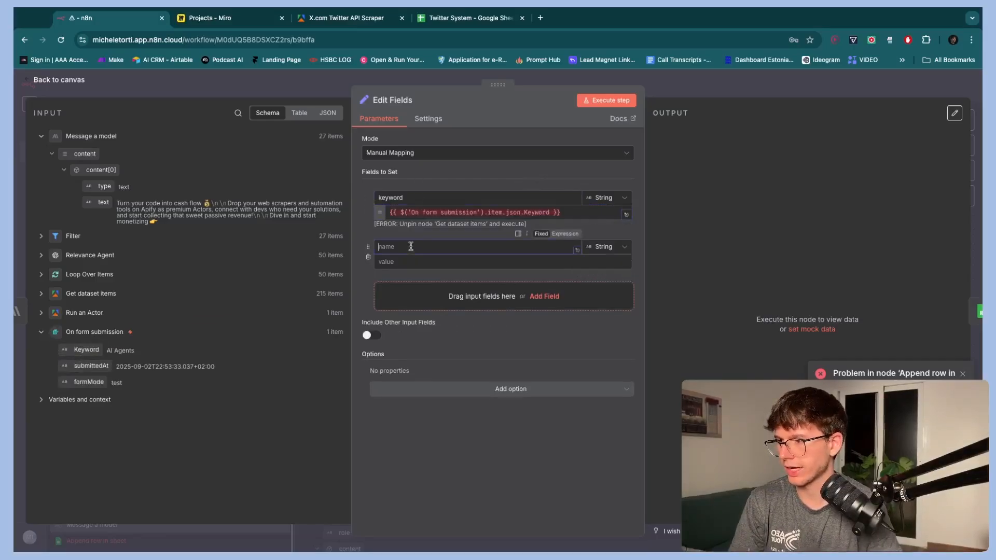
click(41, 294)
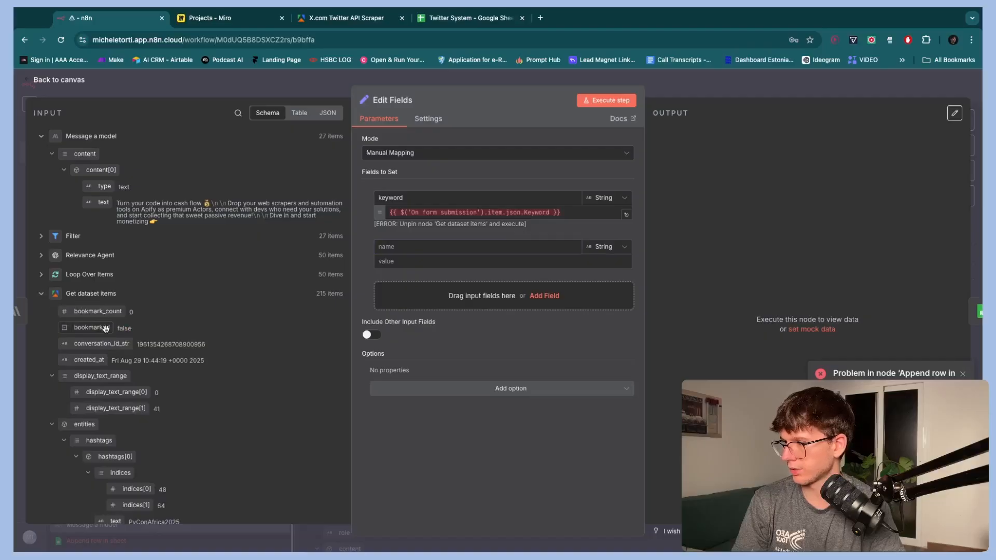
scroll(156, 260, down, 5)
scroll(208, 182, up, 3)
click(238, 113)
text(ful)
drag(86, 189, 467, 262)
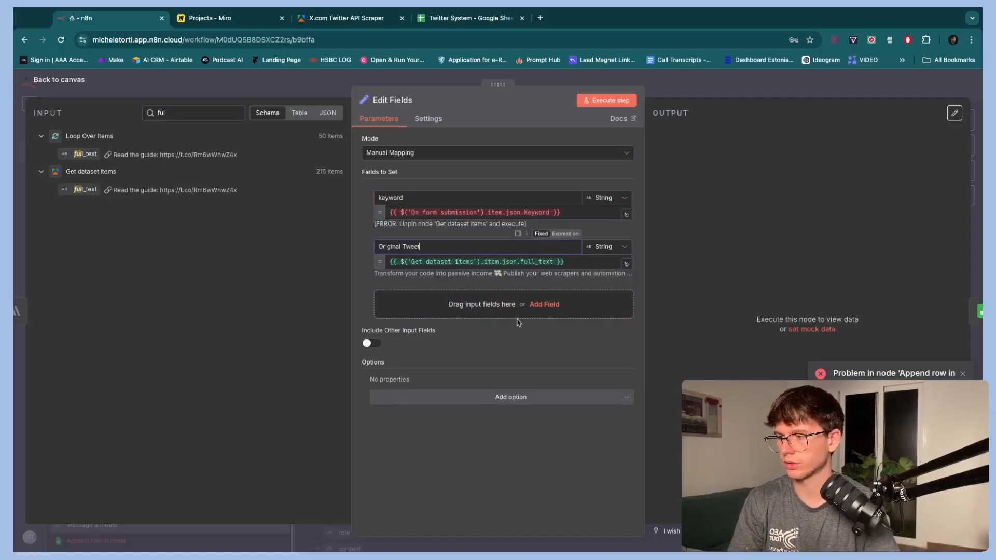
- Add a Re-Written Tweet field set to the model's text output
click(545, 305)
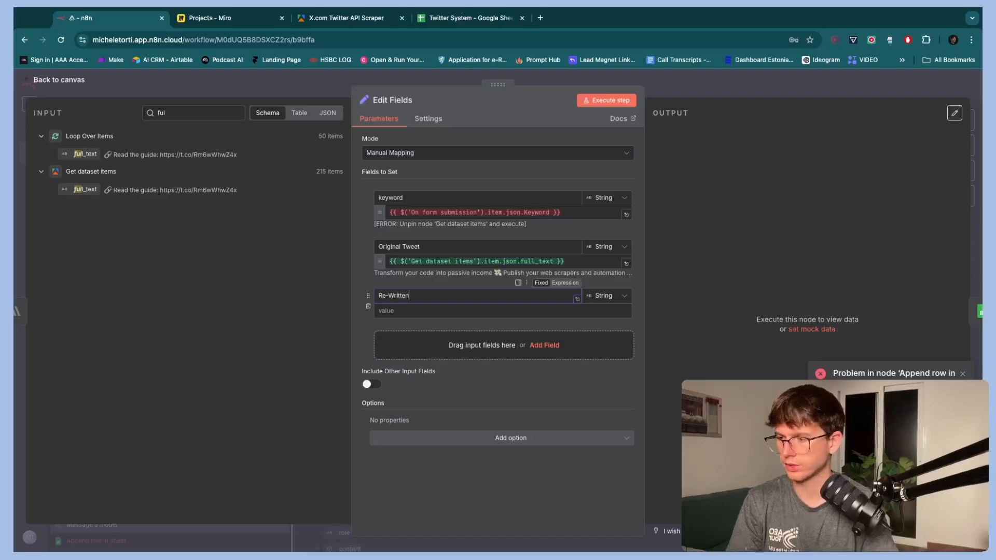
text(Re-Written Tweet)
key(Tab)
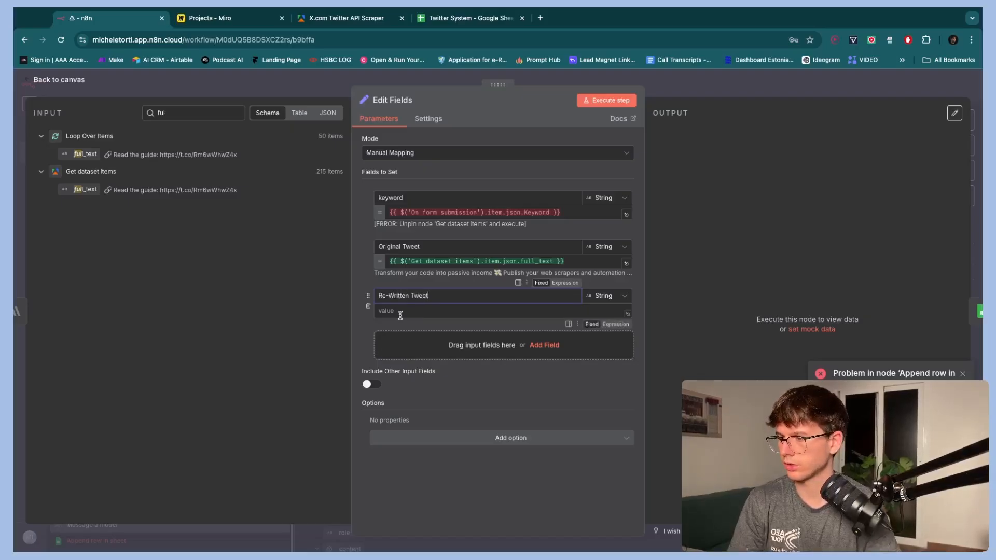
double_click(237, 114)
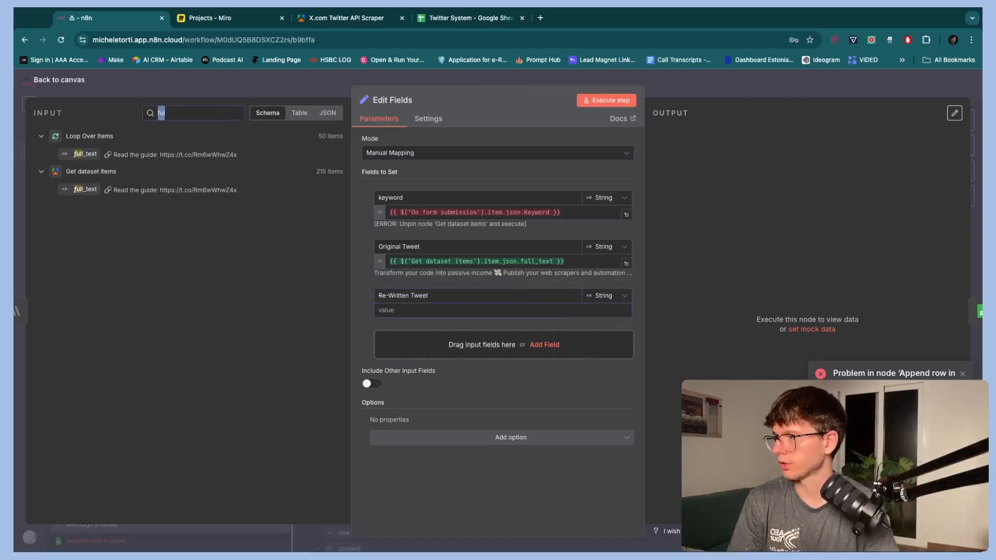
key(BackSpace)
drag(103, 202, 444, 311)
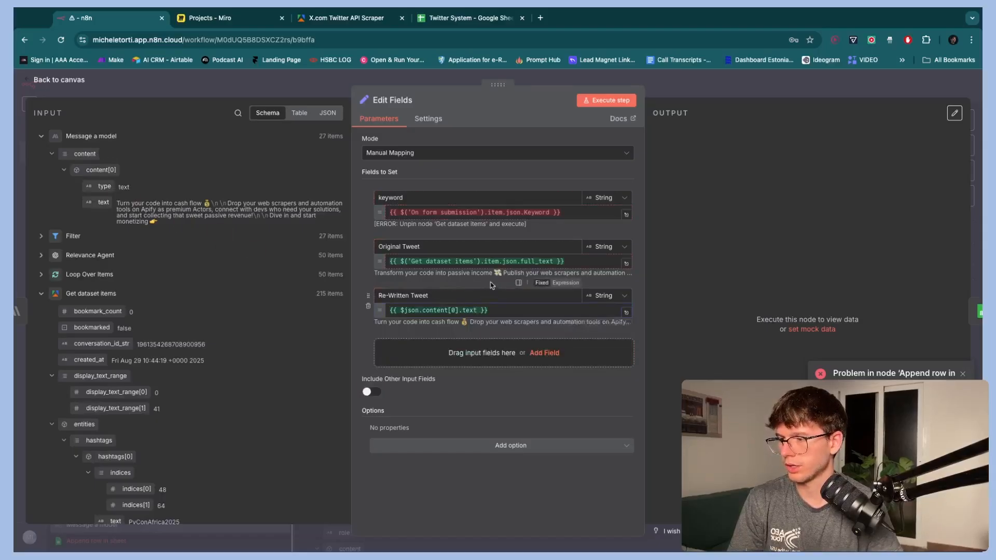
- Move Append row in sheet next to Edit Fields on the canvas
click(701, 92)
scroll(765, 243, right, 2)
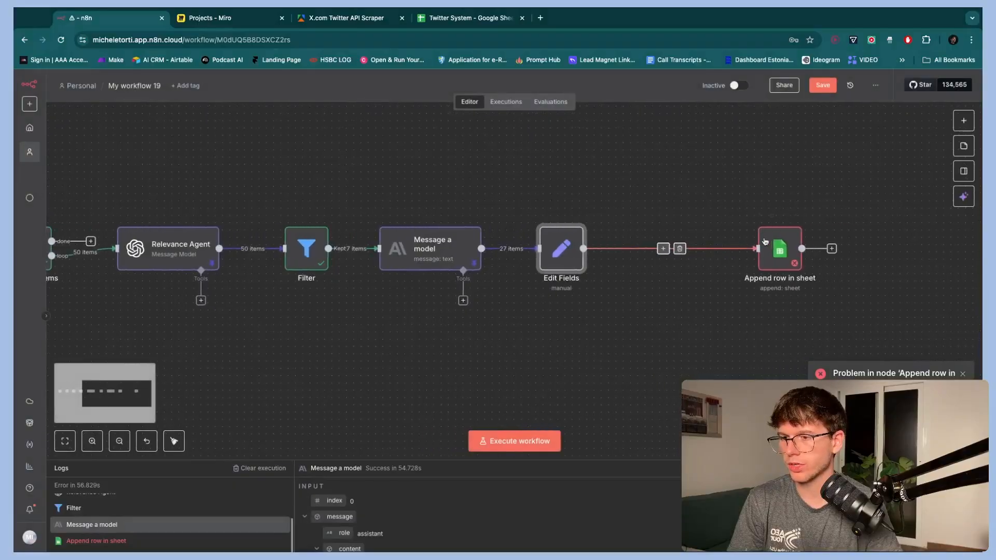
drag(767, 243, 648, 242)
- Run the Edit Fields step and inspect its result on the canvas
double_click(649, 243)
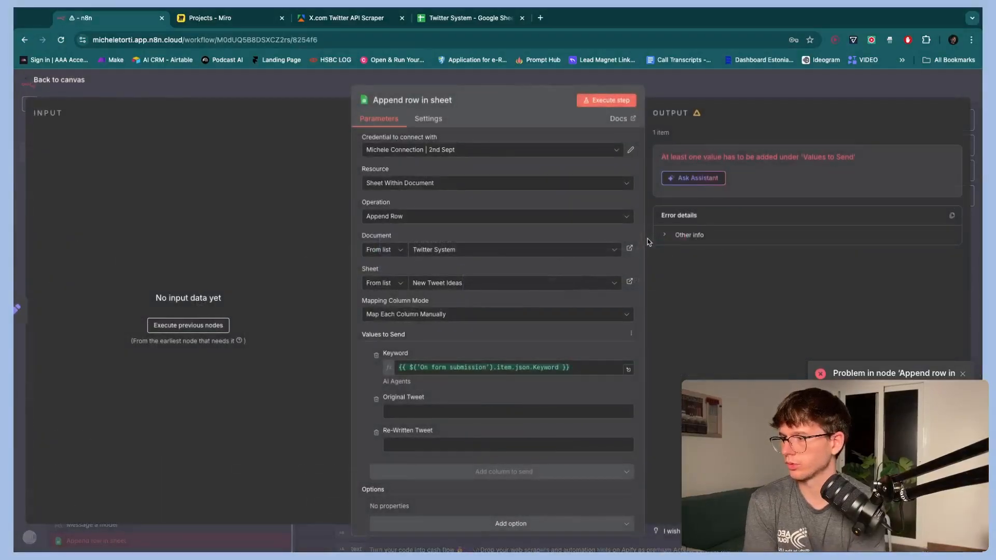
click(692, 81)
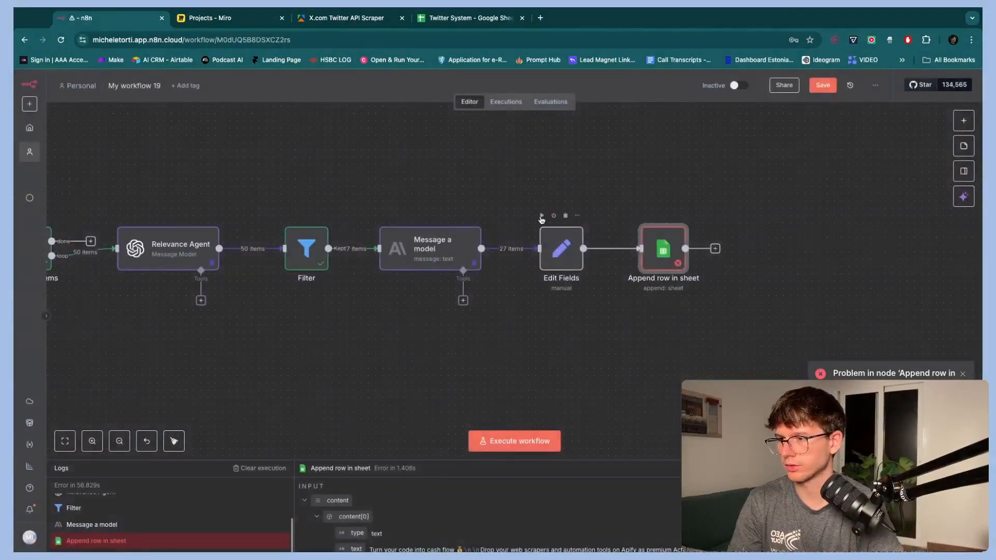
click(541, 216)
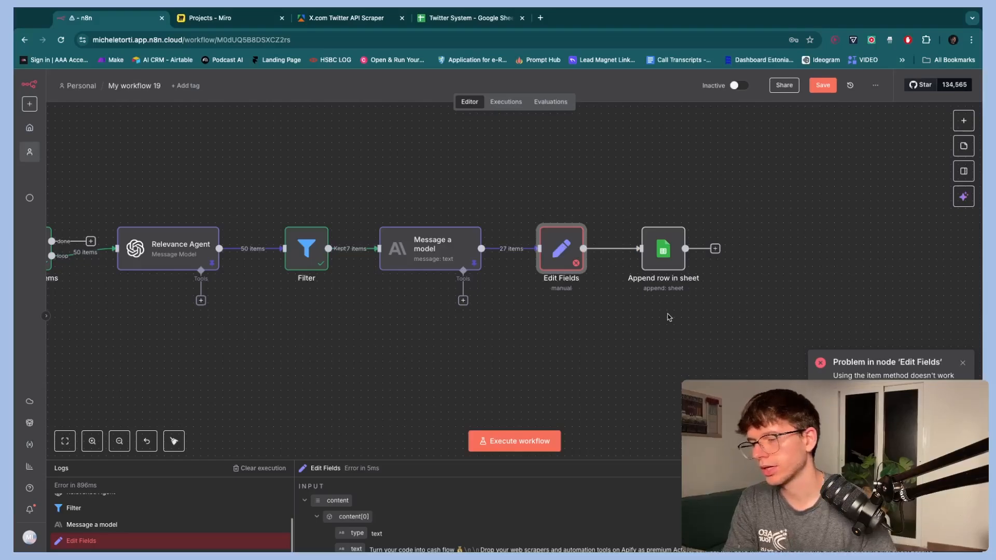
scroll(541, 329, down, 4)
scroll(541, 329, left, 3)
scroll(268, 302, left, 1)
scroll(268, 302, up, 1)
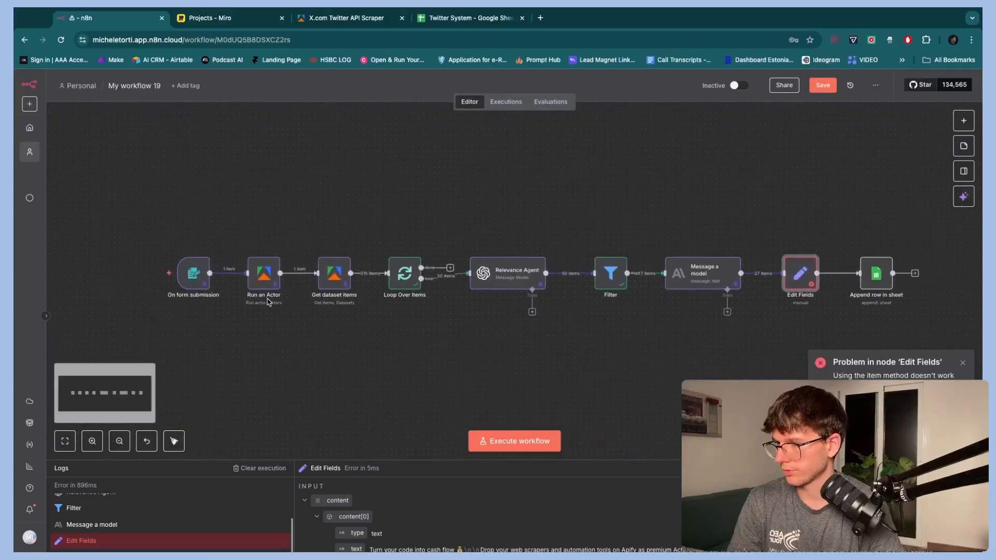
scroll(677, 353, right, 3)
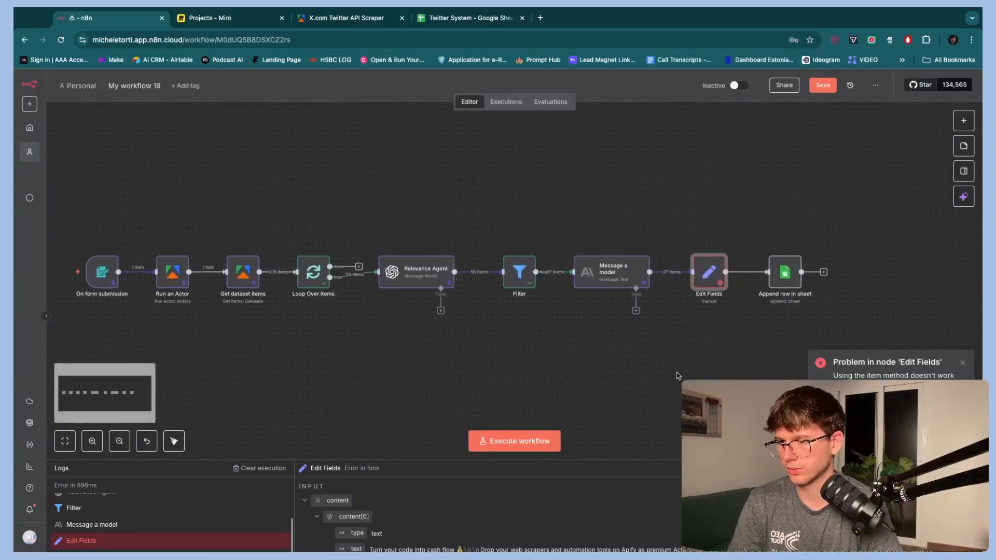
- Replace the keyword expression with the fixed text 'AI agents' and re-run Edit Fields
drag(677, 375, 68, 176)
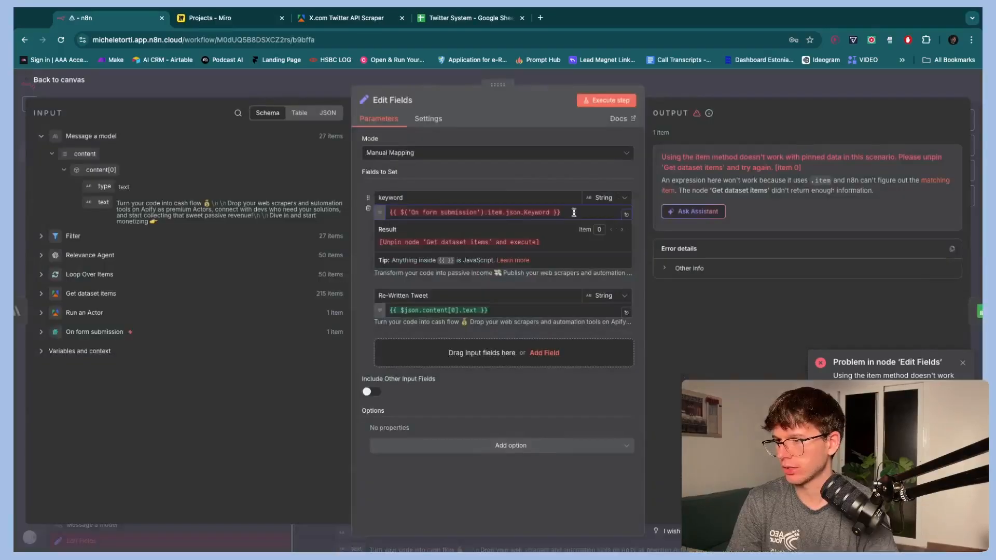
key(super+a)
text(AI a)
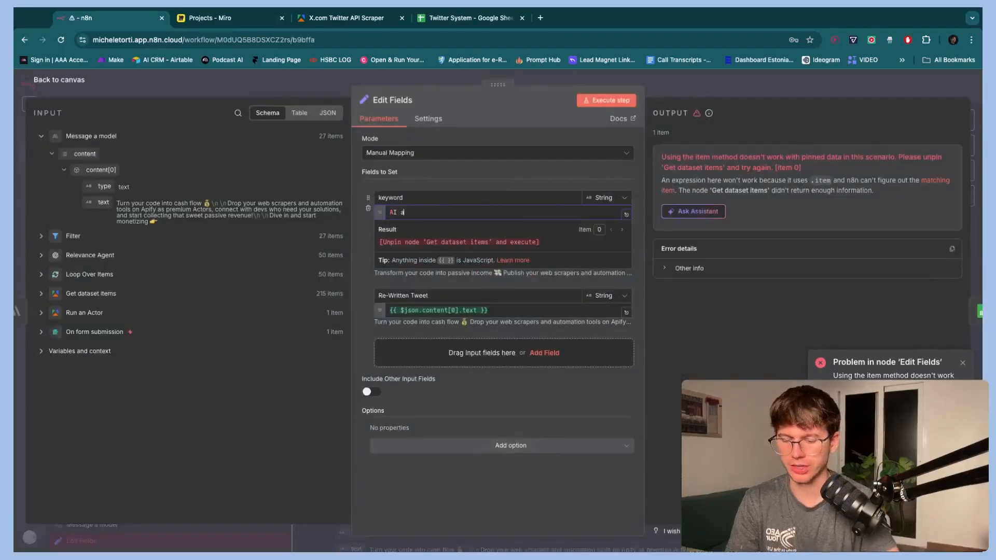
text(gents)
click(552, 174)
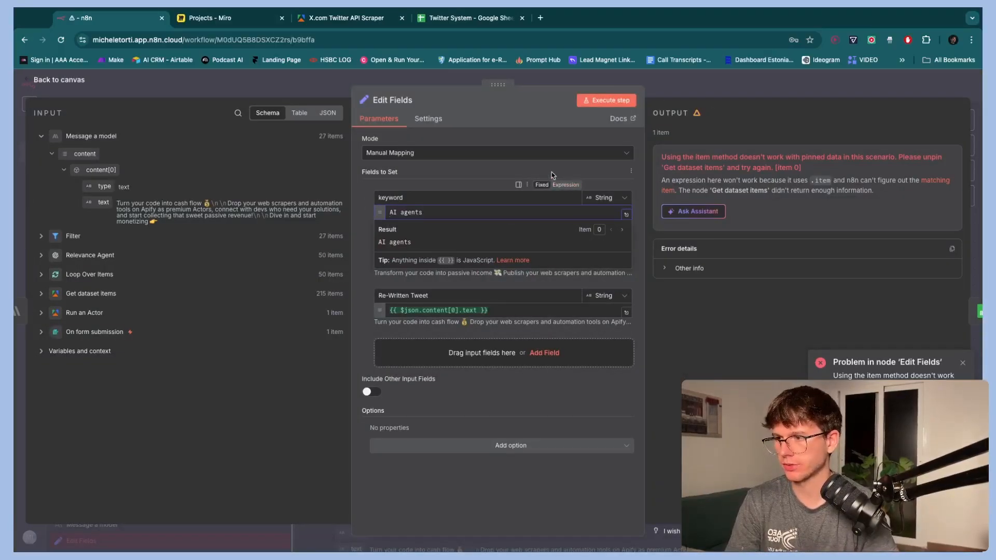
click(656, 91)
click(480, 242)
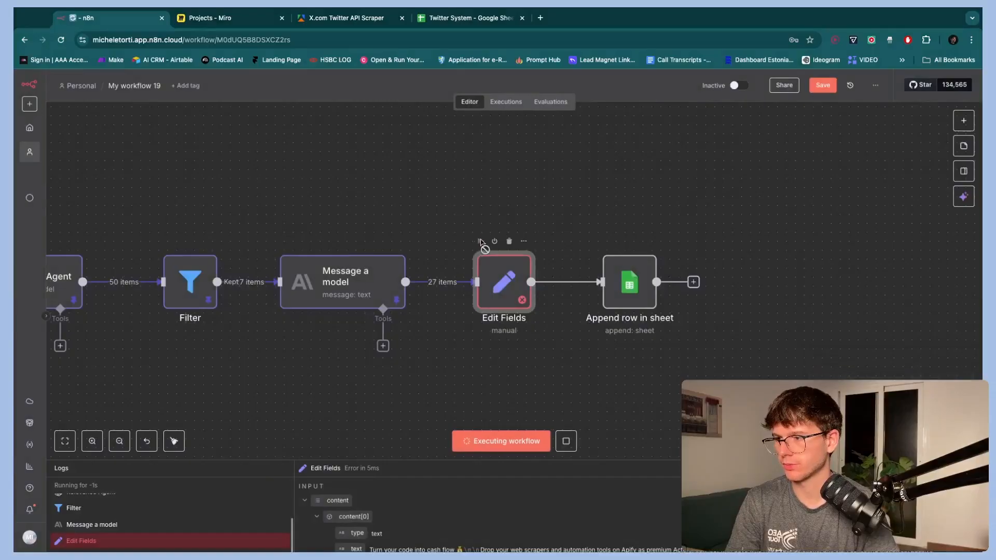
- Unpin the Filter node's data and re-run Edit Fields until it outputs 27 items
scroll(383, 323, left, 5)
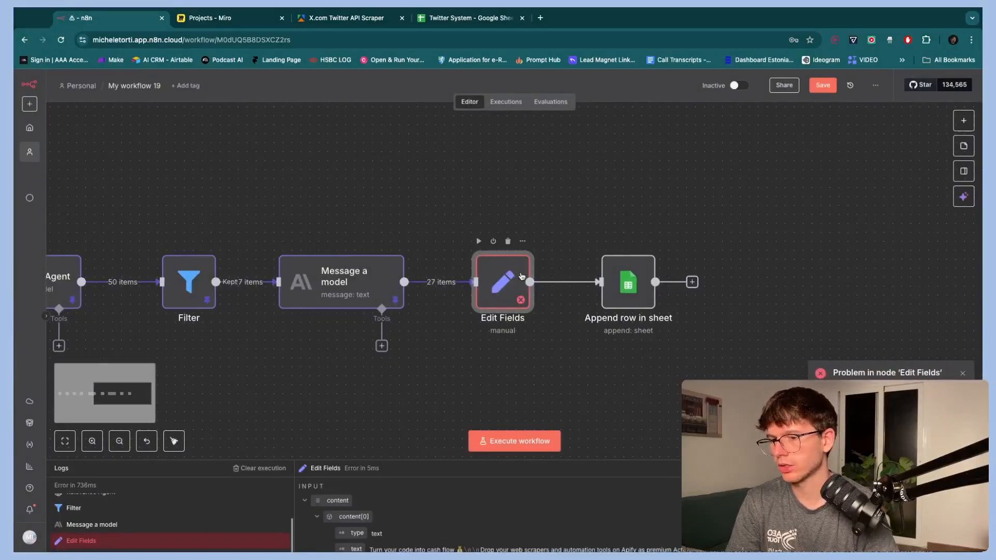
drag(408, 350, 356, 294)
key(p)
click(642, 241)
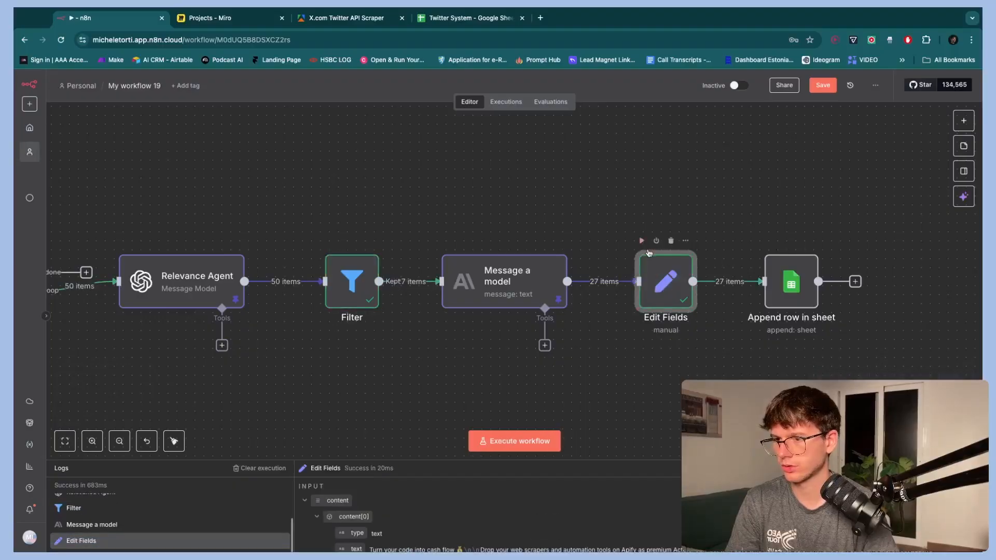
scroll(683, 226, right, 5)
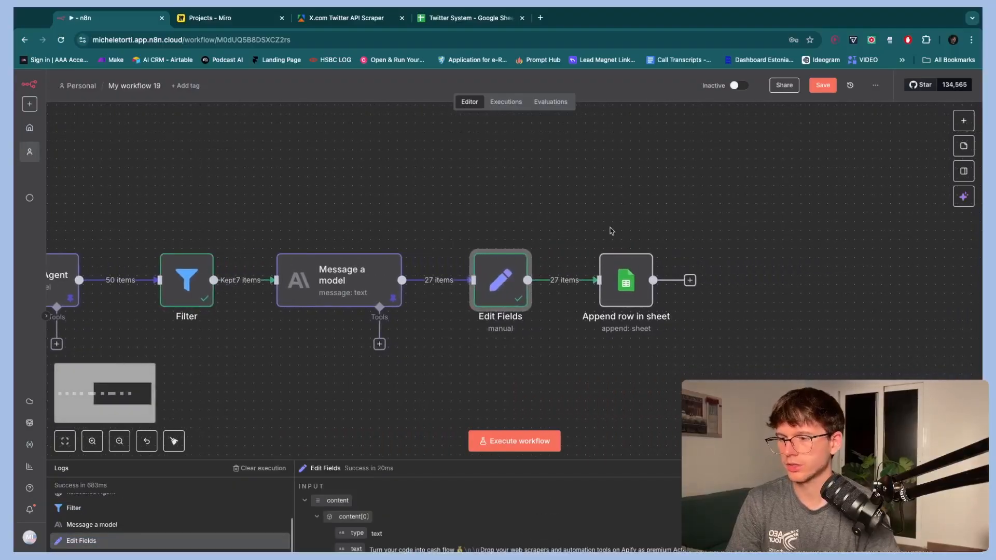
double_click(497, 266)
key(Escape)
scroll(607, 240, right, 2)
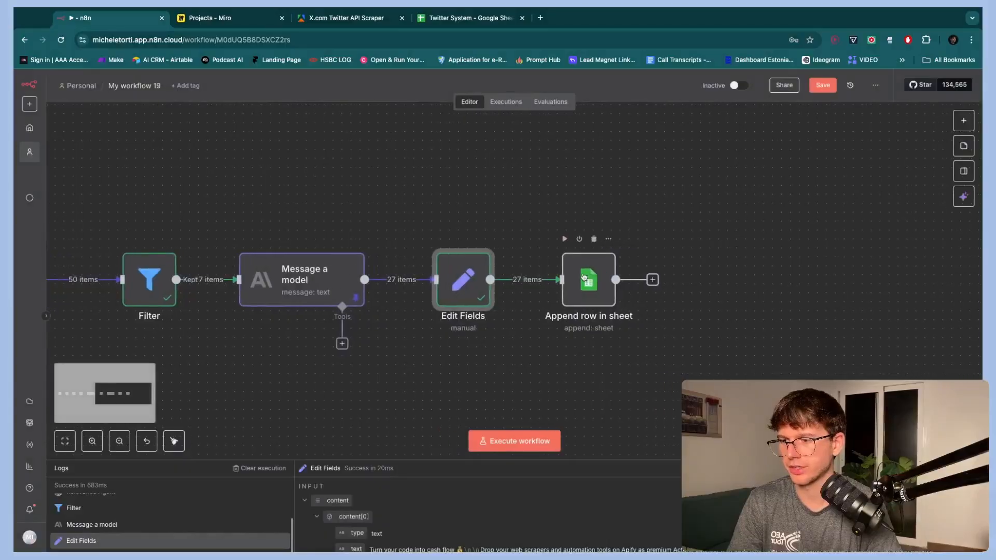
- Clear the old Keyword expression and map Edit Fields' keyword, Original Tweet and Re-Written Tweet into the sheet columns
double_click(589, 277)
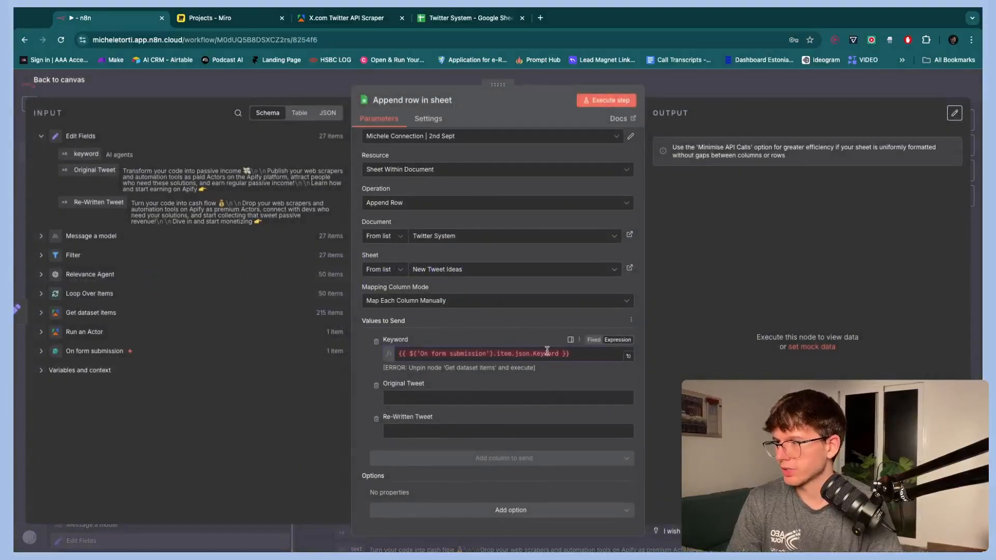
double_click(547, 353)
key(BackSpace)
key(BackSpace)
key(BackSpace)
key(super+shift+Left)
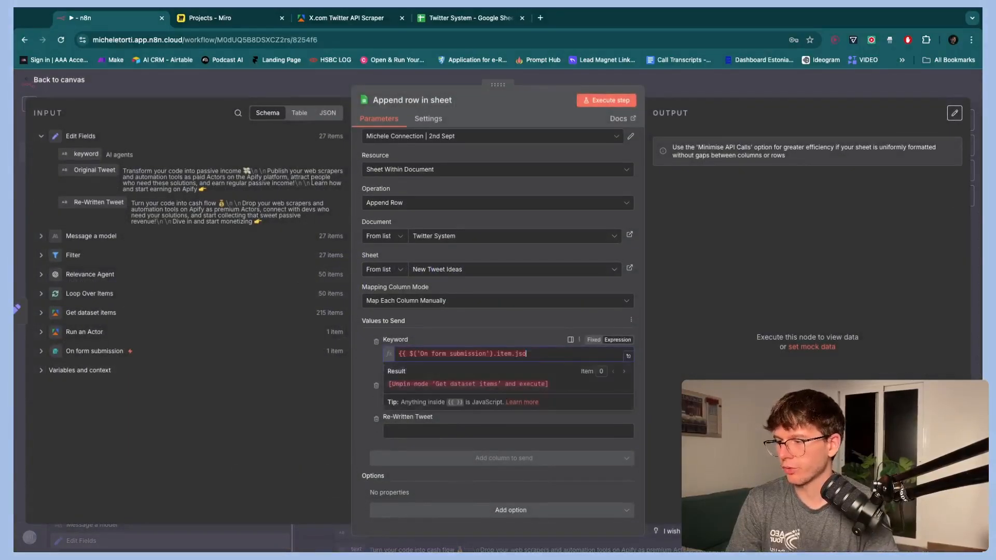
key(BackSpace)
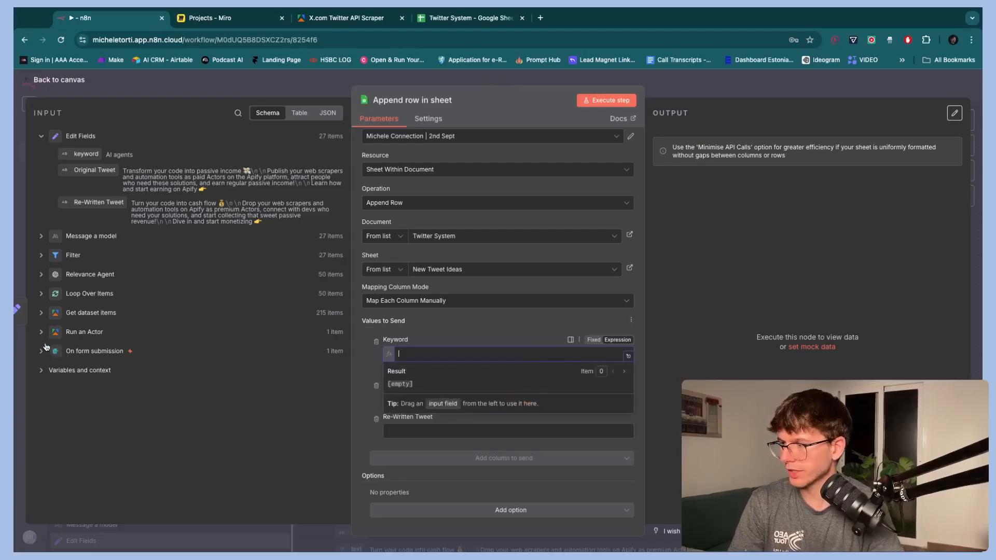
drag(79, 154, 425, 353)
drag(94, 169, 445, 403)
drag(112, 213, 450, 440)
click(457, 425)
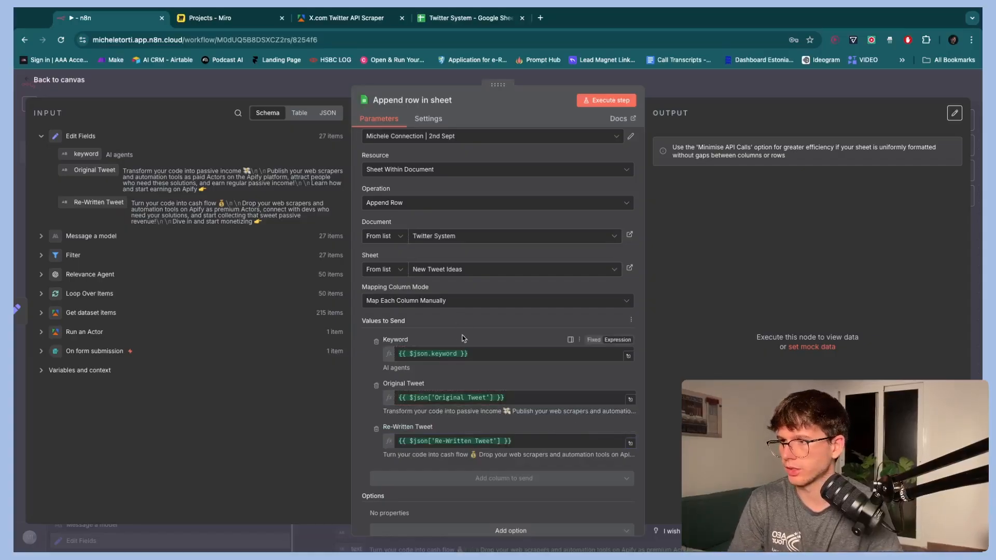
click(703, 93)
- Replace the fixed 'AI agents' keyword in Edit Fields with the On form submission Keyword expression
double_click(513, 274)
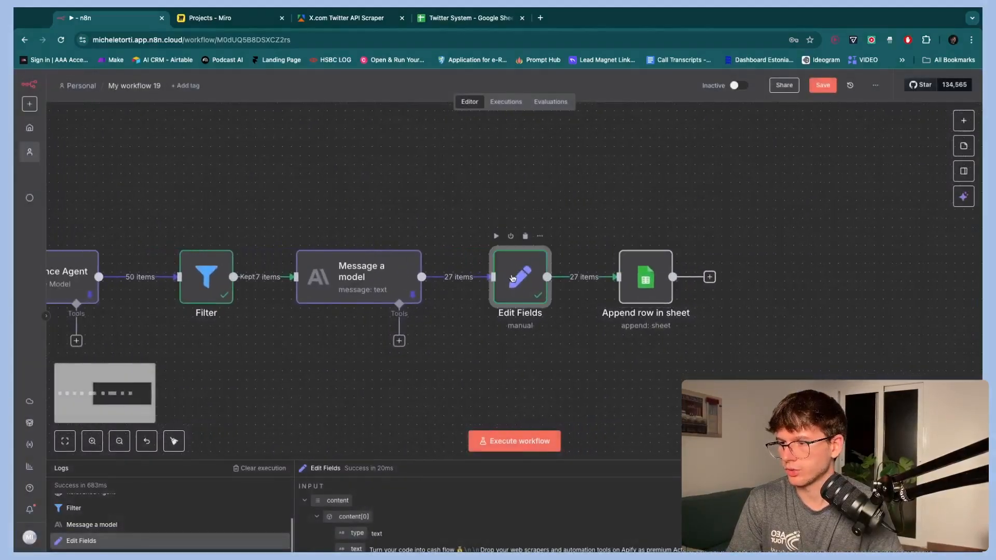
click(498, 261)
key(ctrl+a)
key(BackSpace)
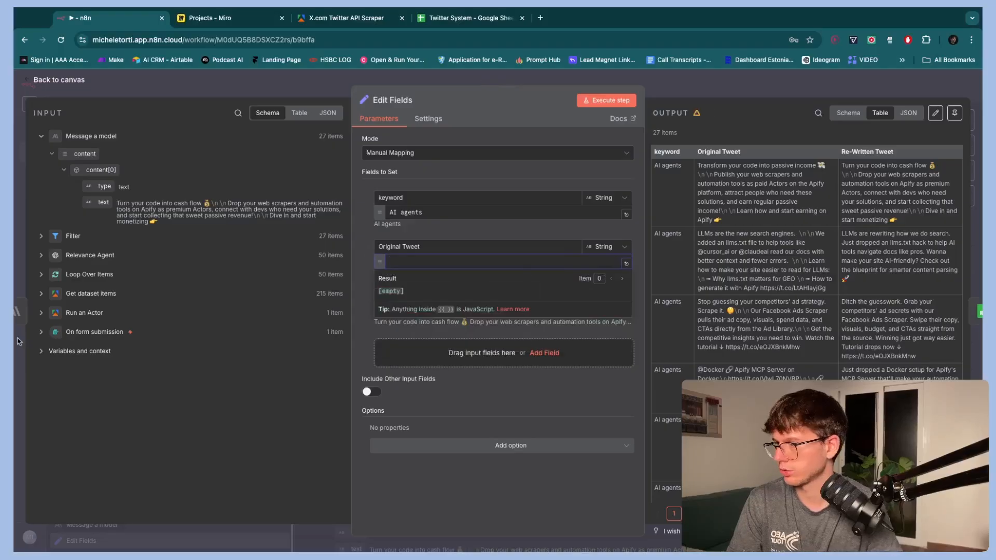
click(40, 332)
drag(86, 350, 148, 382)
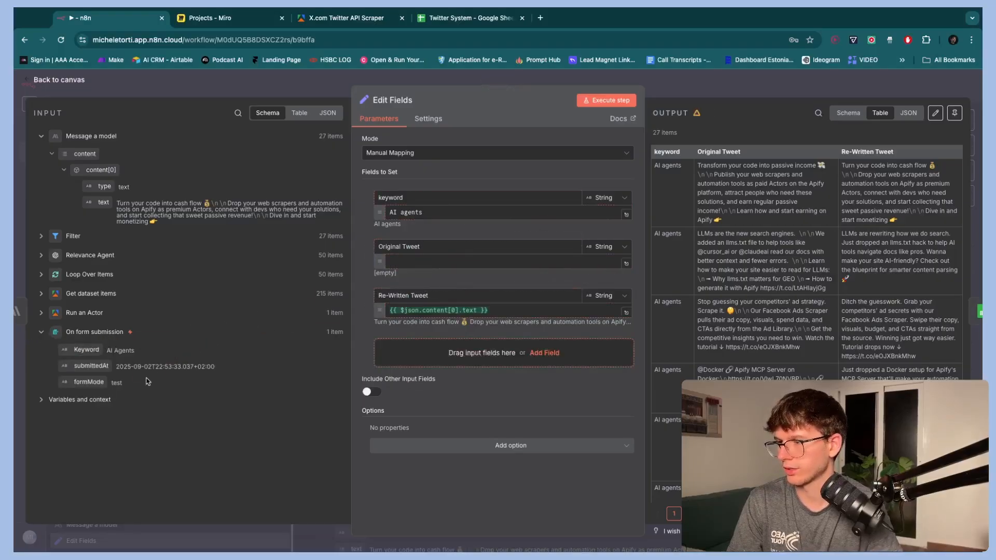
click(432, 265)
key(ctrl+v)
triple_click(441, 213)
key(BackSpace)
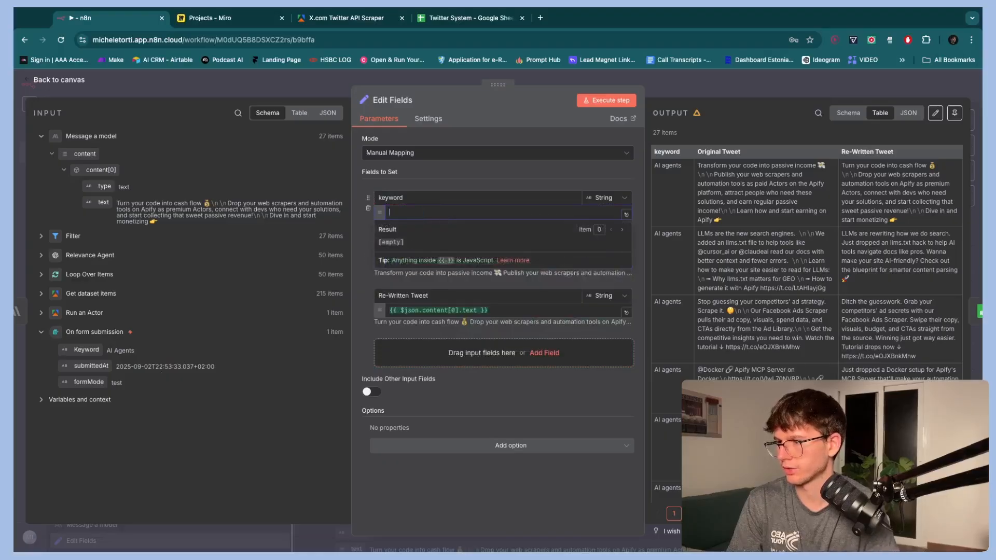
drag(86, 349, 456, 214)
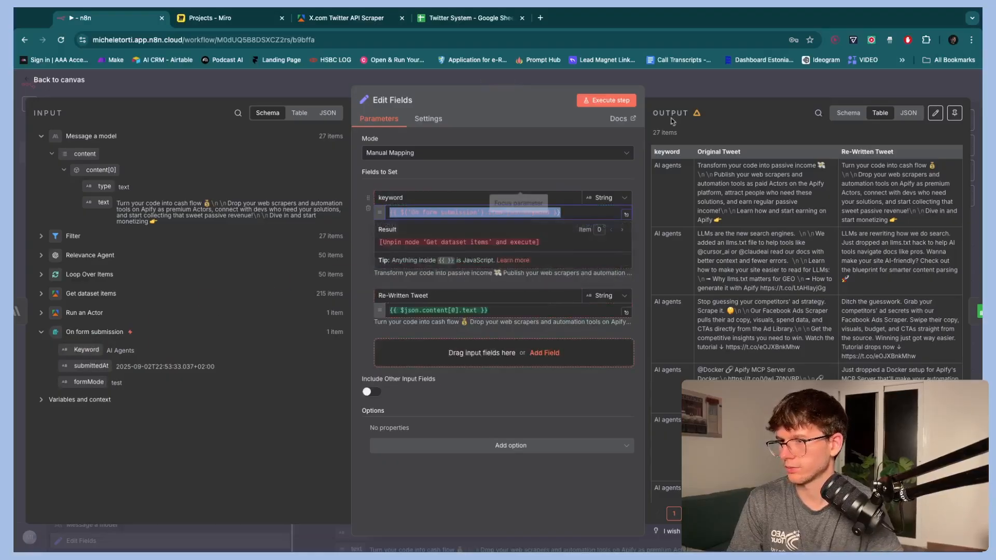
click(703, 92)
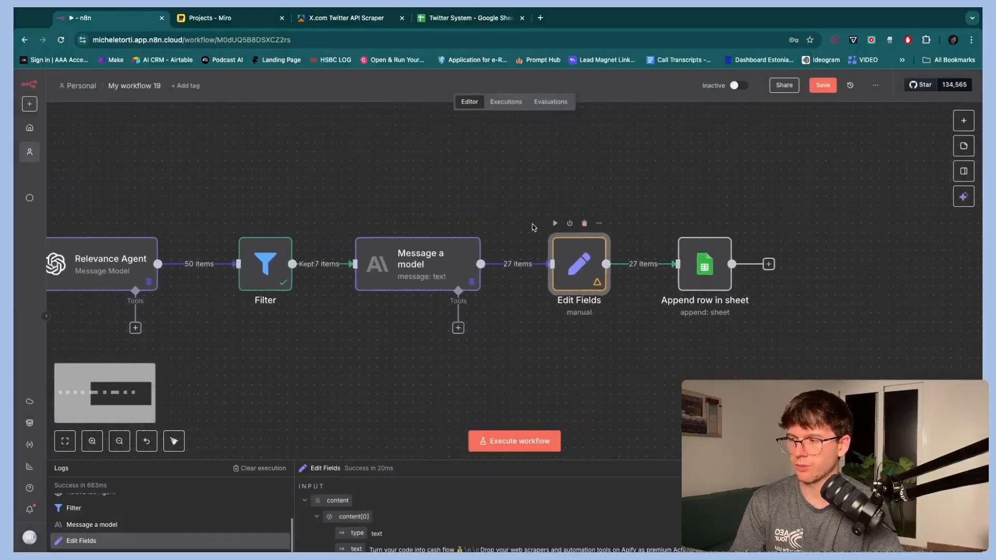
- Connect Append row in sheet back into Loop Over Items
scroll(533, 227, down, 5)
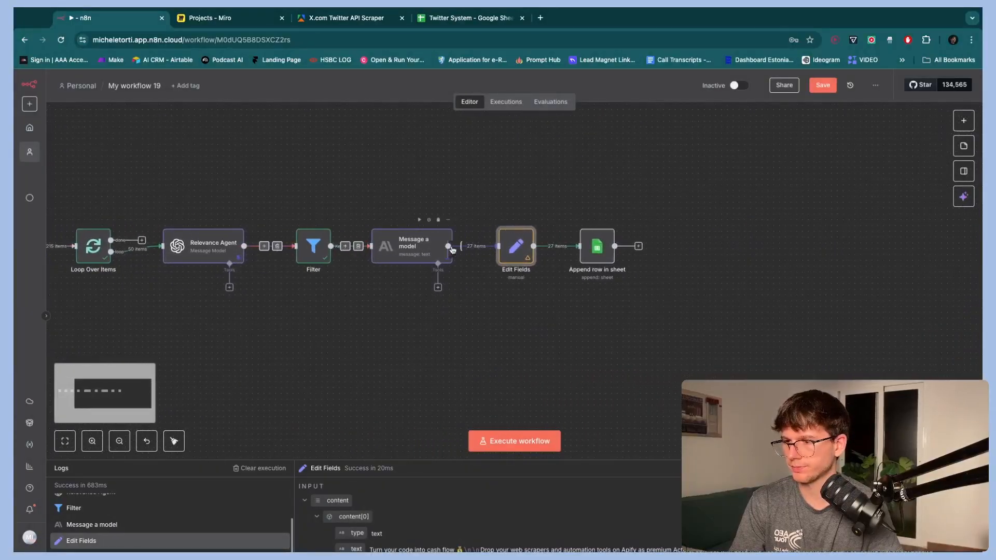
scroll(674, 247, up, 4)
scroll(571, 247, down, 2)
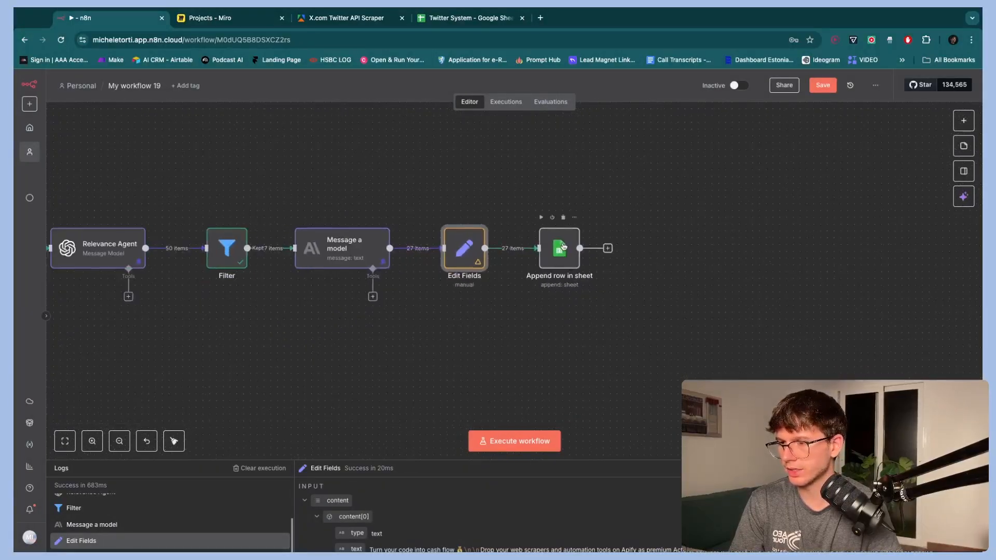
scroll(564, 246, up, 1)
double_click(560, 248)
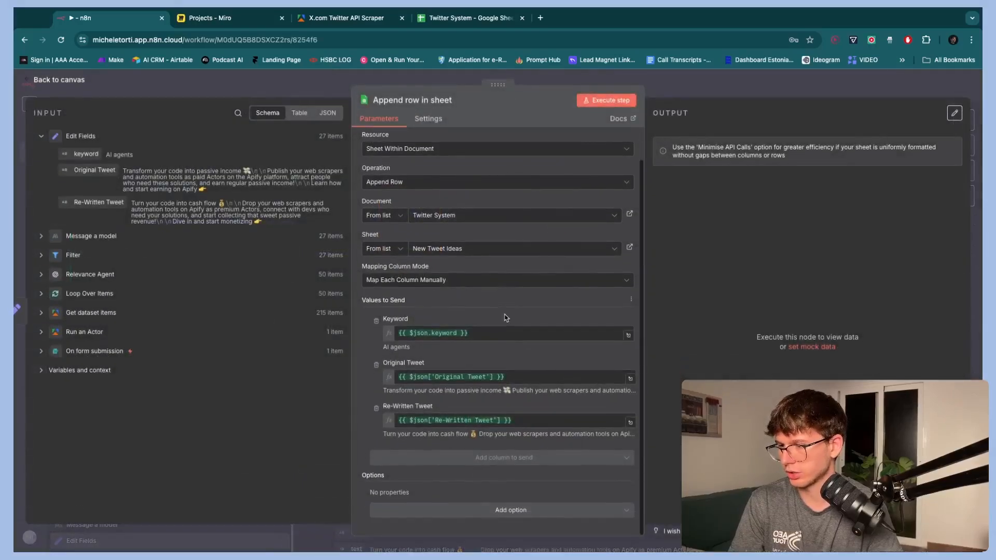
click(678, 91)
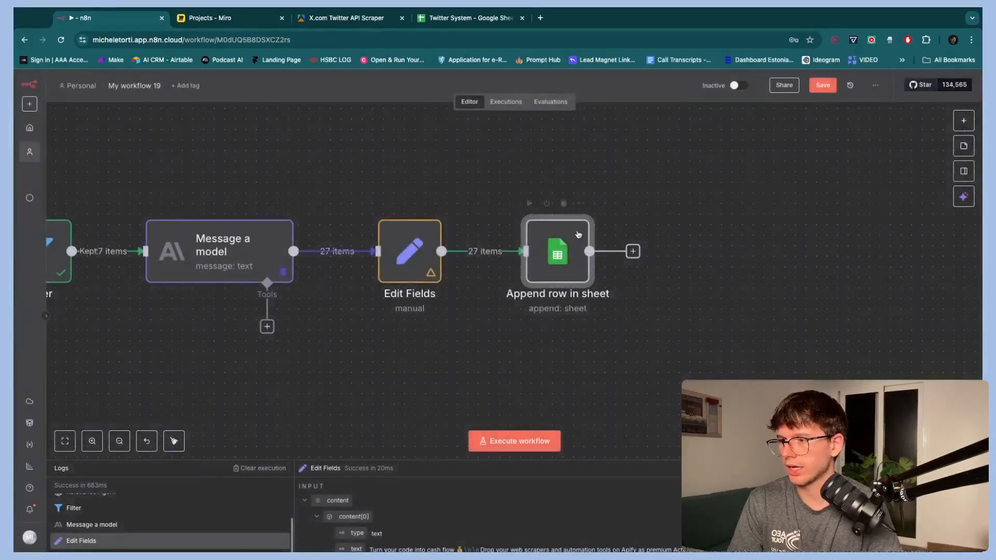
scroll(753, 239, down, 4)
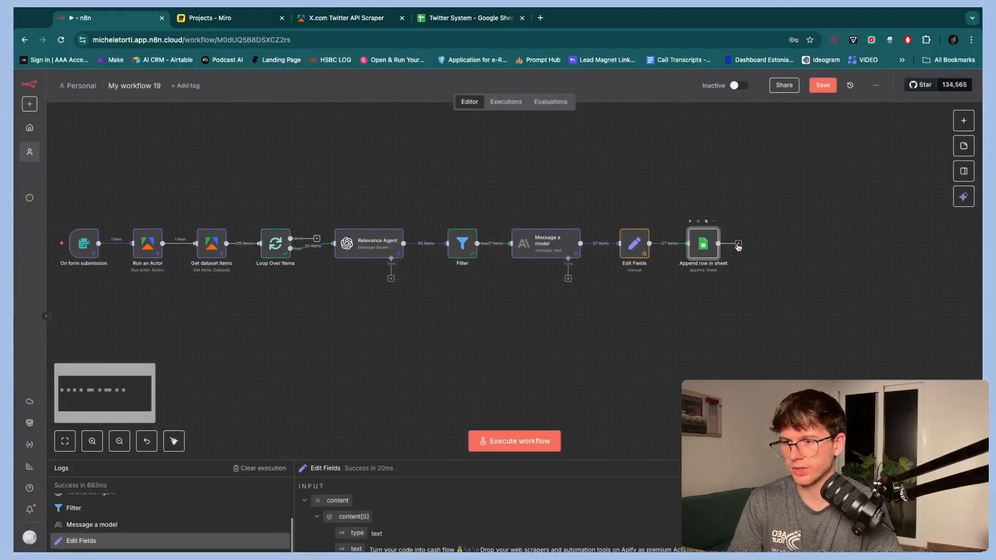
drag(739, 247, 745, 242)
drag(731, 380, 332, 254)
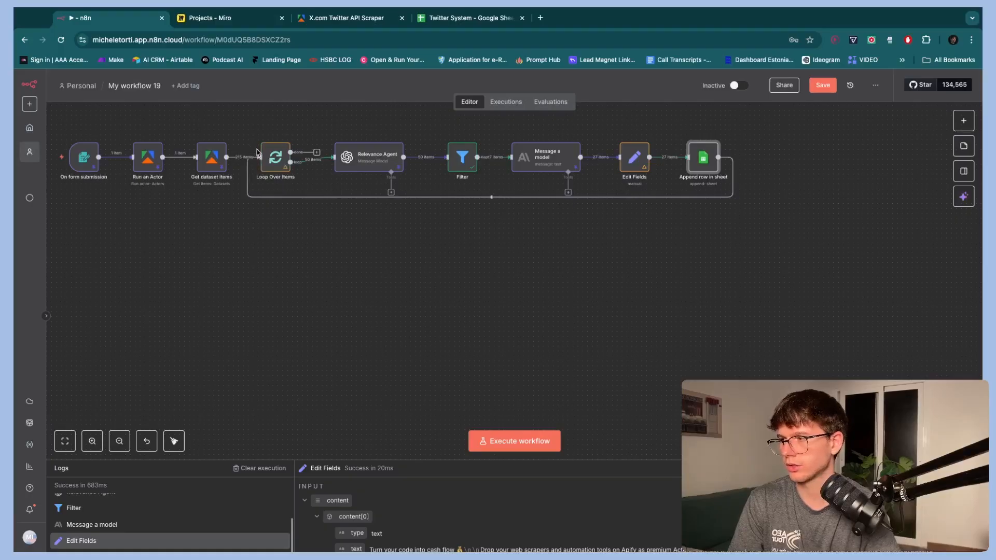
- Fit the whole workflow into view and save it
scroll(333, 281, left, 3)
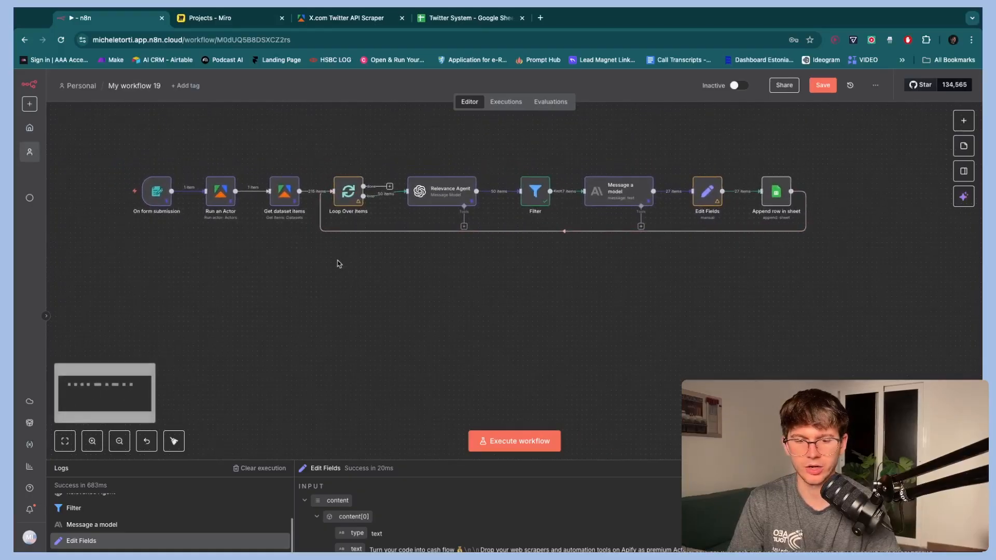
scroll(300, 155, up, 3)
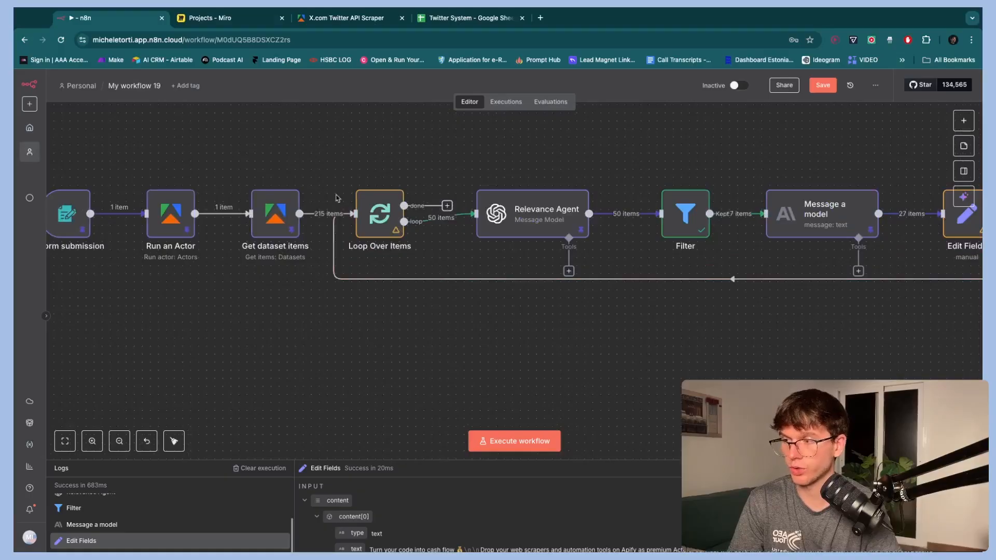
scroll(441, 187, right, 2)
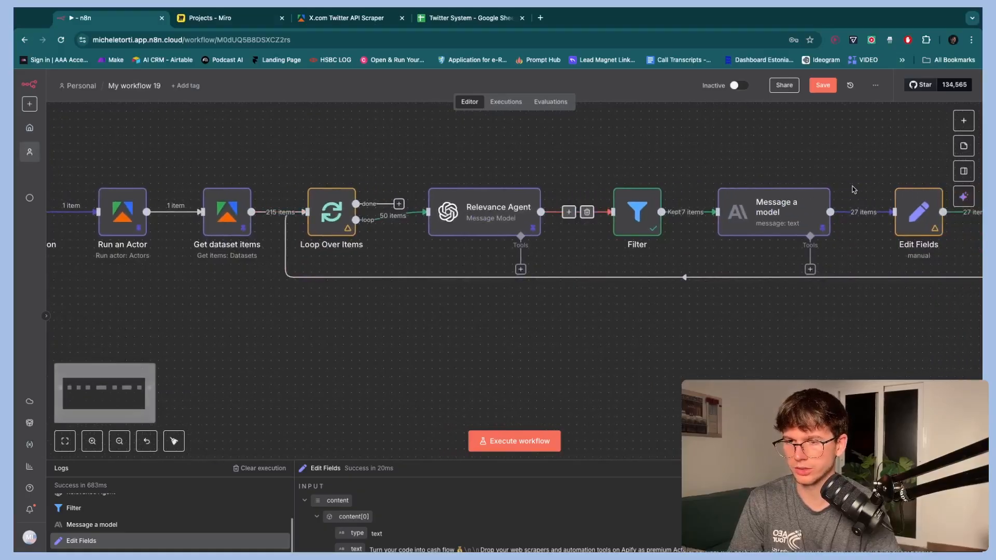
scroll(854, 189, right, 2)
scroll(348, 353, left, 3)
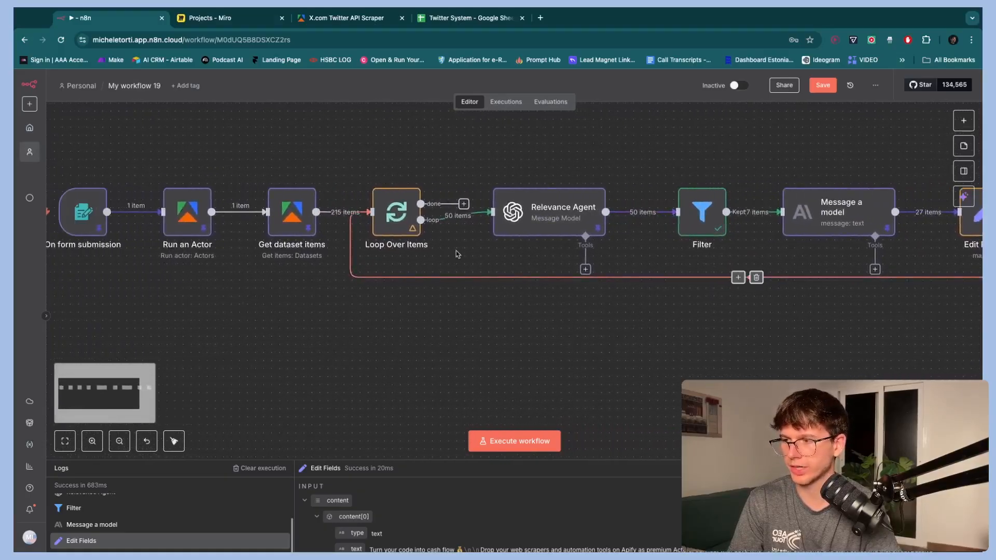
scroll(423, 259, down, 4)
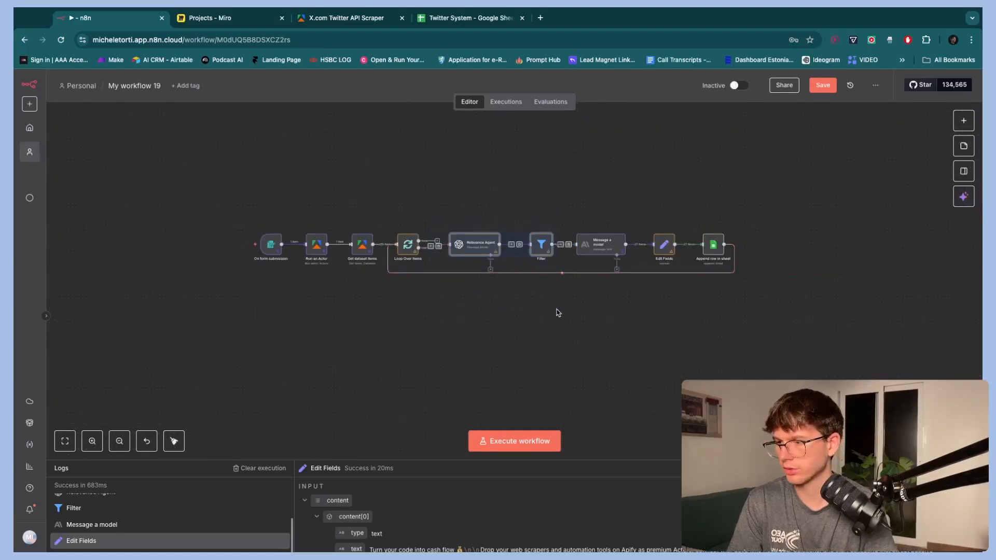
drag(540, 172, 643, 311)
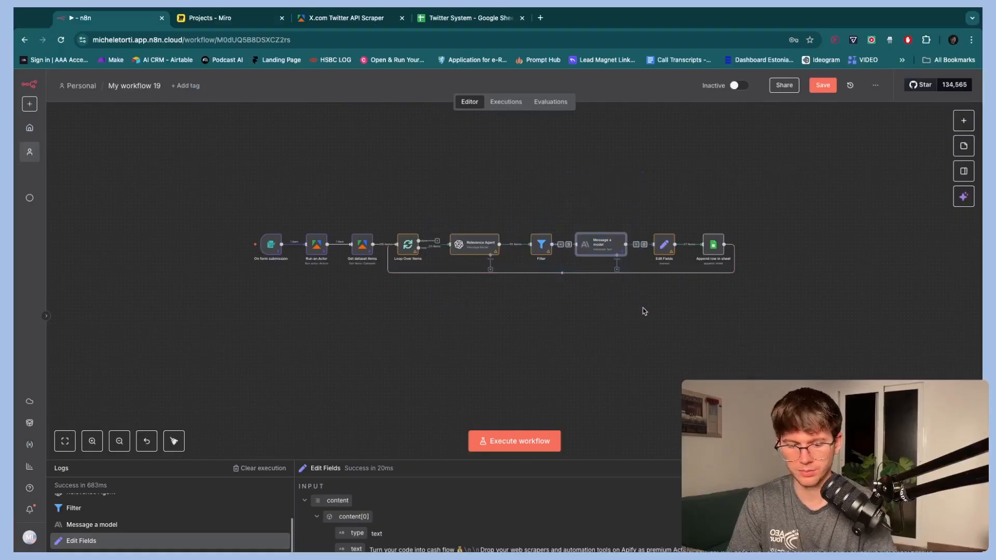
drag(385, 294, 273, 199)
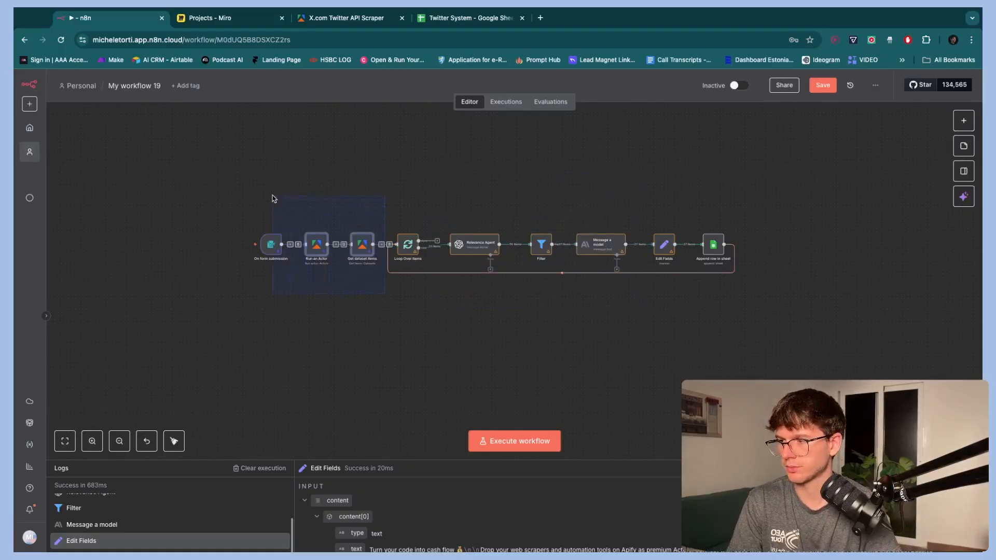
click(423, 312)
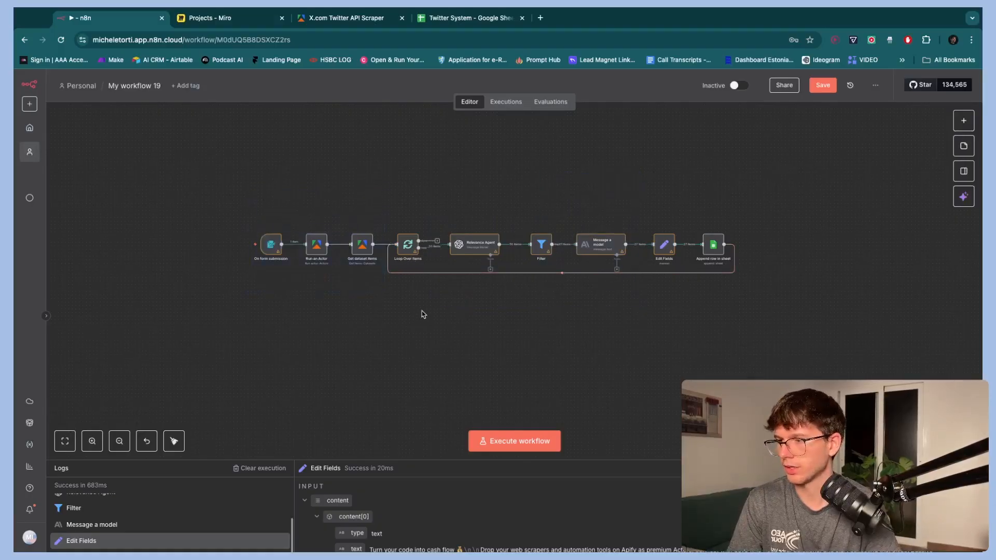
key(1)
click(832, 84)
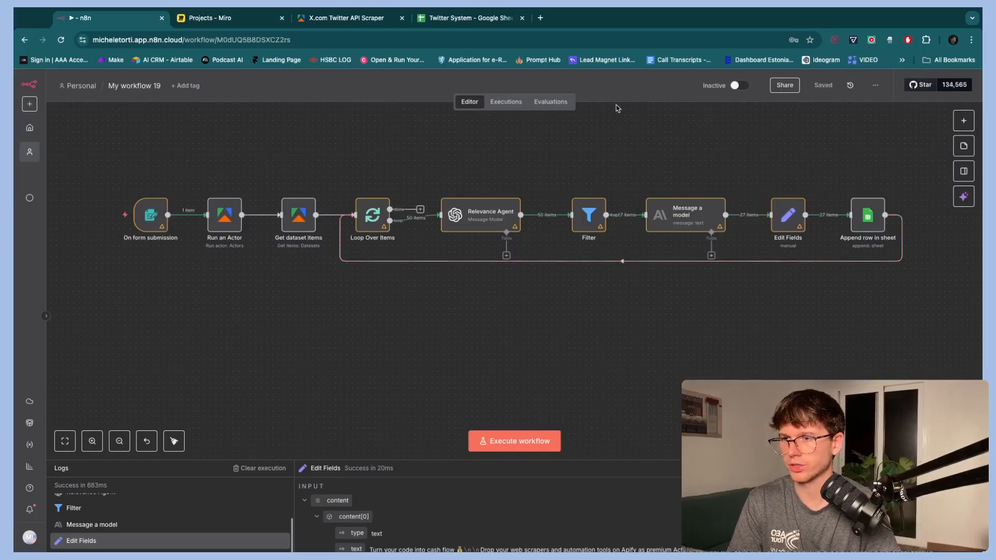
- Reload the editor and start a test run by submitting the form with keyword MCP
key(super+r)
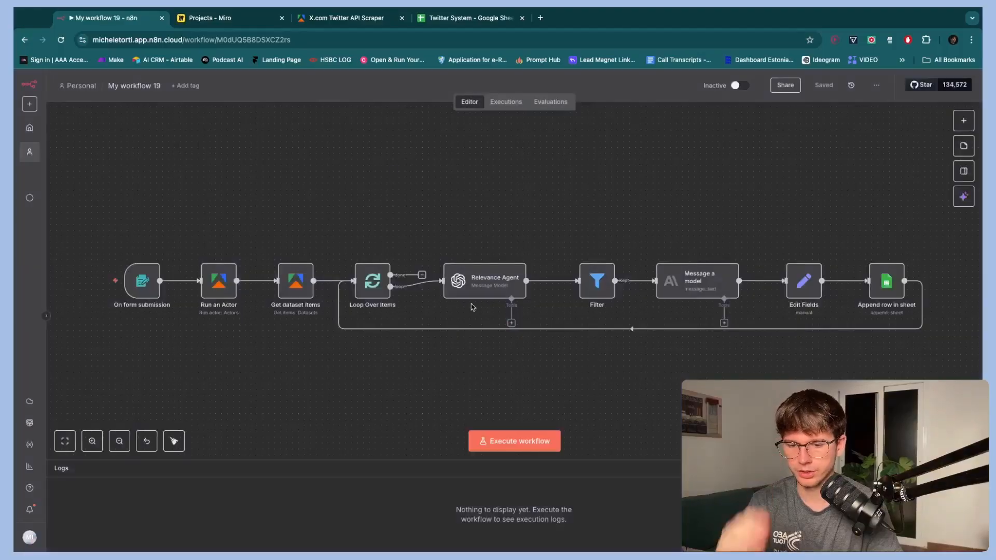
click(496, 441)
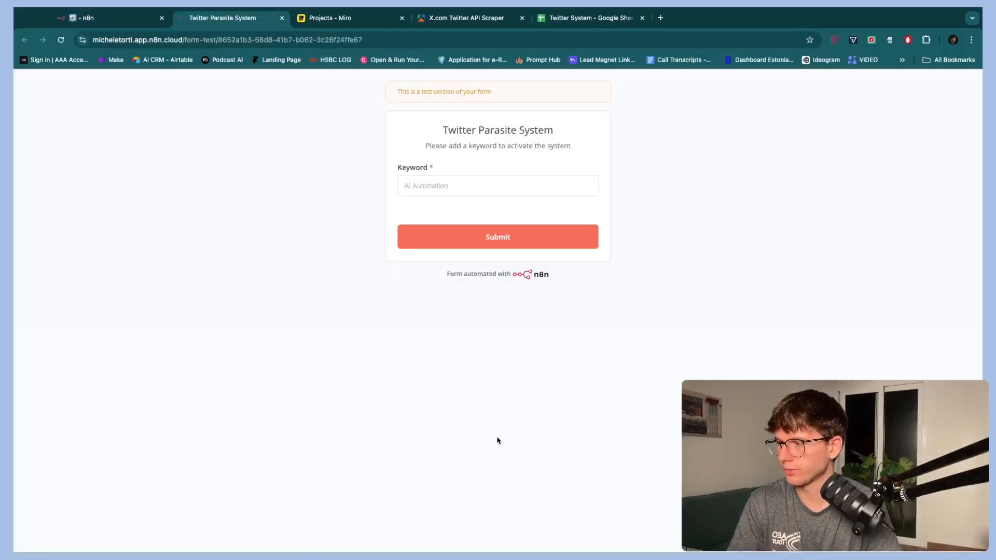
click(466, 185)
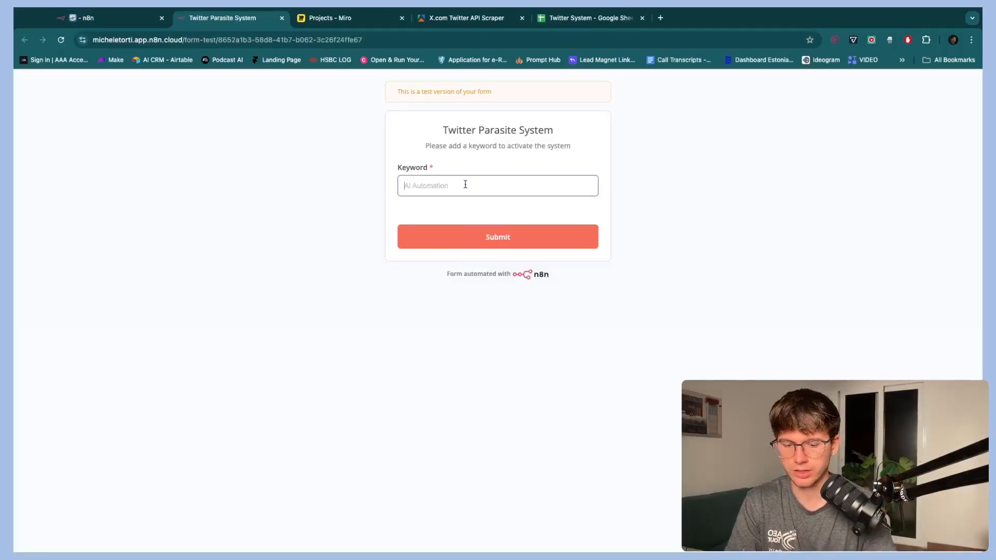
text(MCP)
click(474, 233)
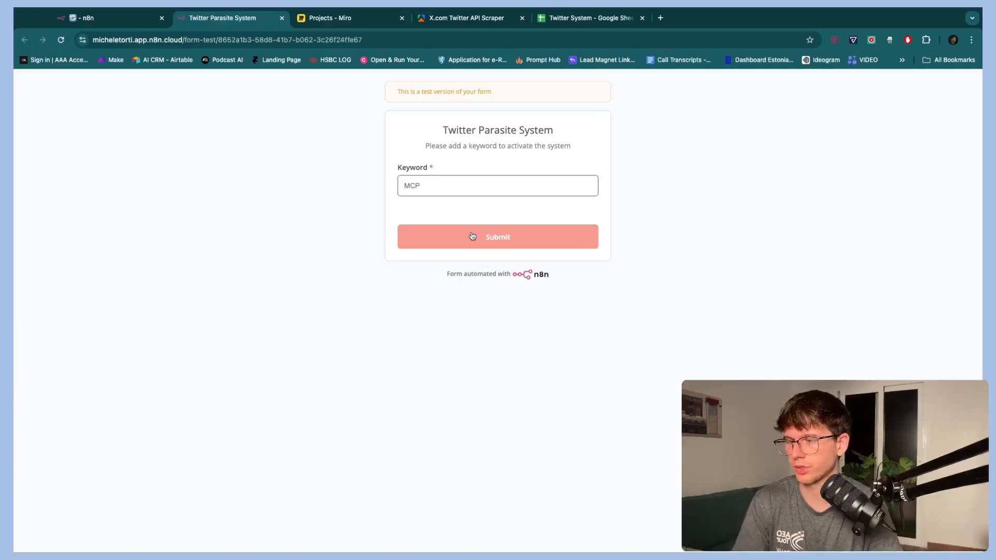
click(472, 236)
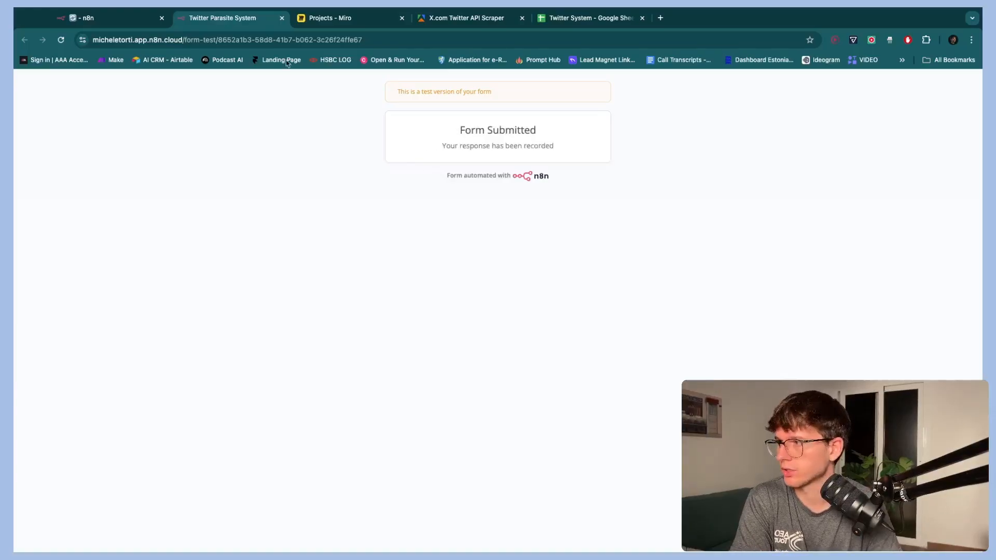
click(130, 22)
- Switch to the Apify X.com Twitter API Scraper runs list
scroll(210, 262, up, 2)
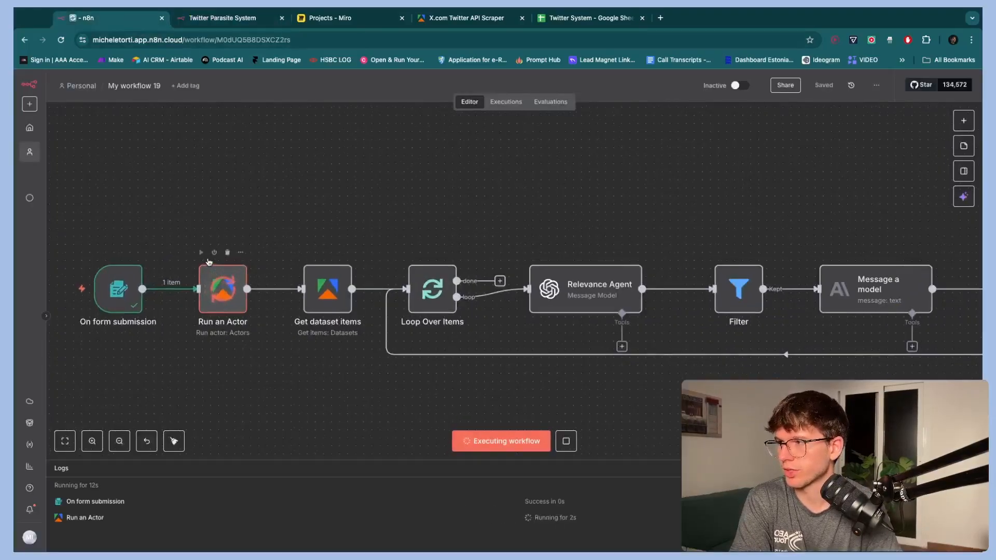
scroll(242, 196, left, 2)
click(467, 18)
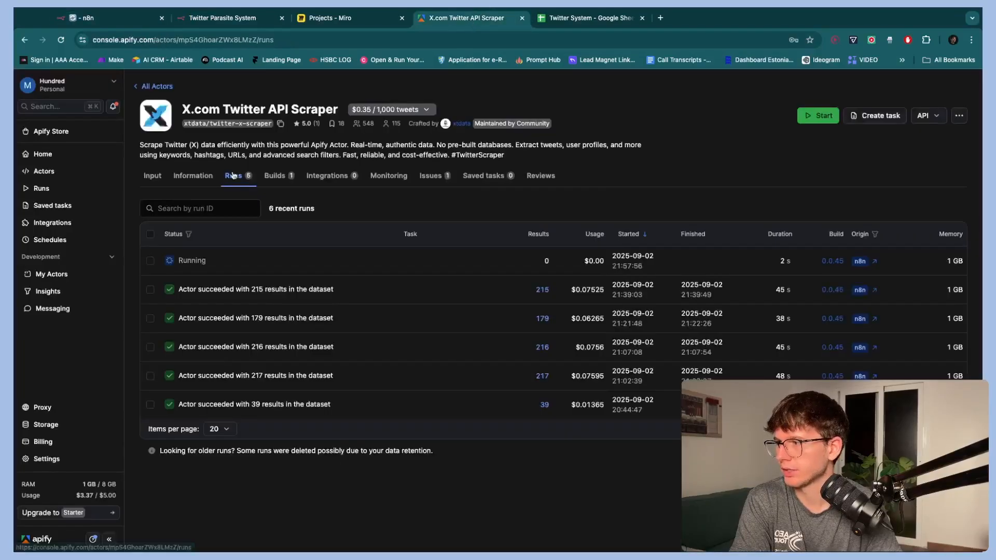
- Read through the running MCP scraper job's log in Apify, then return to n8n
click(285, 258)
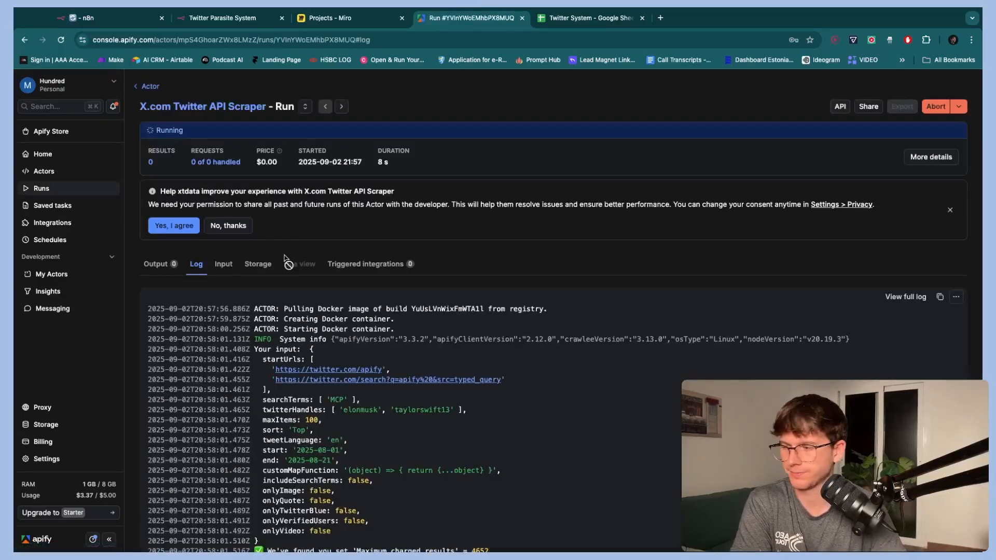
scroll(350, 366, down, 15)
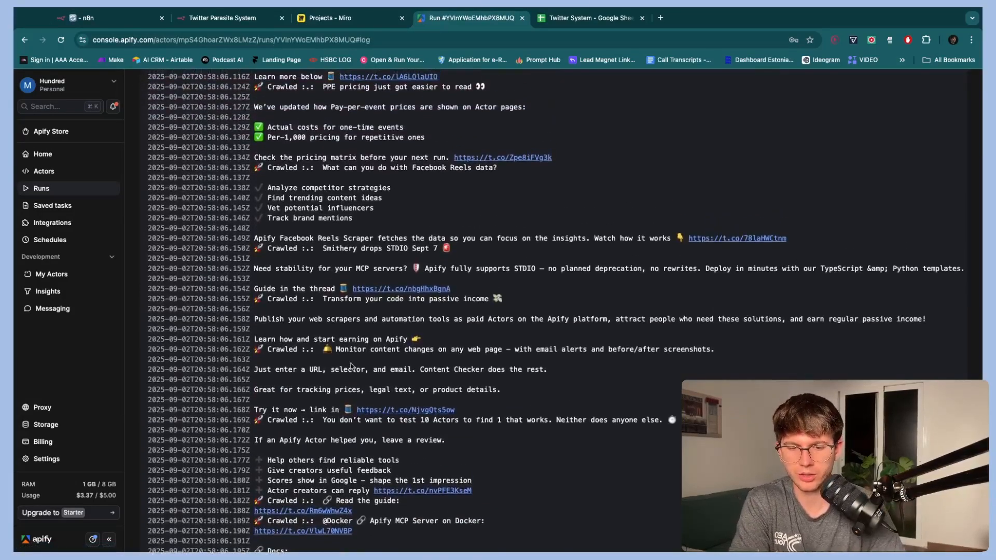
scroll(350, 366, down, 20)
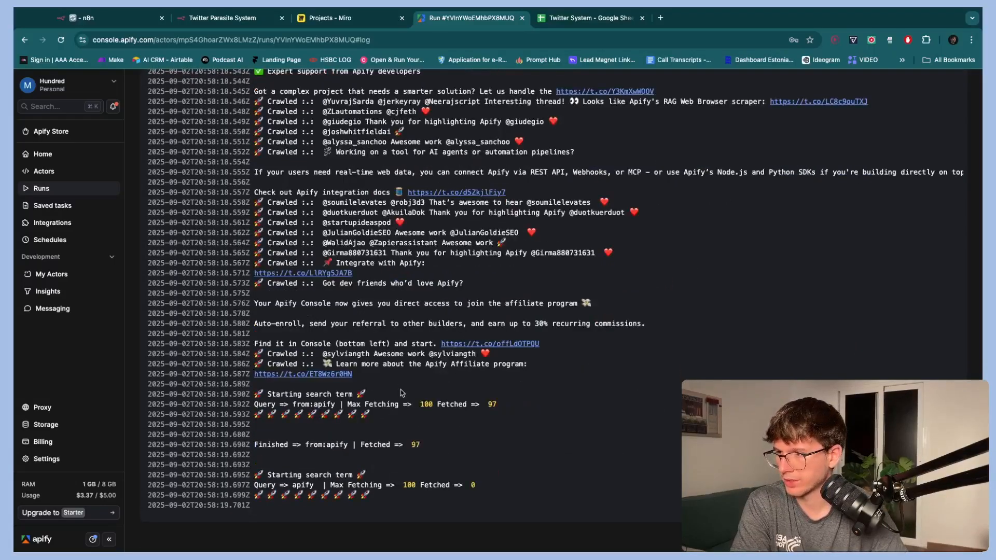
scroll(401, 392, up, 10)
scroll(402, 393, up, 10)
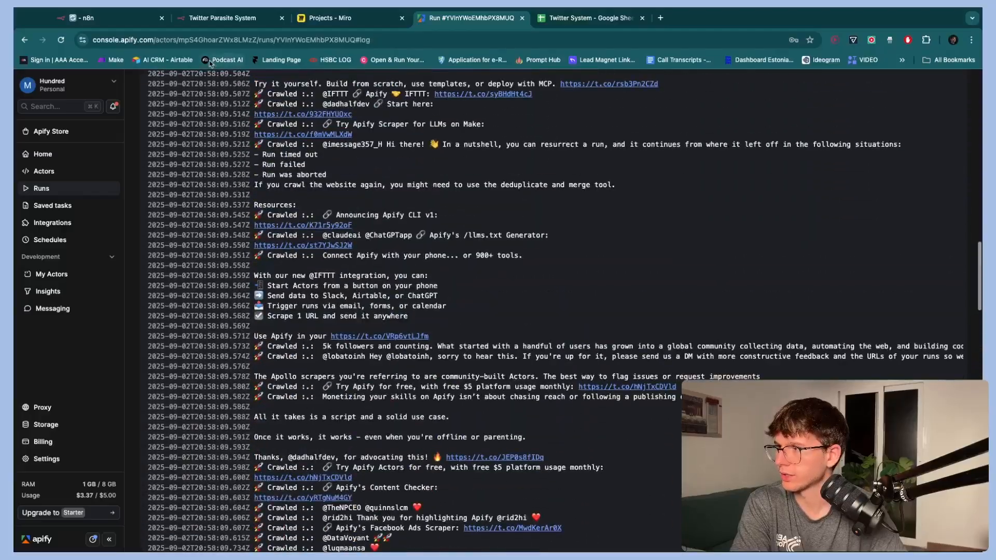
scroll(151, 164, up, 5)
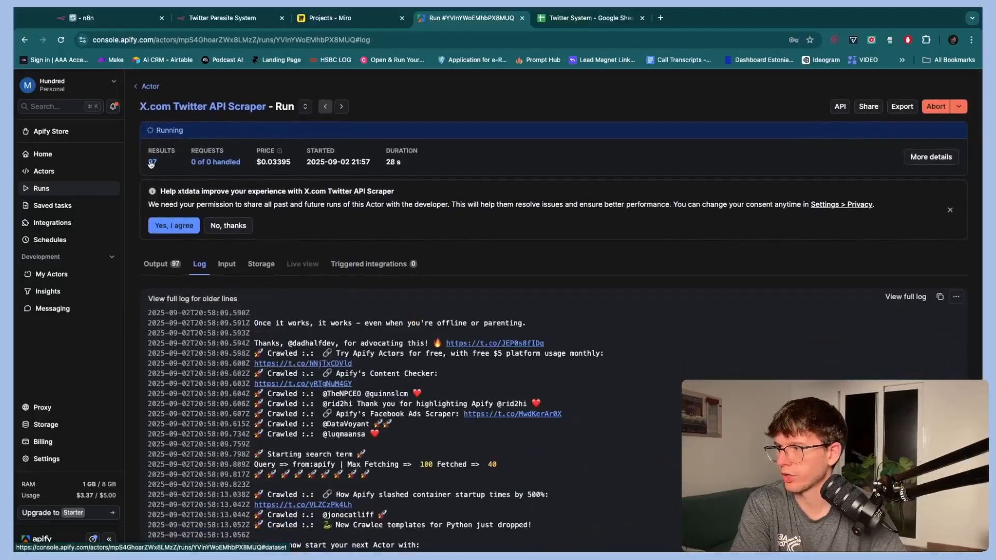
click(119, 18)
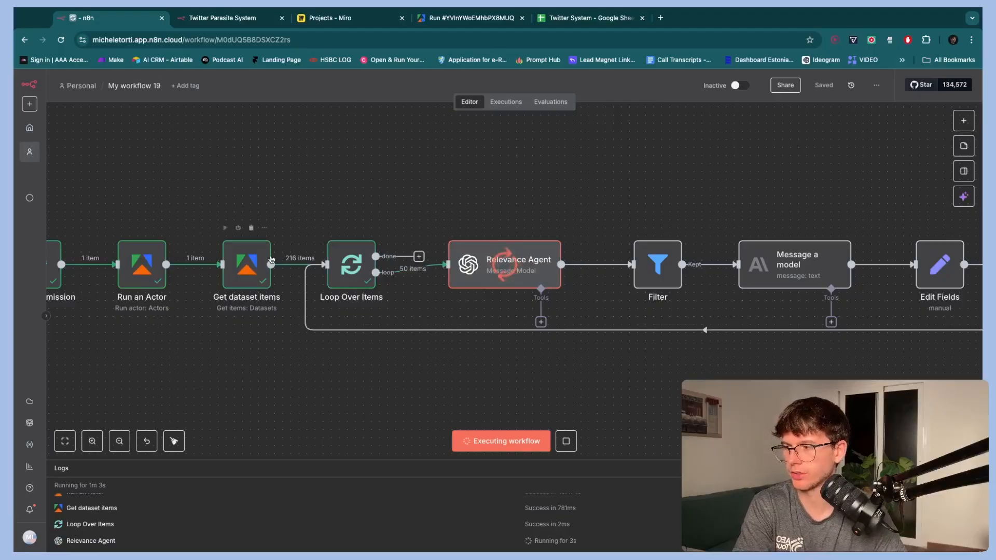
scroll(430, 171, right, 4)
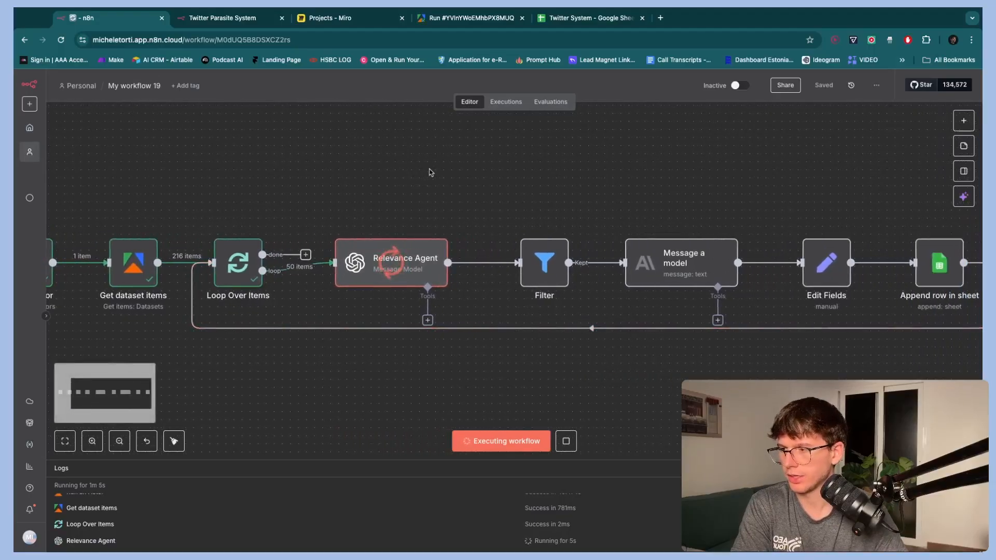
scroll(431, 173, left, 1)
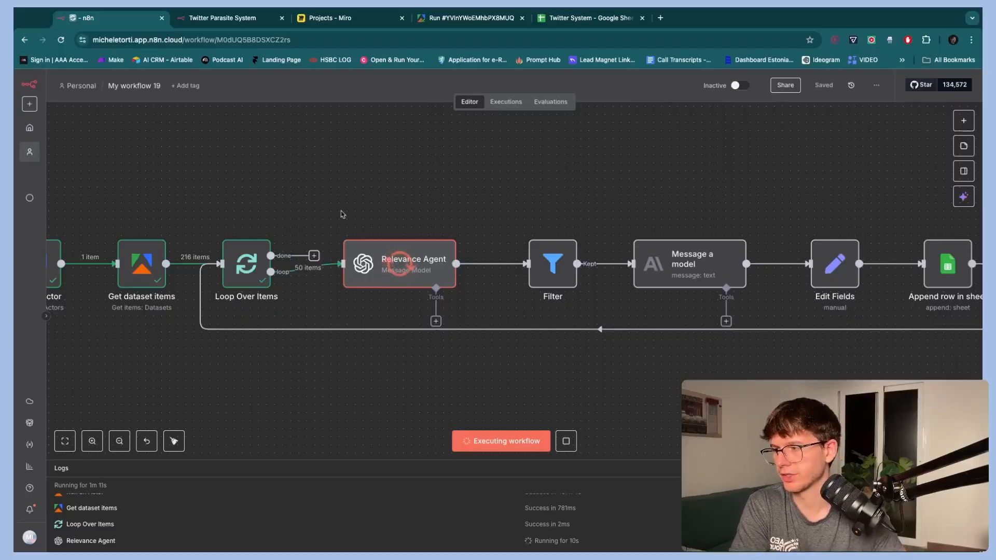
scroll(285, 264, up, 5)
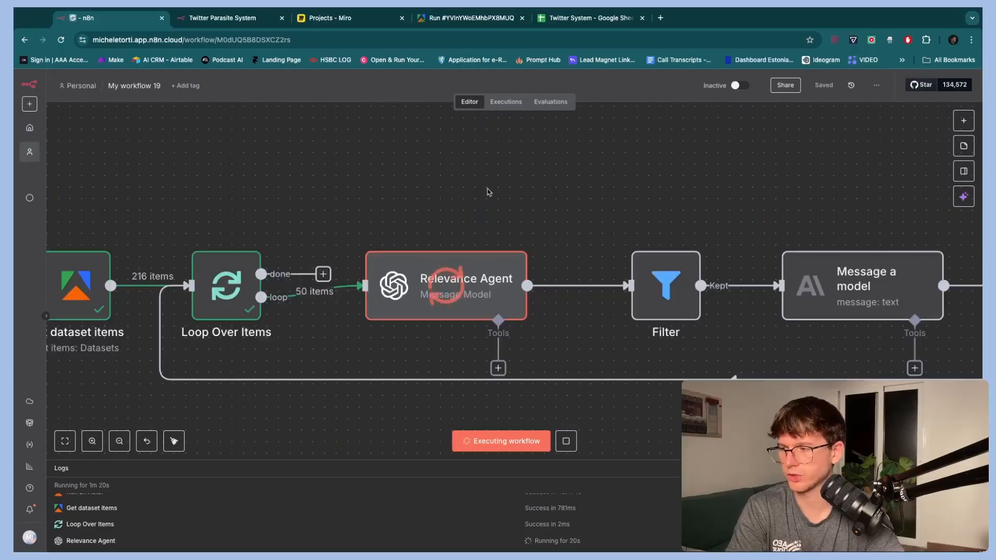
drag(323, 274, 329, 205)
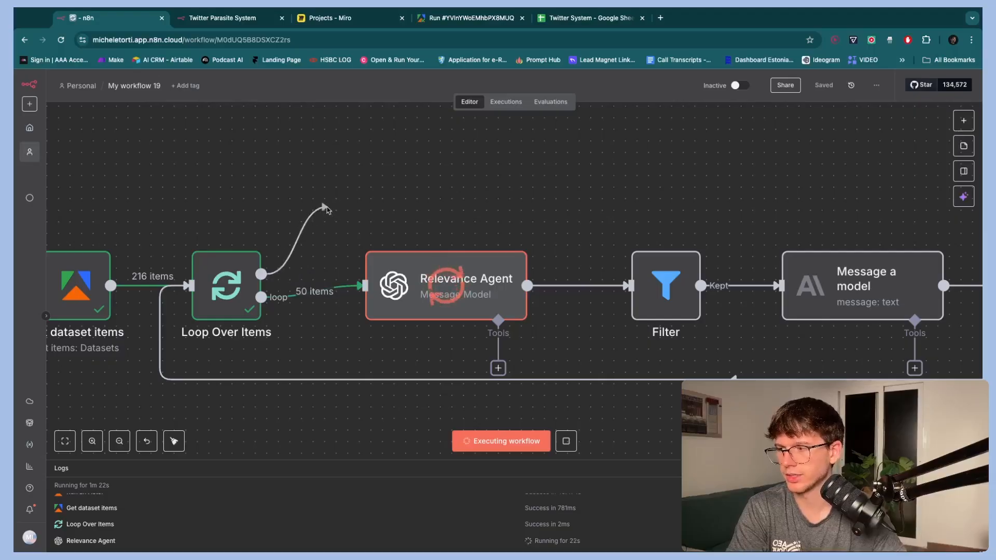
click(473, 194)
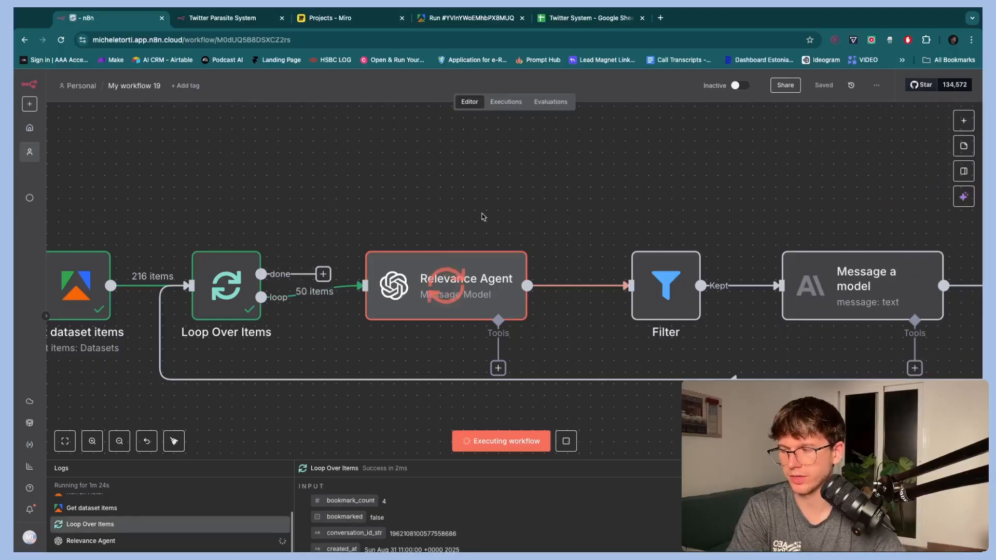
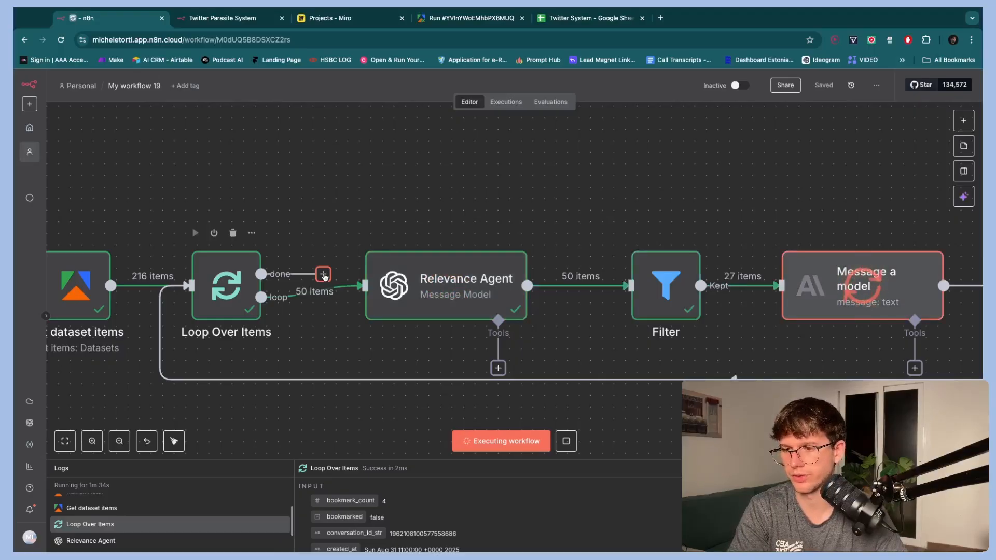
- Check the Append row in sheet node, then view the Twitter System sheet with a wider Original Tweet column
scroll(500, 200, right, 5)
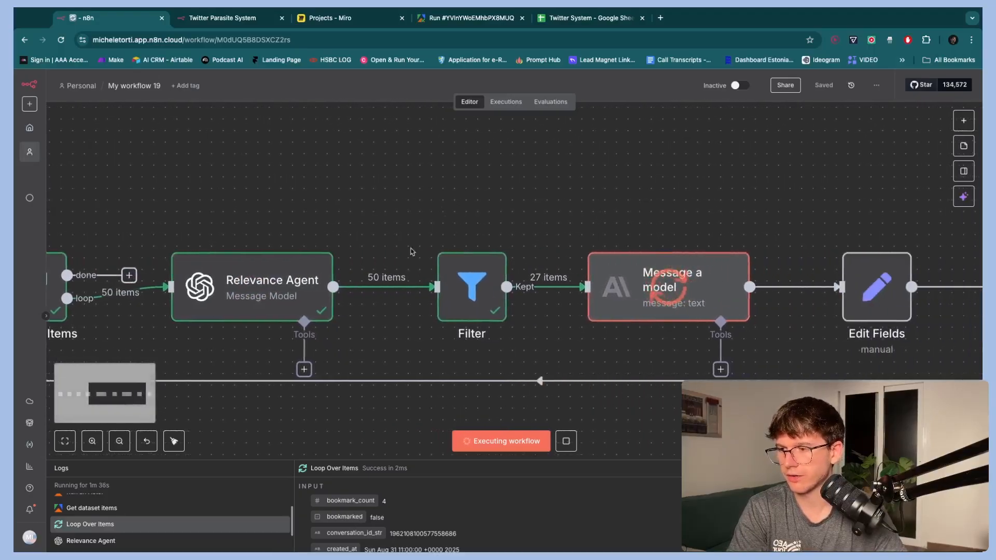
scroll(562, 178, right, 5)
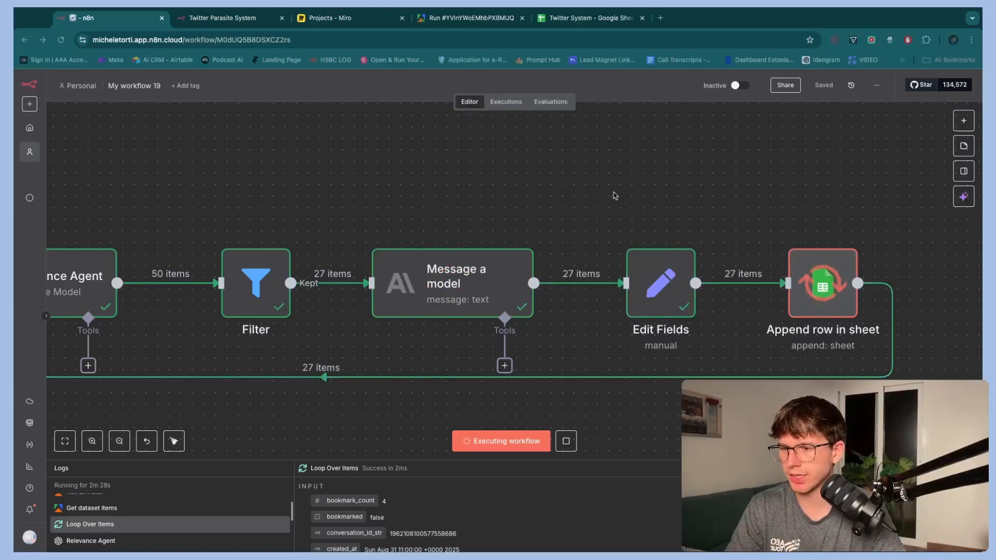
scroll(698, 185, down, 3)
scroll(696, 185, left, 5)
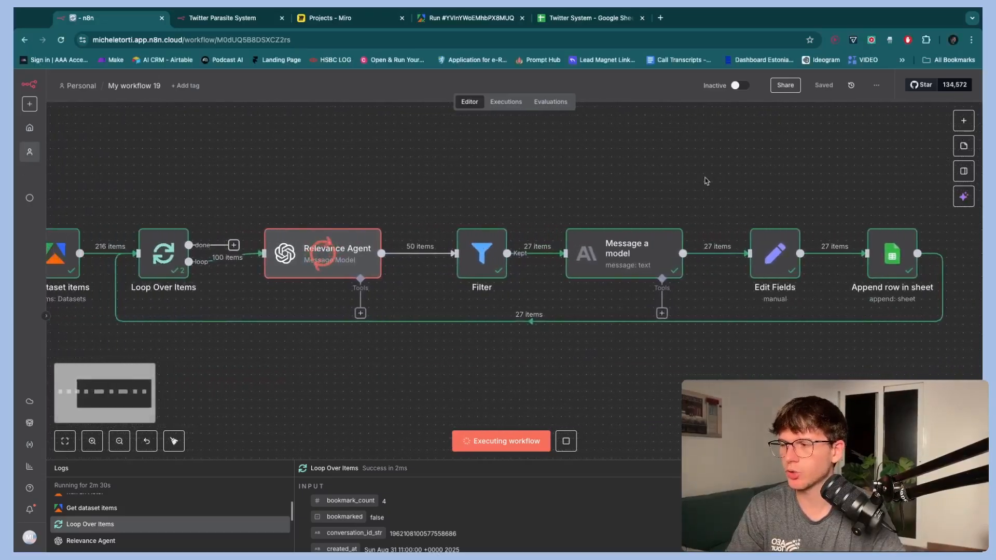
click(588, 18)
drag(205, 147, 299, 148)
- Select the whole sheet and shrink every row to a short uniform height
click(22, 148)
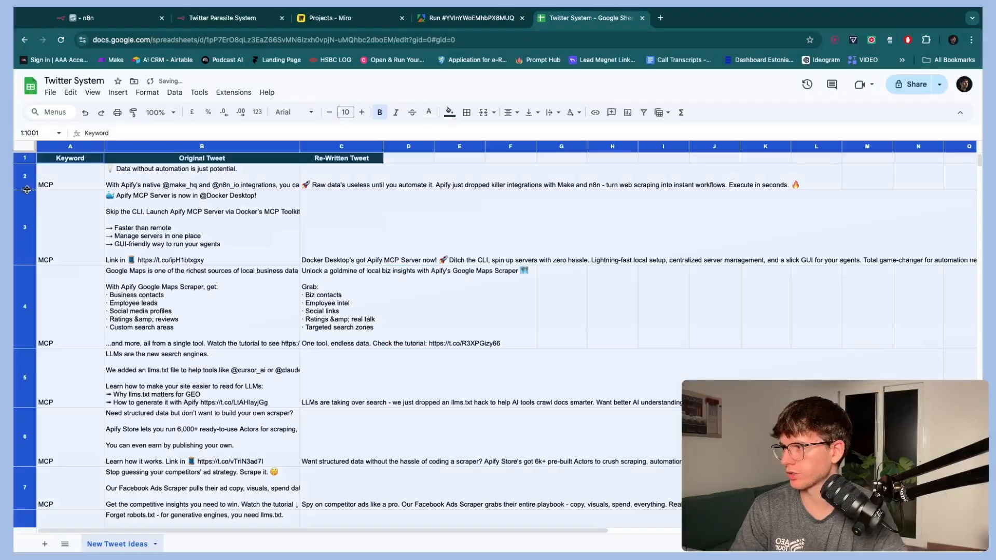
drag(27, 189, 27, 185)
click(142, 207)
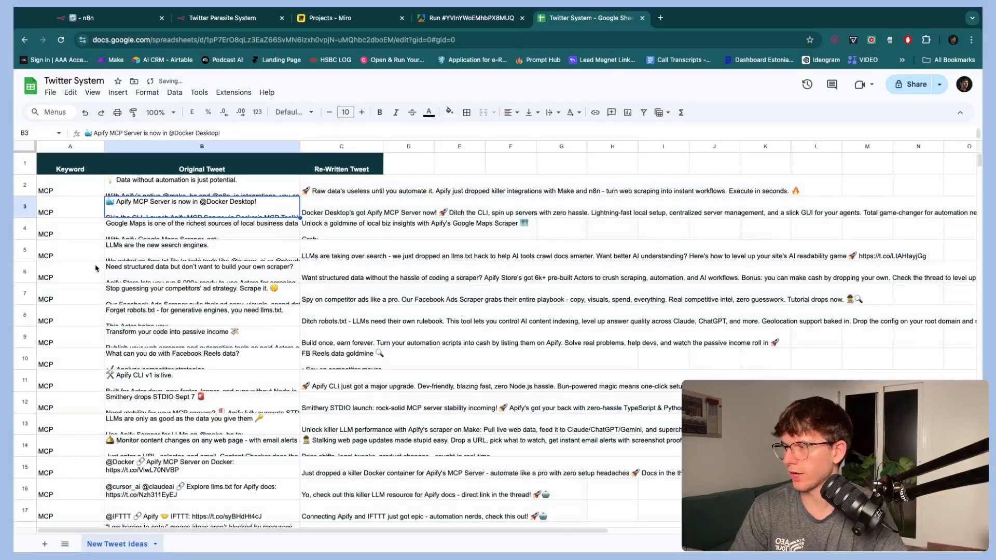
- Open cell B21 to read its tweet, leaving it unedited
scroll(87, 266, down, 10)
click(191, 286)
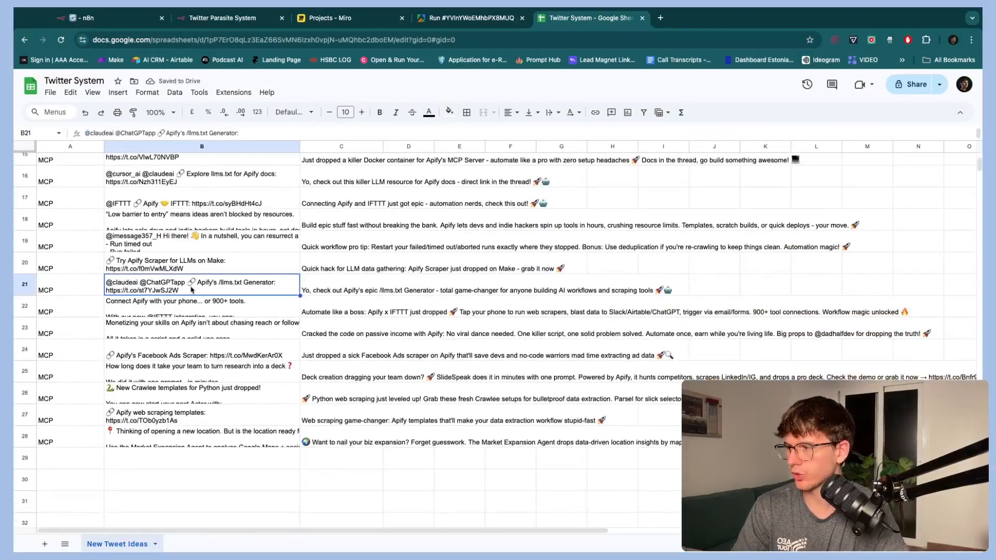
double_click(191, 287)
click(326, 286)
click(414, 285)
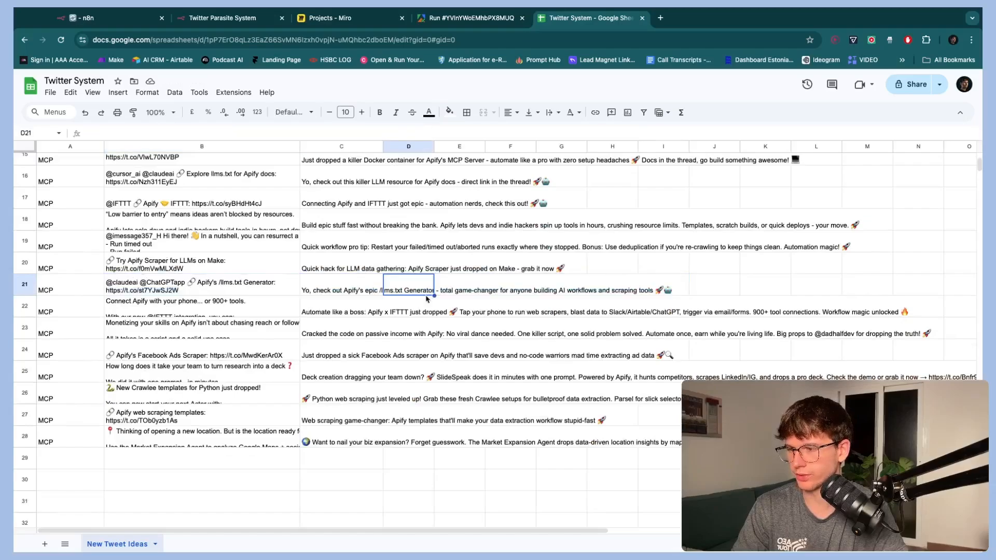
- Widen the Re-Written Tweet column so each generated tweet reads in full
scroll(426, 300, up, 10)
drag(382, 147, 611, 148)
scroll(494, 235, down, 10)
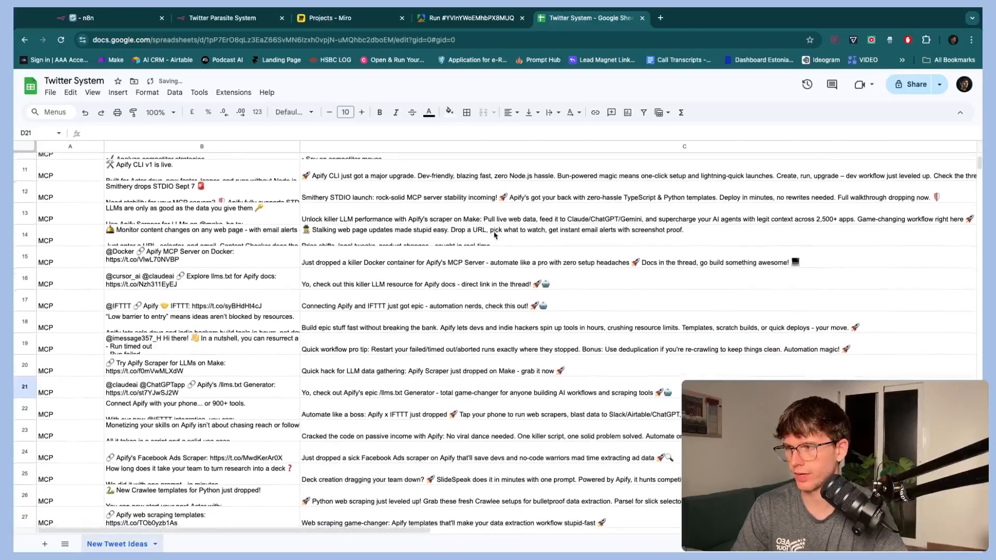
scroll(494, 235, up, 10)
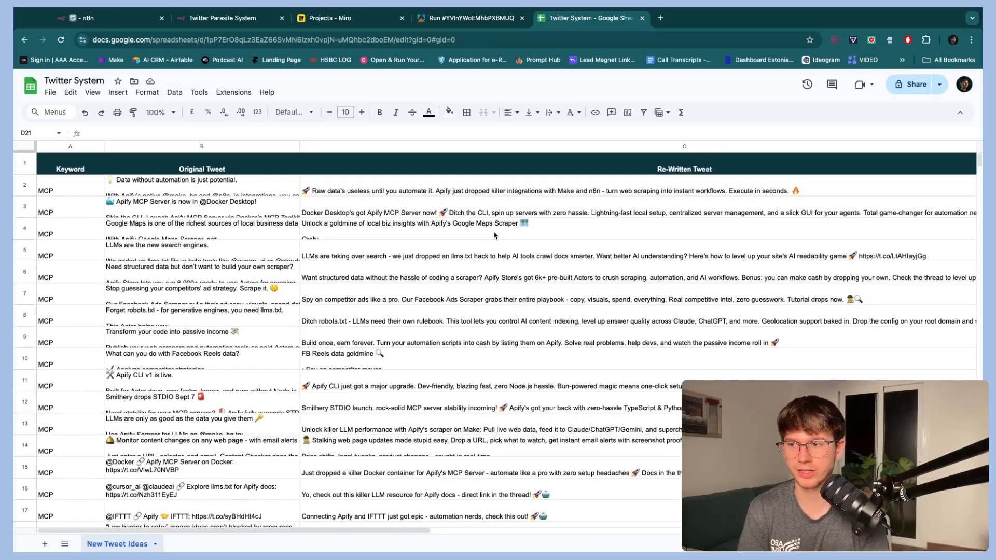
scroll(494, 236, right, 2)
scroll(494, 236, left, 2)
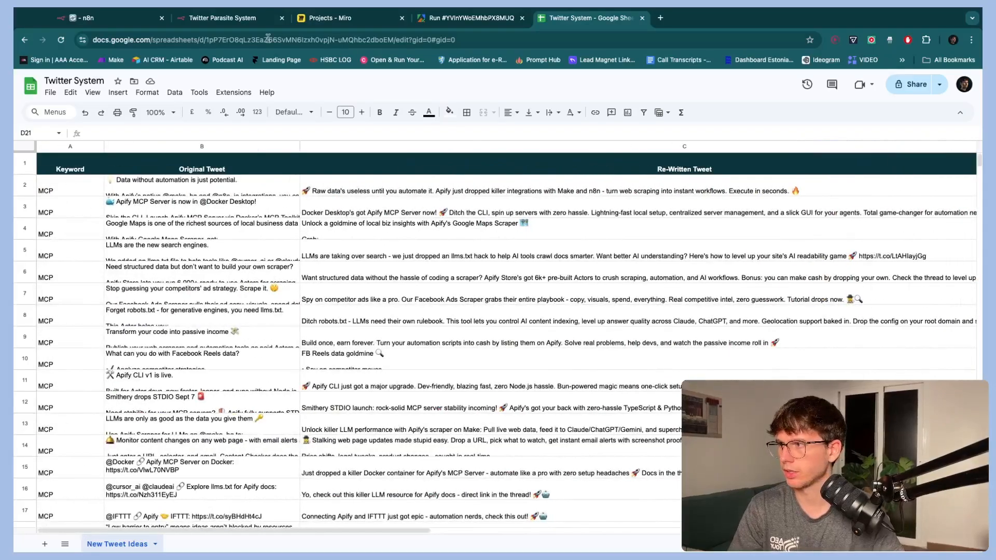
- Back in the n8n workflow, stop the running execution so it shows as canceled
click(228, 18)
click(112, 18)
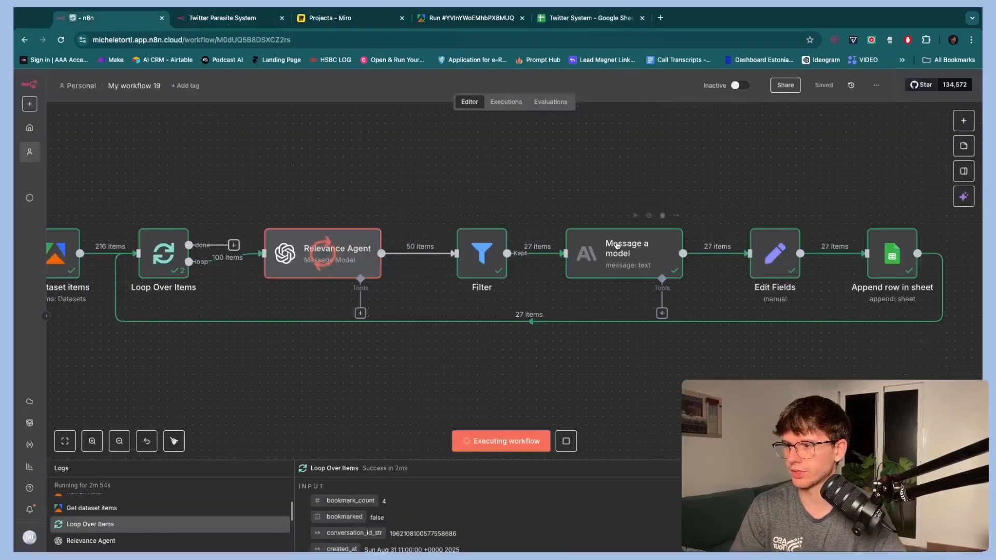
click(566, 441)
- Survey the complete Twitter Parasyte System workflow, glance at the Miro board, then open the AI Automation Circle page
scroll(490, 358, down, 2)
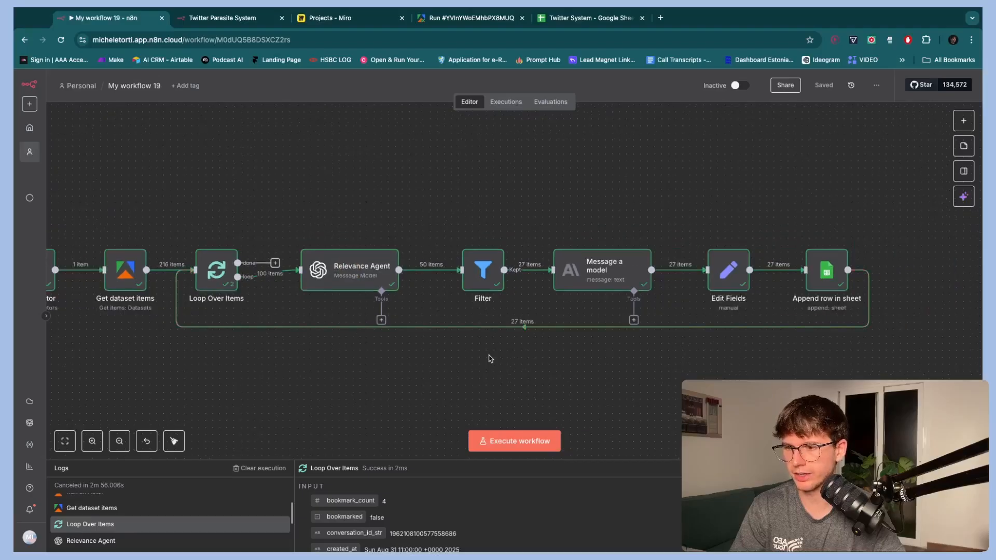
scroll(491, 358, left, 3)
scroll(490, 358, down, 3)
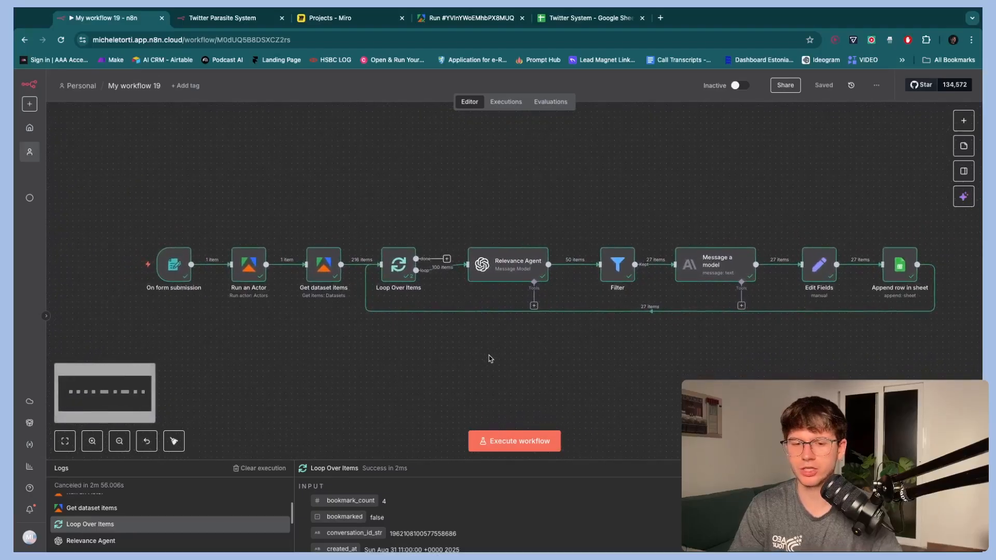
scroll(491, 358, right, 2)
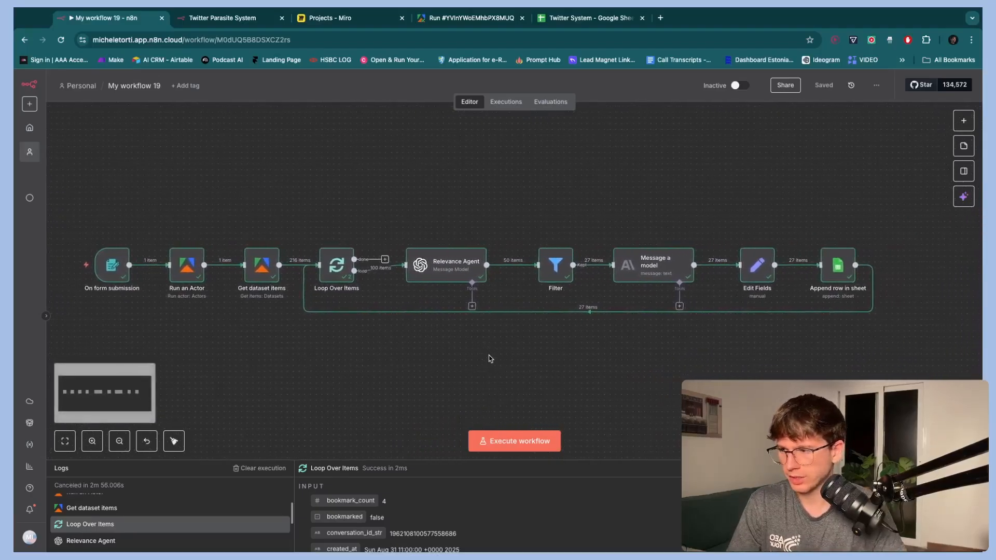
scroll(490, 358, left, 2)
mouse_move(210, 314)
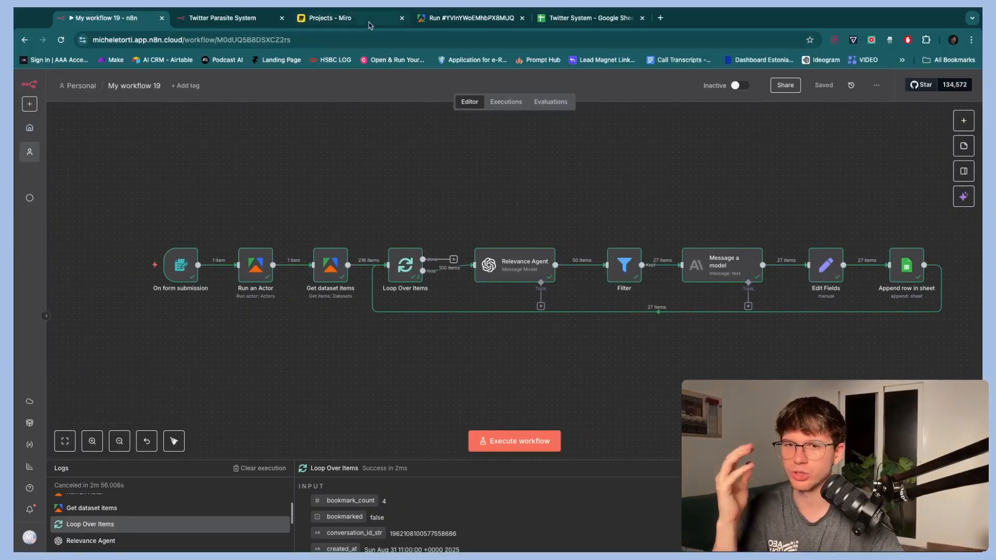
key(0)
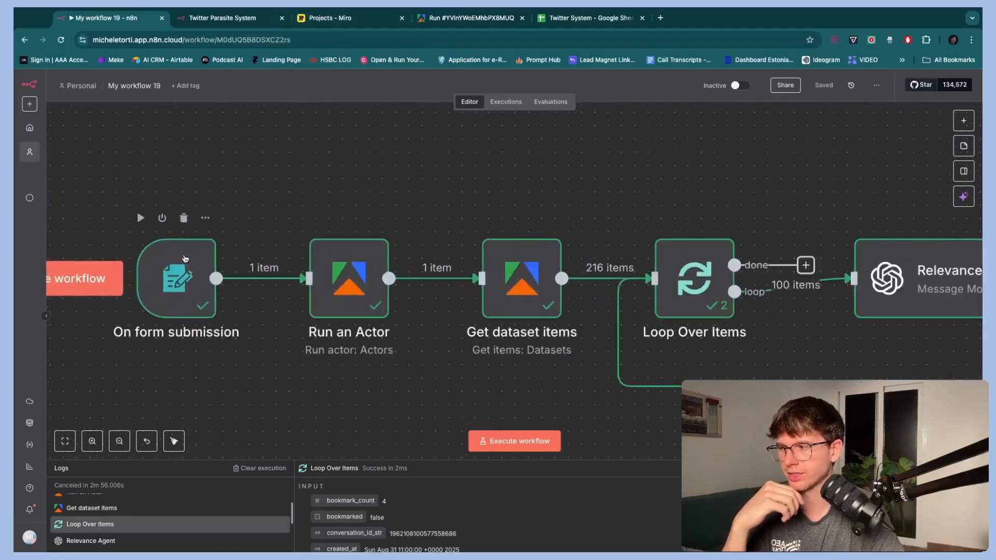
click(359, 21)
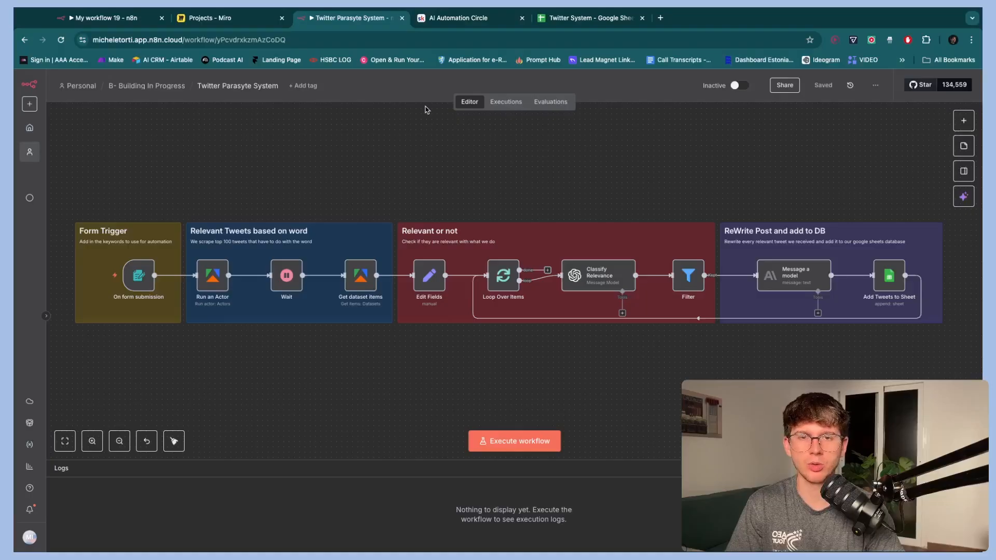
click(470, 19)
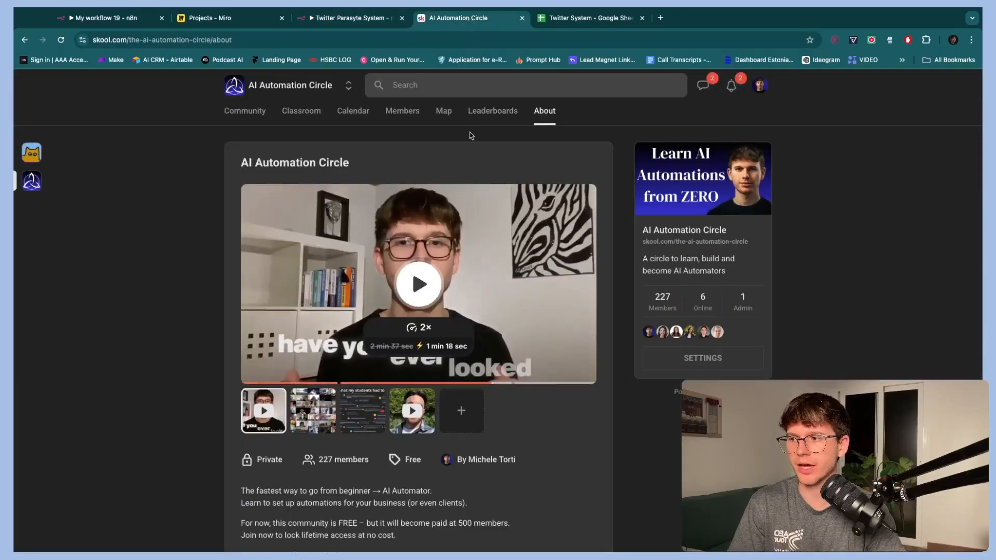
- Browse Classroom's Templates Vault from Youtube Comment Ideas to the Welcome (START HERE) Make.com/n8n import guides
click(301, 111)
click(517, 198)
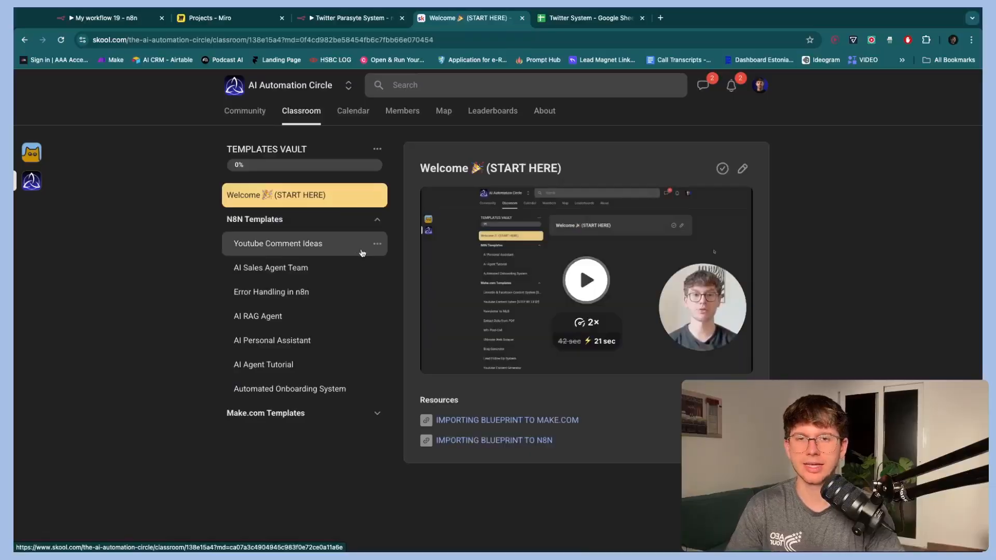
click(362, 253)
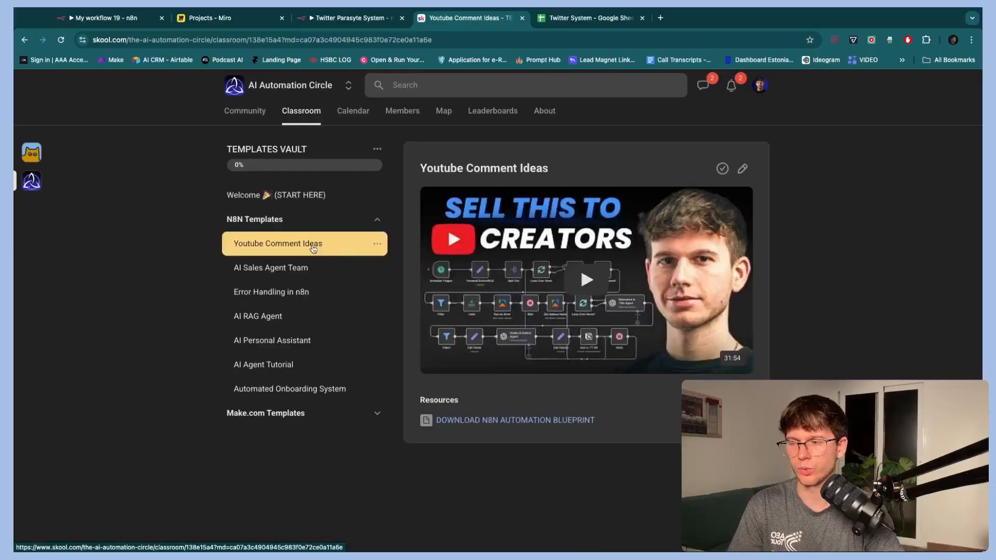
scroll(572, 441, up, 5)
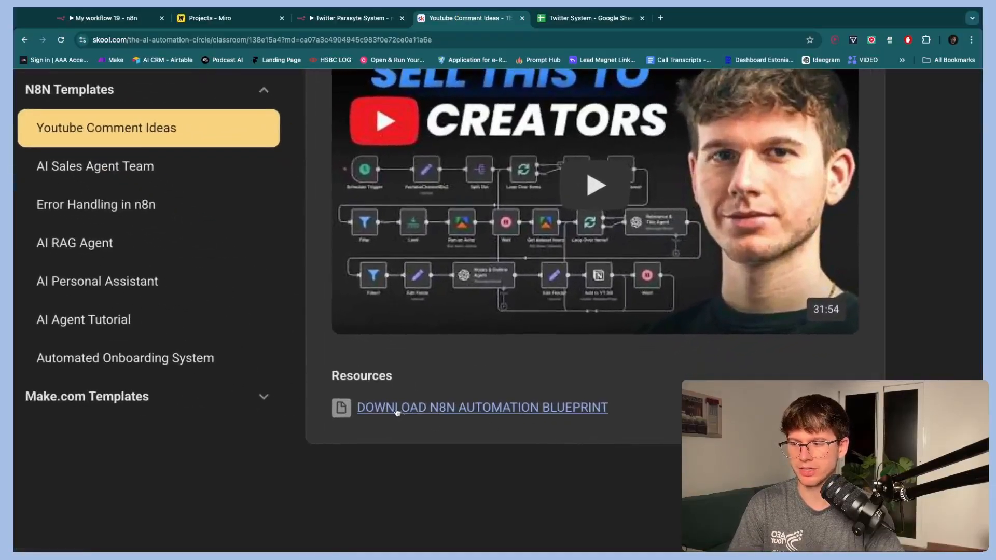
scroll(492, 413, down, 5)
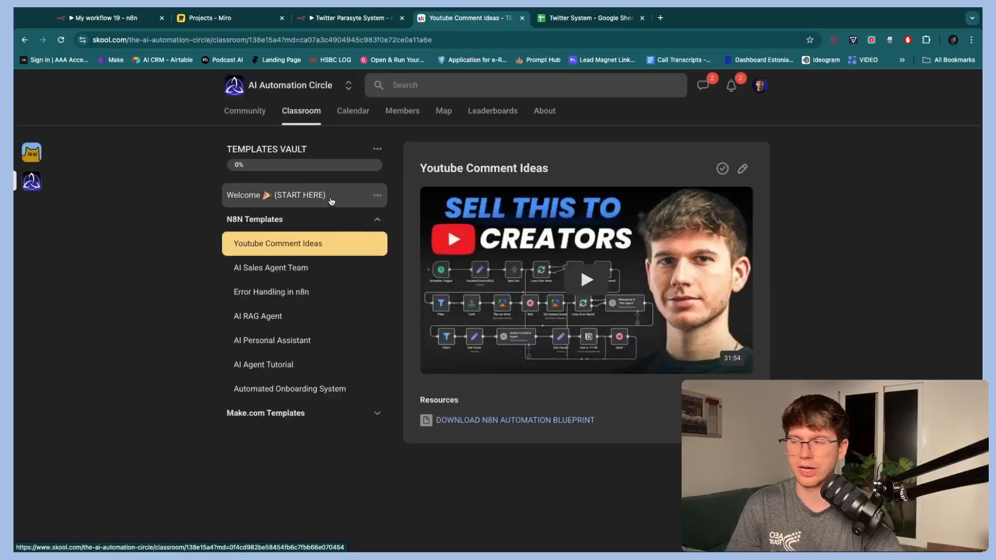
click(332, 201)
scroll(491, 473, up, 5)
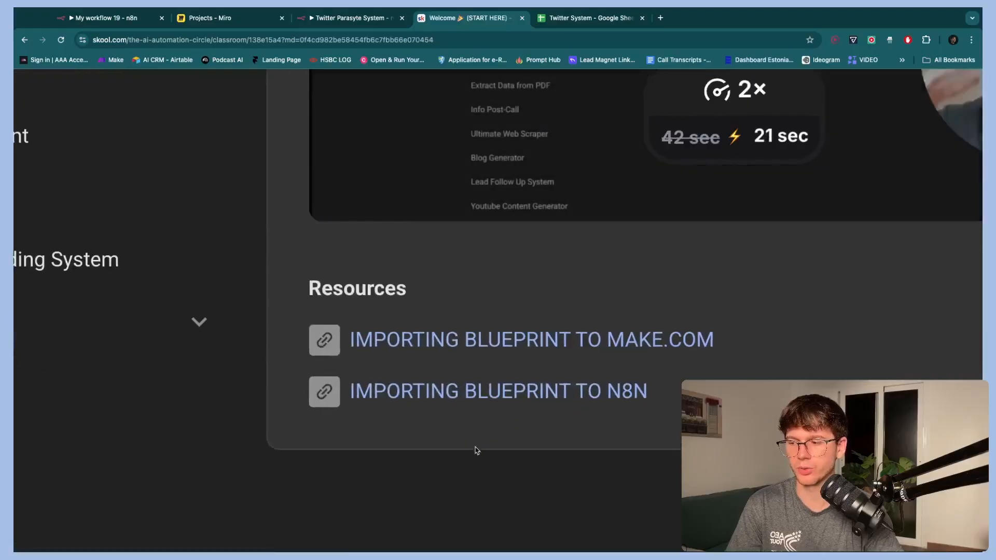